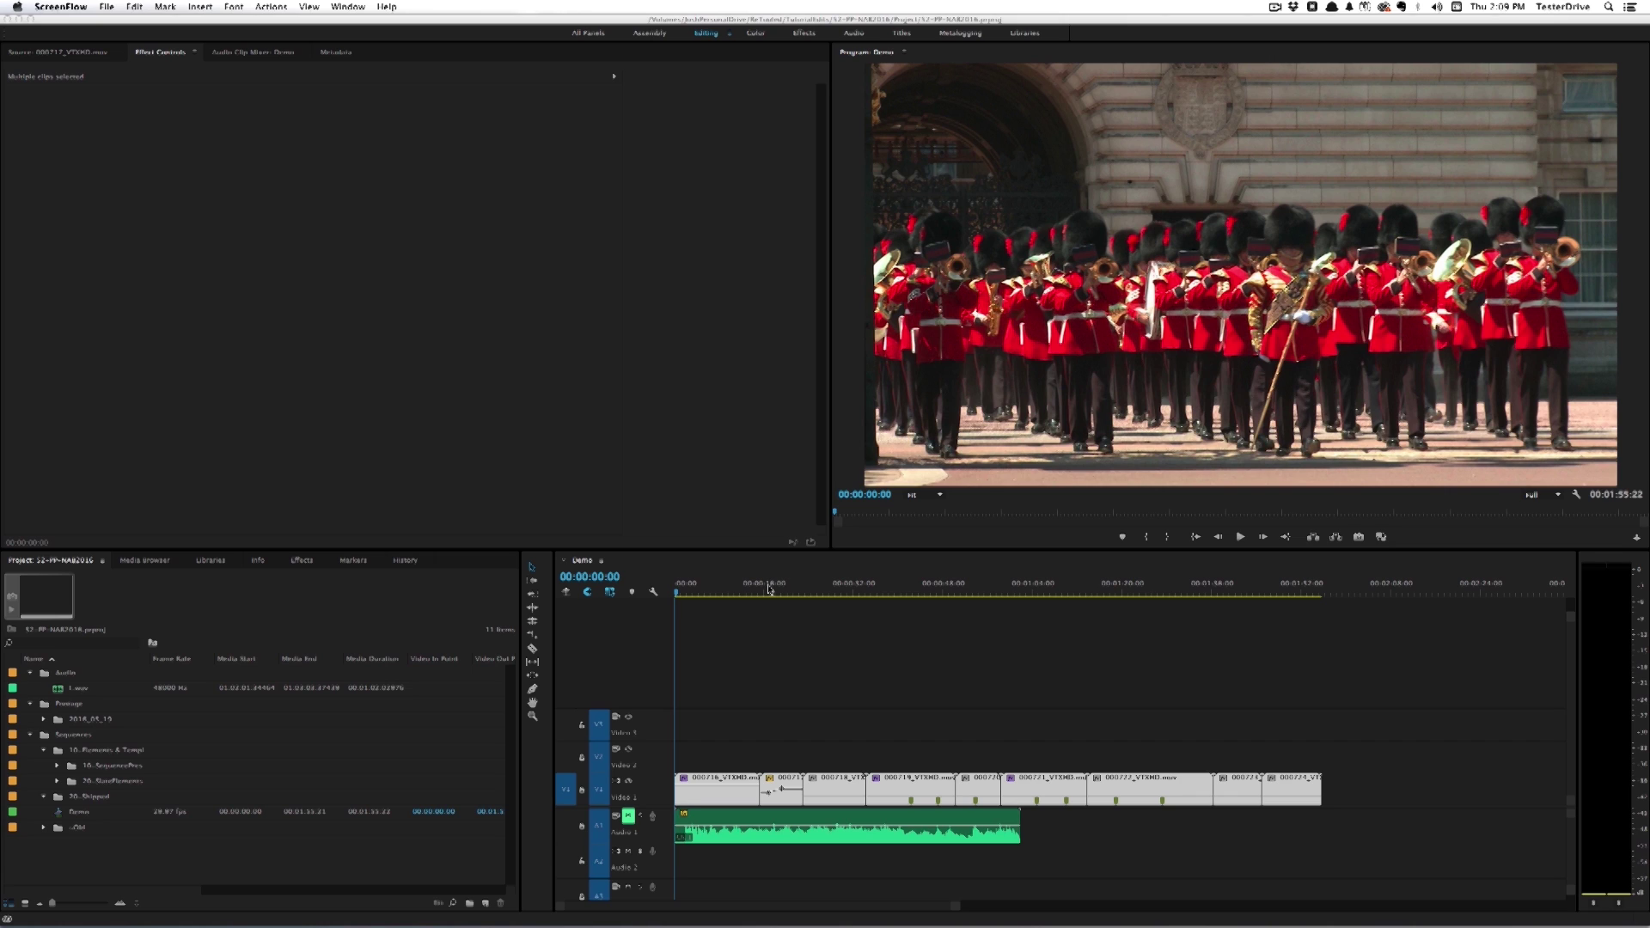
- Raise the exposure, contrast and shadows in Basic Correction for the gondola clip 000722_VTXHD.mov at 00:01:25:16
{"action": "left_click_drag", "start_coordinate": [769, 589], "coordinate": [1154, 663]}
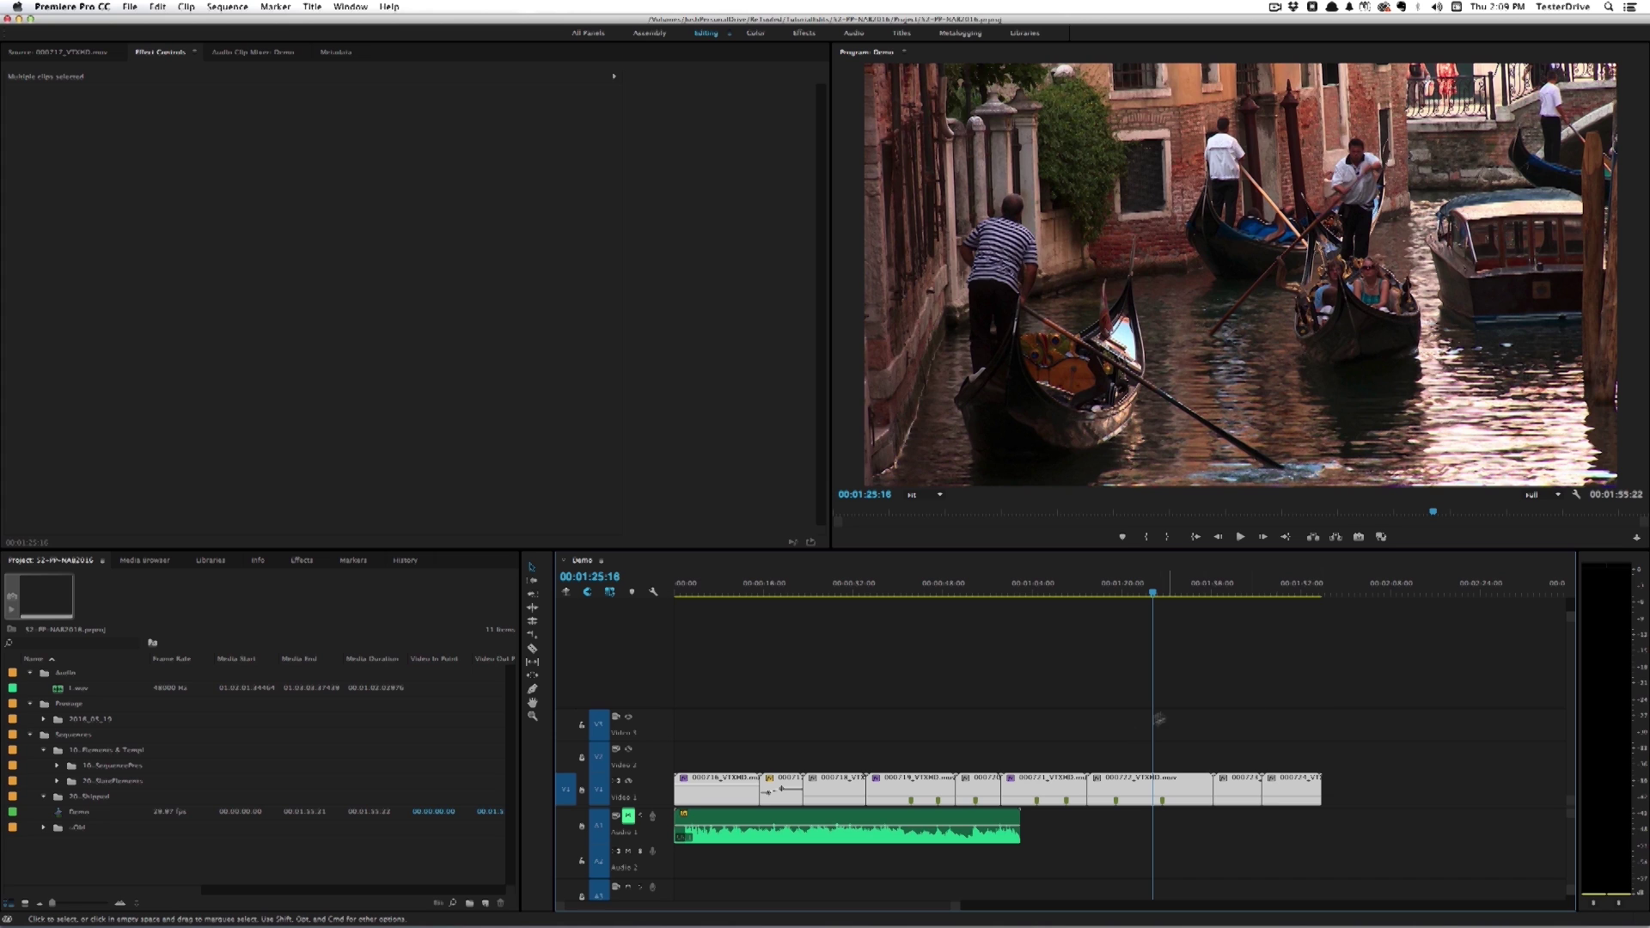
{"action": "left_click", "coordinate": [1125, 758]}
{"action": "left_click", "coordinate": [1125, 786]}
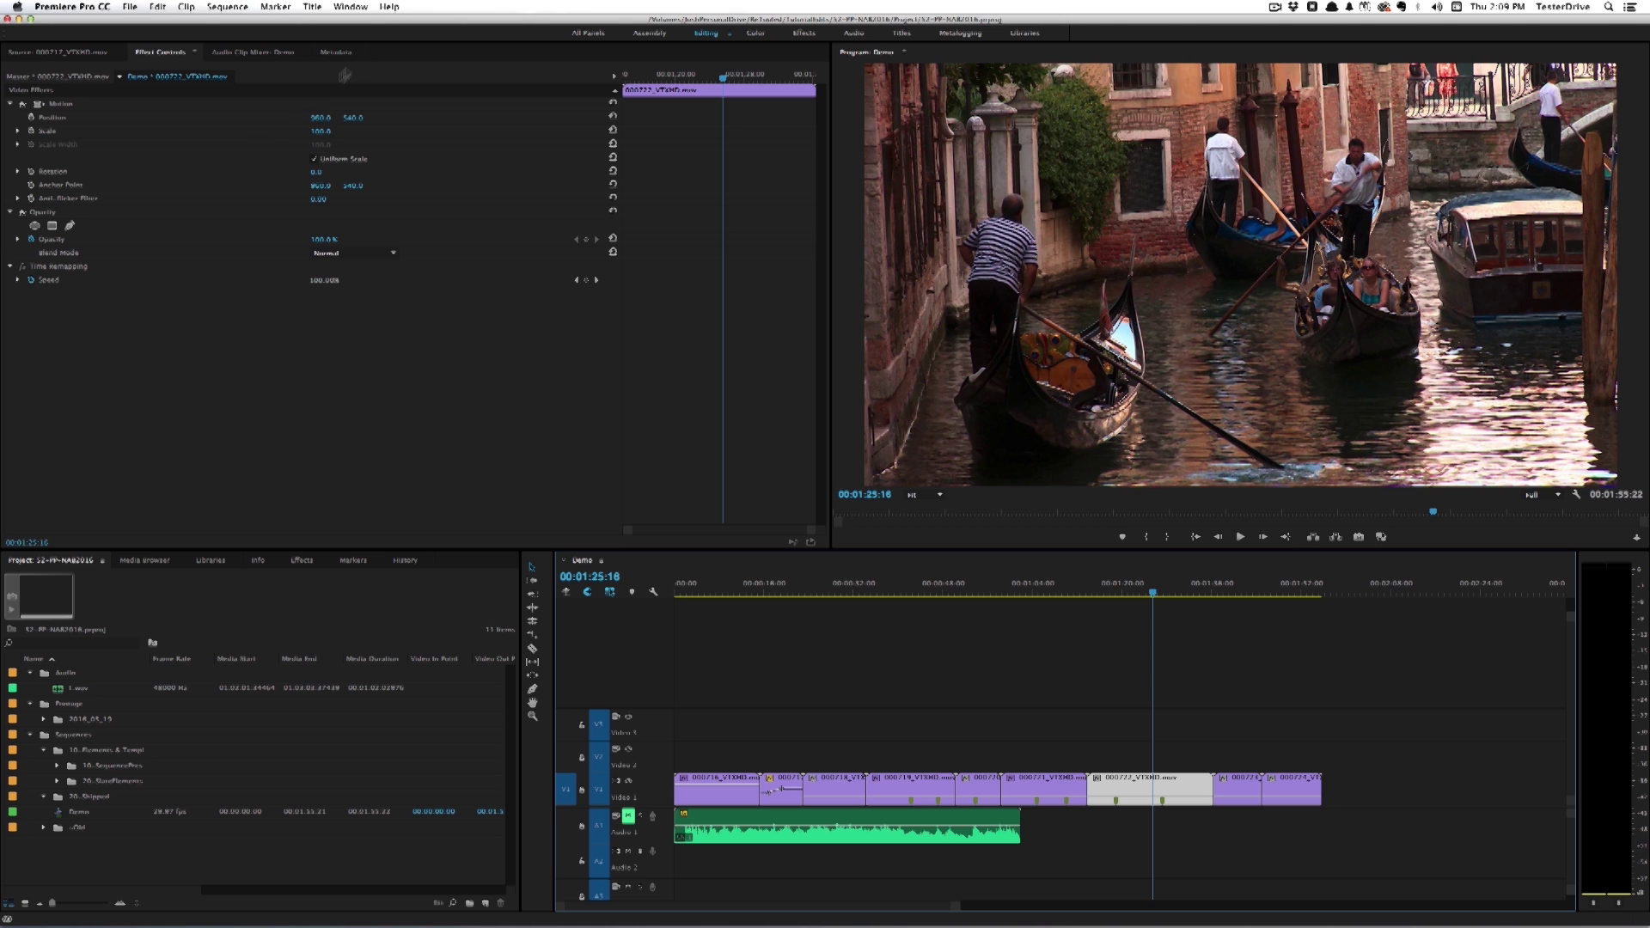
{"action": "left_click", "coordinate": [756, 34]}
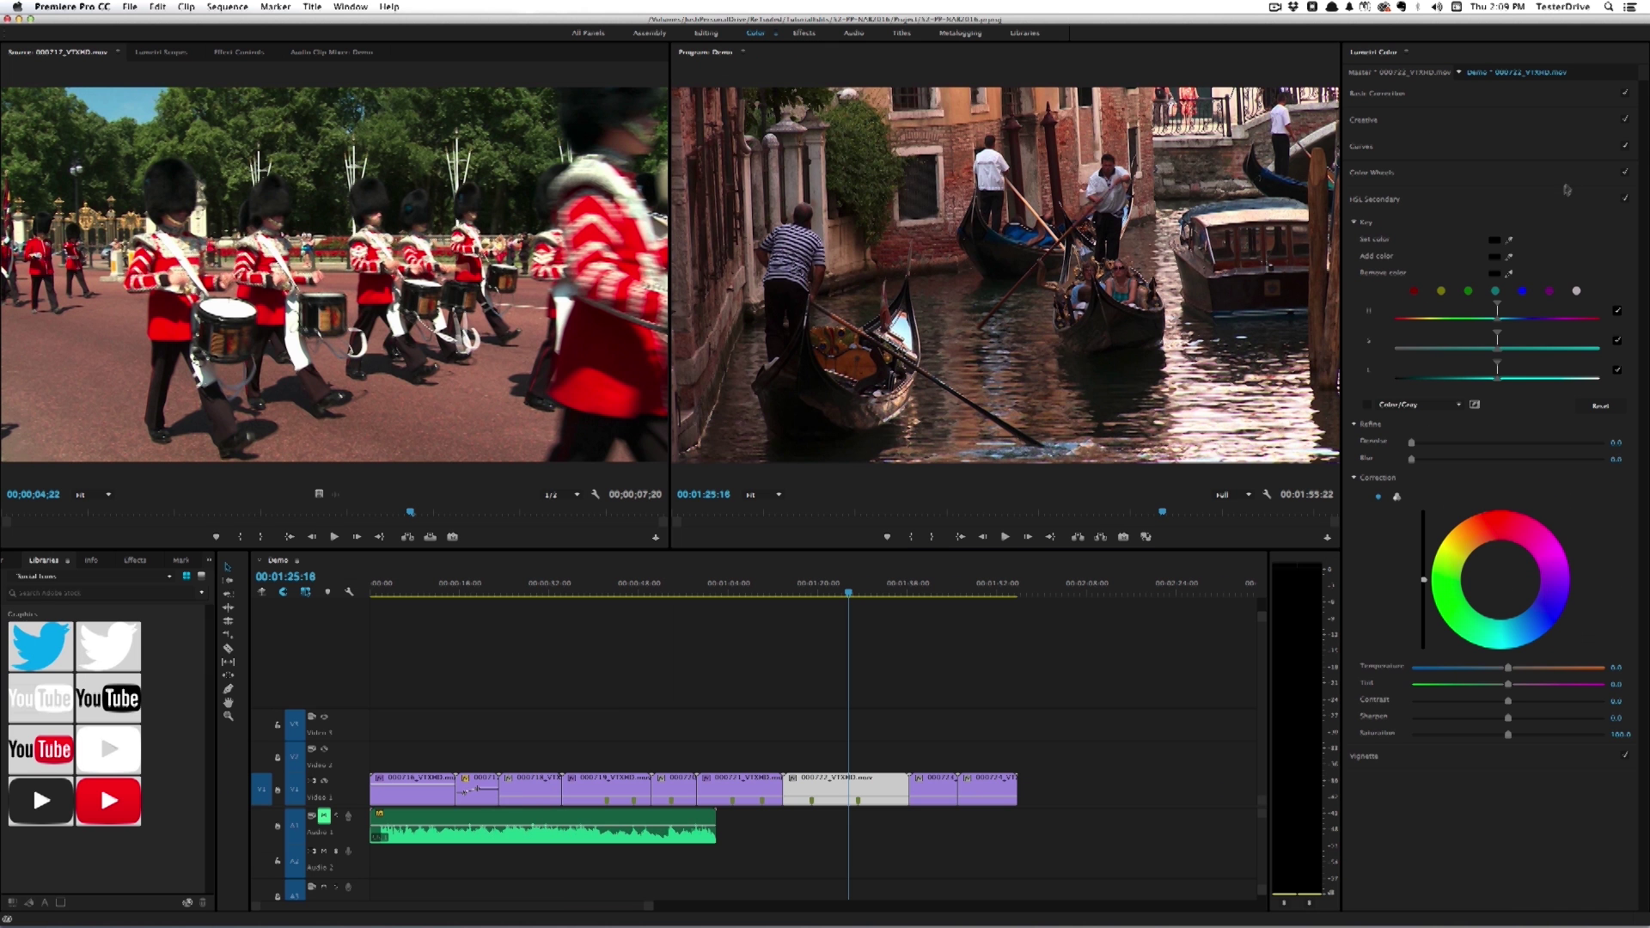
{"action": "left_click", "coordinate": [1376, 94]}
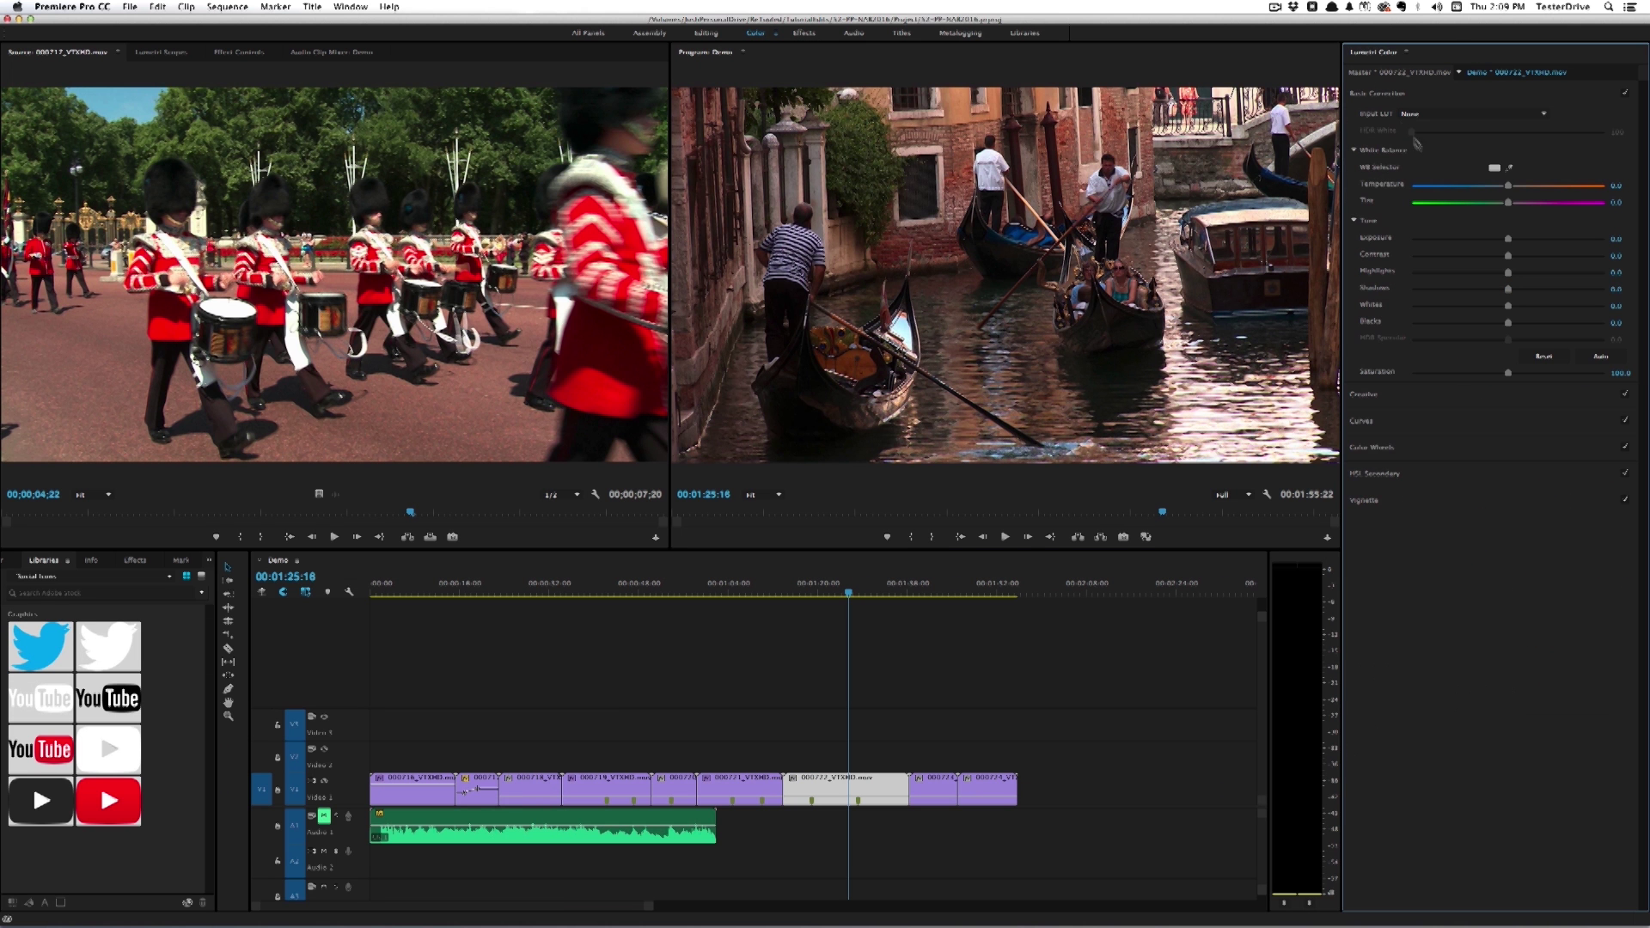
{"action": "left_click_drag", "start_coordinate": [1508, 238], "coordinate": [1538, 288]}
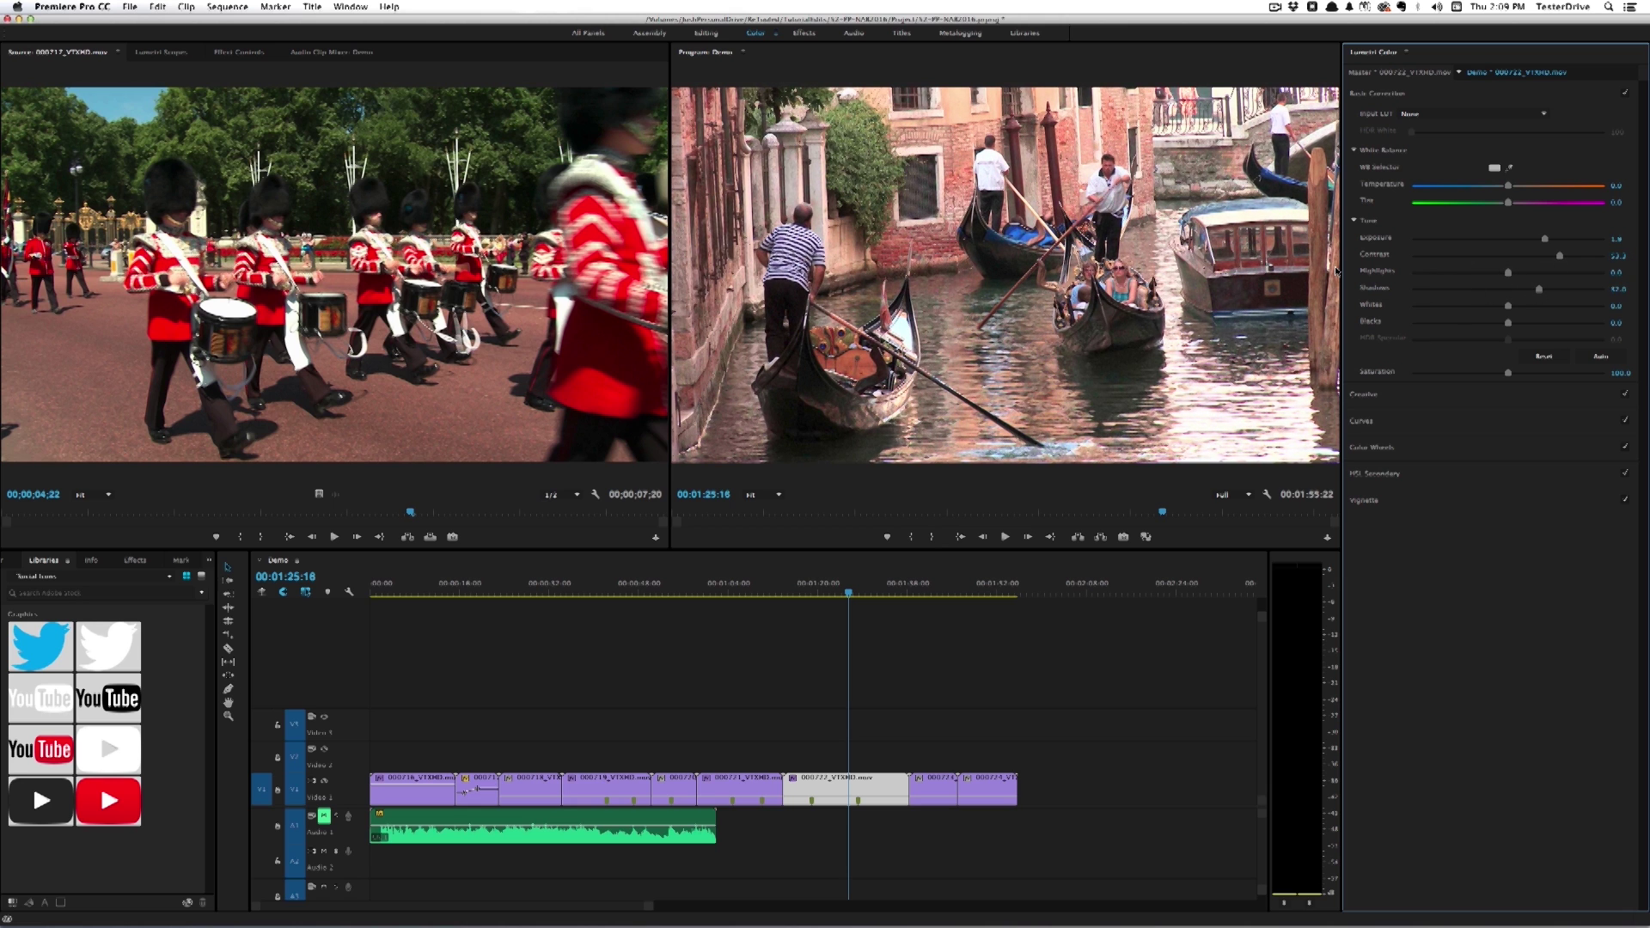
- Apply the Gaussian Blur effect to clip 000722_VTXHD.mov and set its Blurriness to 34
{"action": "left_click", "coordinate": [706, 33]}
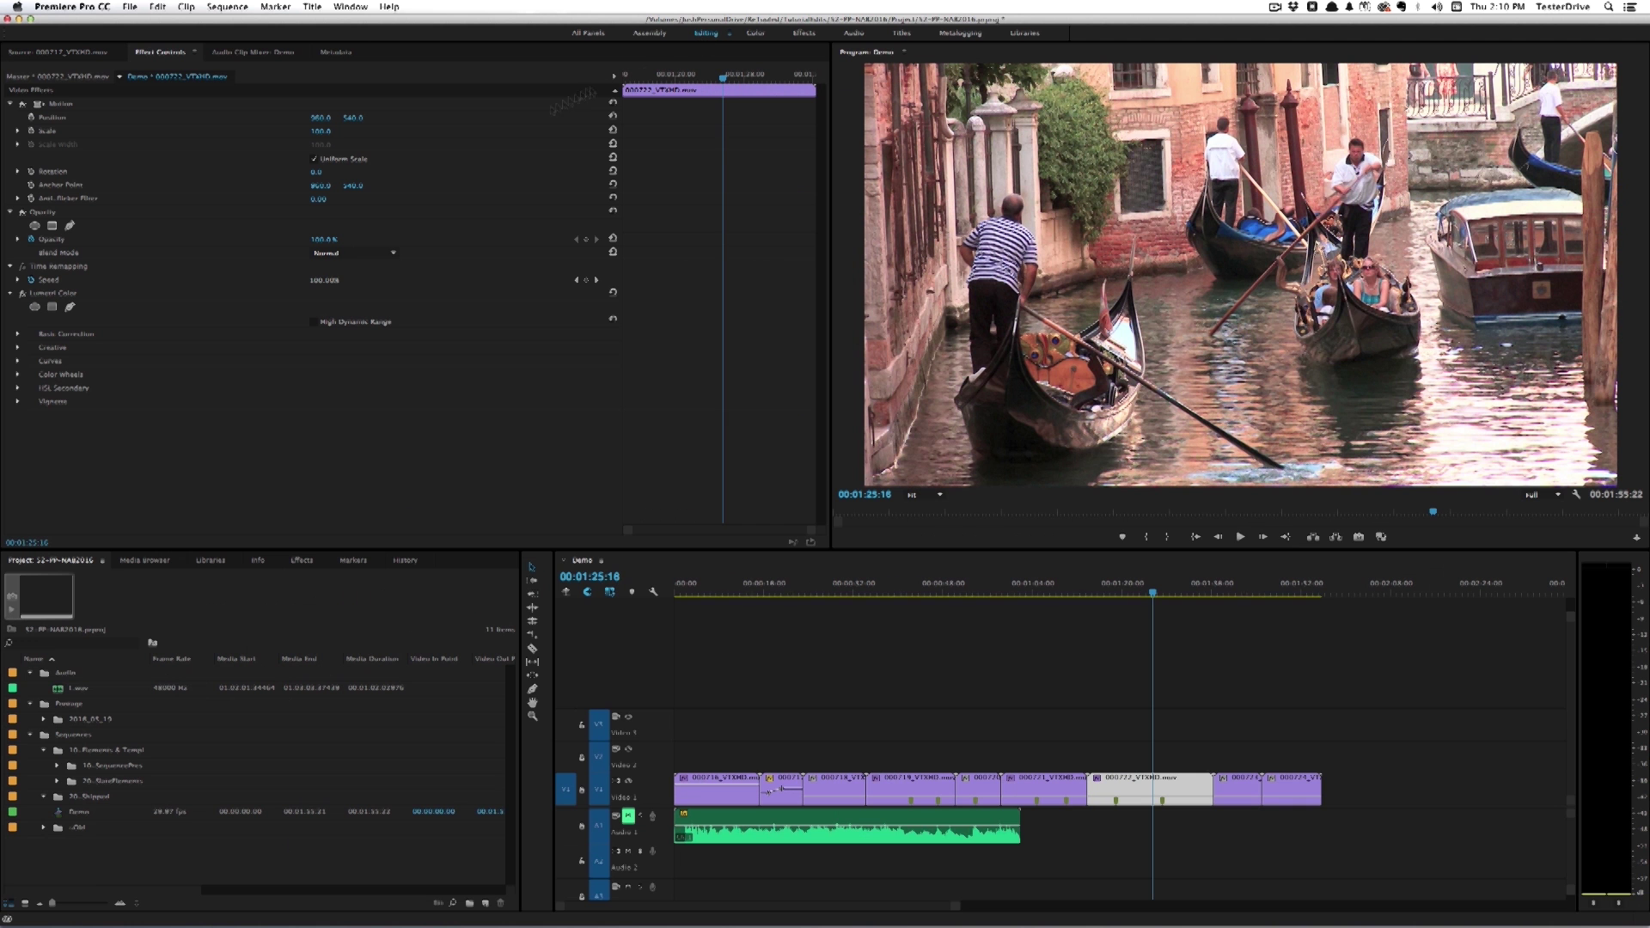
{"action": "left_click", "coordinate": [299, 563]}
{"action": "left_click", "coordinate": [33, 581]}
{"action": "type", "text": "gauss"}
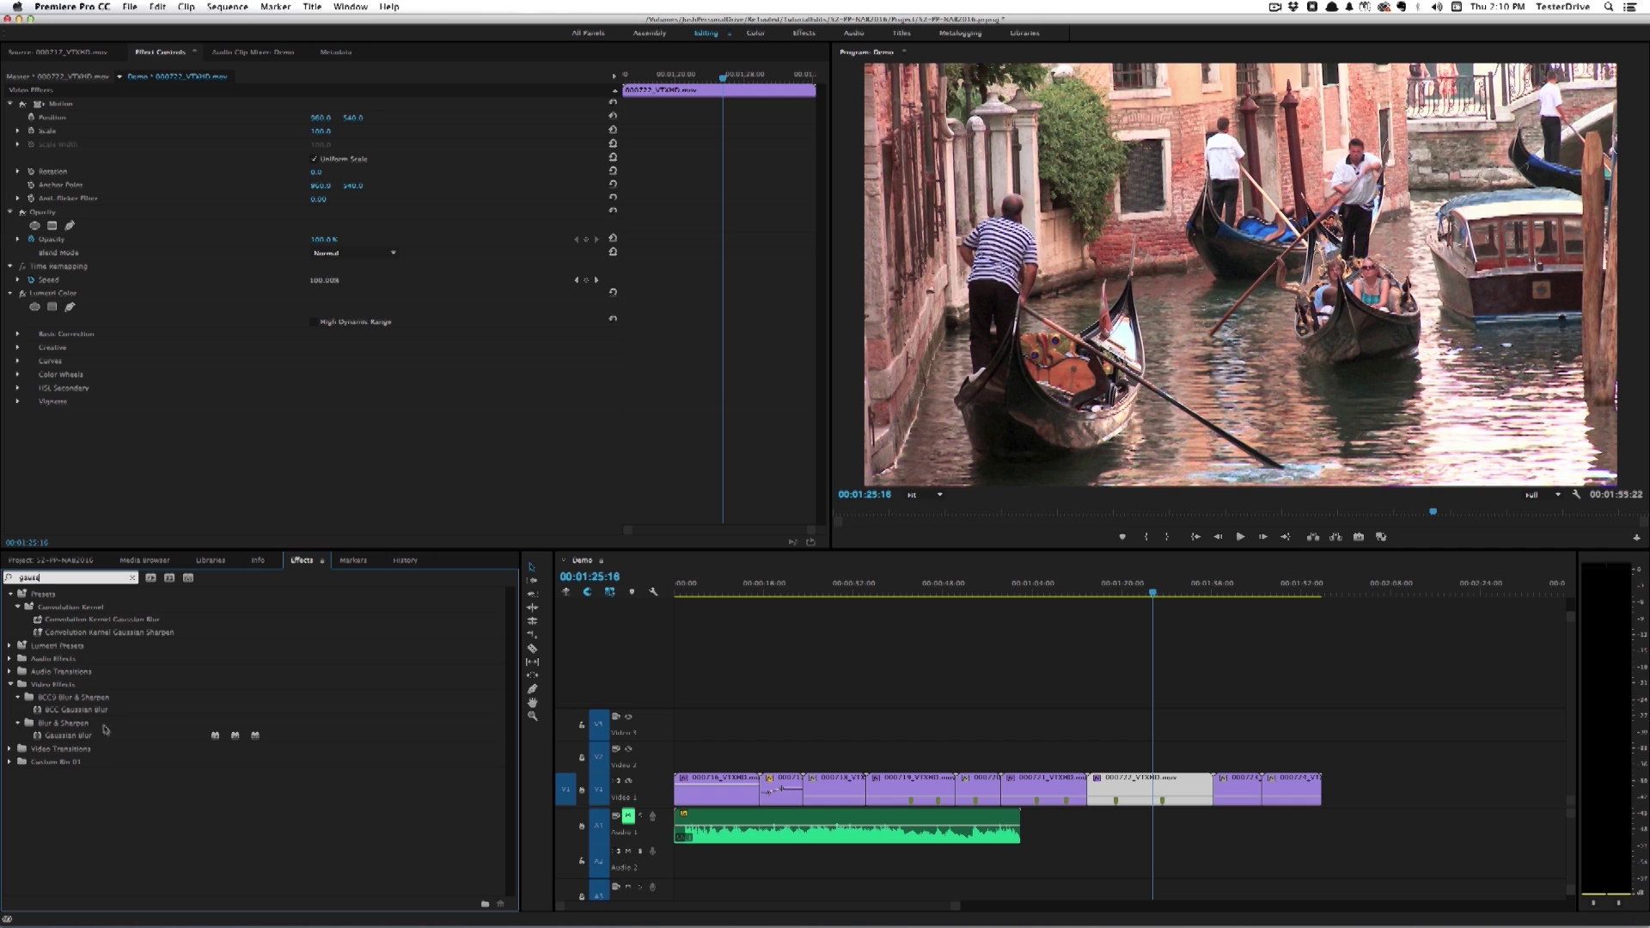
{"action": "left_click_drag", "start_coordinate": [106, 734], "coordinate": [1138, 789]}
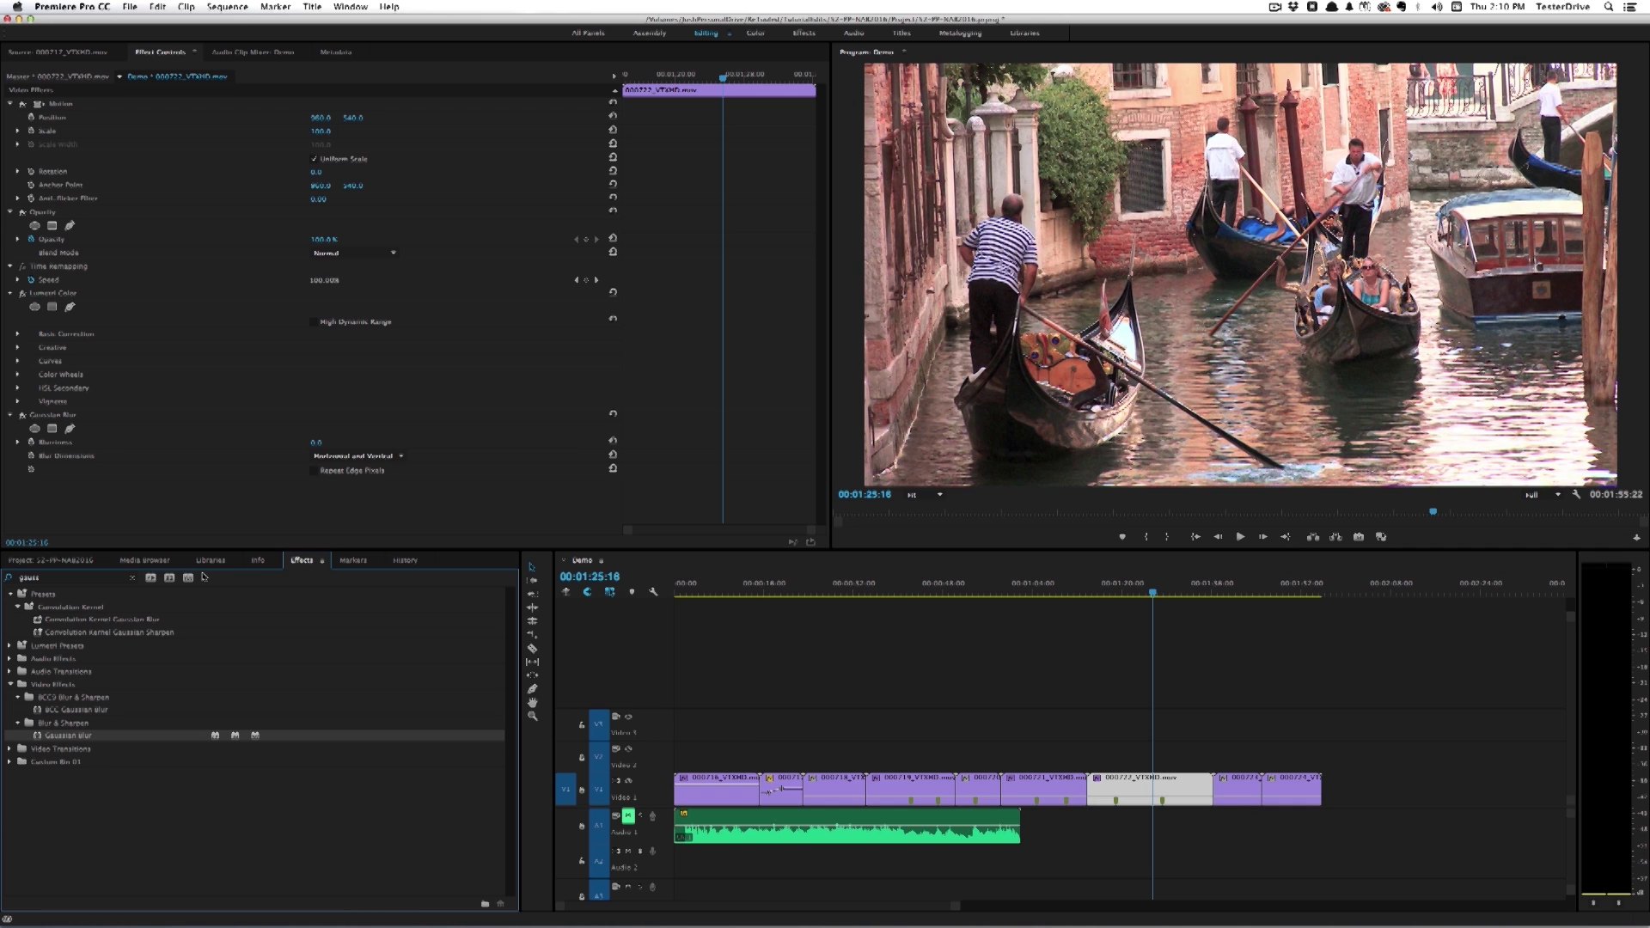
{"action": "left_click", "coordinate": [132, 577]}
{"action": "left_click_drag", "start_coordinate": [317, 442], "coordinate": [345, 443]}
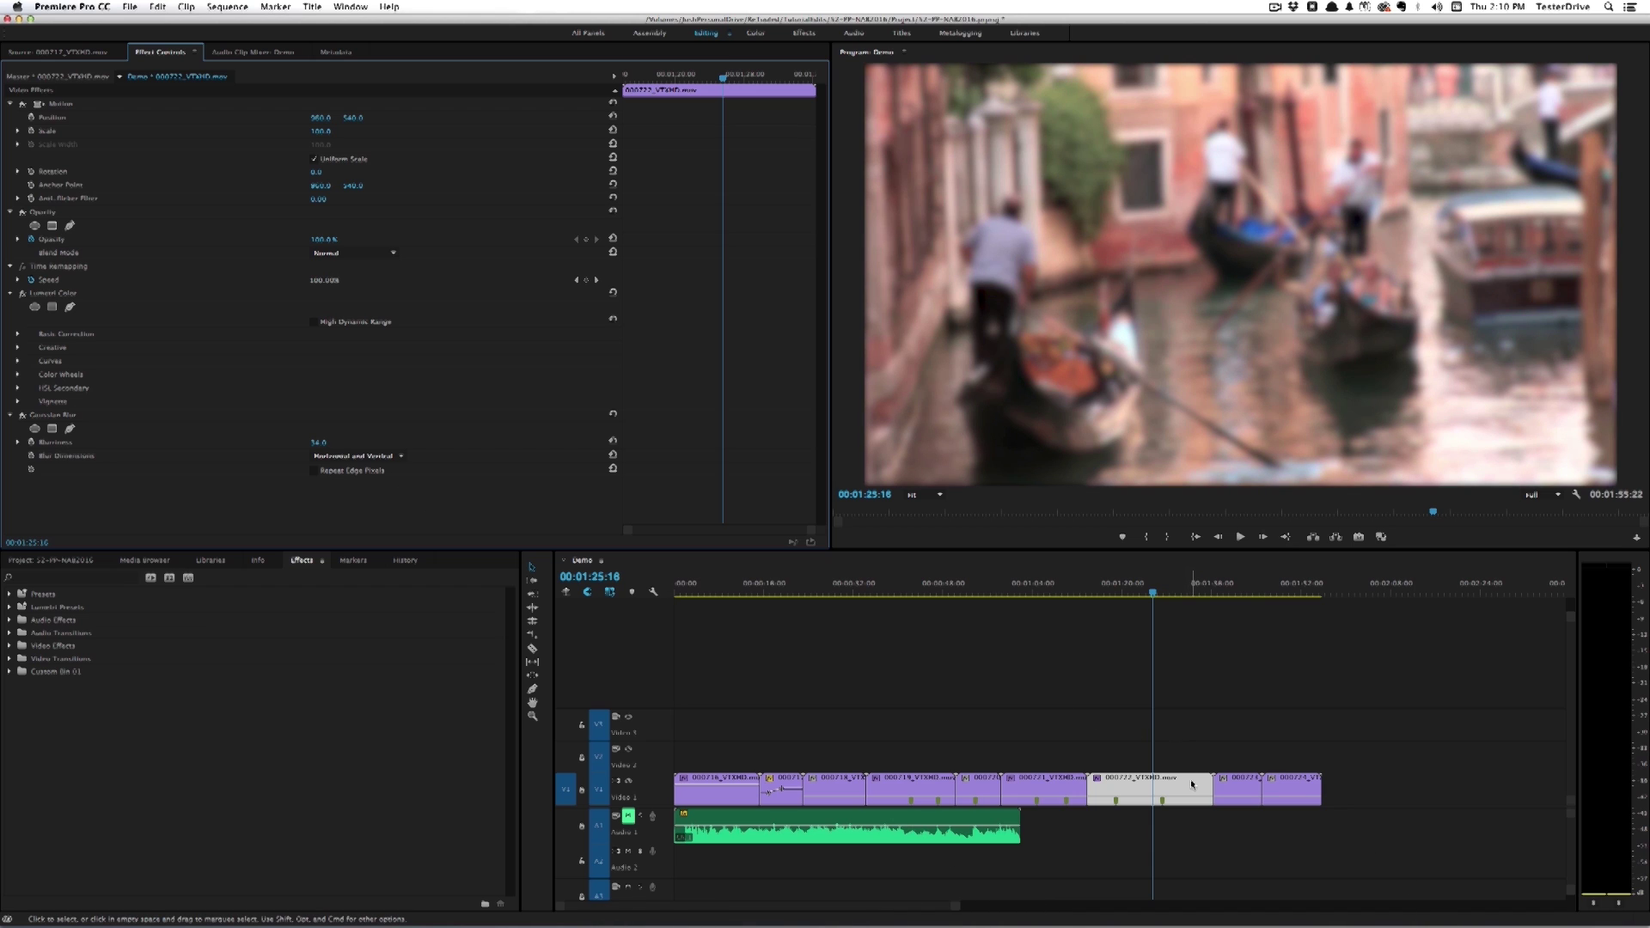
- Remove only the Lumetri Color and Three-Way Color Corrector effects from all video clips, keeping Motion, Opacity, Time Remapping and Gaussian Blur
{"action": "left_click", "coordinate": [153, 6]}
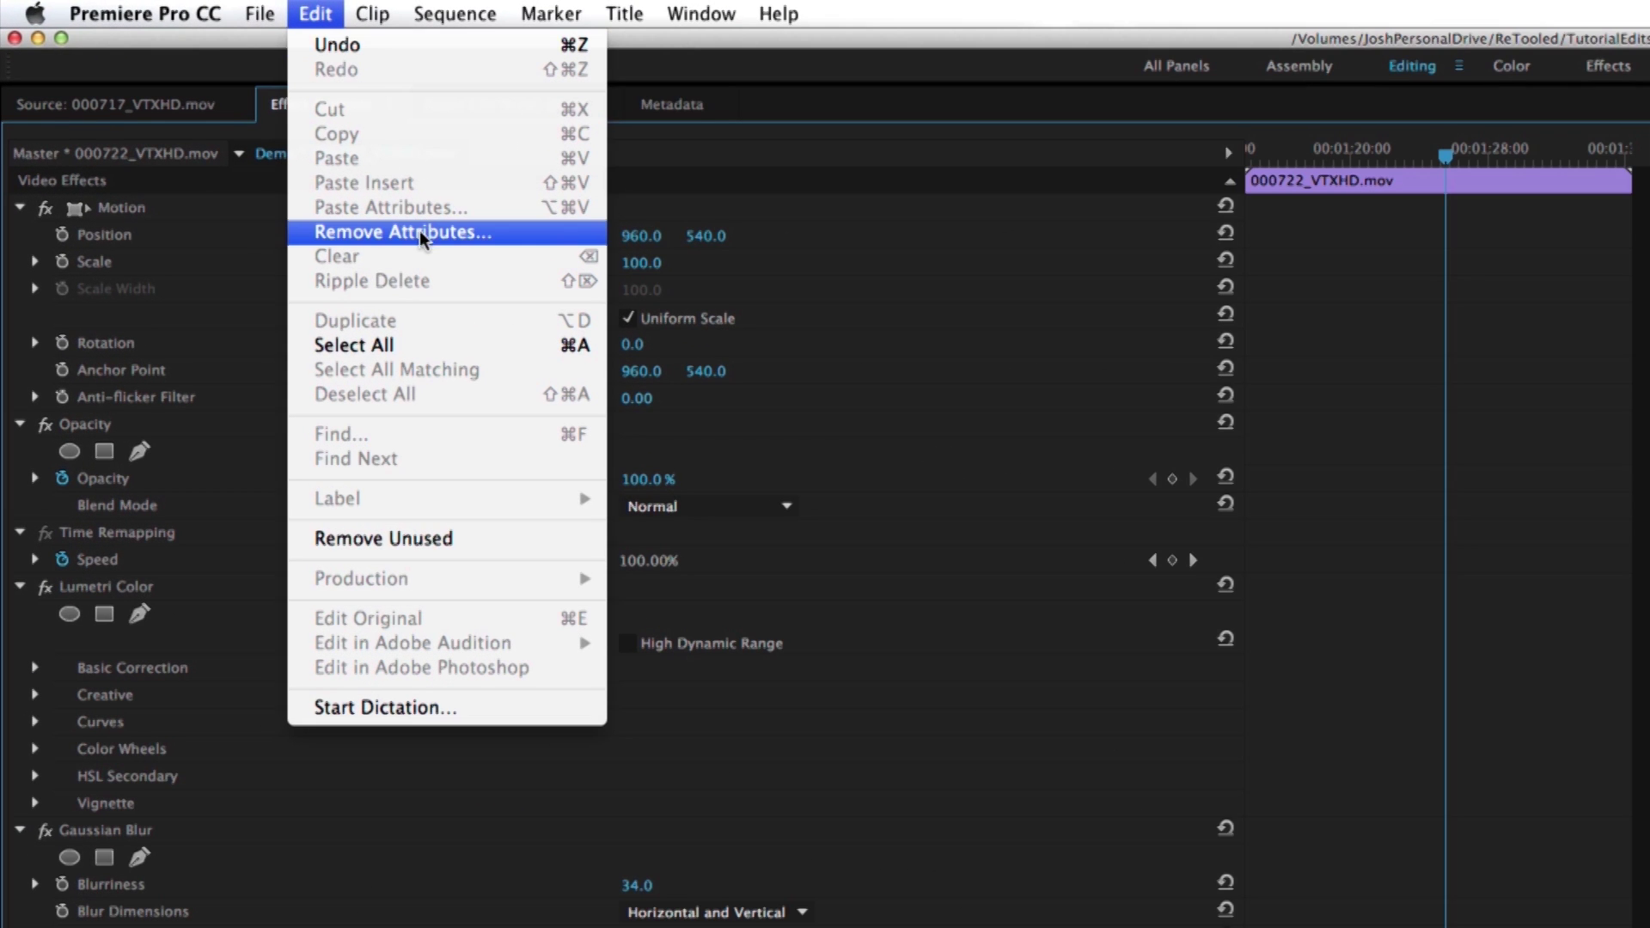
{"action": "key", "text": "Escape"}
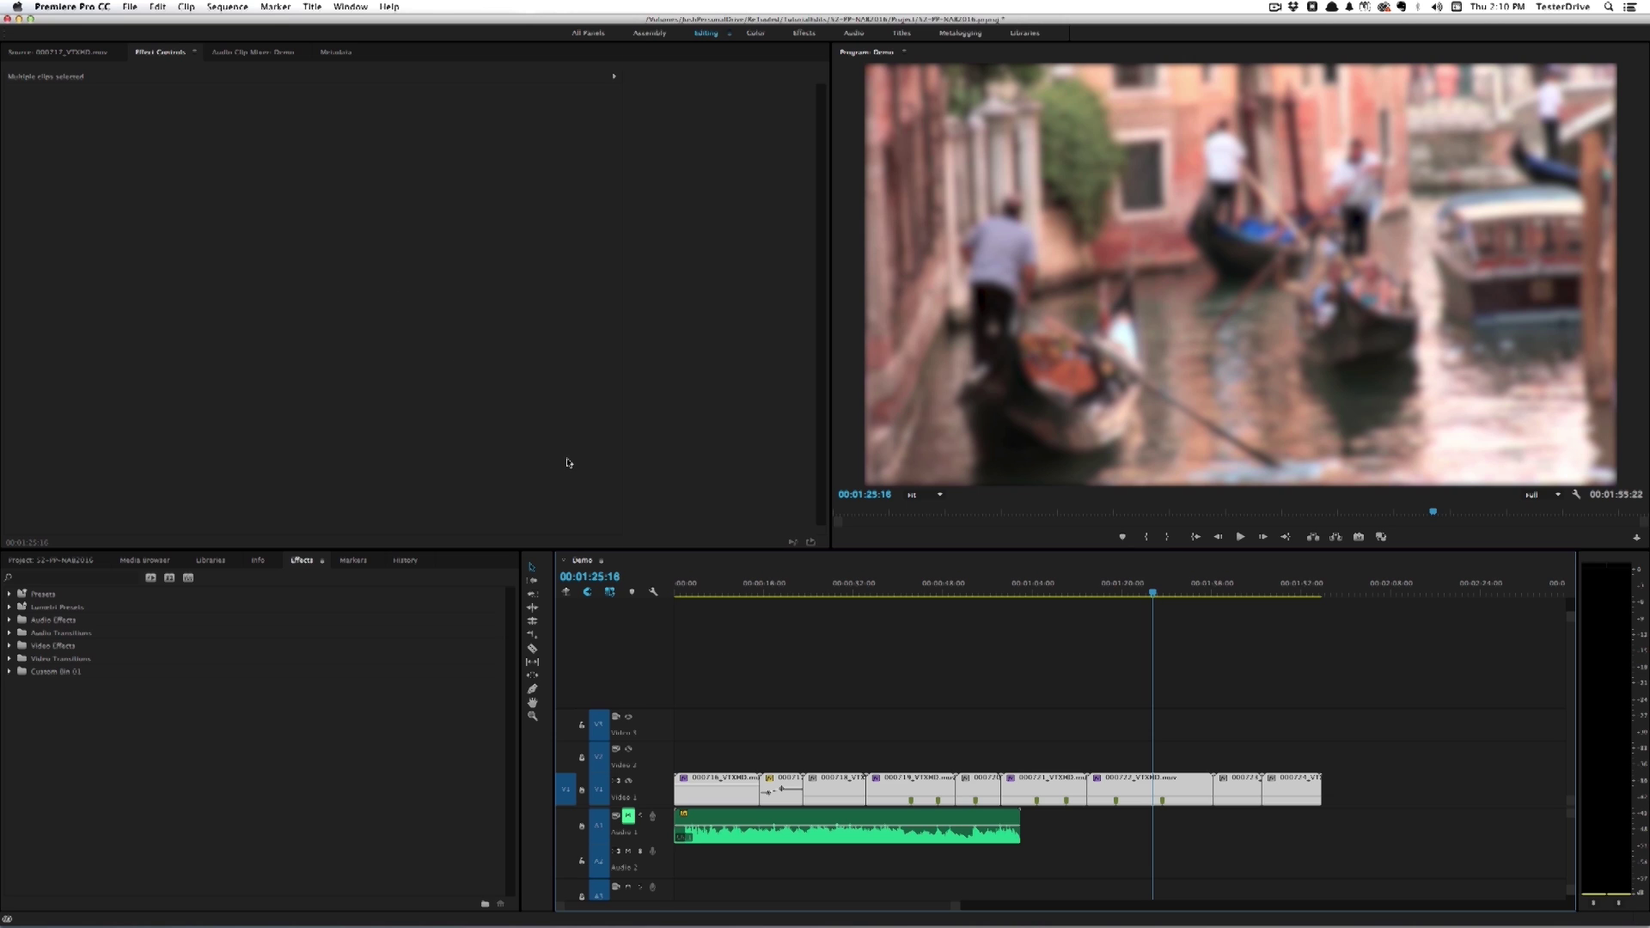
{"action": "key", "text": "super+s"}
{"action": "left_click", "coordinate": [161, 7]}
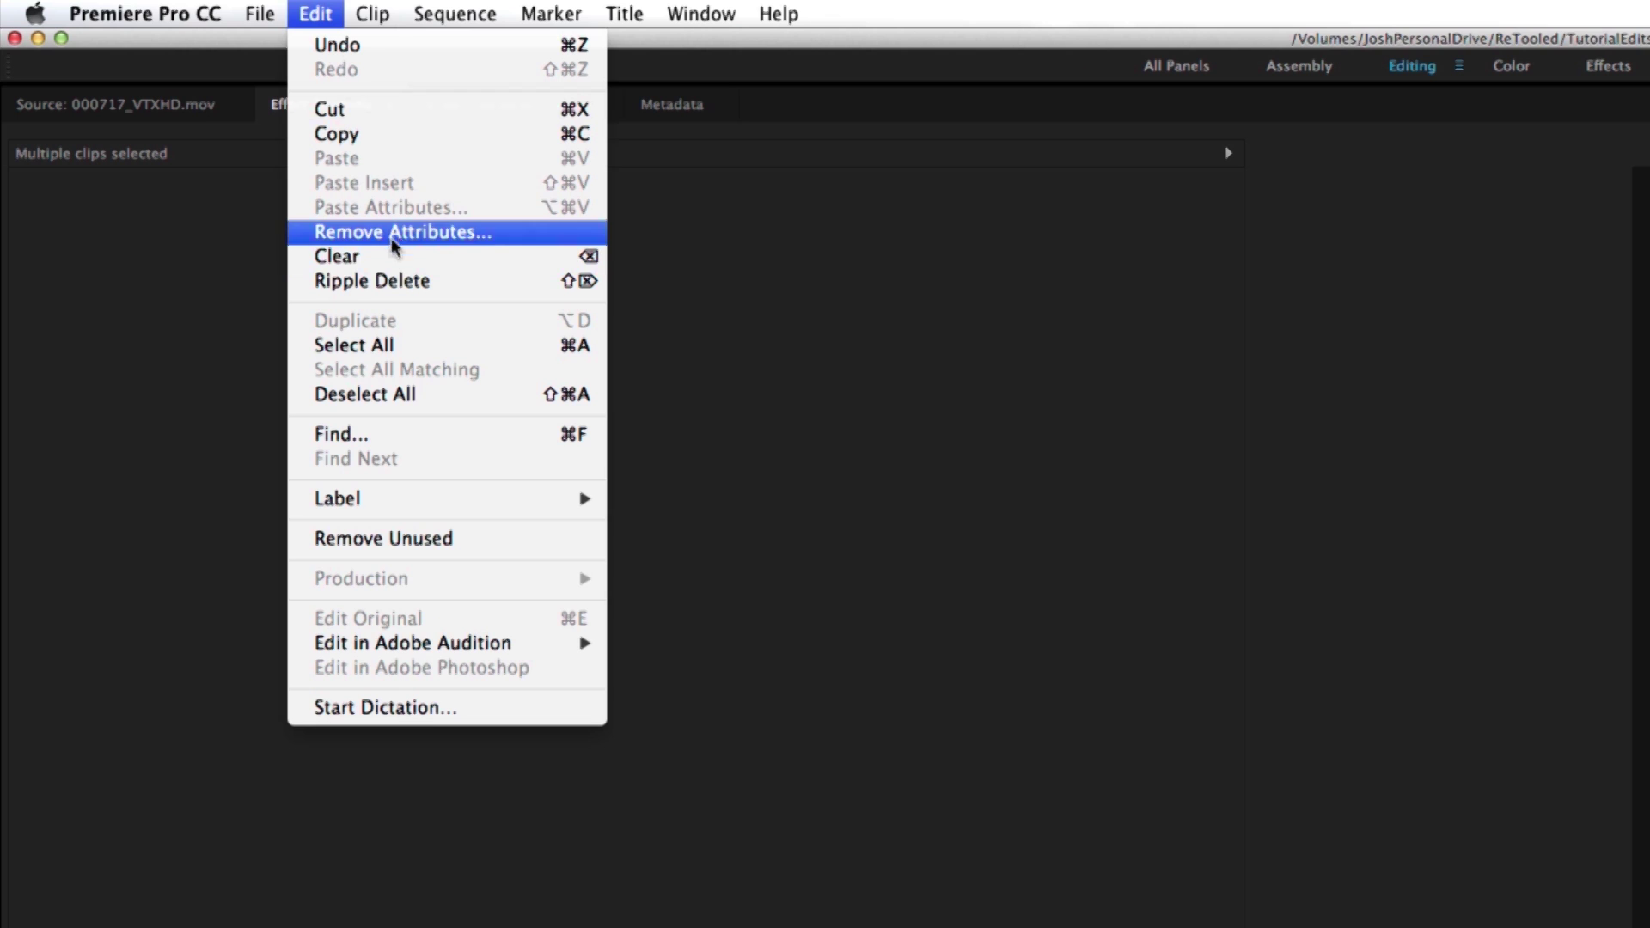
{"action": "left_click", "coordinate": [197, 118]}
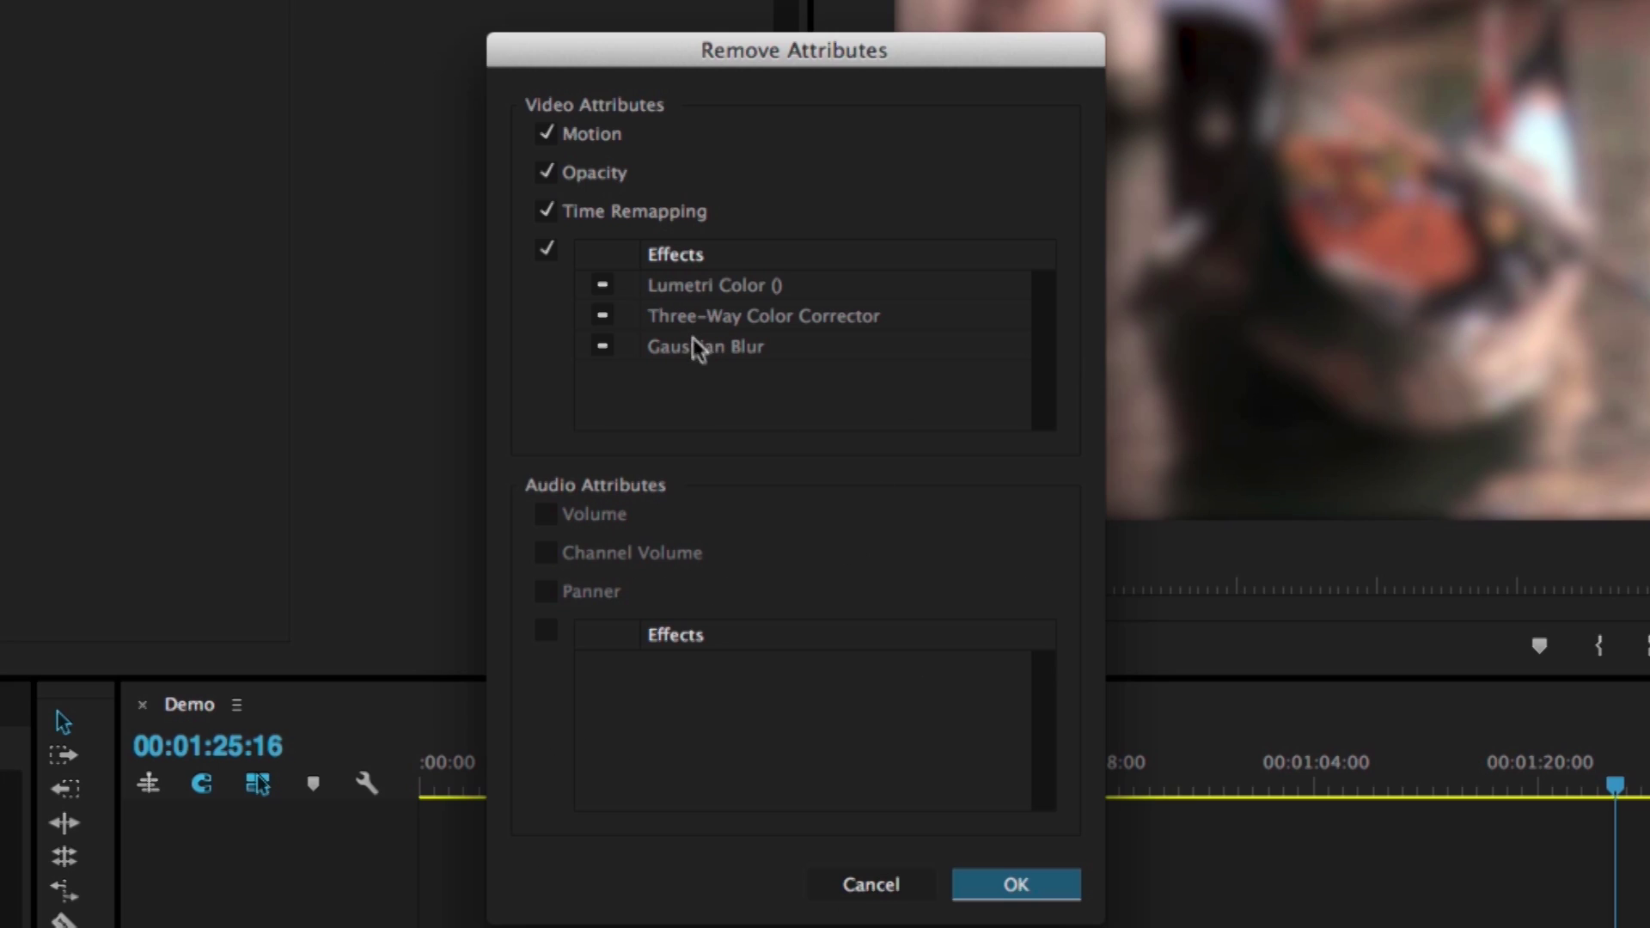
{"action": "left_click", "coordinate": [605, 210]}
{"action": "left_click", "coordinate": [584, 172]}
{"action": "left_click", "coordinate": [582, 133]}
{"action": "left_click", "coordinate": [603, 348]}
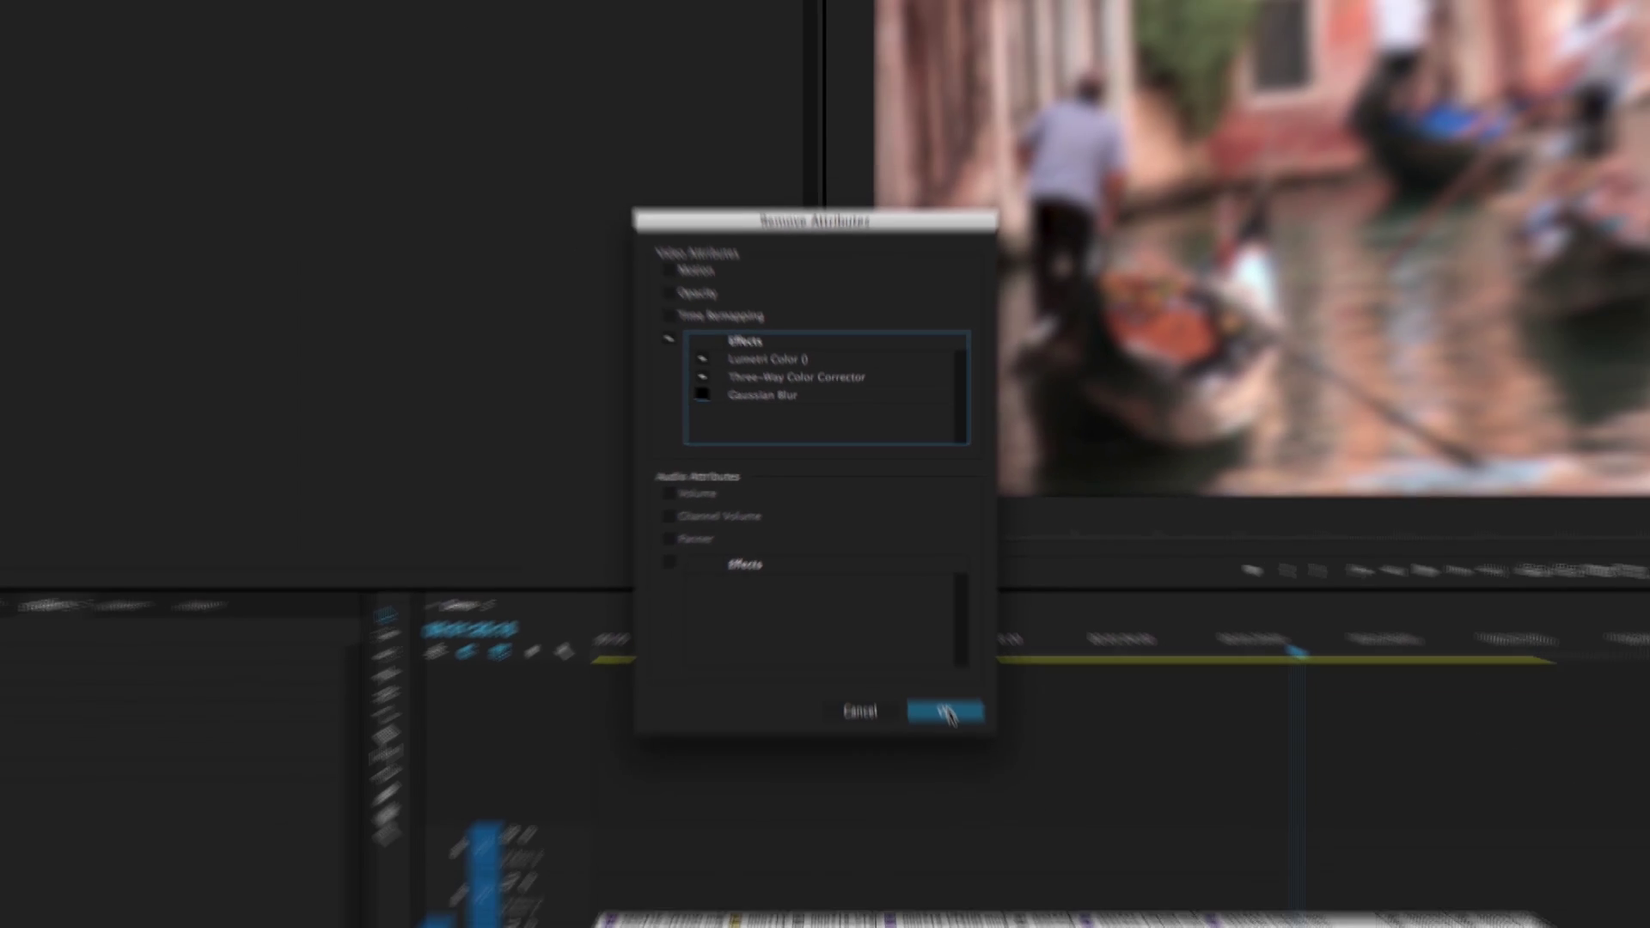
{"action": "left_click", "coordinate": [1017, 885]}
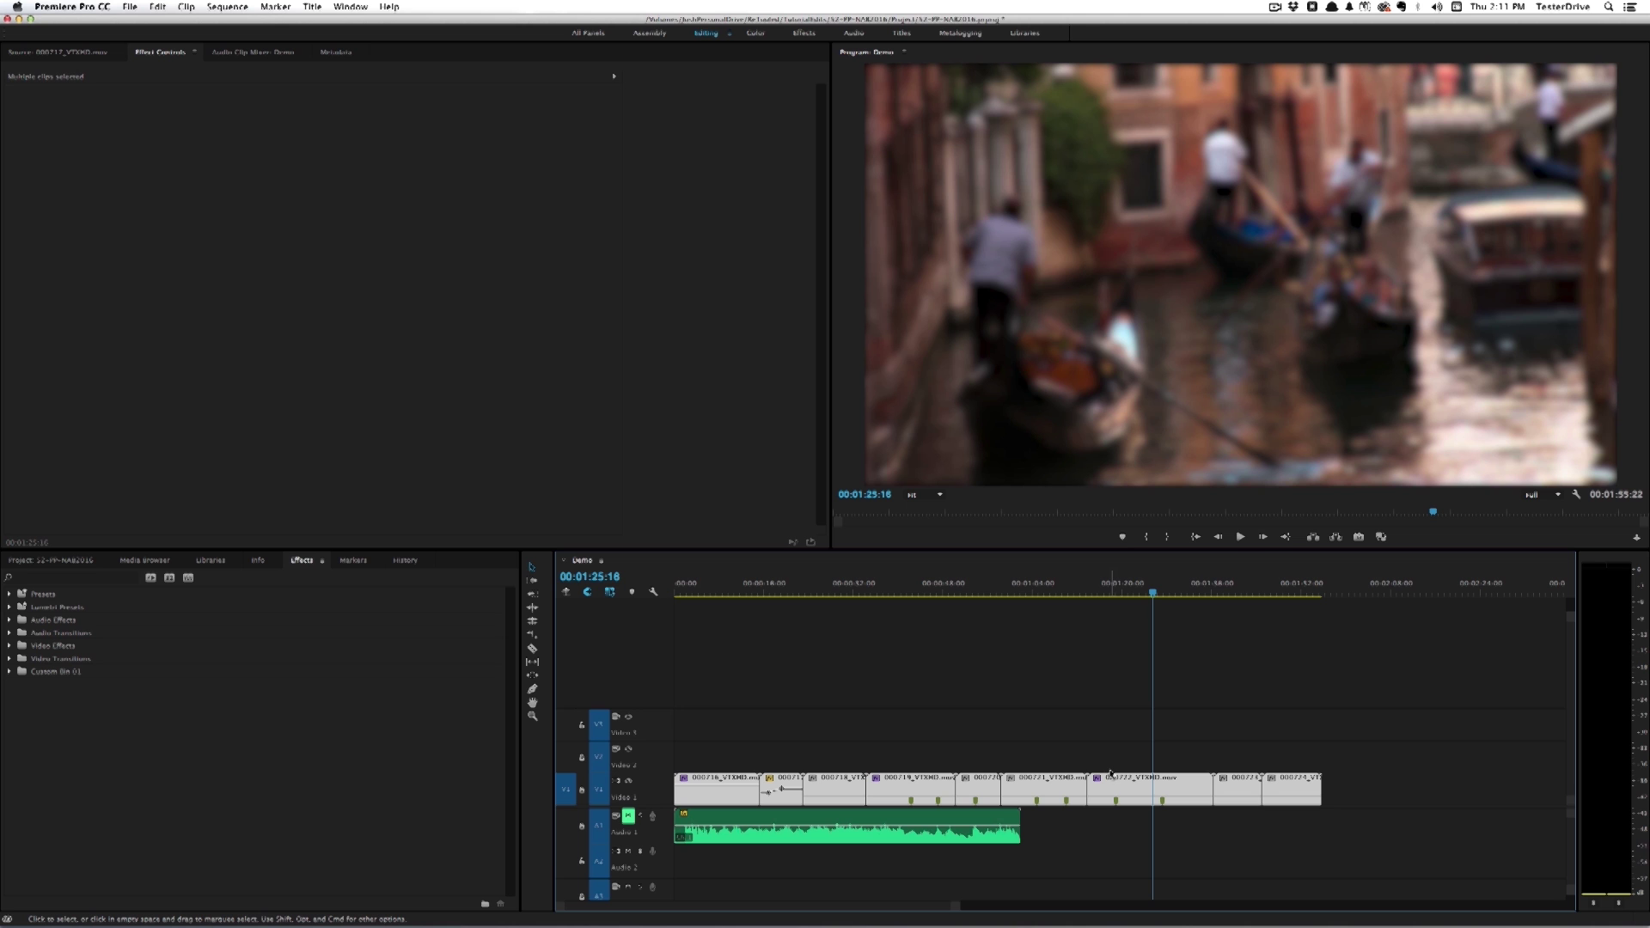
- Move the playhead to 00:00:39:15 and list the markers of clip 000719_VTXHD.mov
{"action": "left_click", "coordinate": [798, 723]}
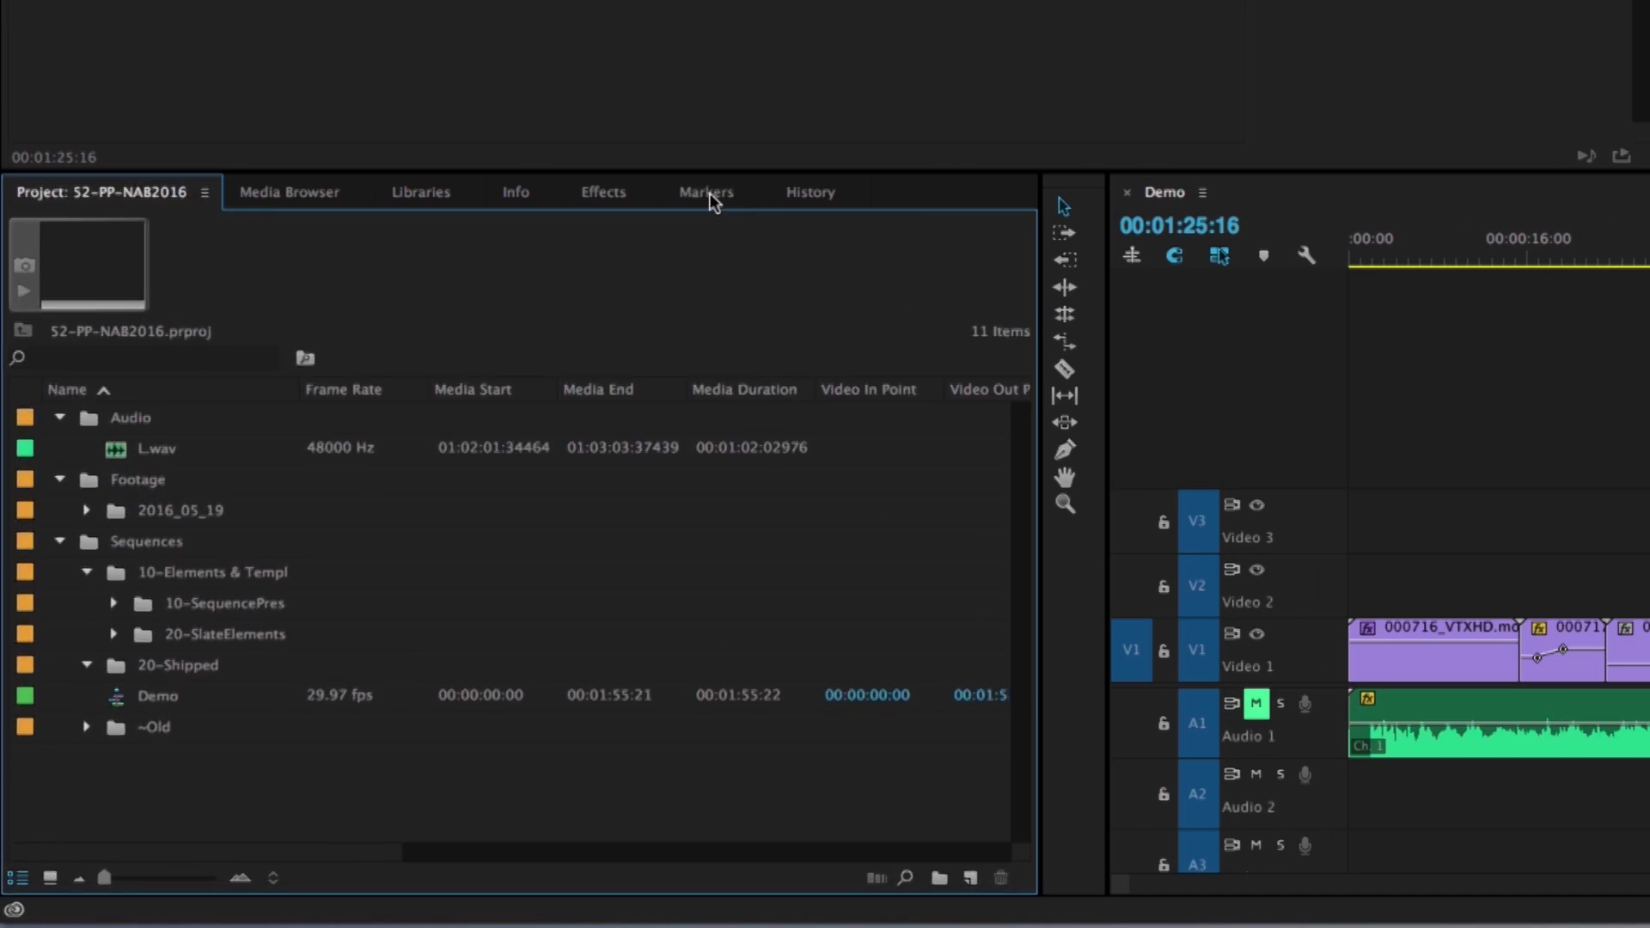
{"action": "left_click", "coordinate": [353, 559]}
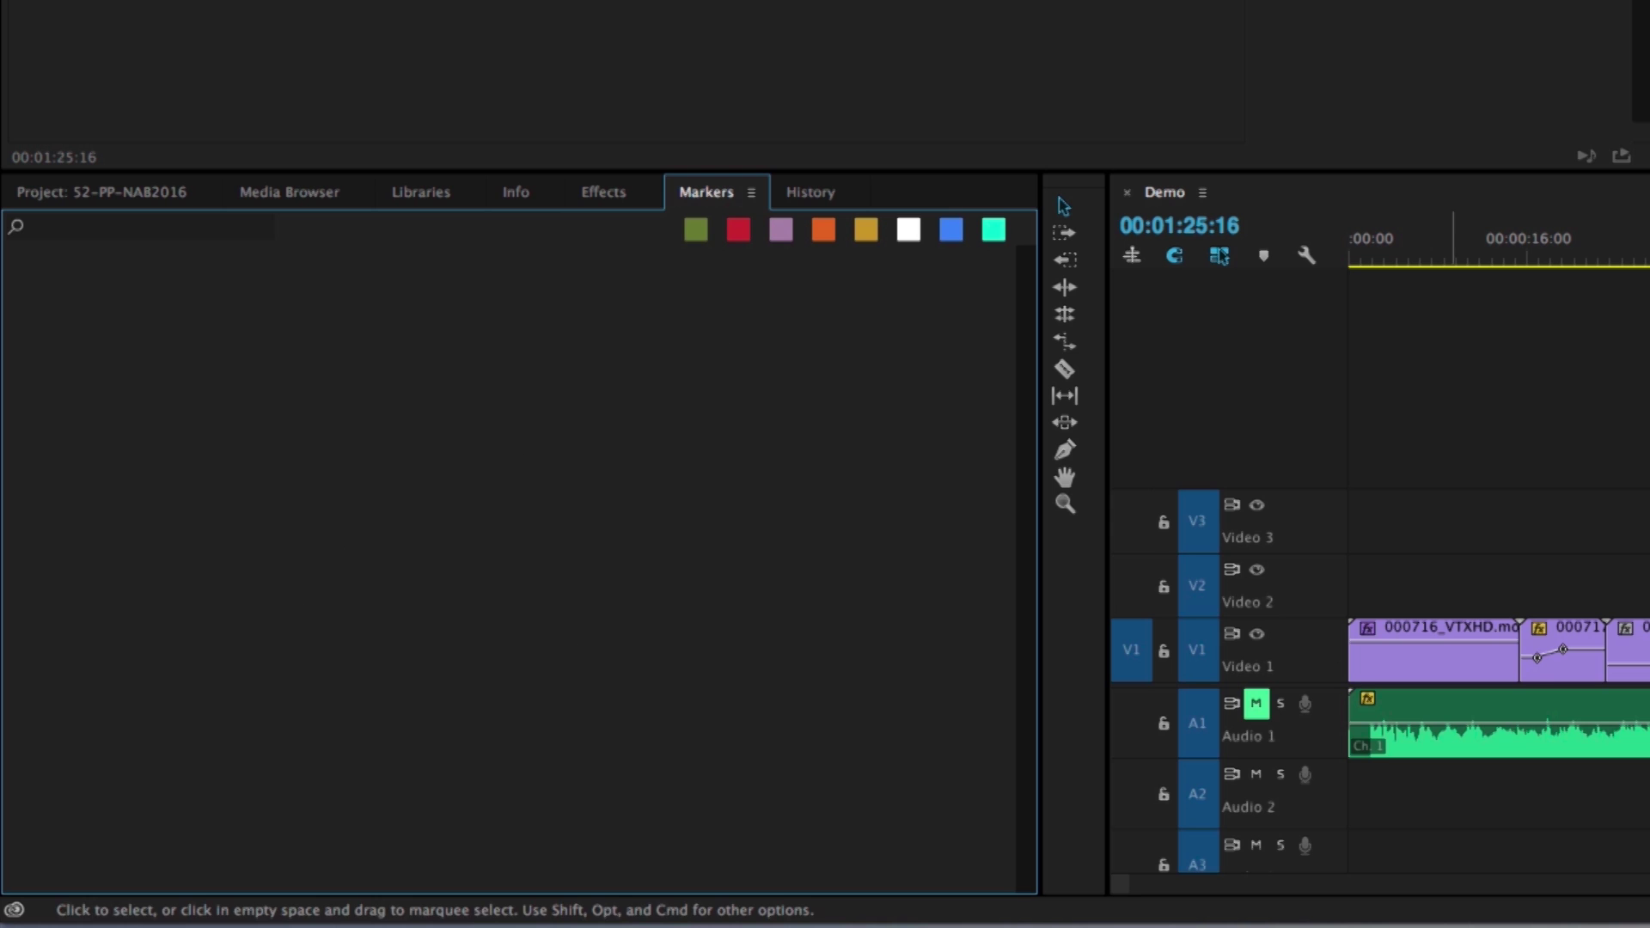
{"action": "left_click_drag", "start_coordinate": [651, 252], "coordinate": [668, 352]}
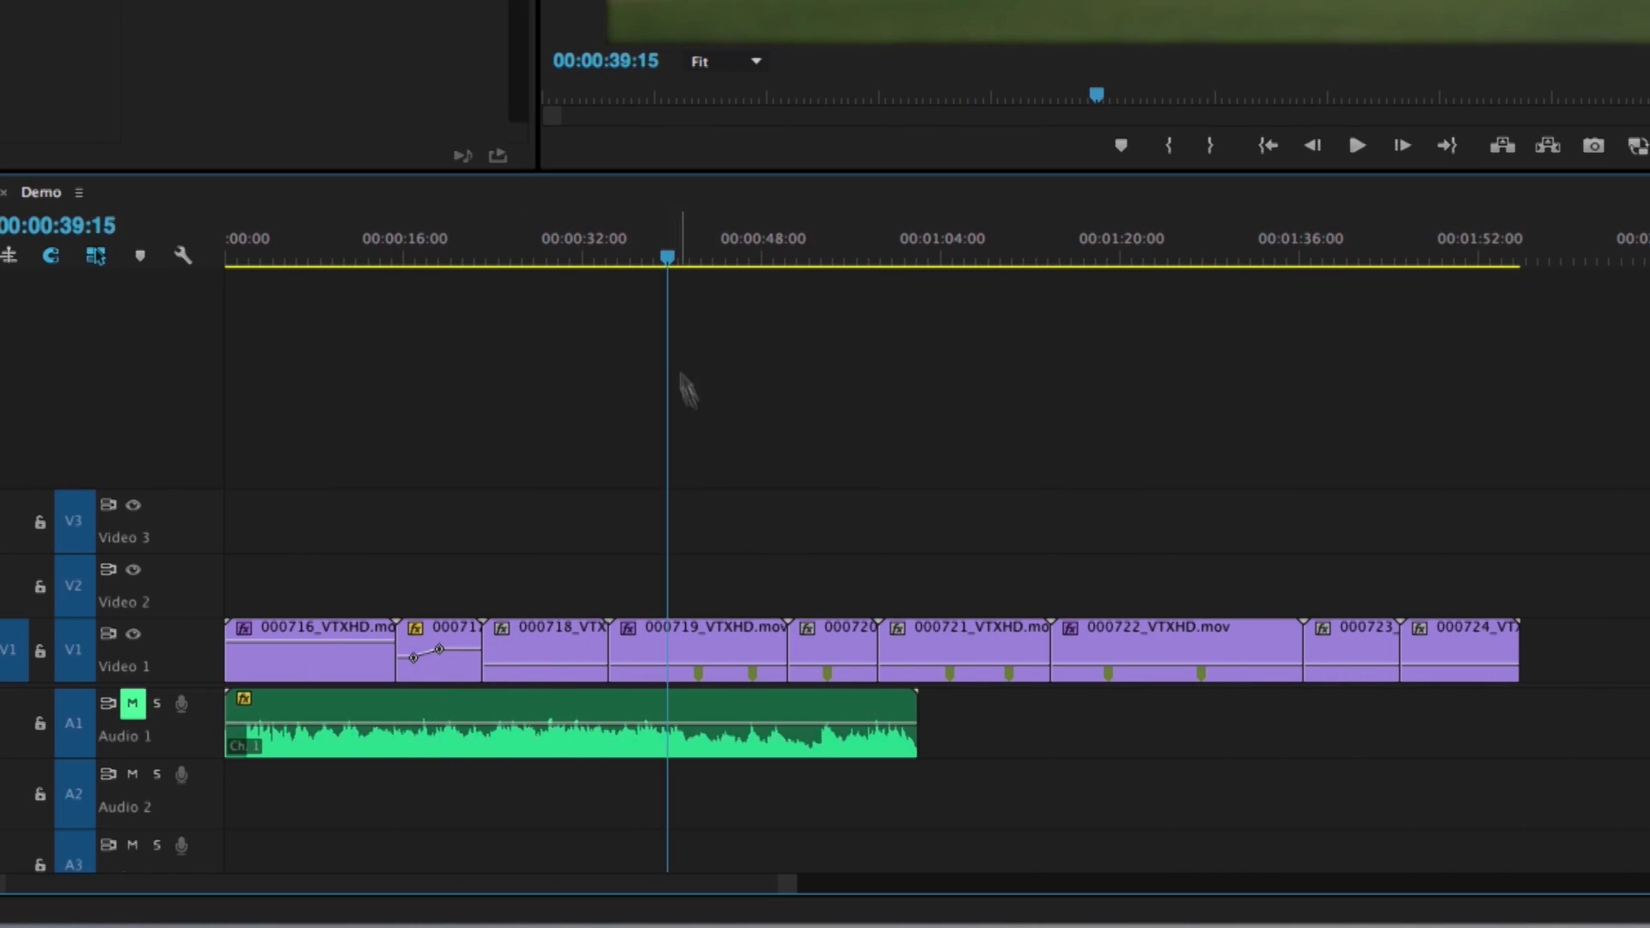
{"action": "left_click", "coordinate": [739, 631]}
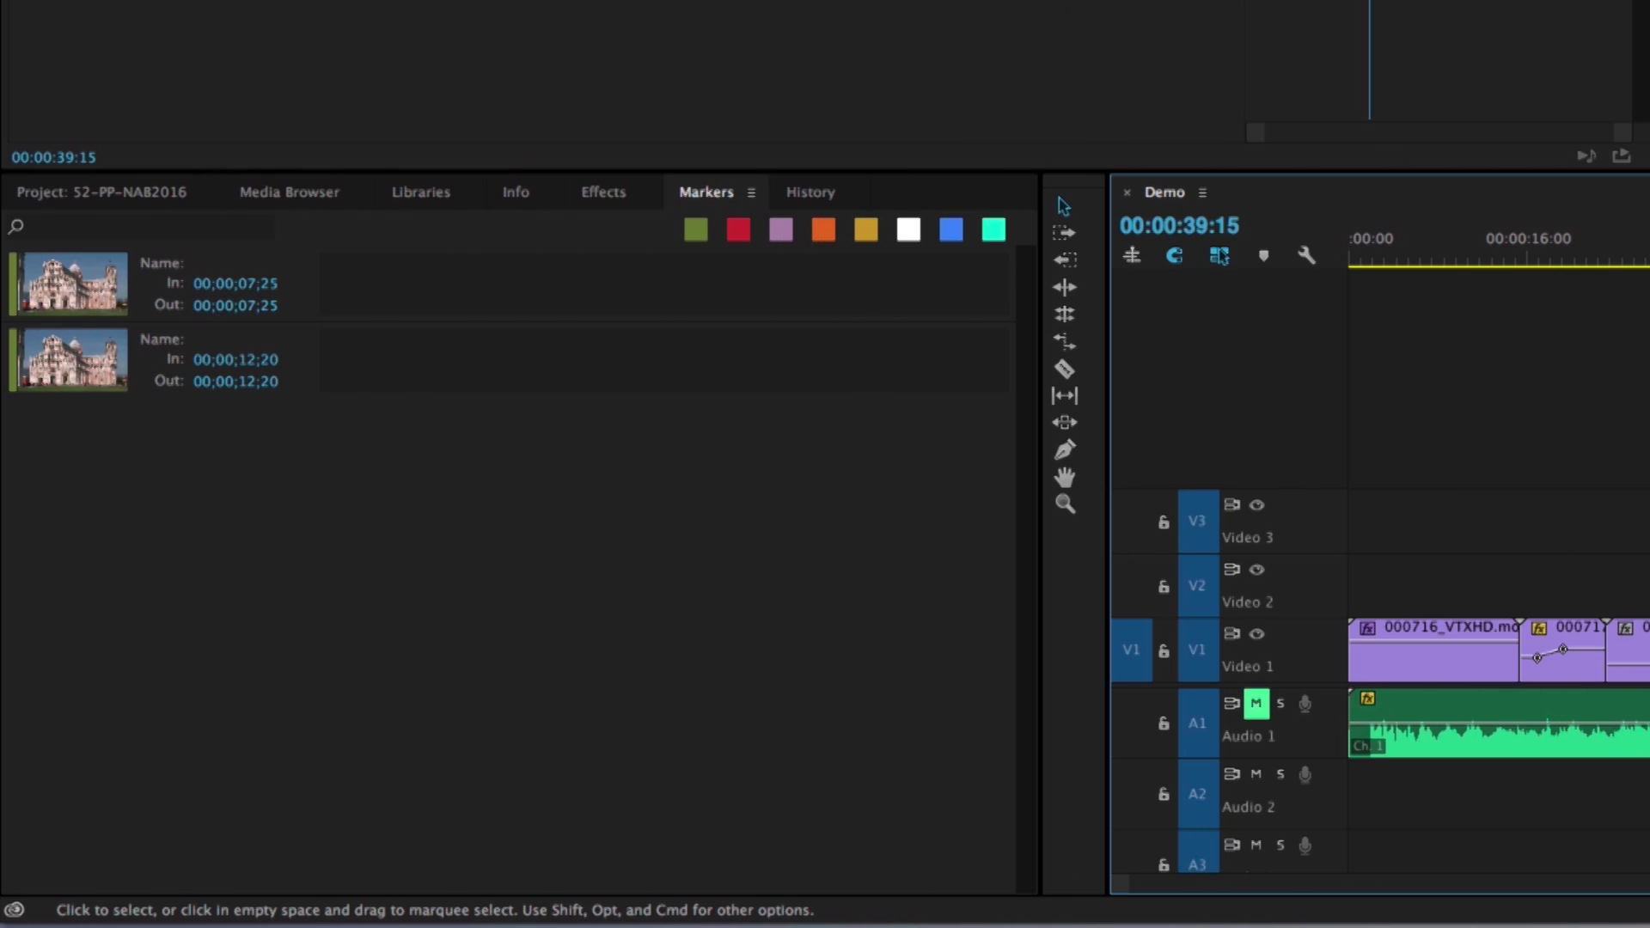
- List all clip markers in the sequence, filter them by the purple marker colour and clear that filter
{"action": "left_click", "coordinate": [752, 193]}
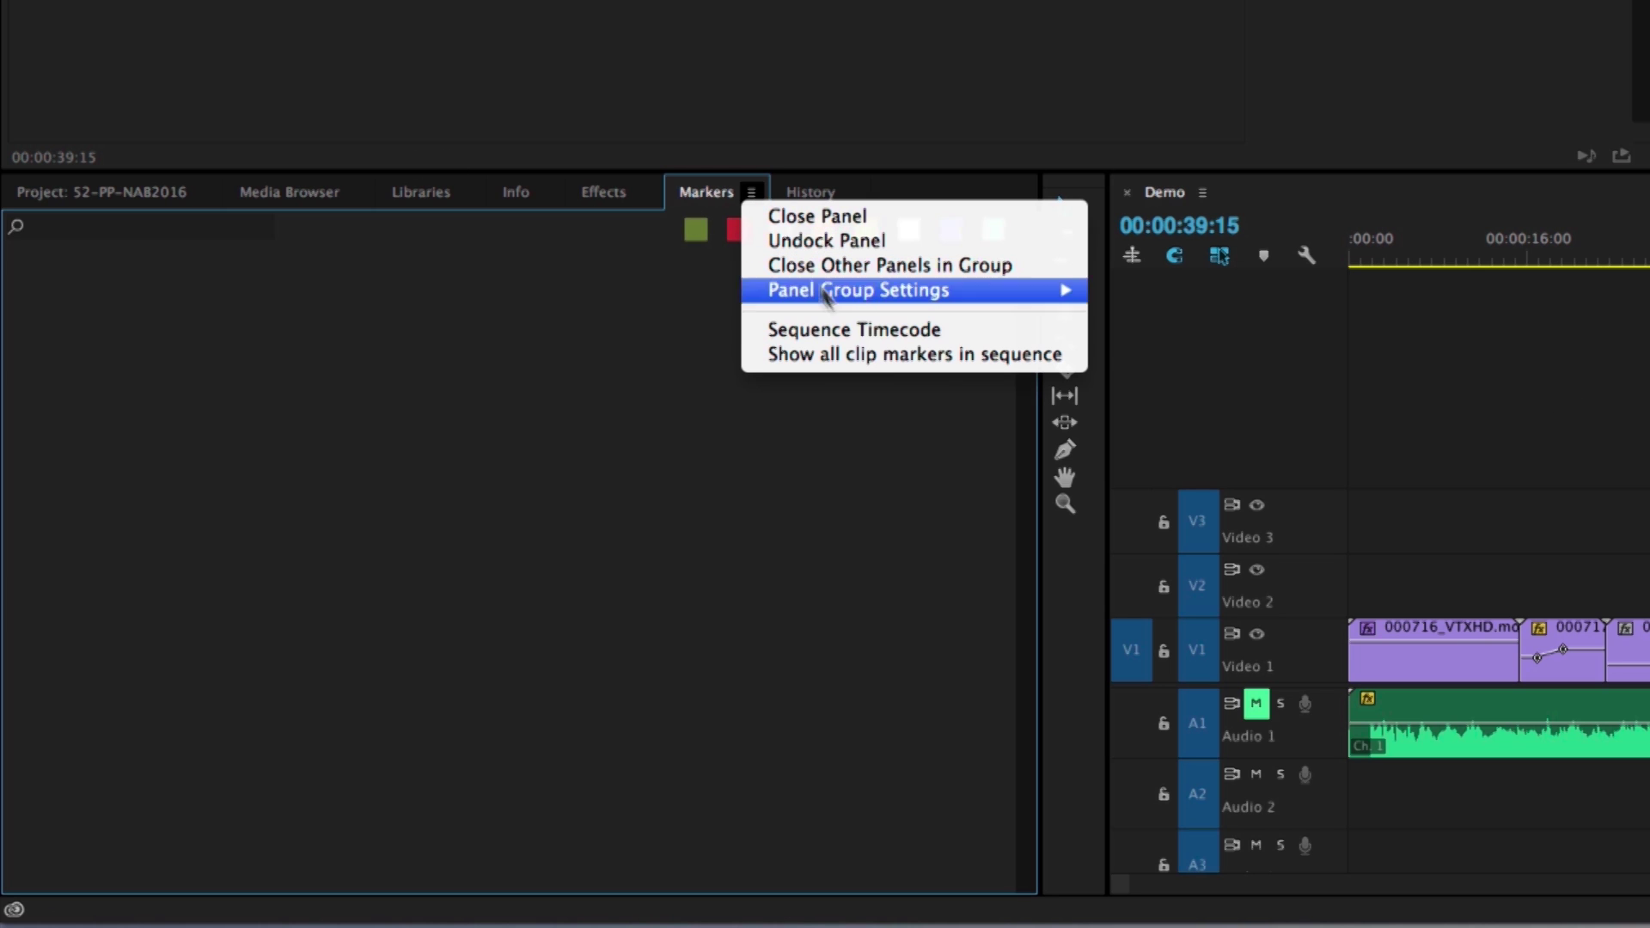
{"action": "left_click", "coordinate": [848, 356]}
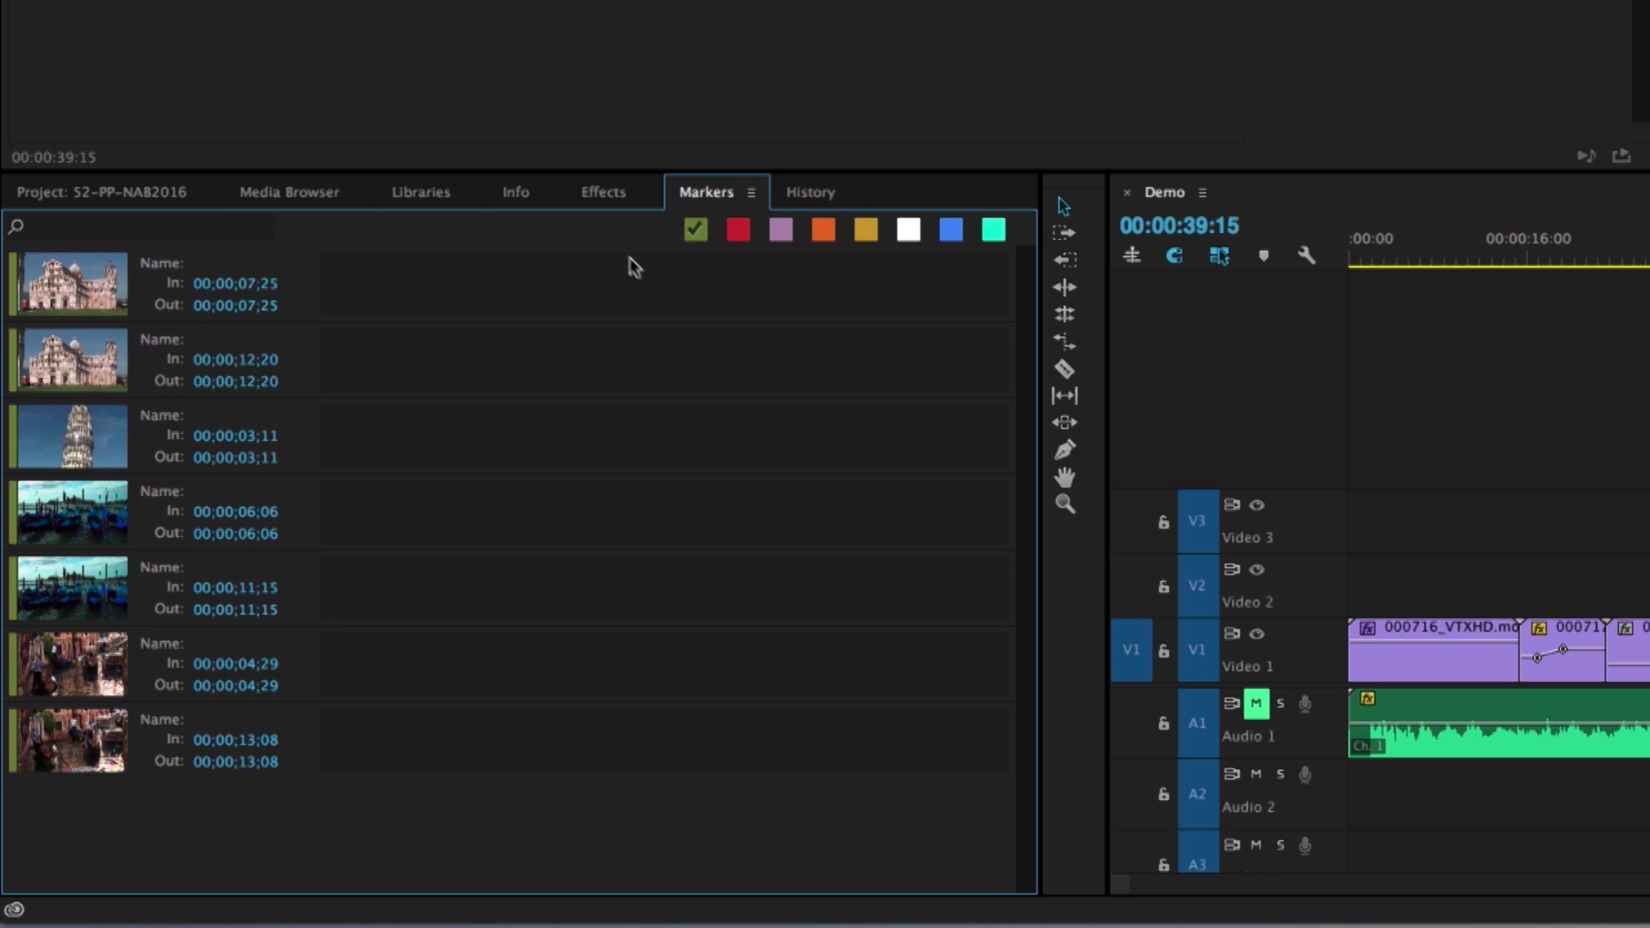
{"action": "left_click", "coordinate": [779, 230]}
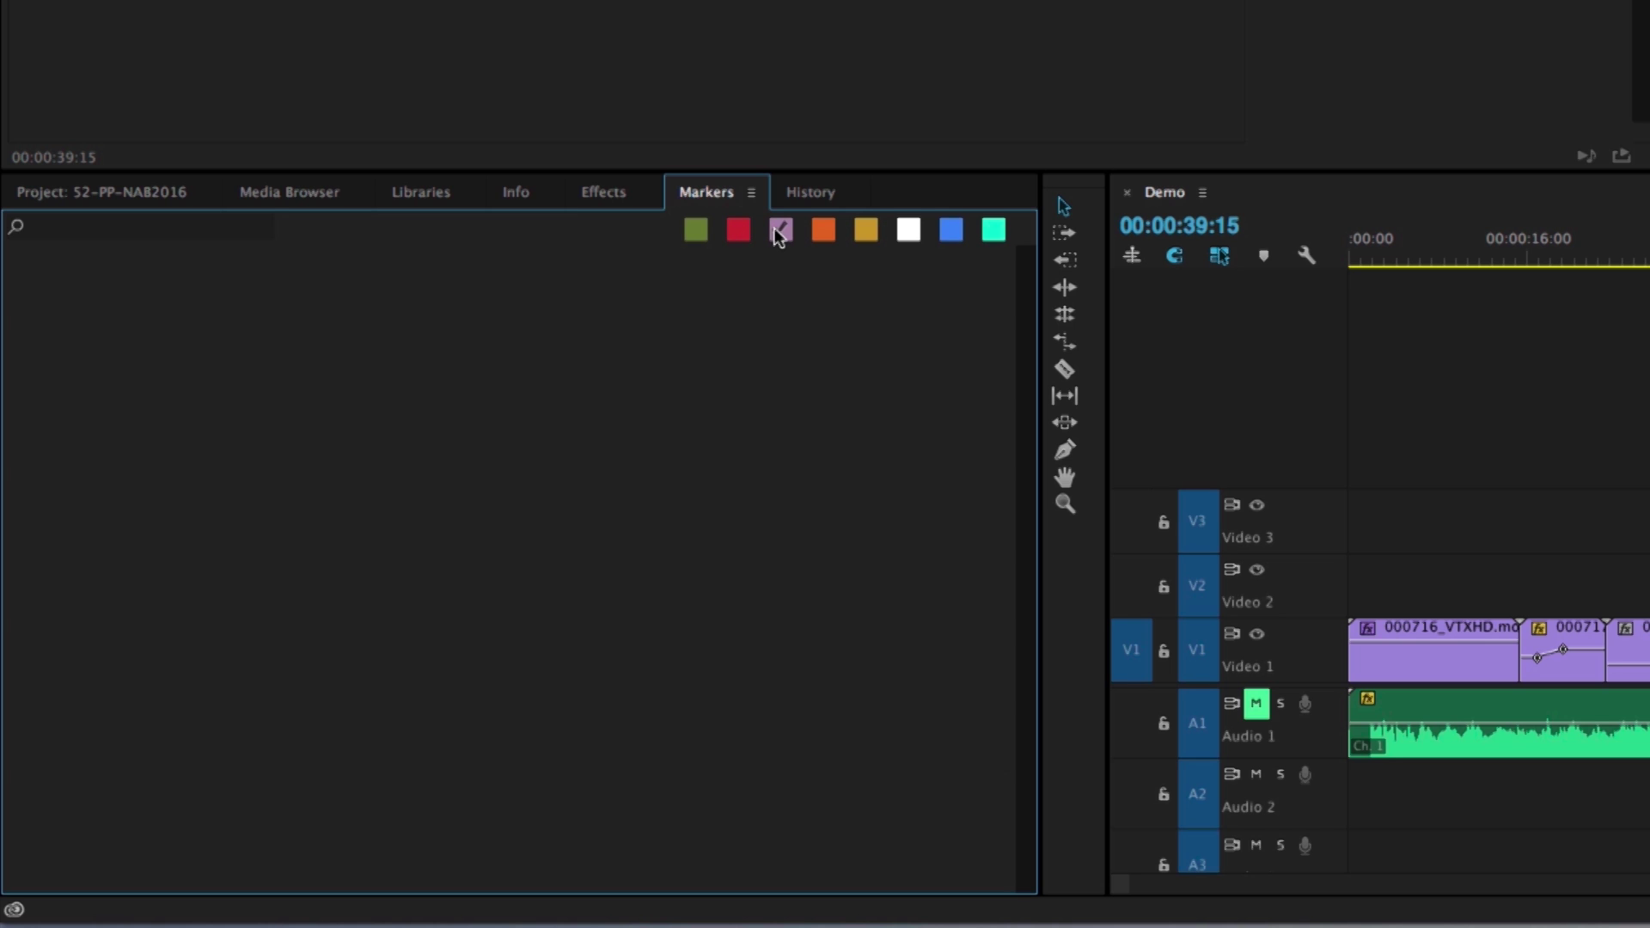
{"action": "left_click", "coordinate": [777, 230]}
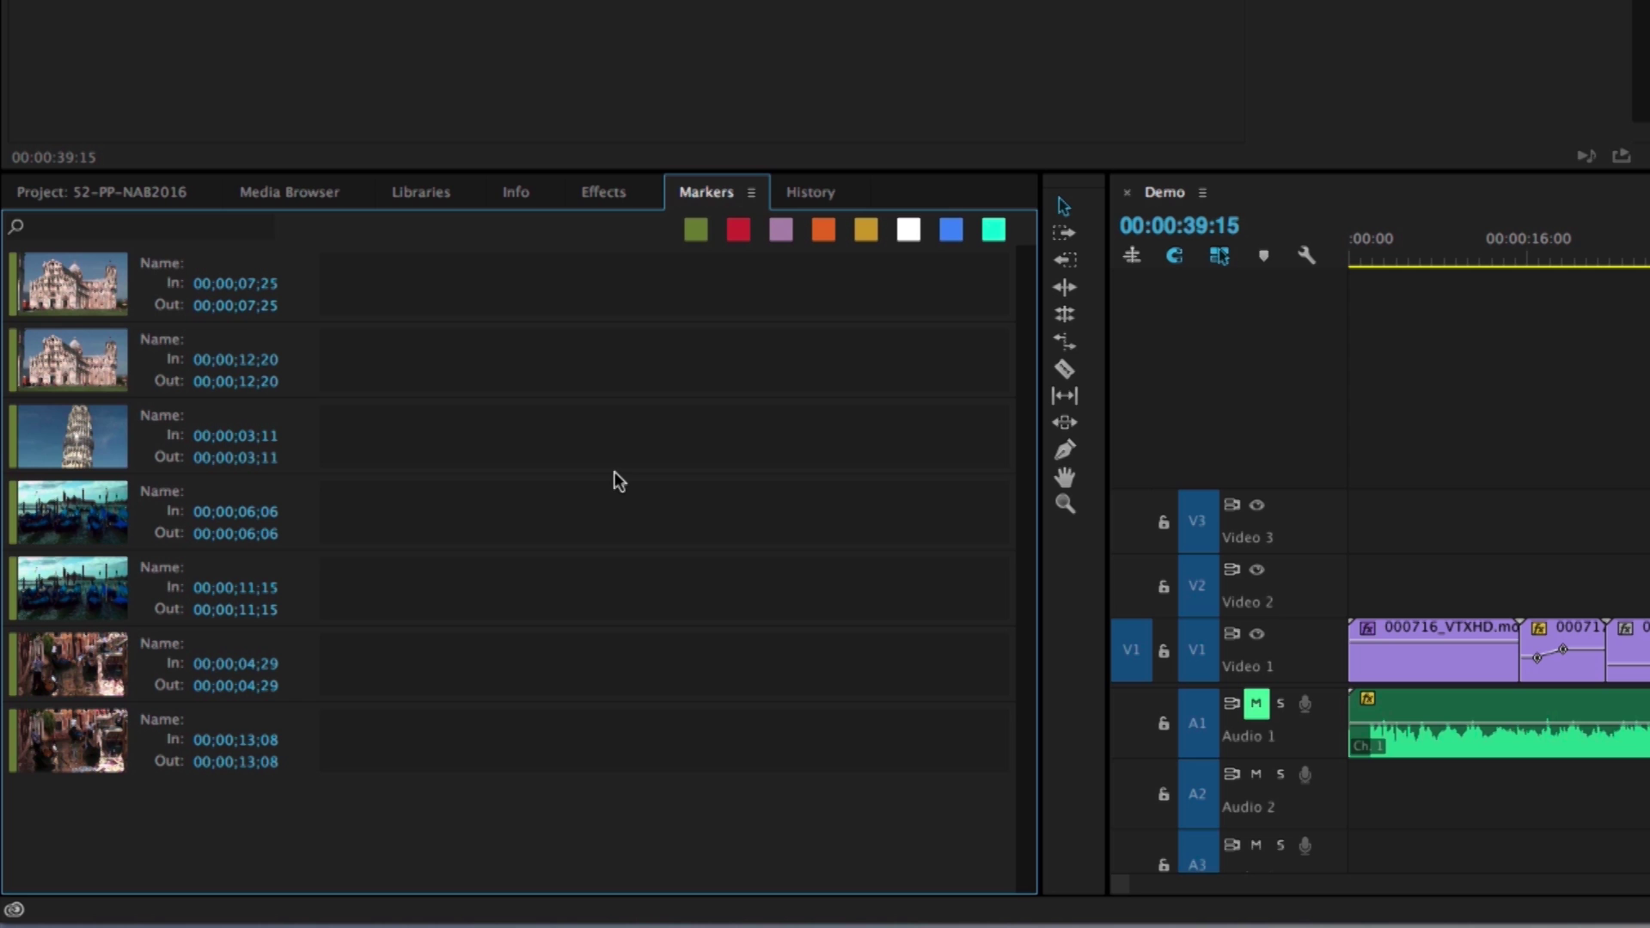
{"action": "left_click", "coordinate": [752, 192]}
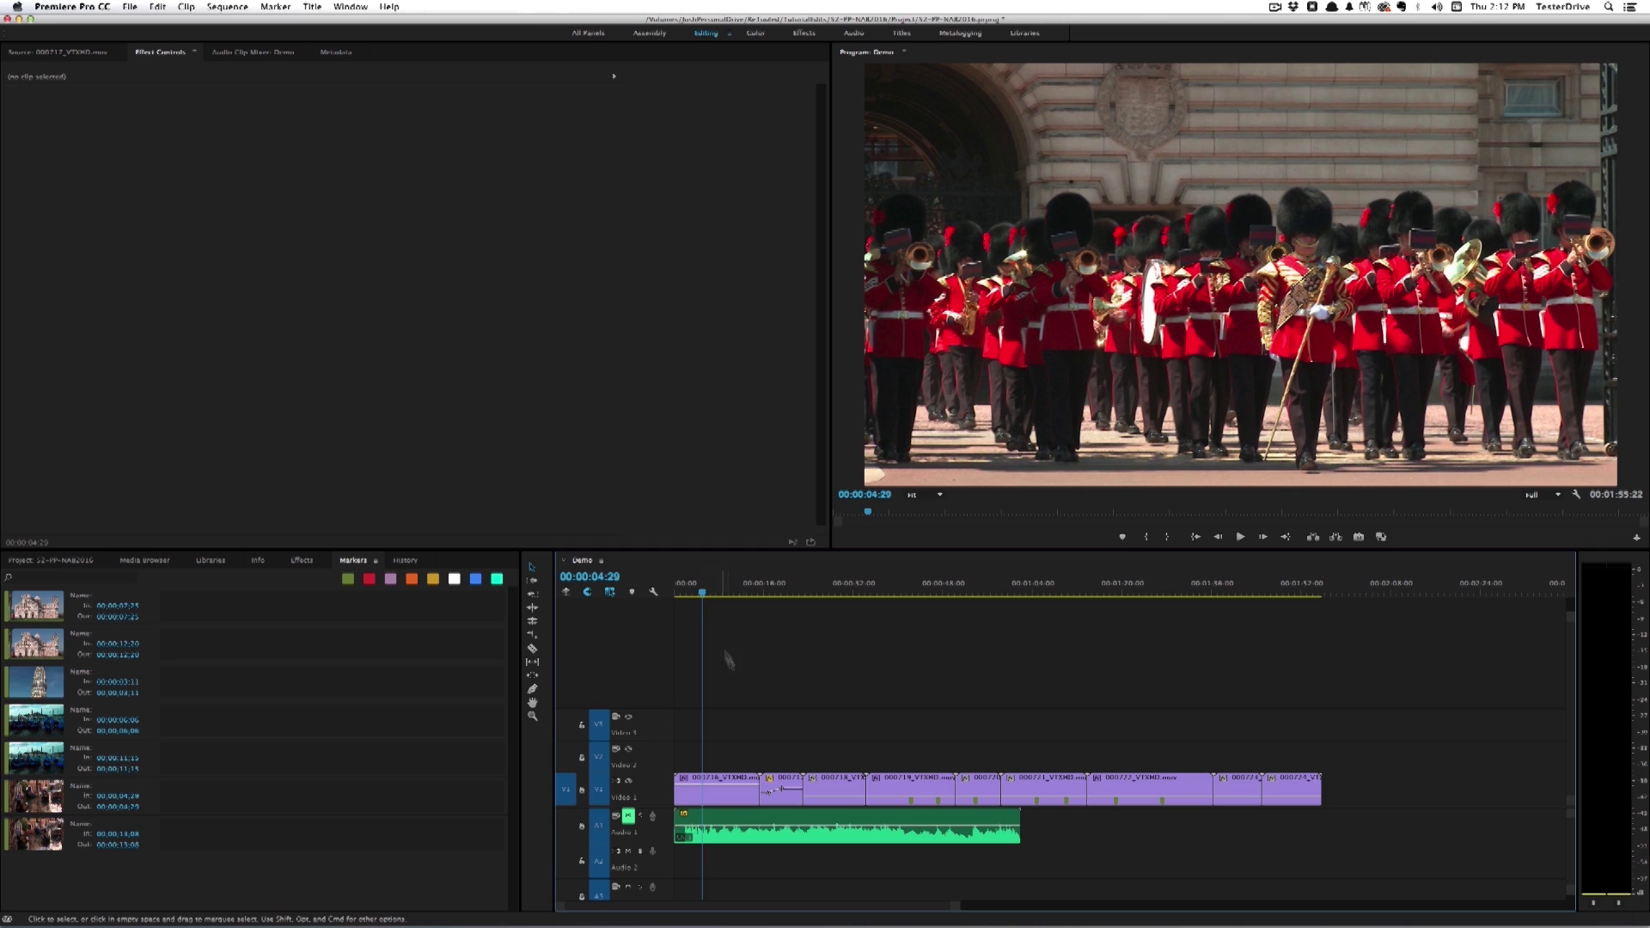
- Add a sequence marker named "sequence enstart" at 00:00:04:29 and turn off the display of all clip markers in the sequence
{"action": "double_click", "coordinate": [703, 592]}
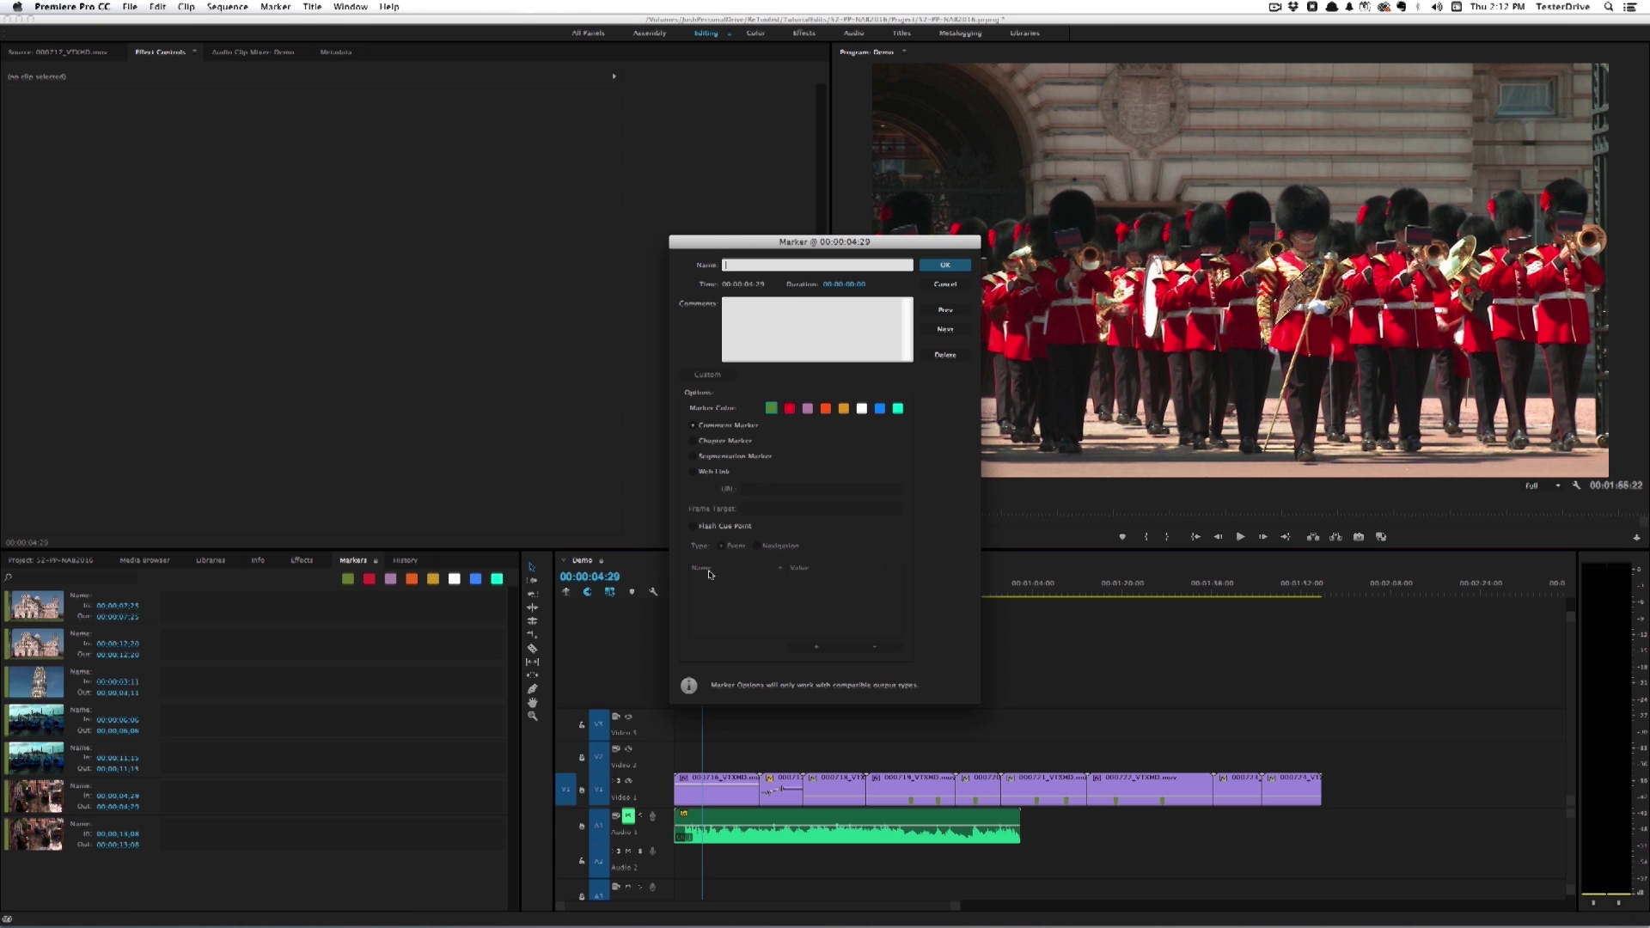
{"action": "type", "text": "sequence enstart"}
{"action": "key", "text": "Return"}
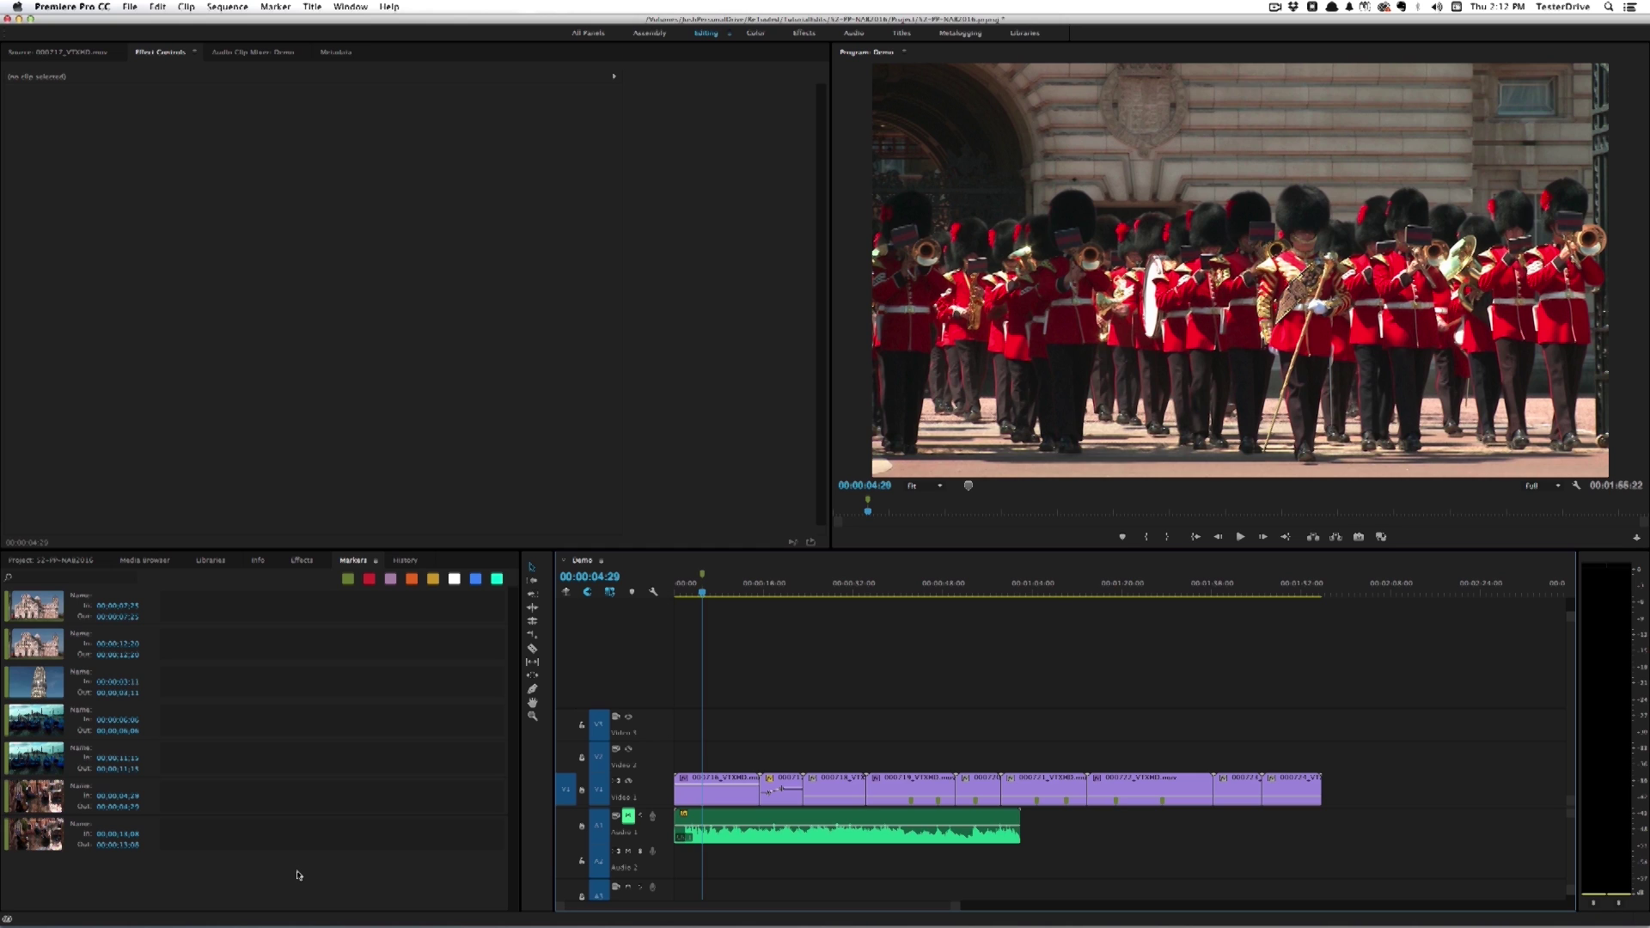
{"action": "left_click", "coordinate": [374, 562]}
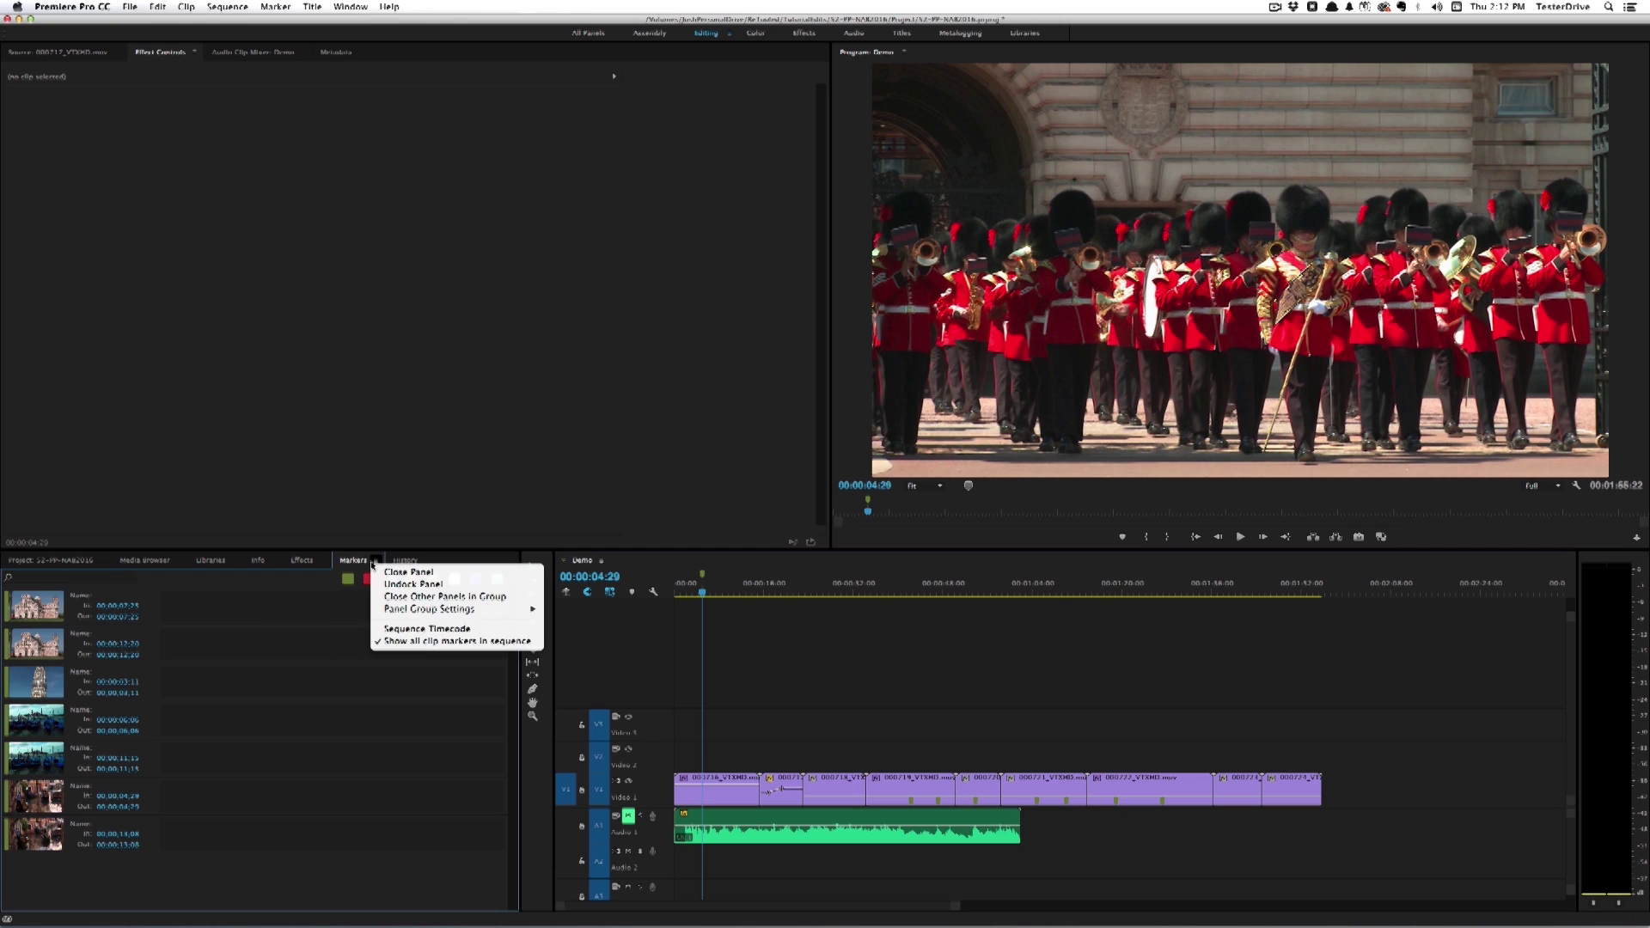
{"action": "left_click", "coordinate": [417, 642]}
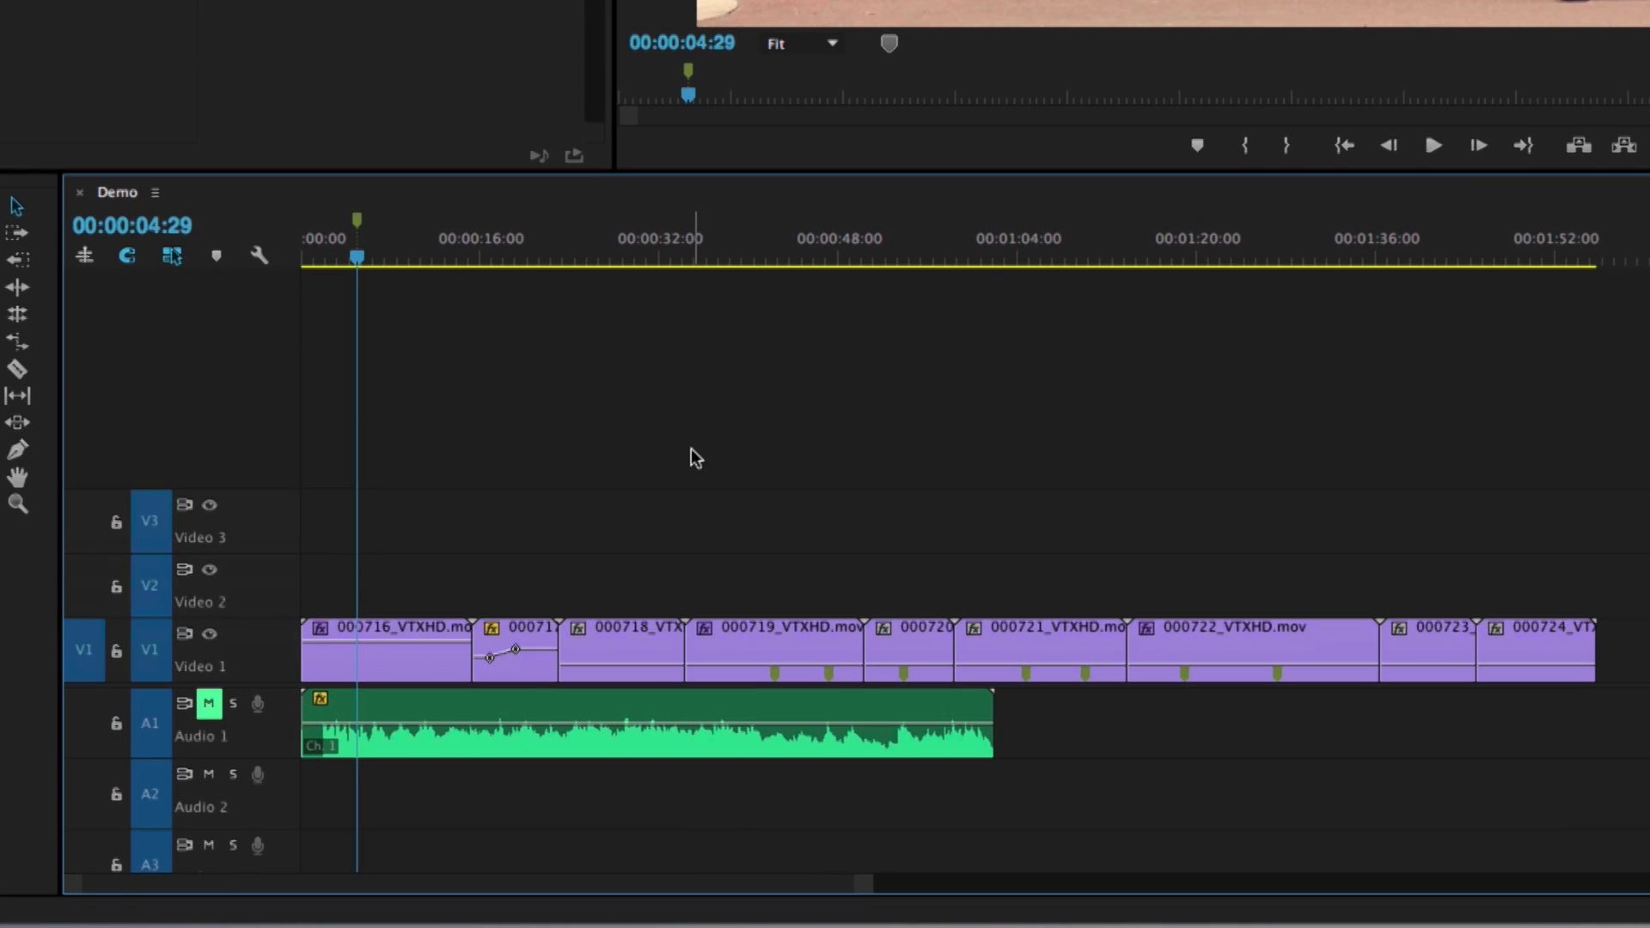
- Shrink the video and audio tracks to their minimum height and expand all tracks again
{"action": "key", "text": "super+minus"}
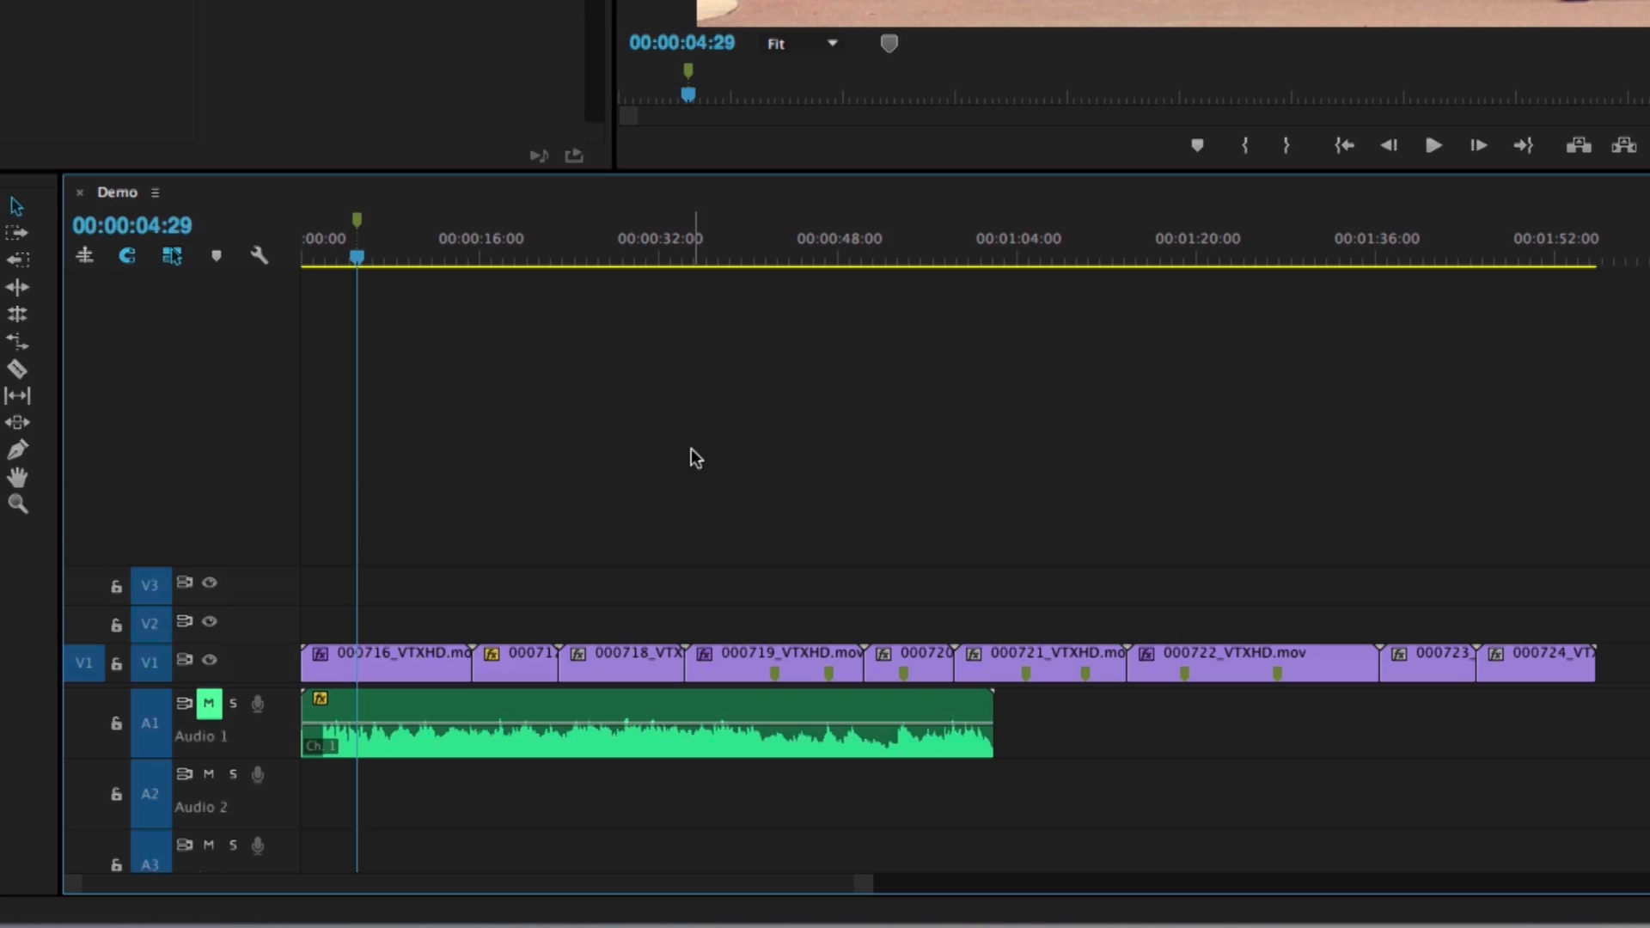
{"action": "key", "text": "super+minus"}
{"action": "key", "text": "super+minus"}
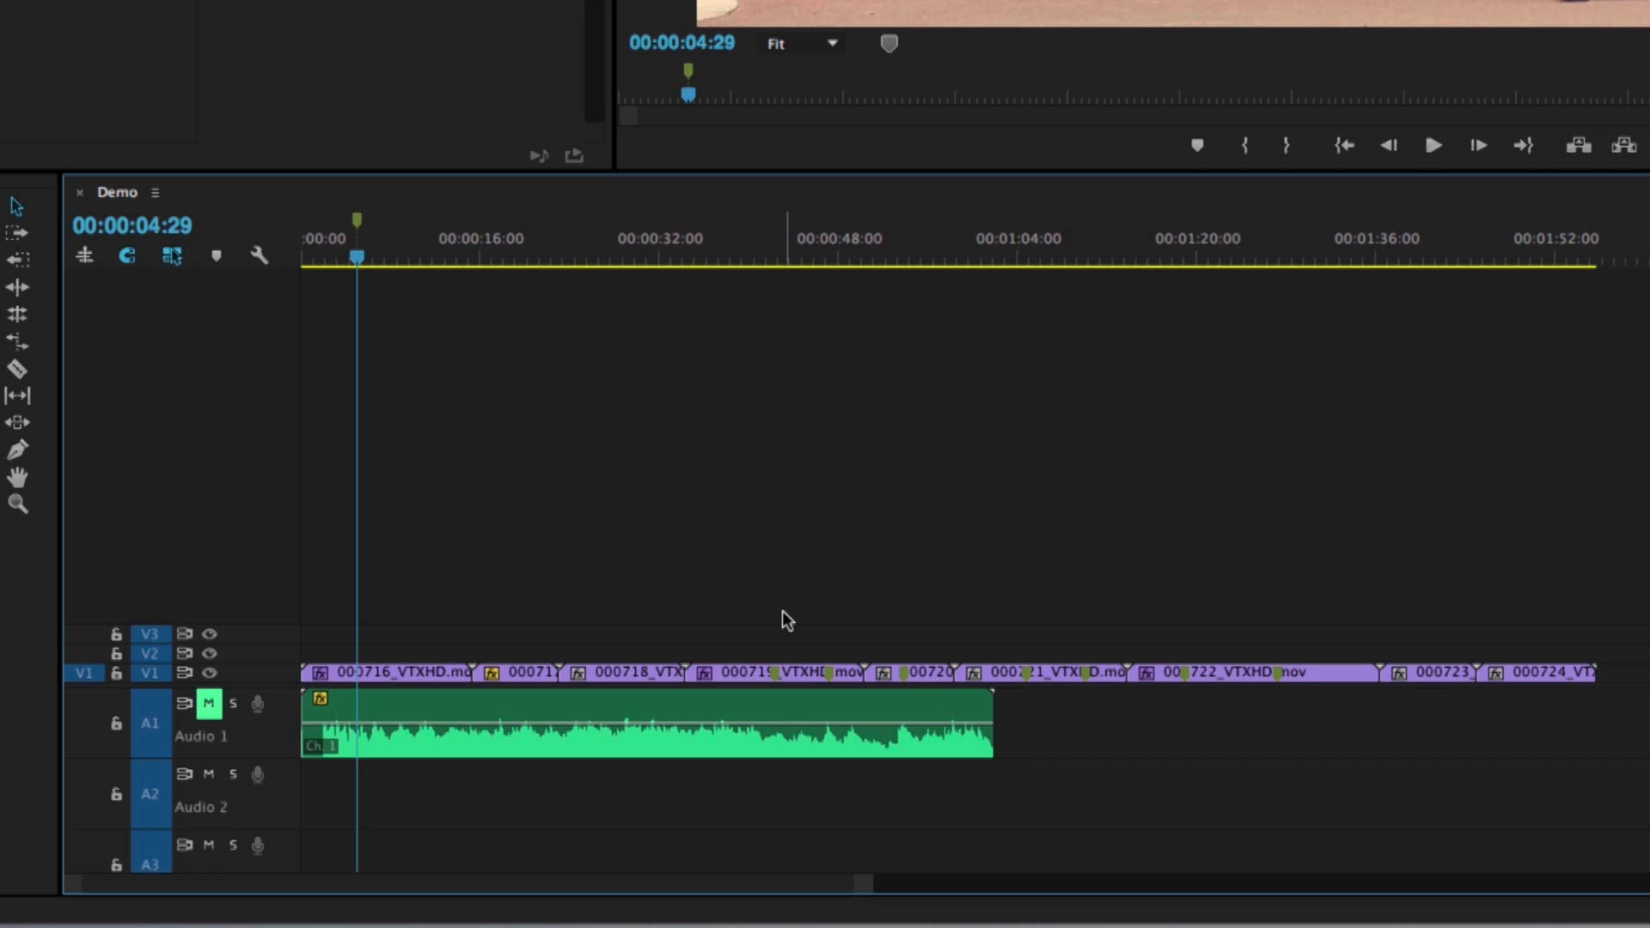
{"action": "key", "text": "alt+minus"}
{"action": "key", "text": "alt+minus"}
{"action": "key", "text": "alt+minus"}
{"action": "key", "text": "alt+minus"}
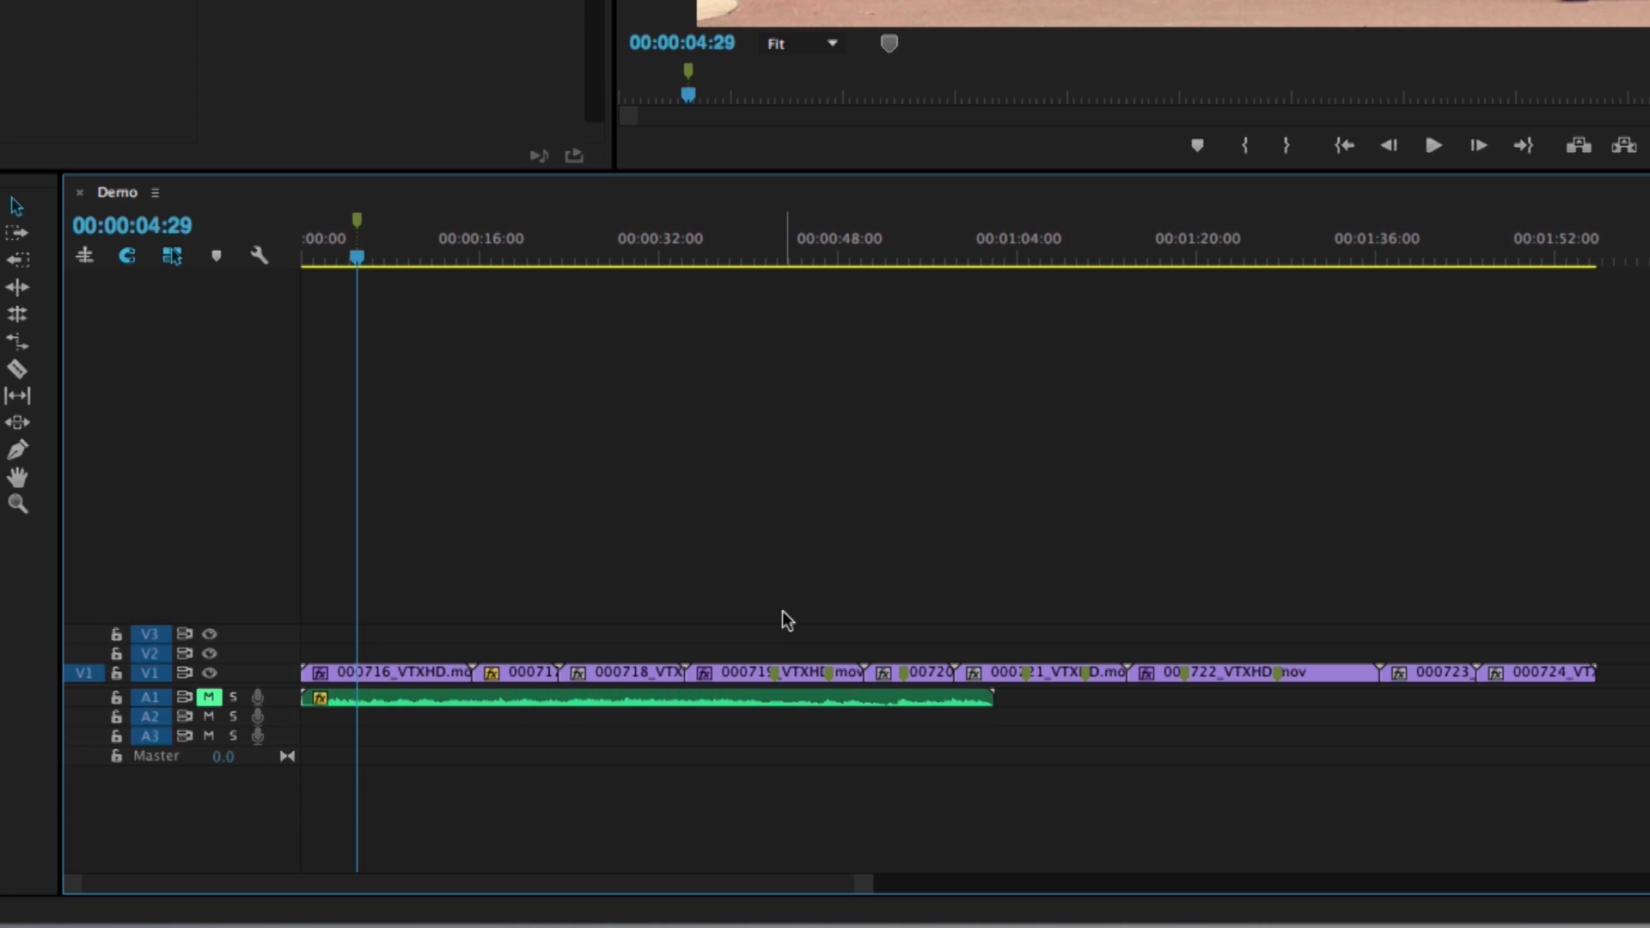
{"action": "key", "text": "shift+equal"}
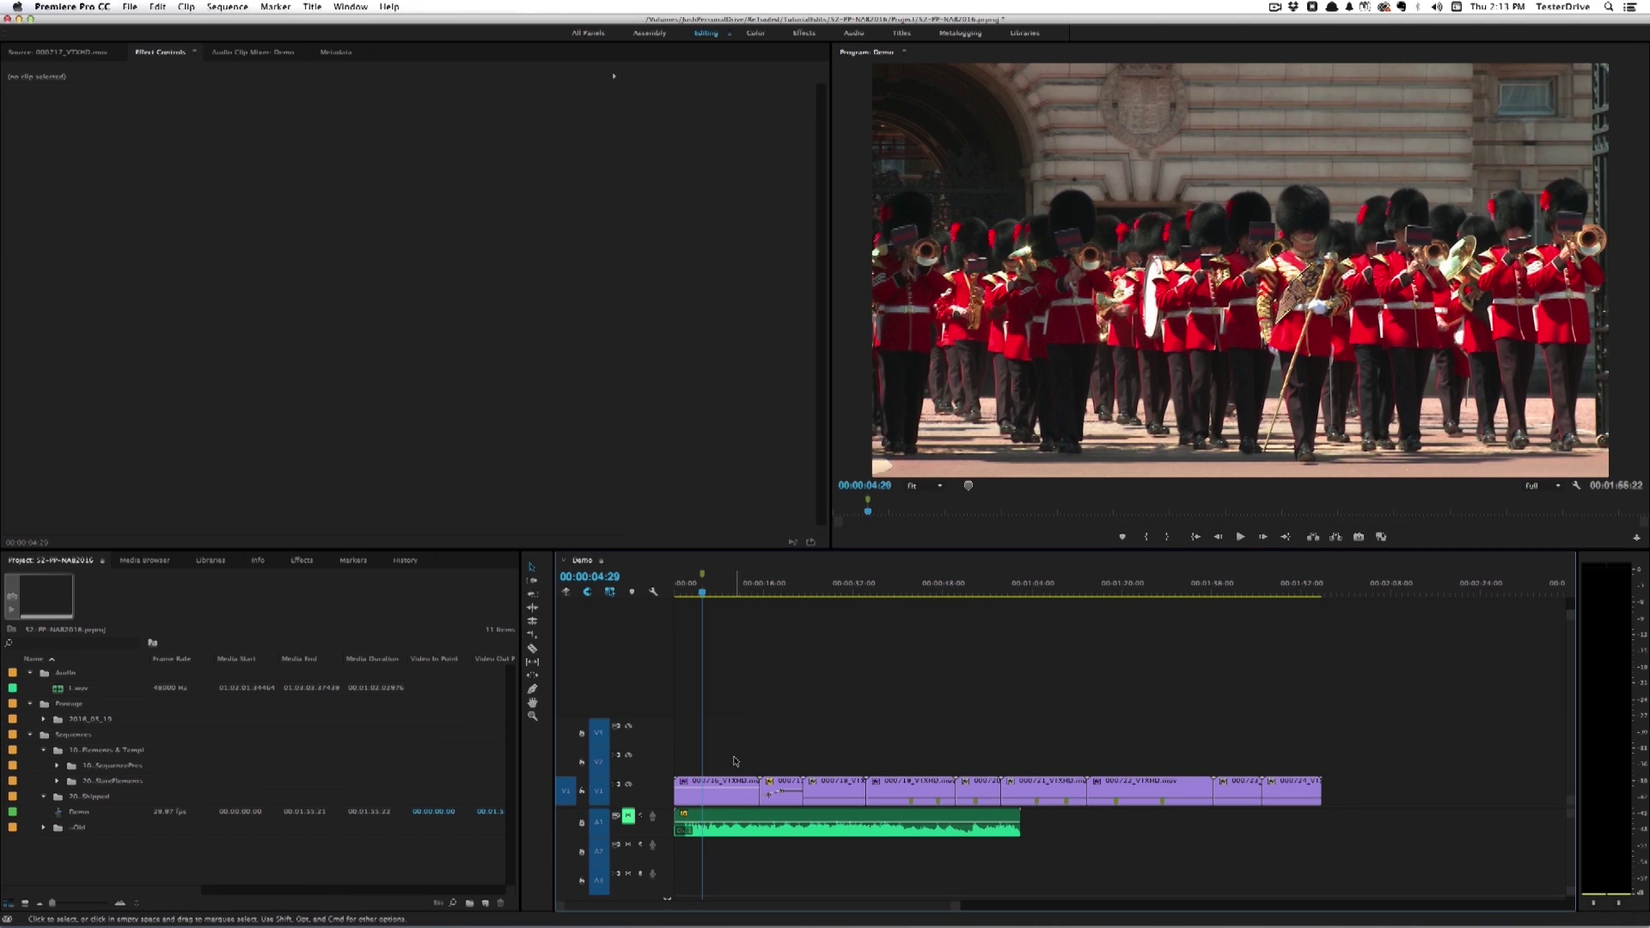
- Collapse and re-expand the Motion and Opacity effect settings of the first clip, 000716_VTXHD.mov
{"action": "left_click", "coordinate": [729, 792]}
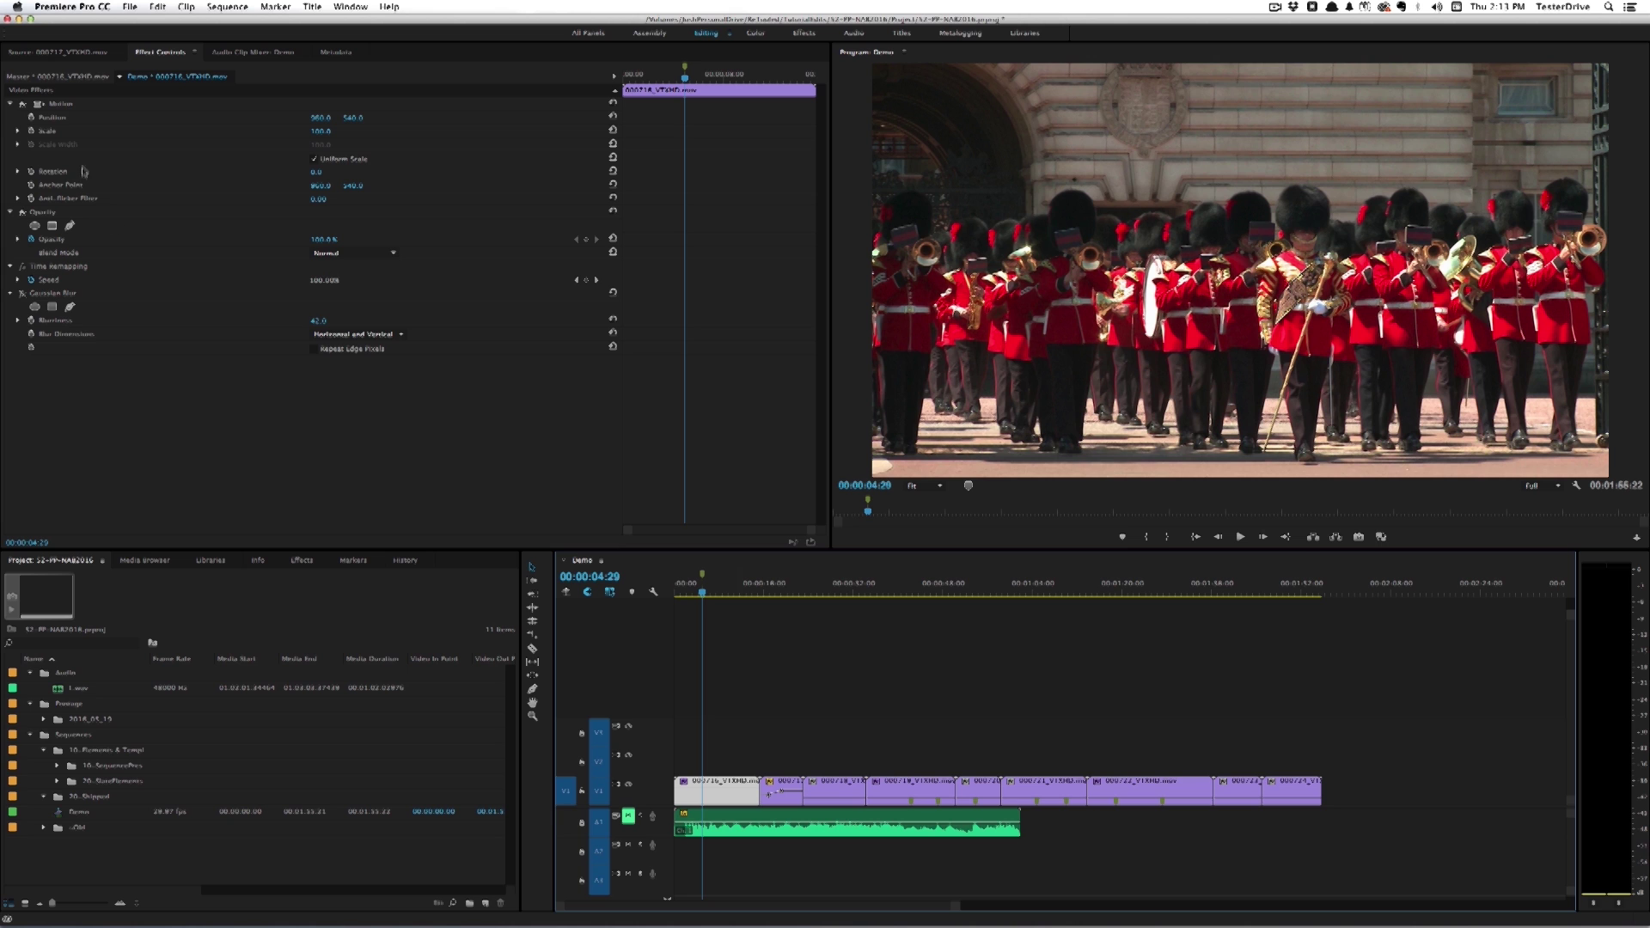
{"action": "left_click", "coordinate": [10, 104]}
{"action": "left_click", "coordinate": [10, 117]}
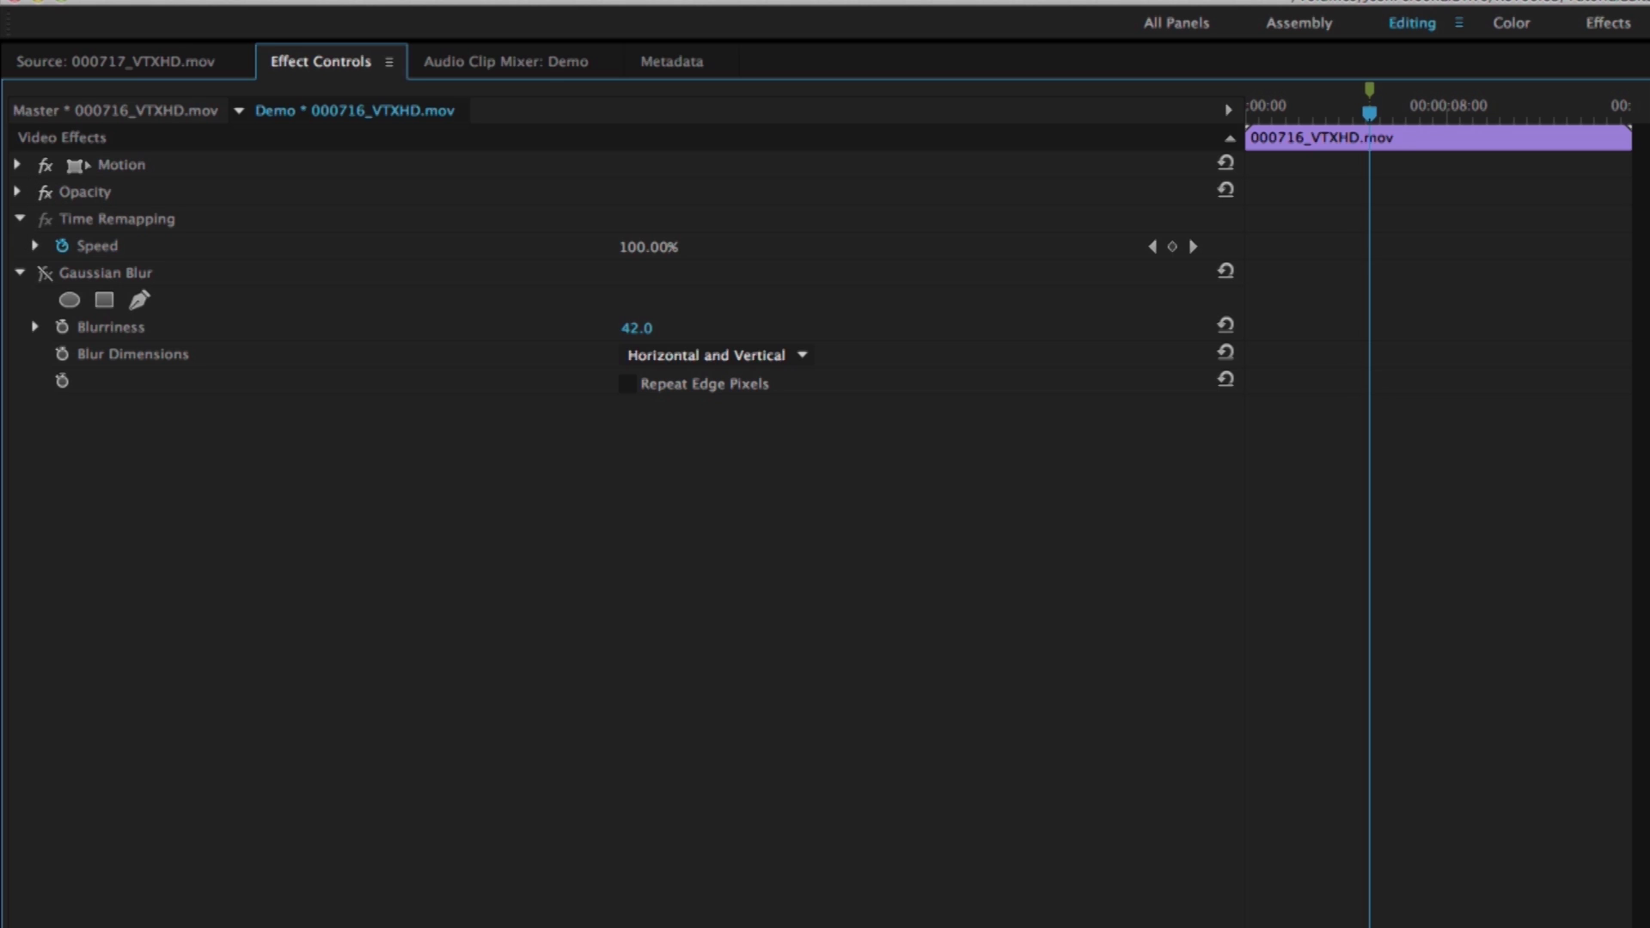
{"action": "left_click", "coordinate": [20, 165]}
{"action": "left_click", "coordinate": [17, 381]}
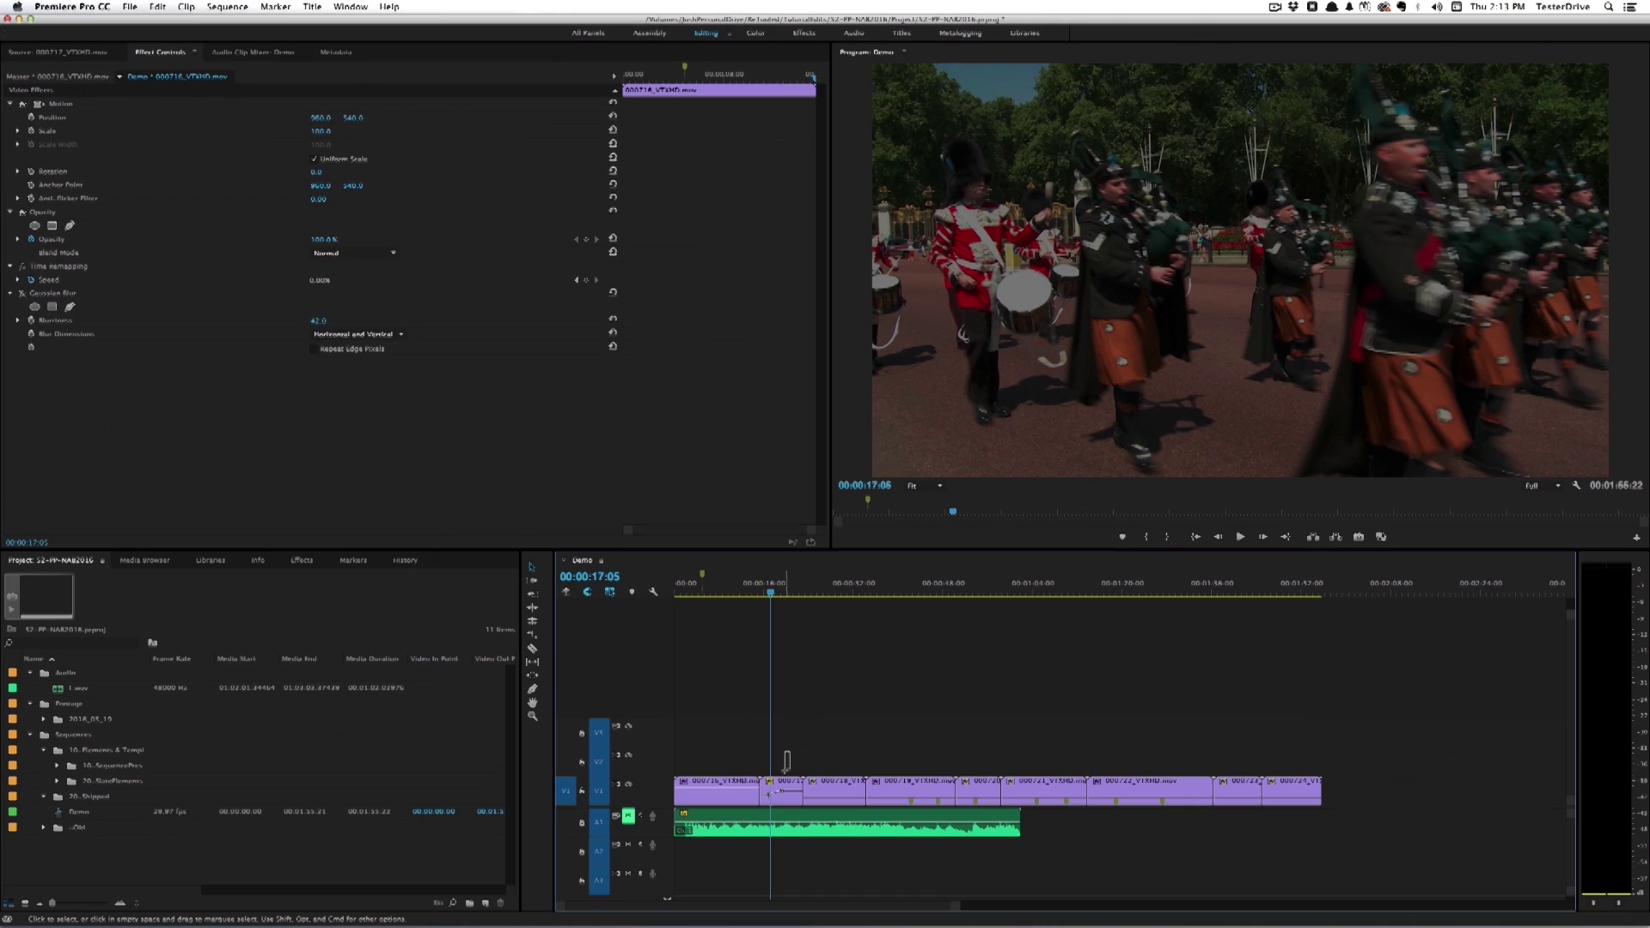
- Review the effect settings of the clips from 000717_VTXHD.mov through 000721_VTXHD.mov one at a time and deselect everything
{"action": "left_click", "coordinate": [781, 786]}
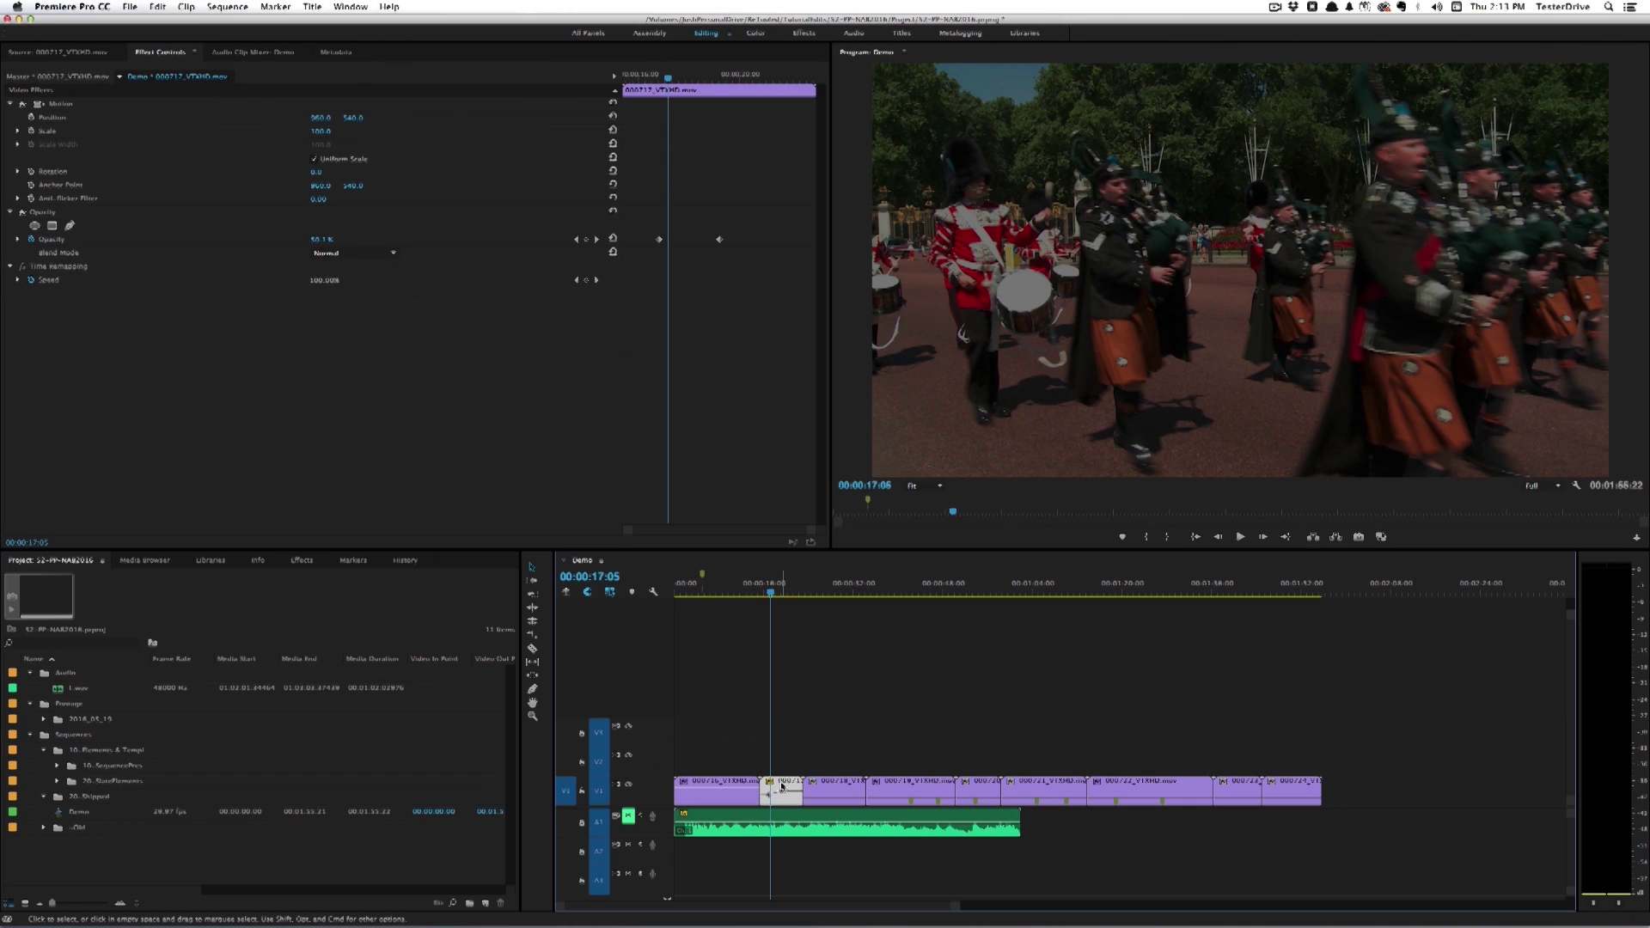
{"action": "left_click", "coordinate": [835, 786]}
{"action": "left_click", "coordinate": [905, 792]}
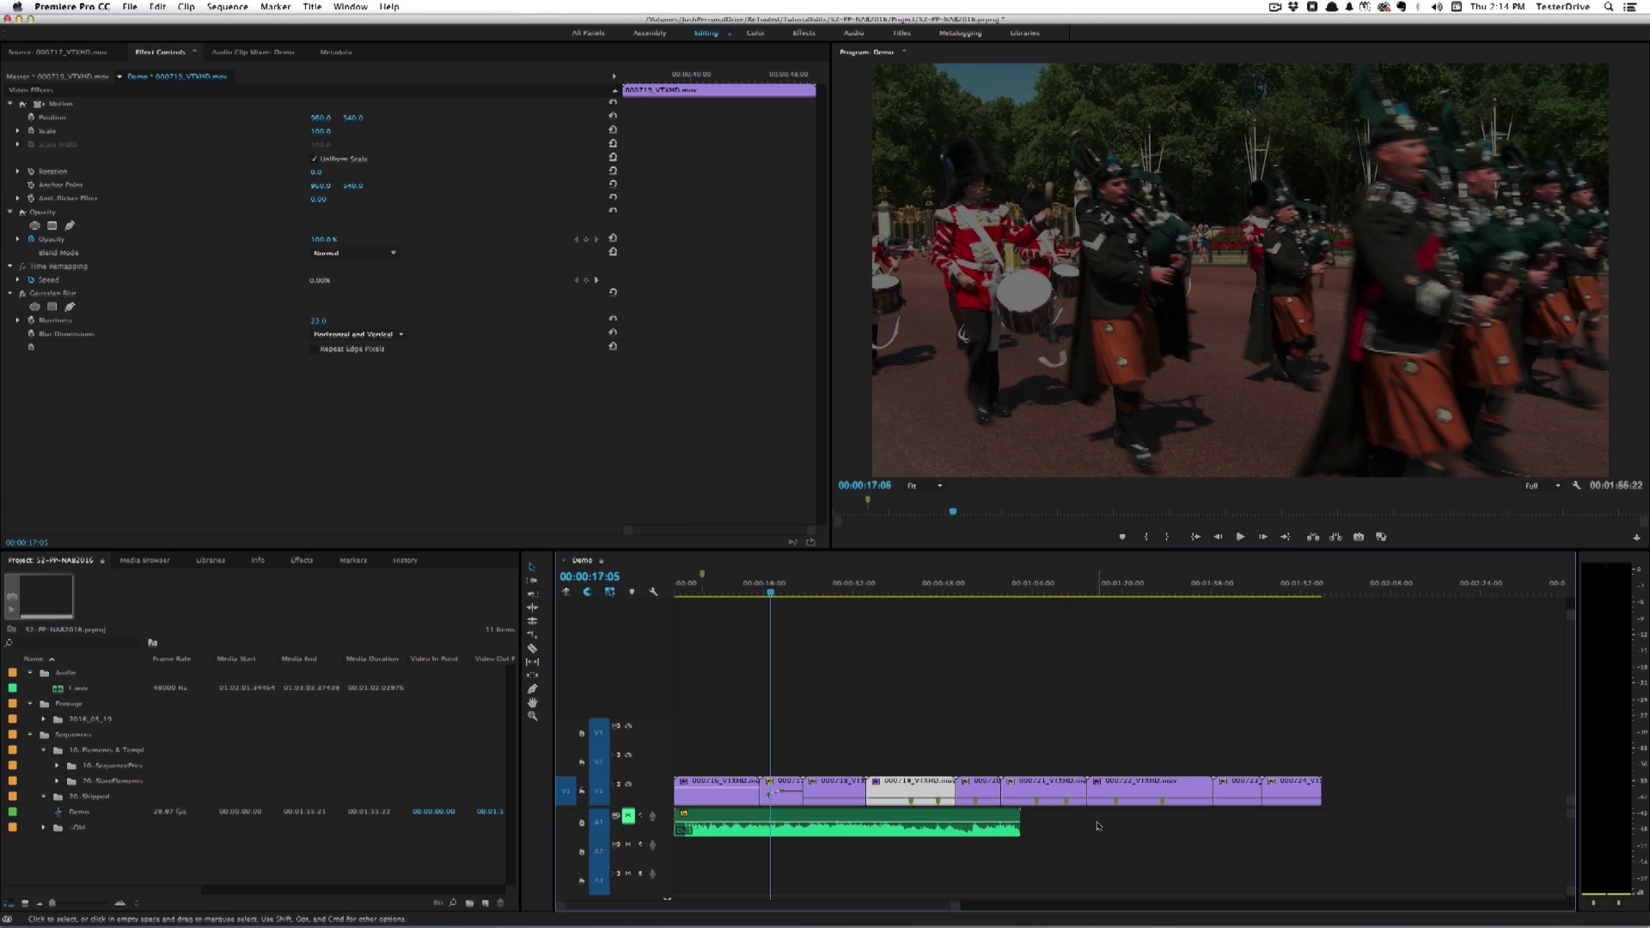
{"action": "left_click", "coordinate": [1044, 792]}
{"action": "left_click", "coordinate": [982, 790]}
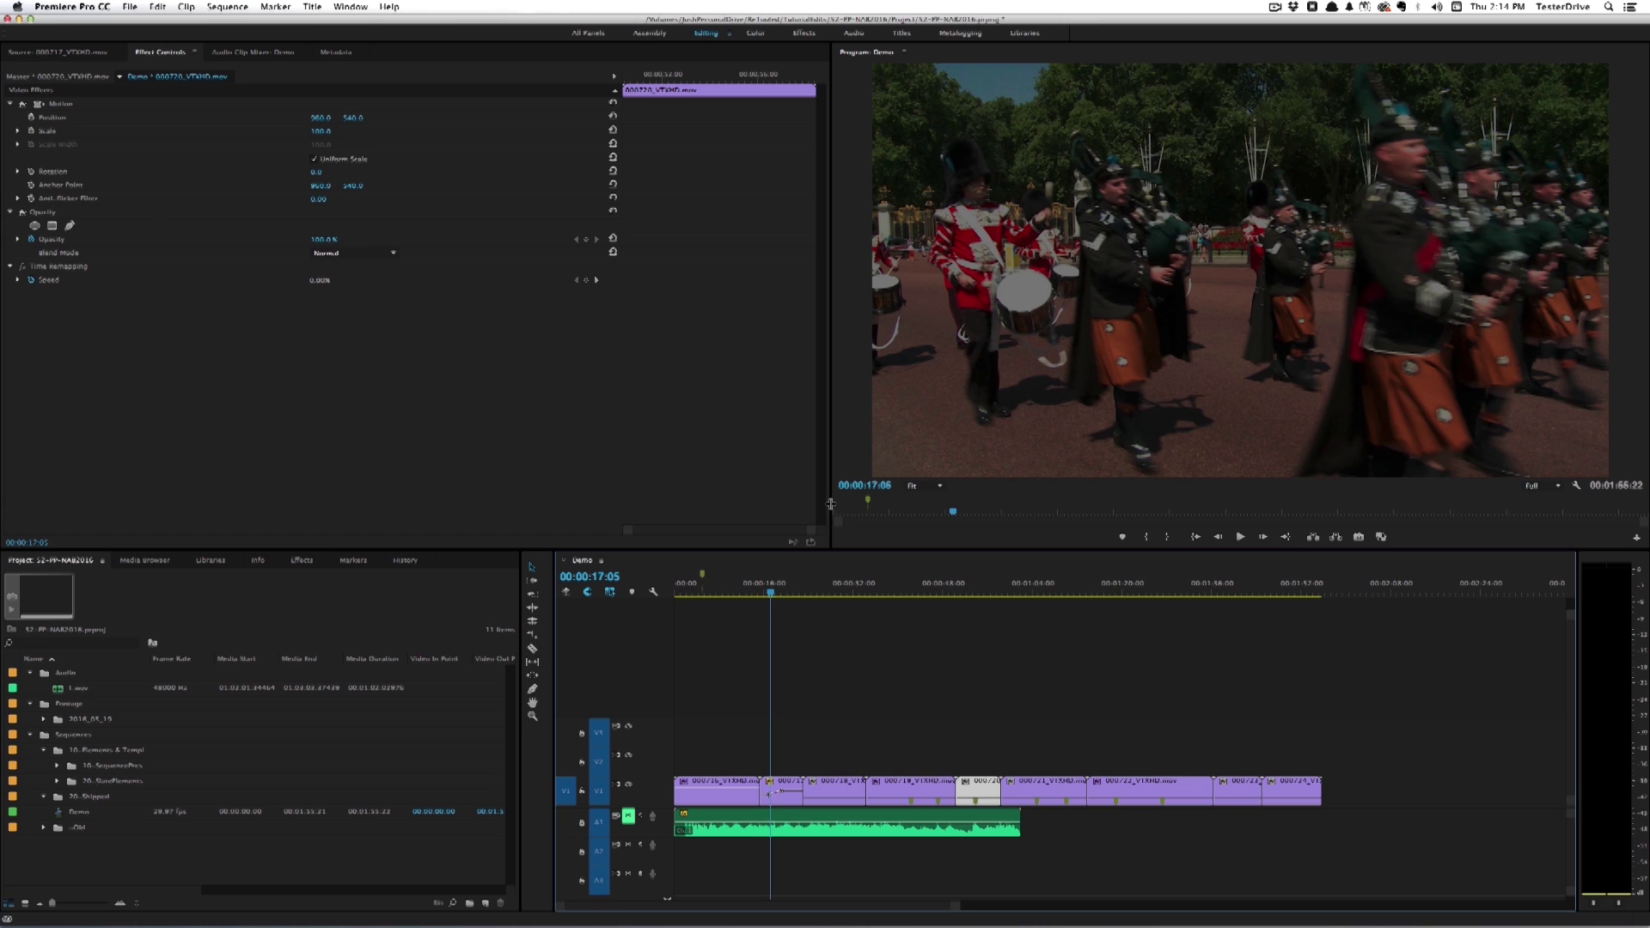
{"action": "left_click", "coordinate": [856, 733]}
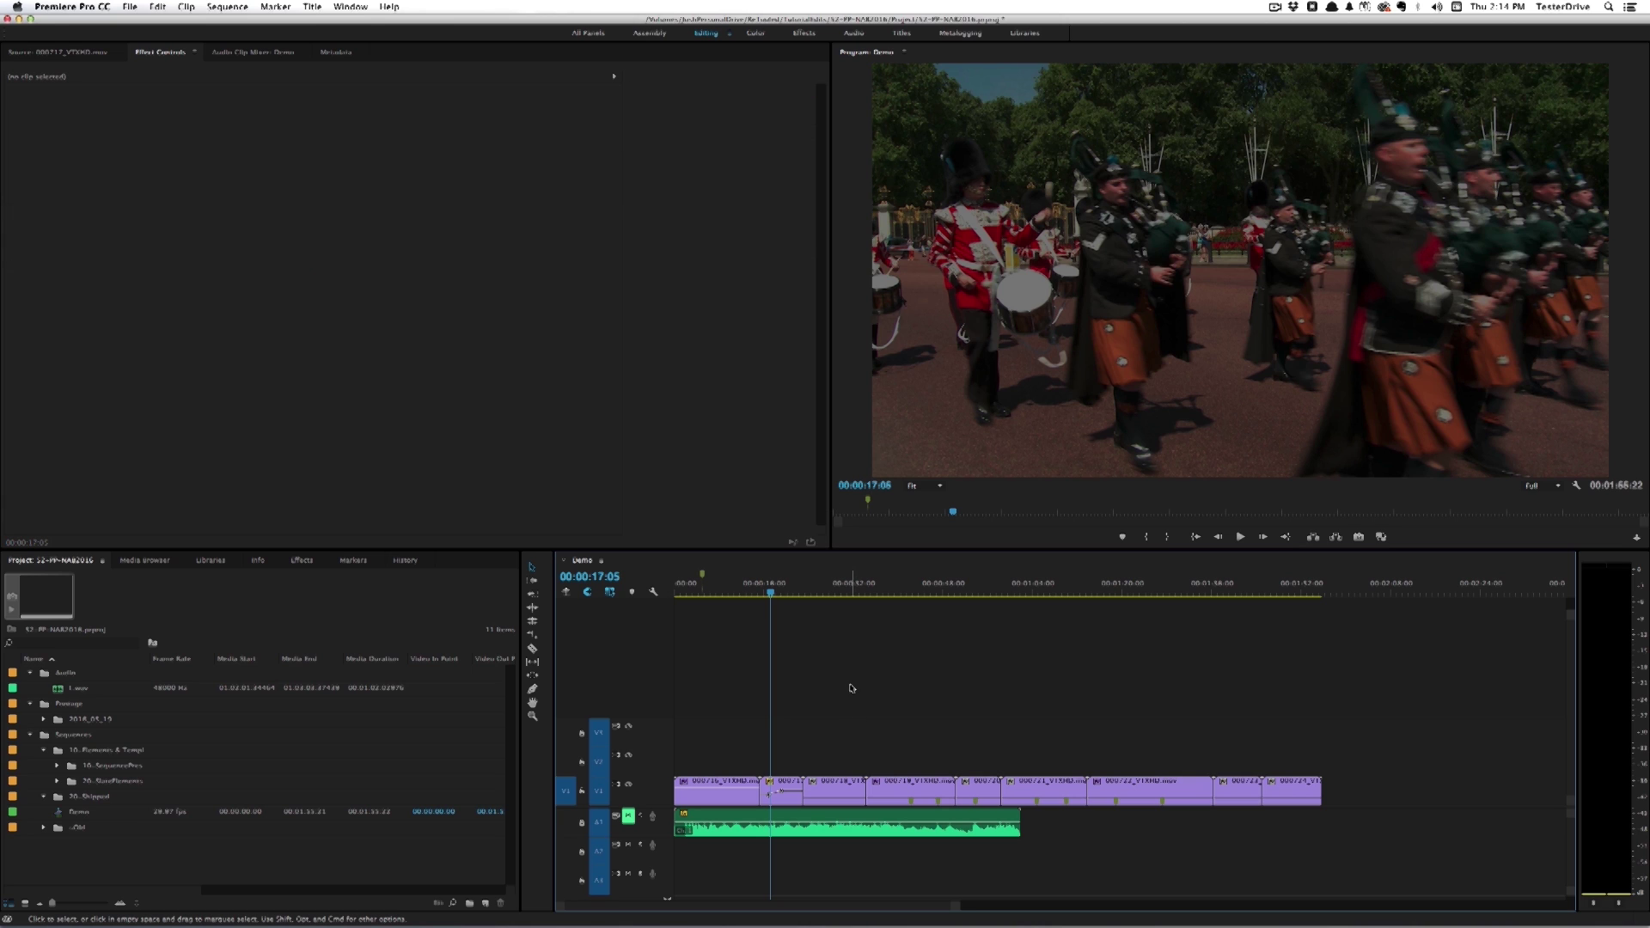
- Open the export settings for the Demo sequence, collapse and re-expand Video Codec and Basic Video Settings, and leave without exporting
{"action": "key", "text": "super+m"}
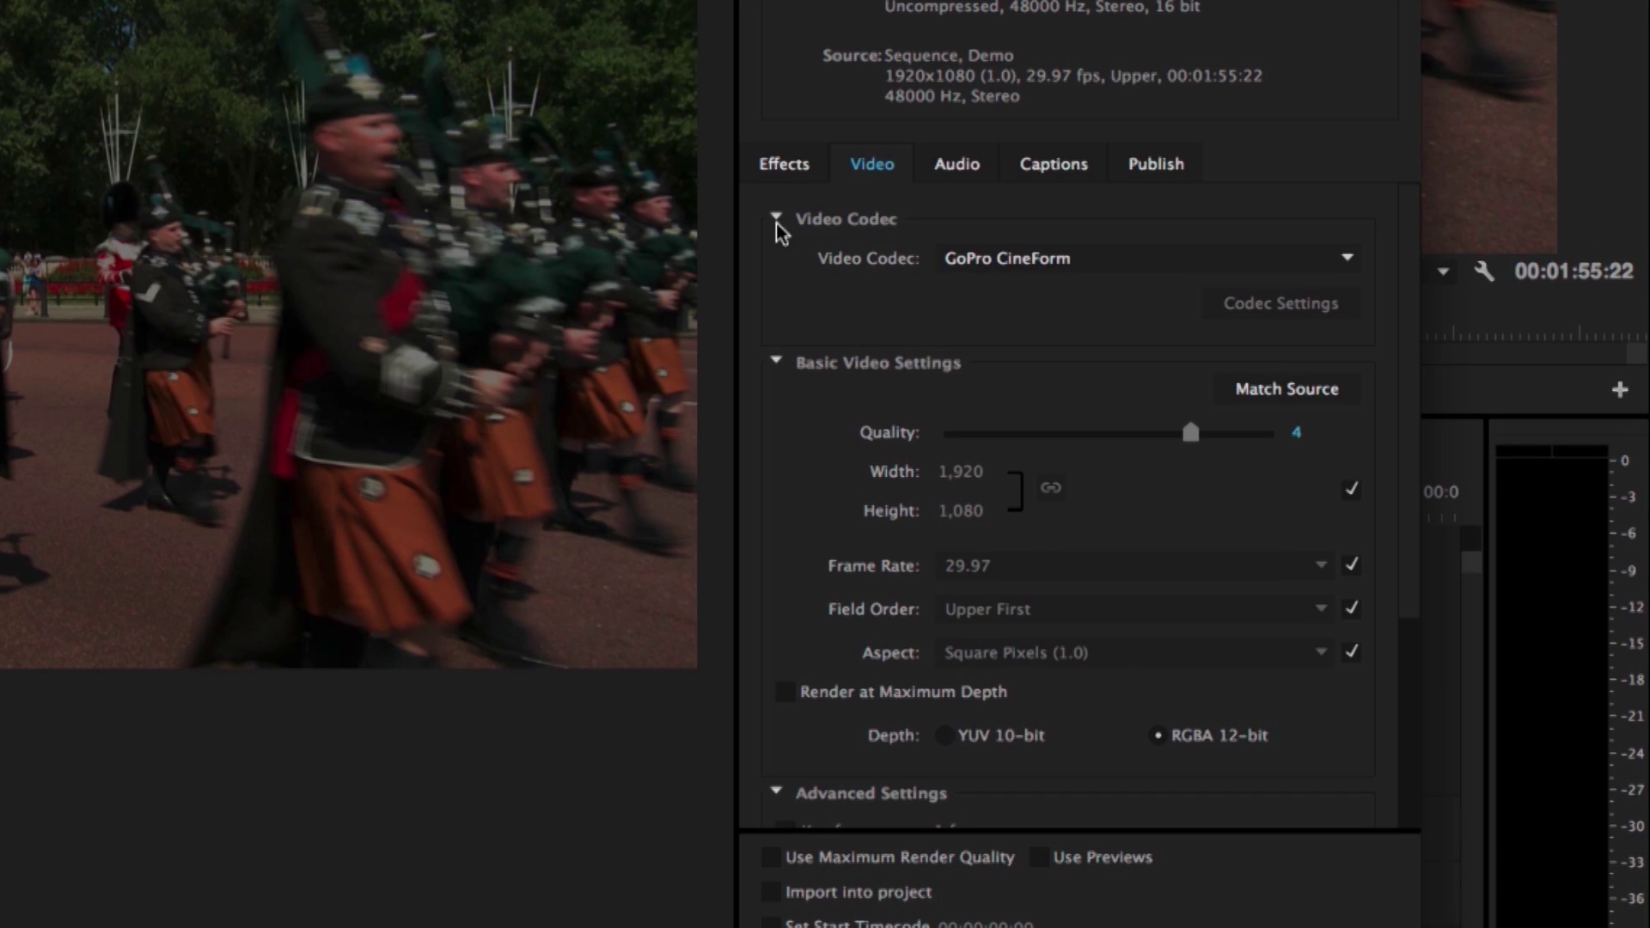
{"action": "left_click", "coordinate": [777, 222]}
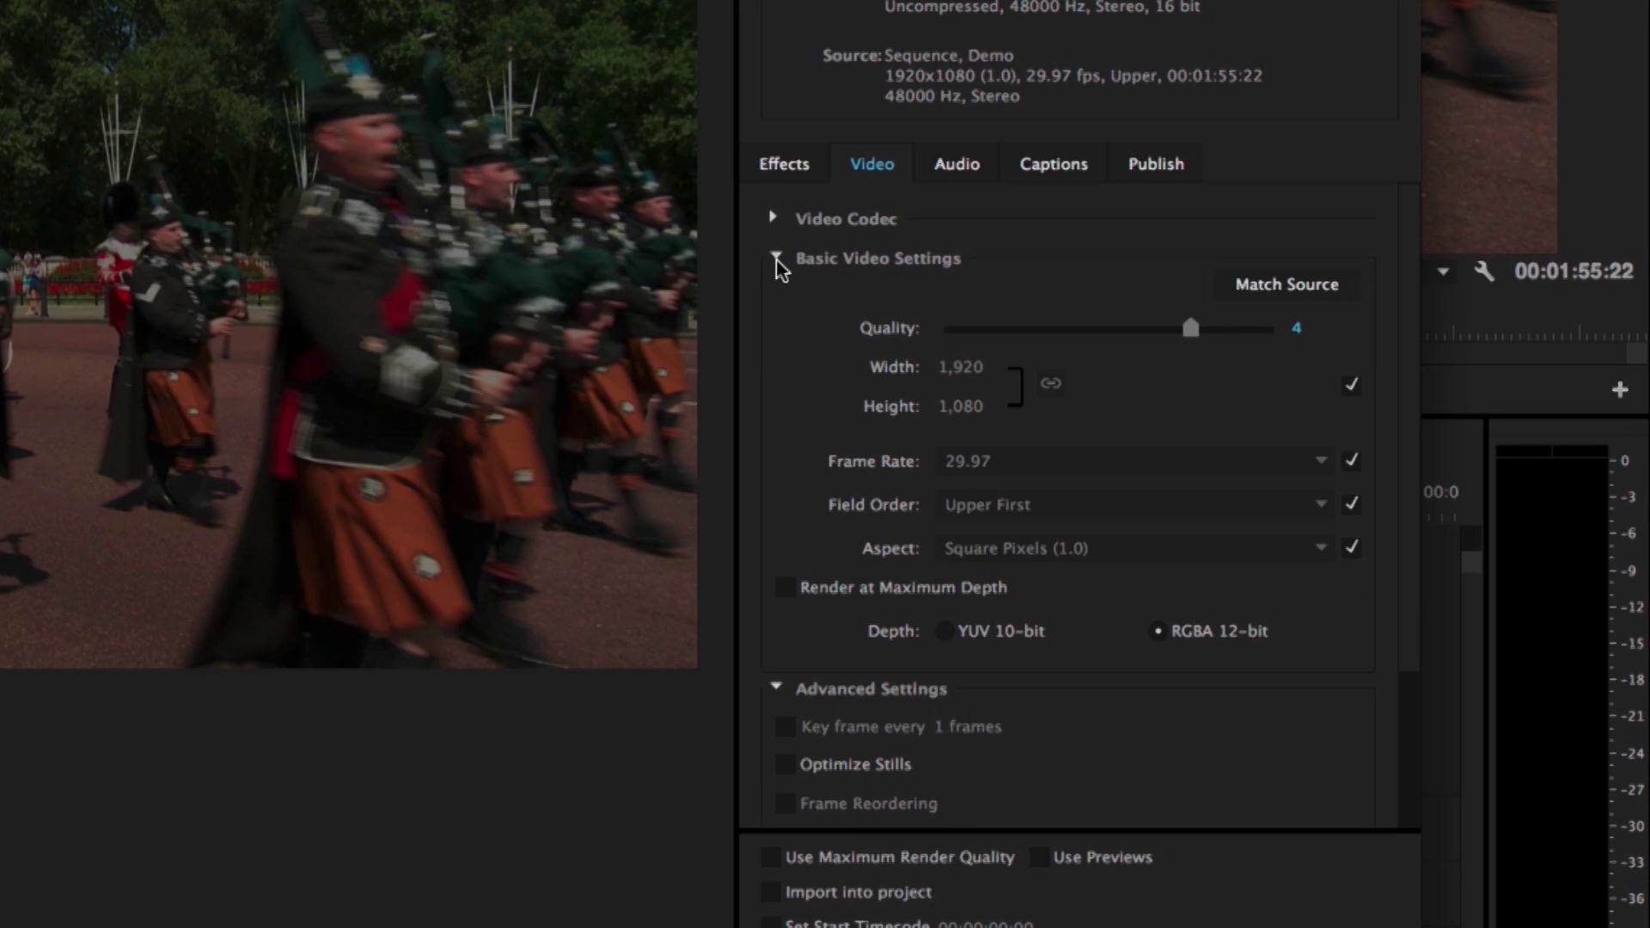
{"action": "left_click", "coordinate": [777, 260]}
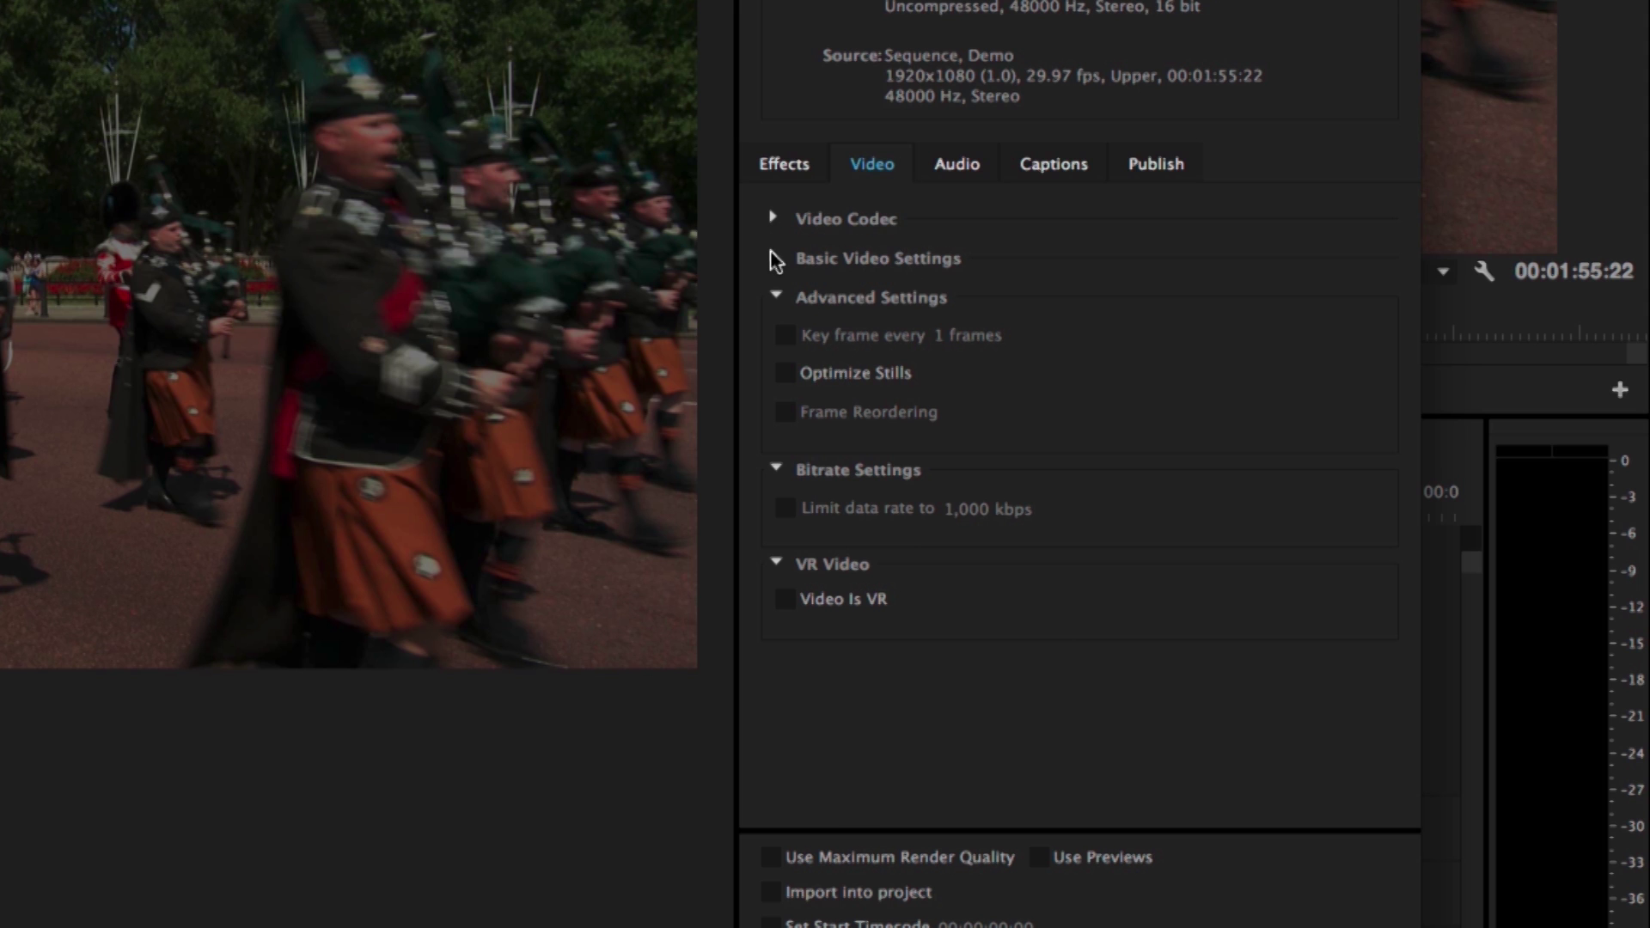
{"action": "left_click", "coordinate": [772, 259]}
{"action": "left_click", "coordinate": [774, 219]}
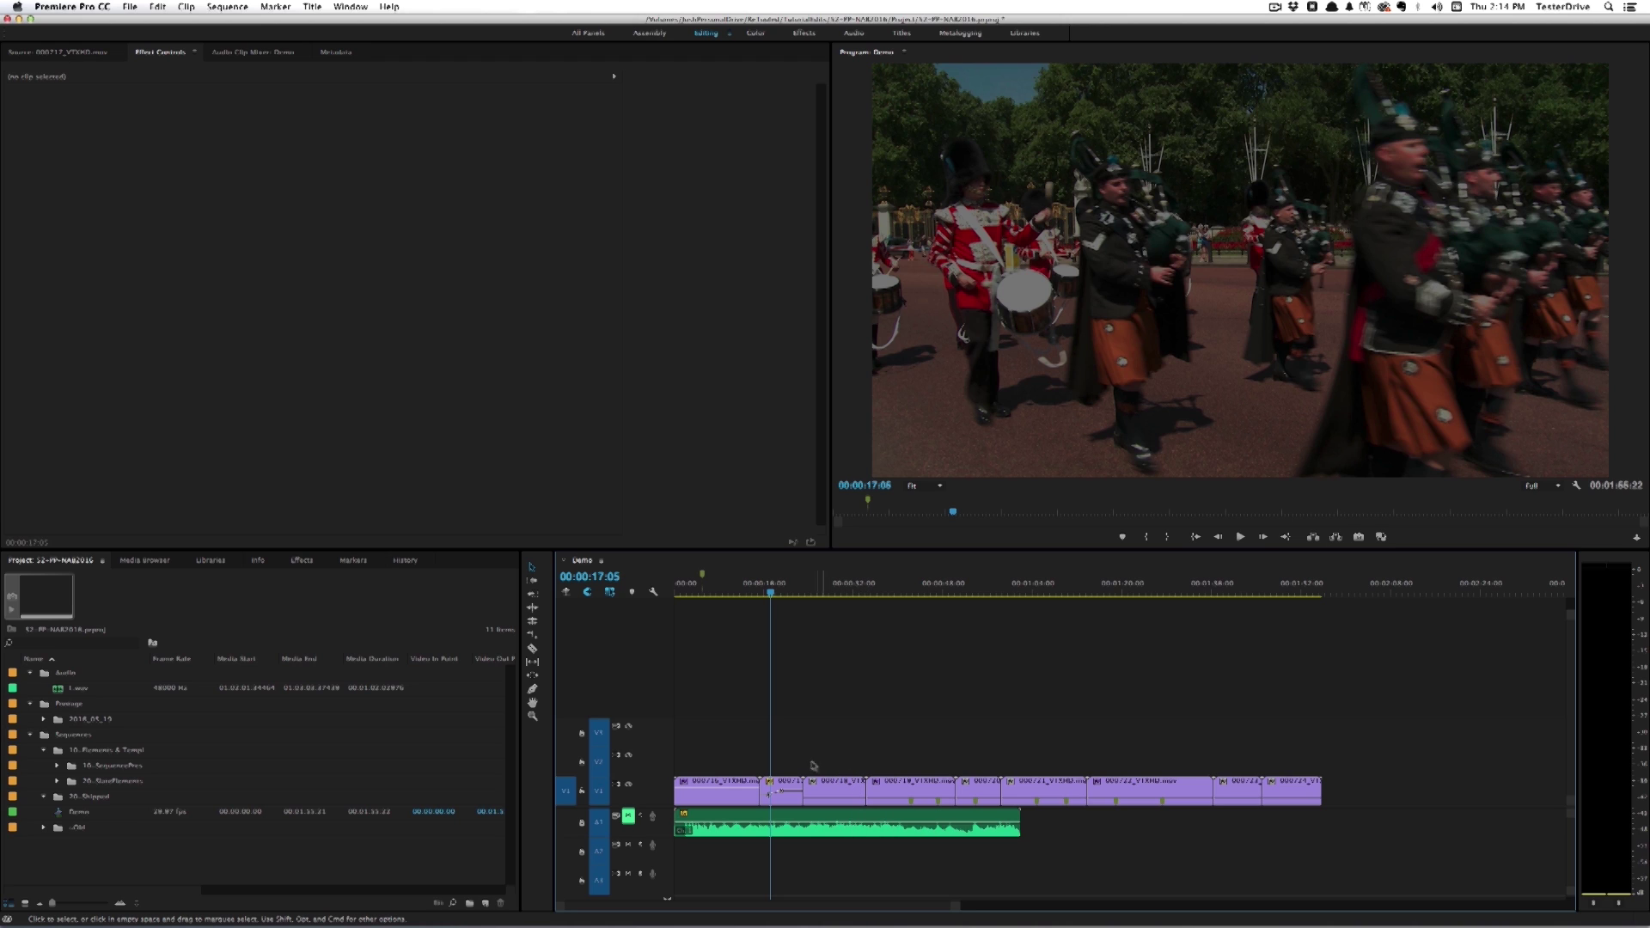
- Zoom in on the timeline and move the playhead to 00:00:21:04 within clip 000717_VTXHD.mov
{"action": "key", "text": "equal"}
{"action": "key", "text": "equal"}
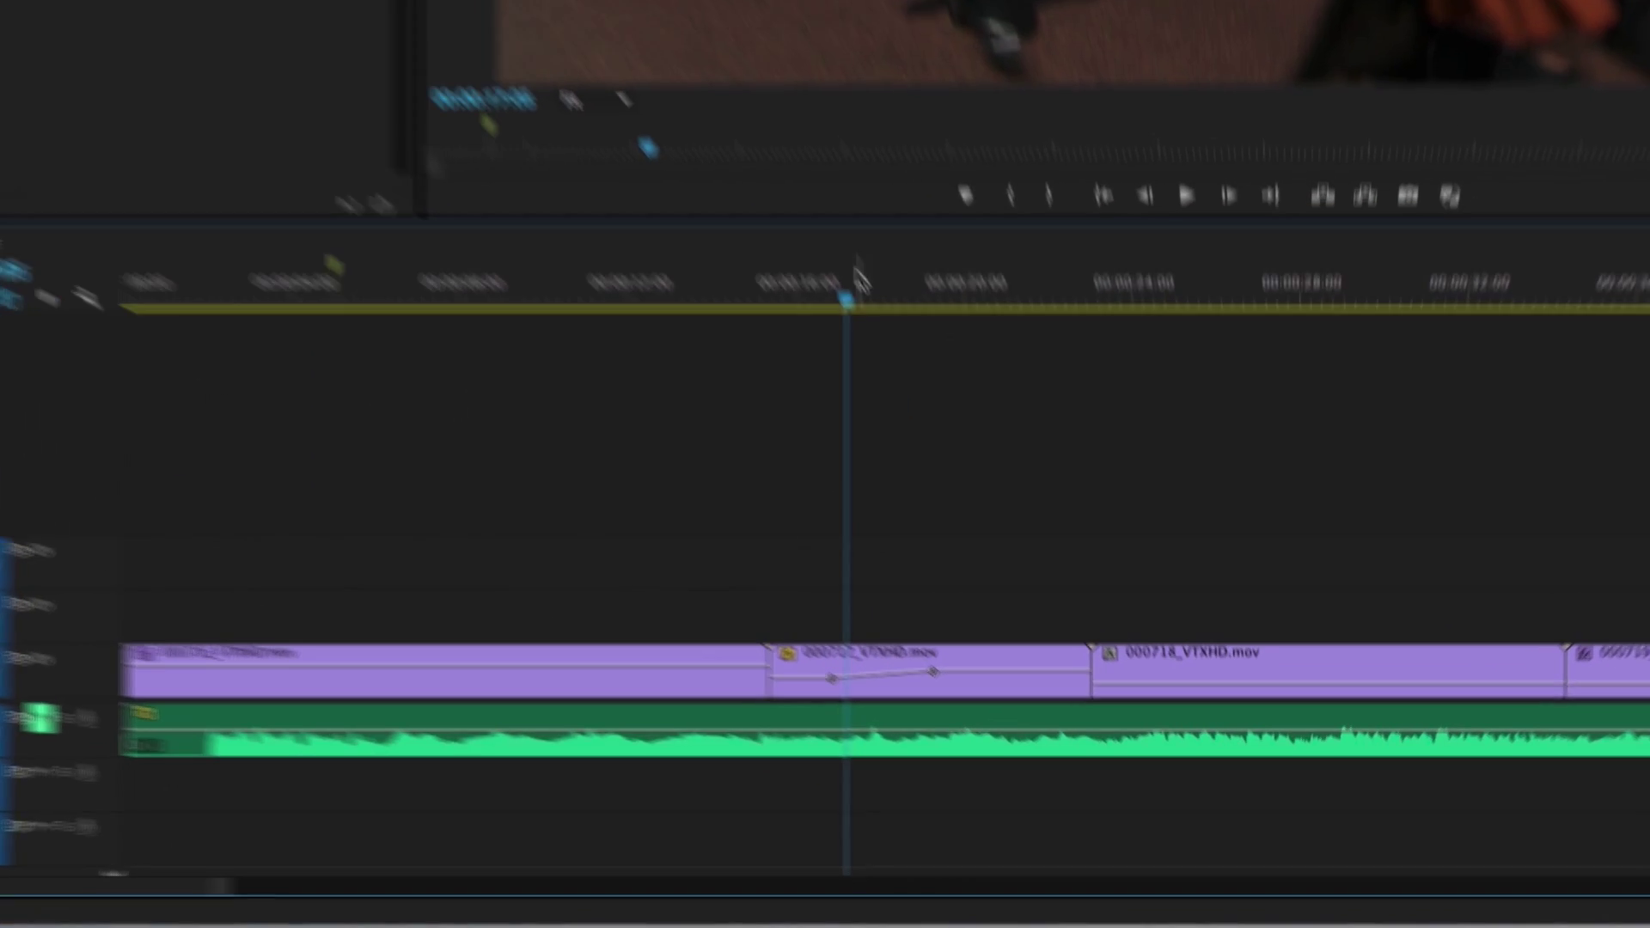
{"action": "left_click_drag", "start_coordinate": [859, 279], "coordinate": [992, 313]}
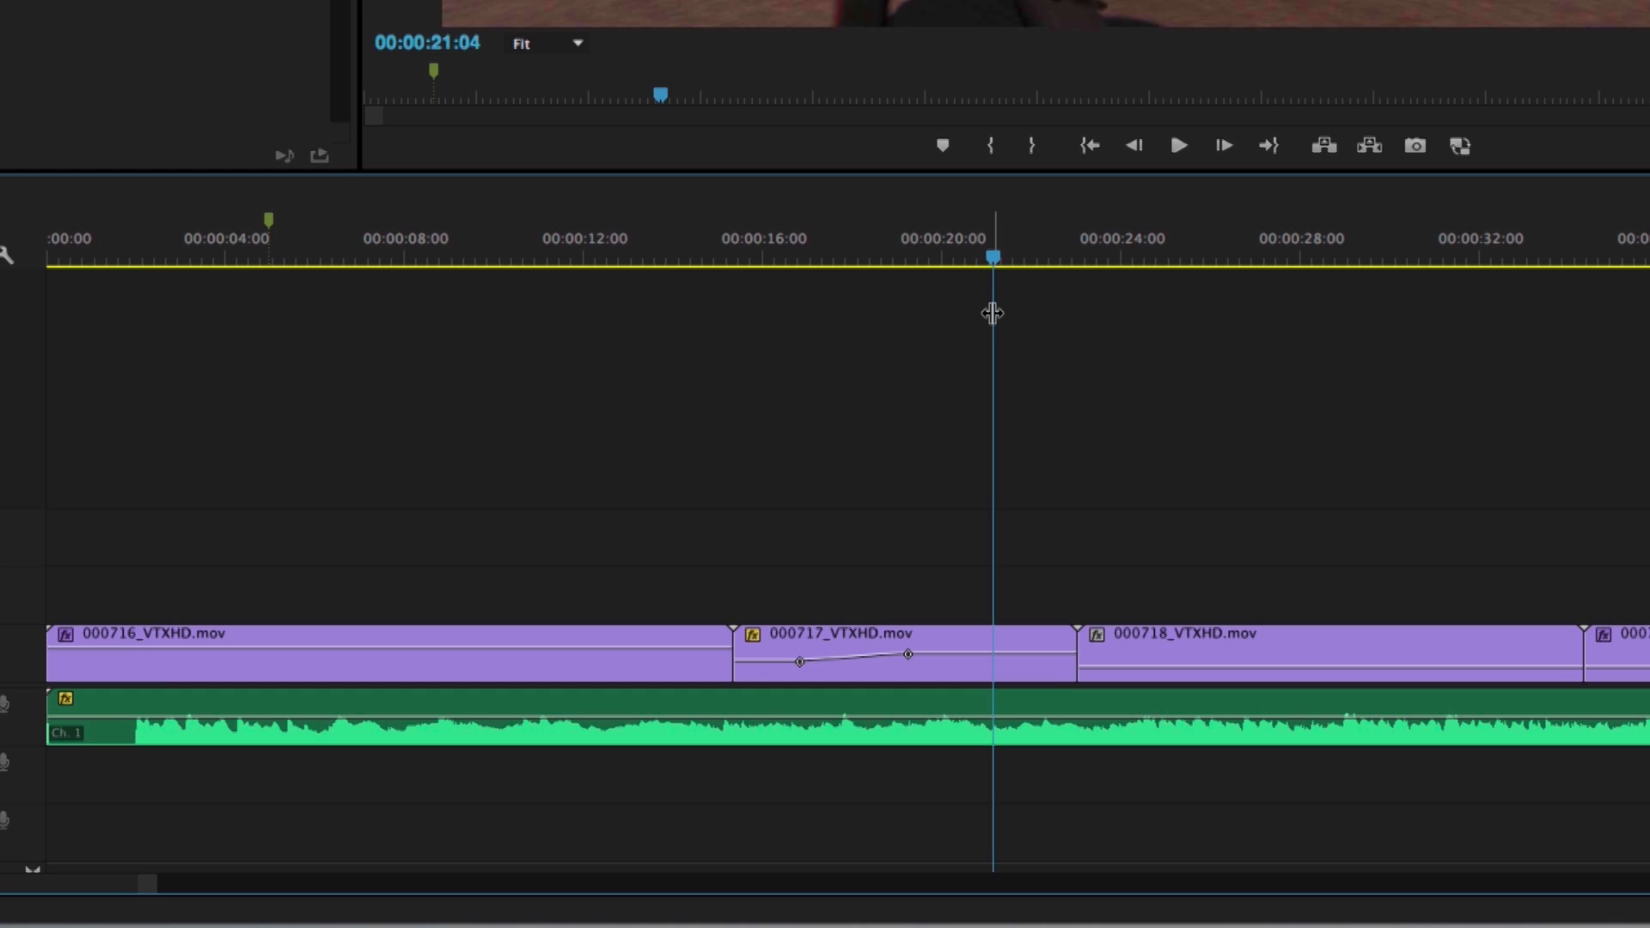
- Look up the keyboard shortcuts for selecting the next and previous keyframe, searching "next keyf" and "previous key", without changing any assignment
{"action": "key", "text": "super+alt+k"}
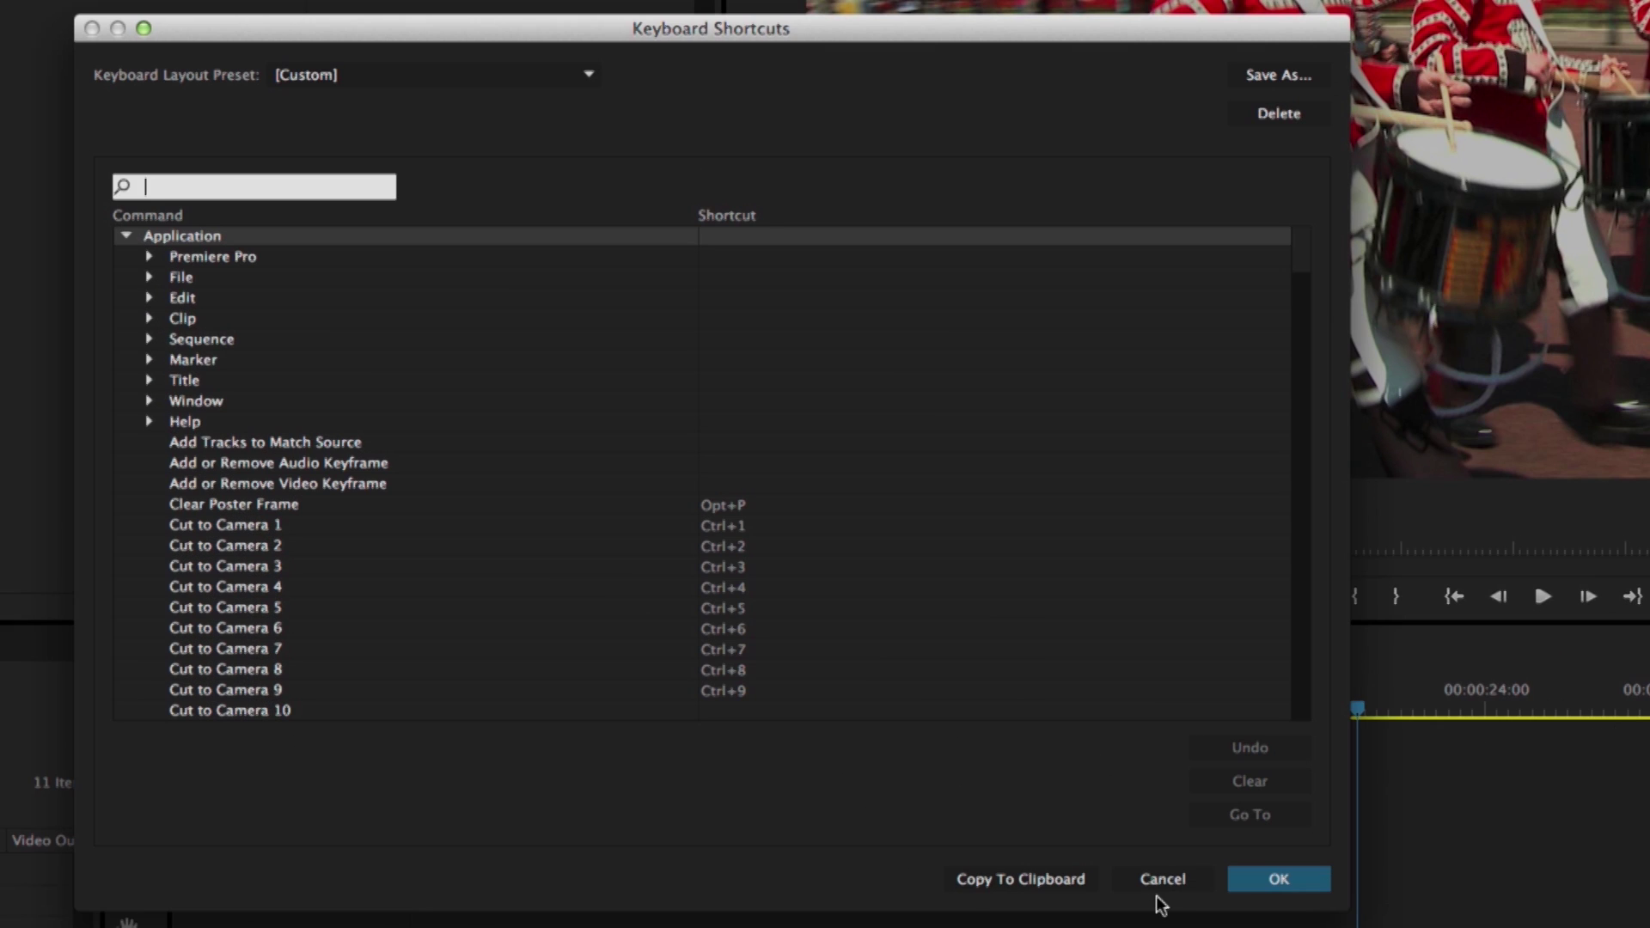
{"action": "left_click", "coordinate": [1156, 885]}
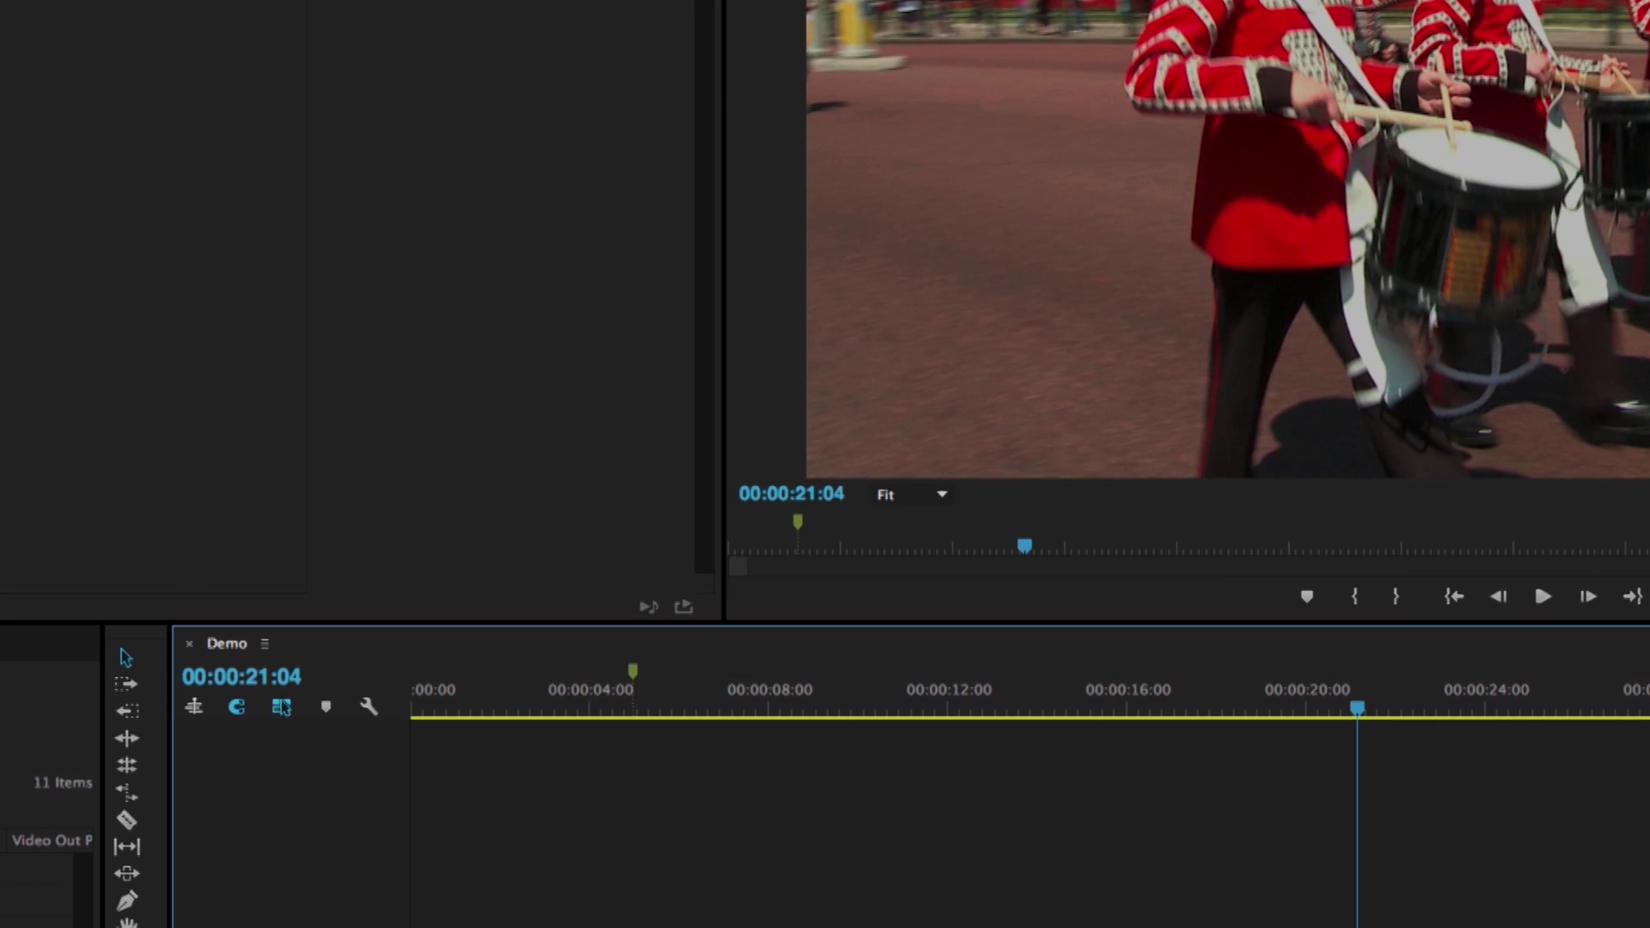
{"action": "left_click", "coordinate": [142, 13]}
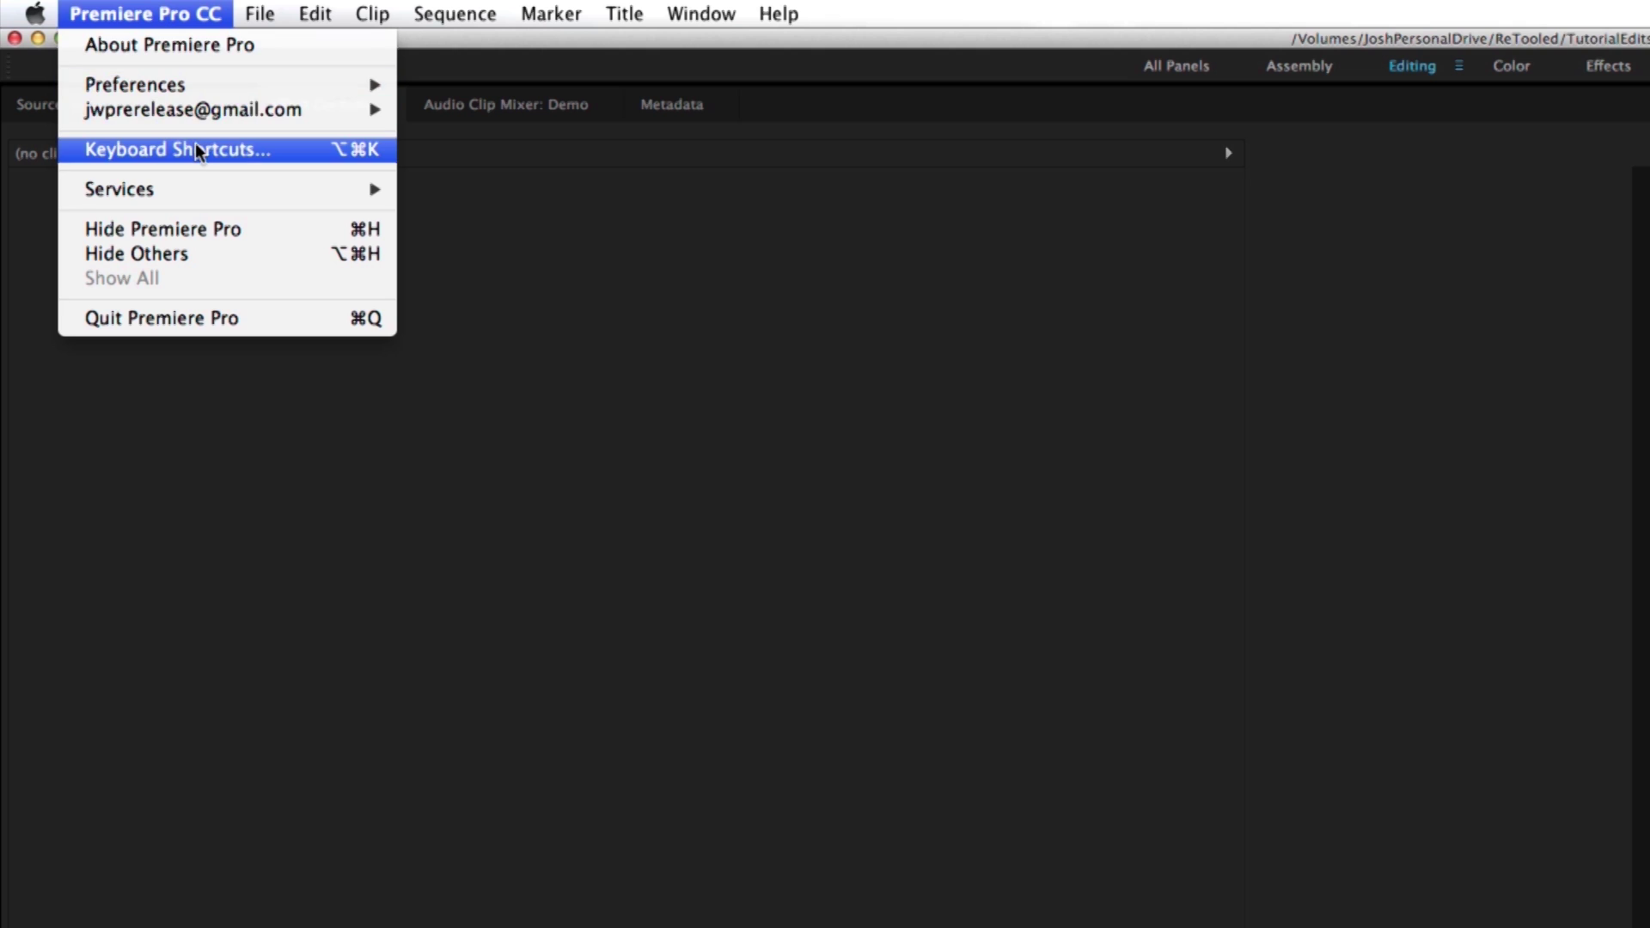
{"action": "left_click", "coordinate": [910, 392]}
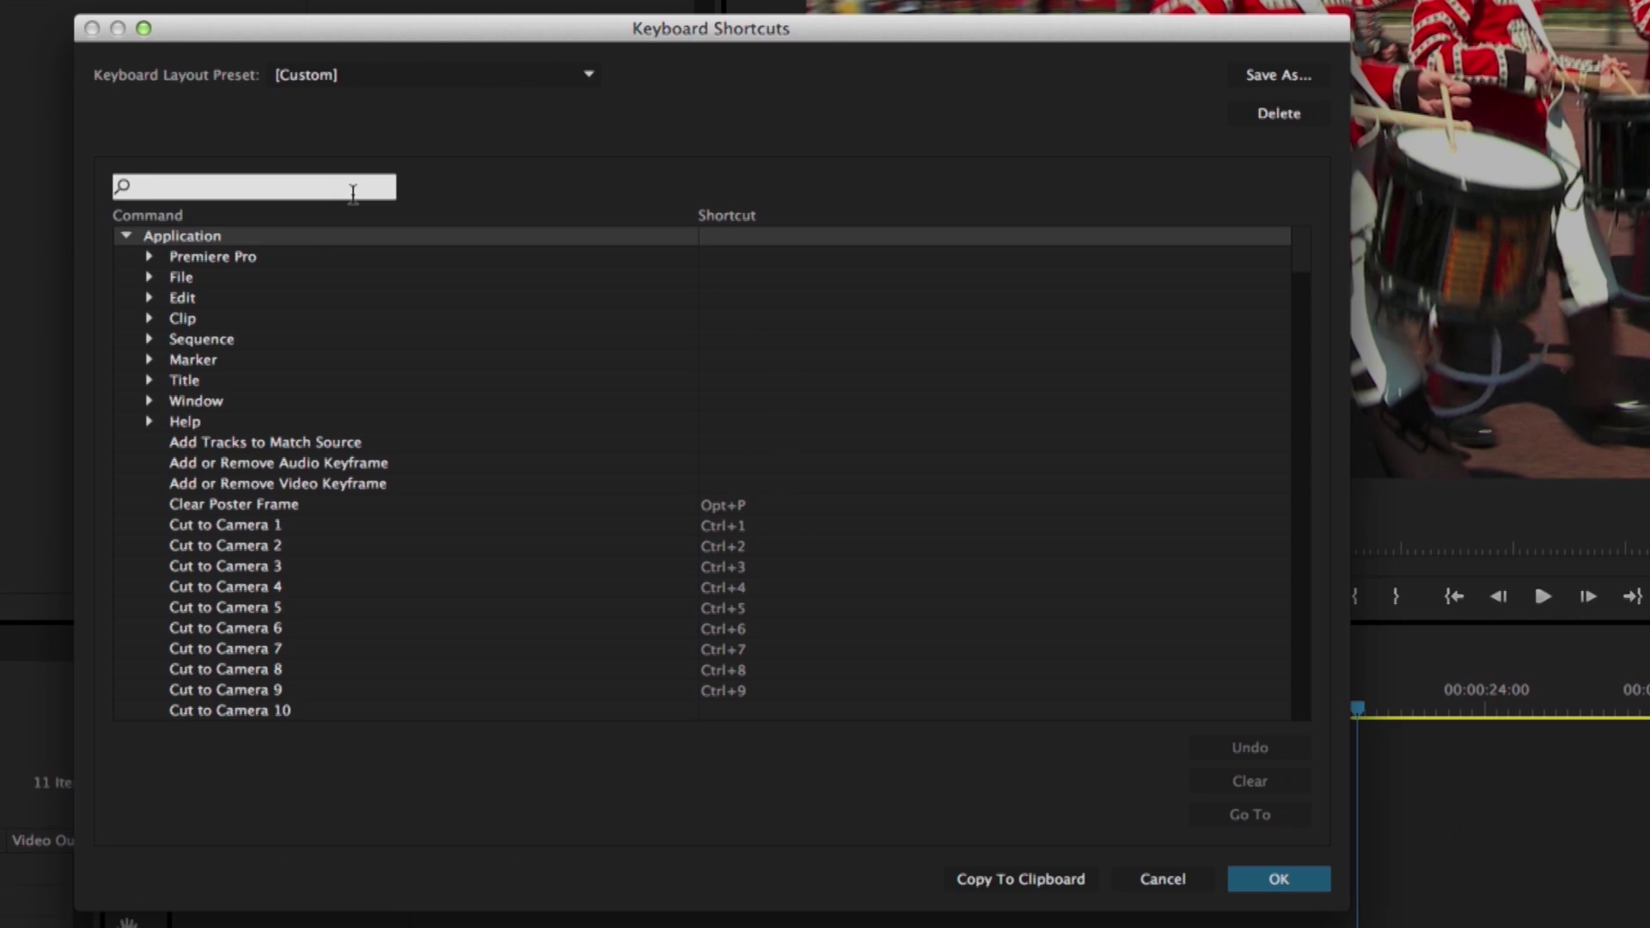
{"action": "type", "text": "next keyf"}
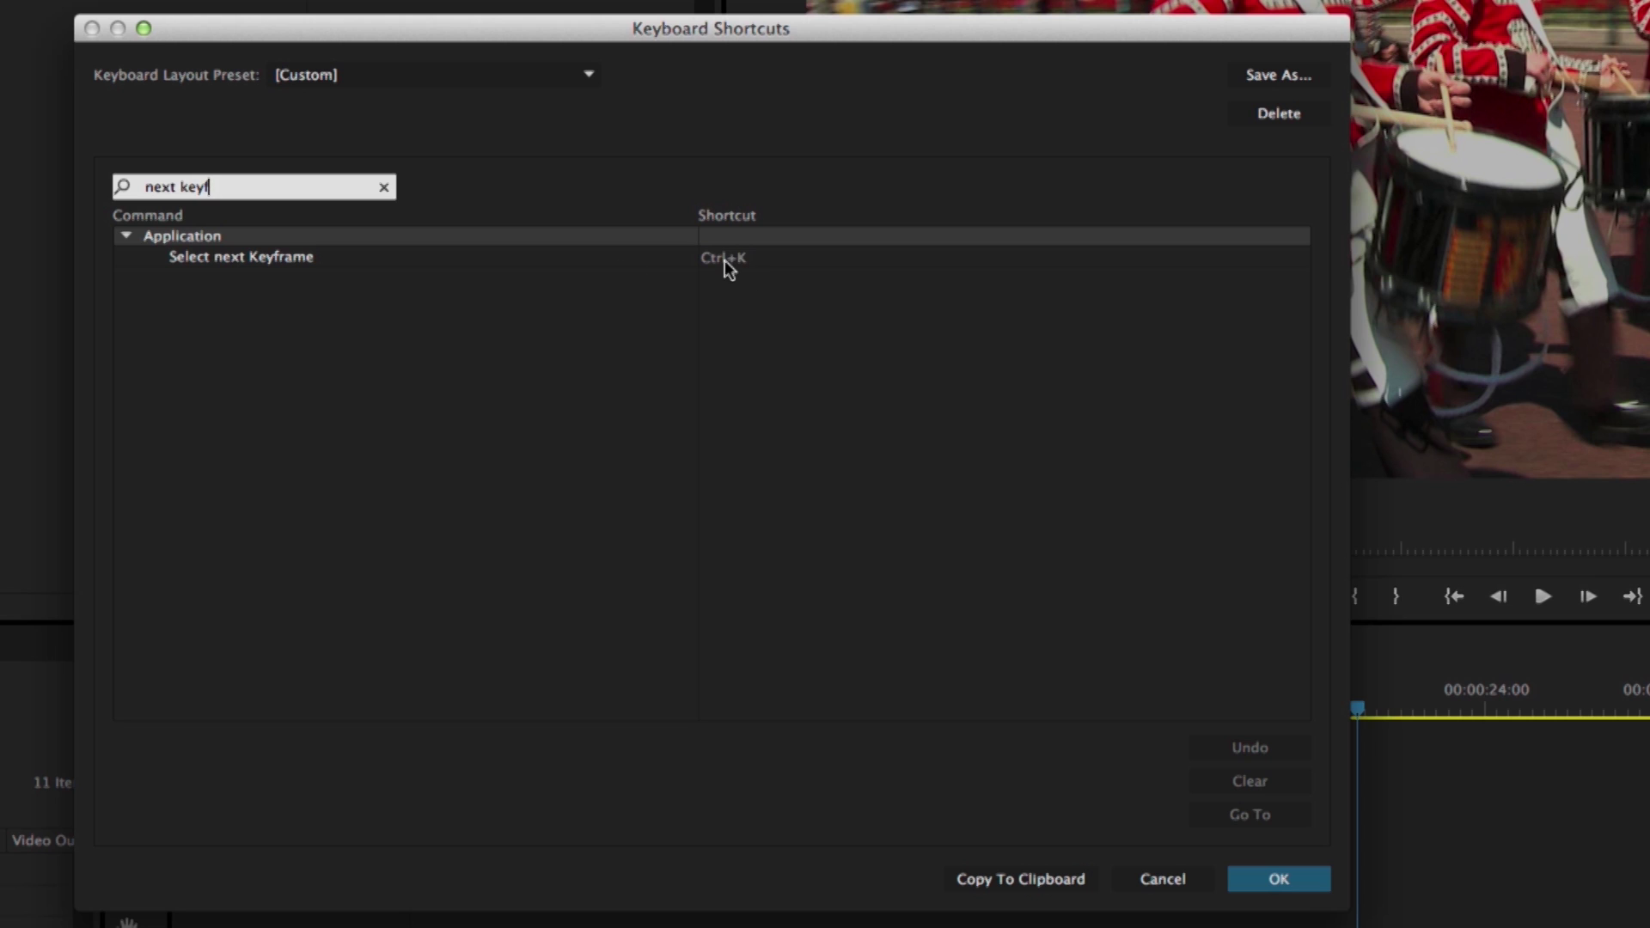
{"action": "left_click_drag", "start_coordinate": [292, 185], "coordinate": [137, 185]}
{"action": "type", "text": "previous key"}
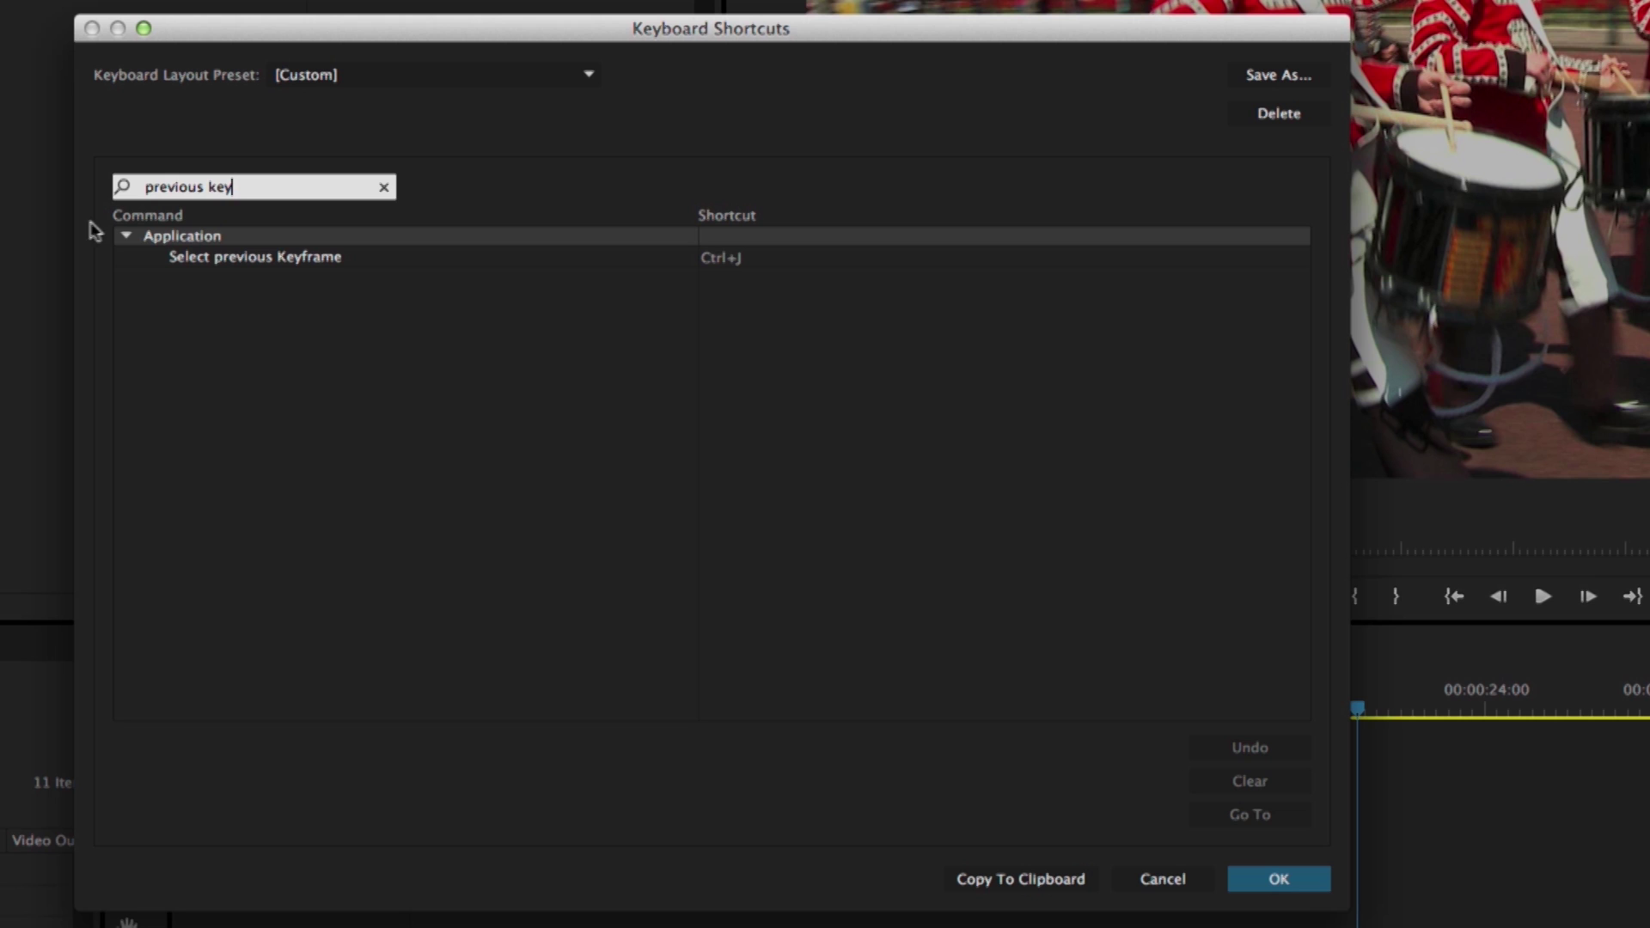
{"action": "left_click_drag", "start_coordinate": [1176, 881], "coordinate": [1143, 887]}
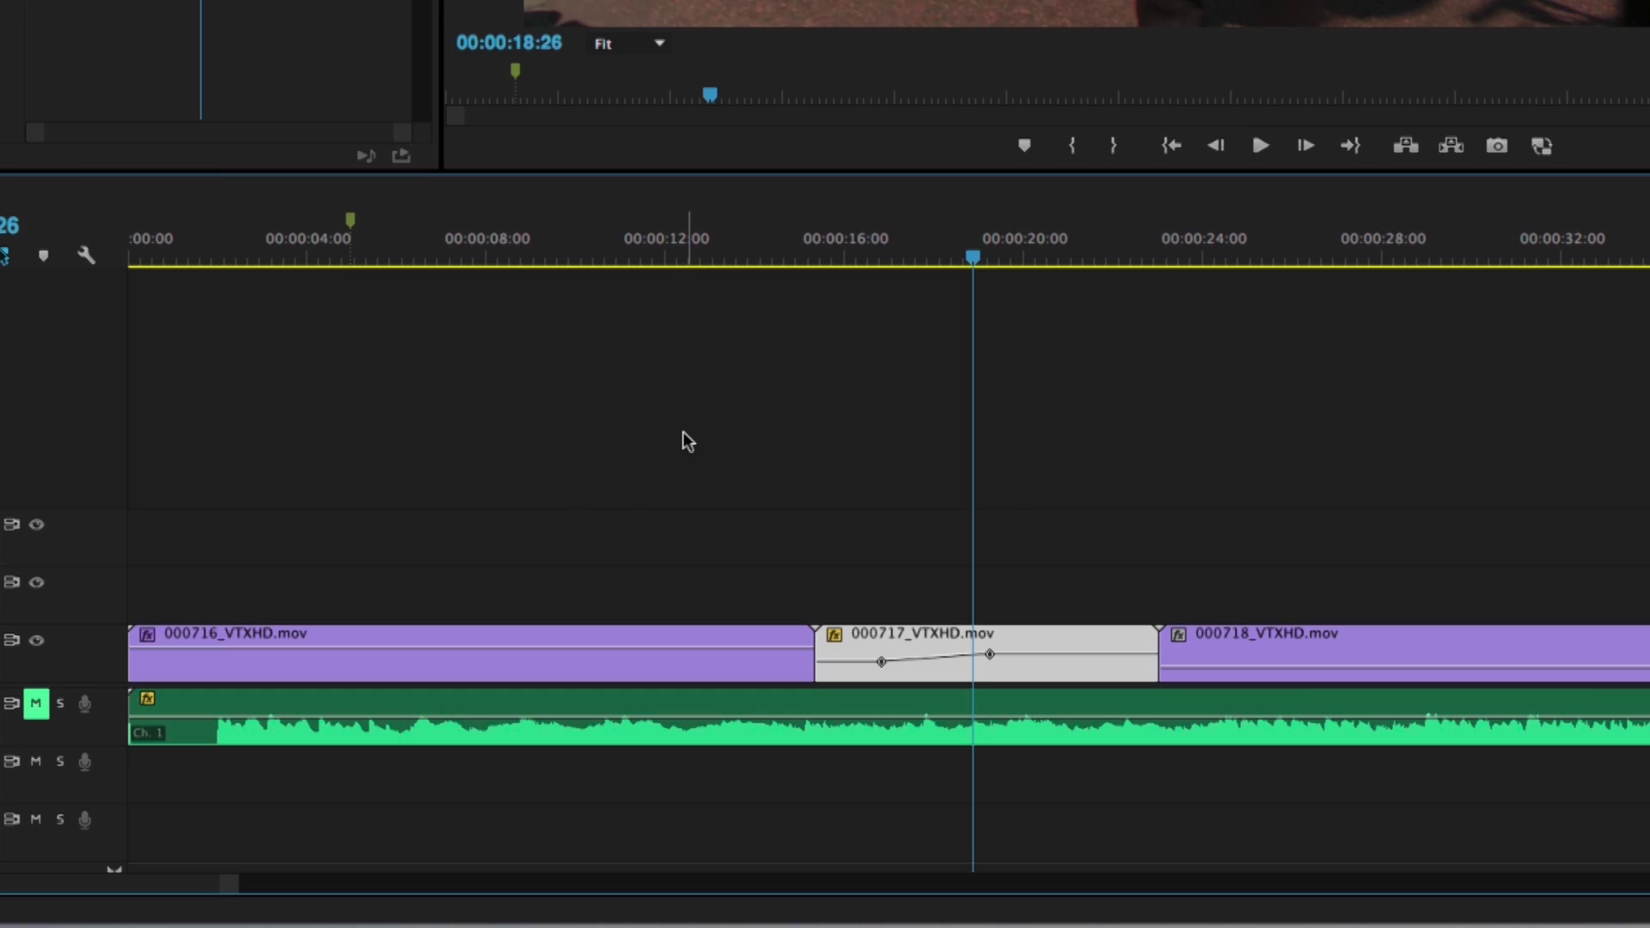
- Jump back and forth between the two Opacity keyframes of clip 000717_VTXHD.mov, ending on the second one at 00:00:19:06
{"action": "key", "text": "space"}
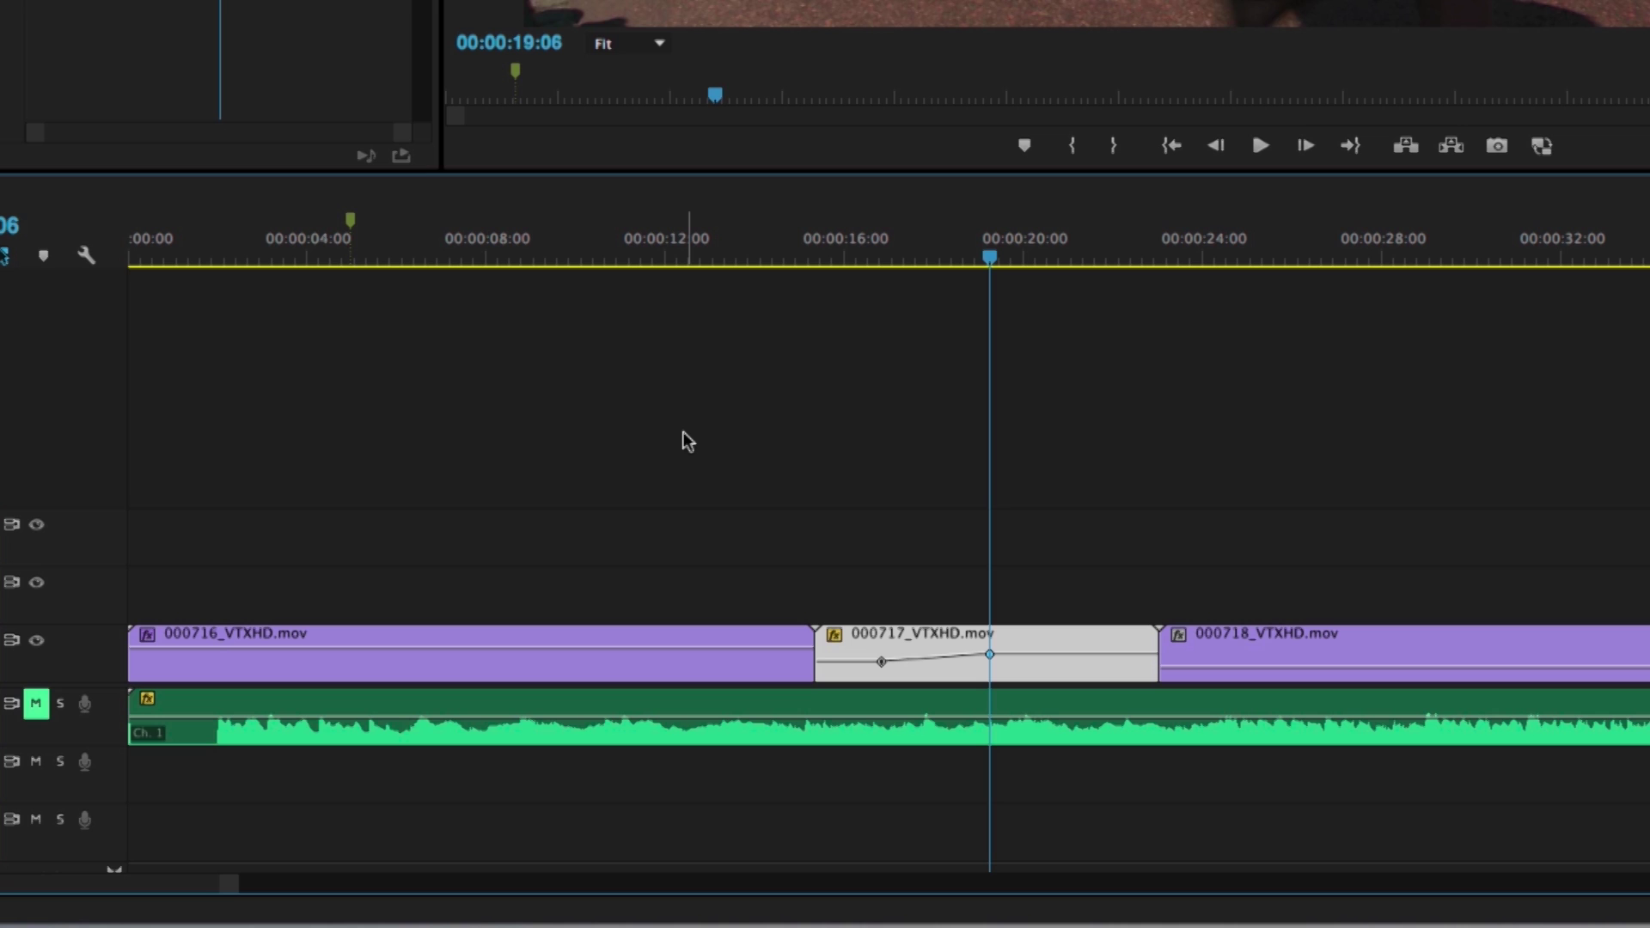
{"action": "key", "text": "space"}
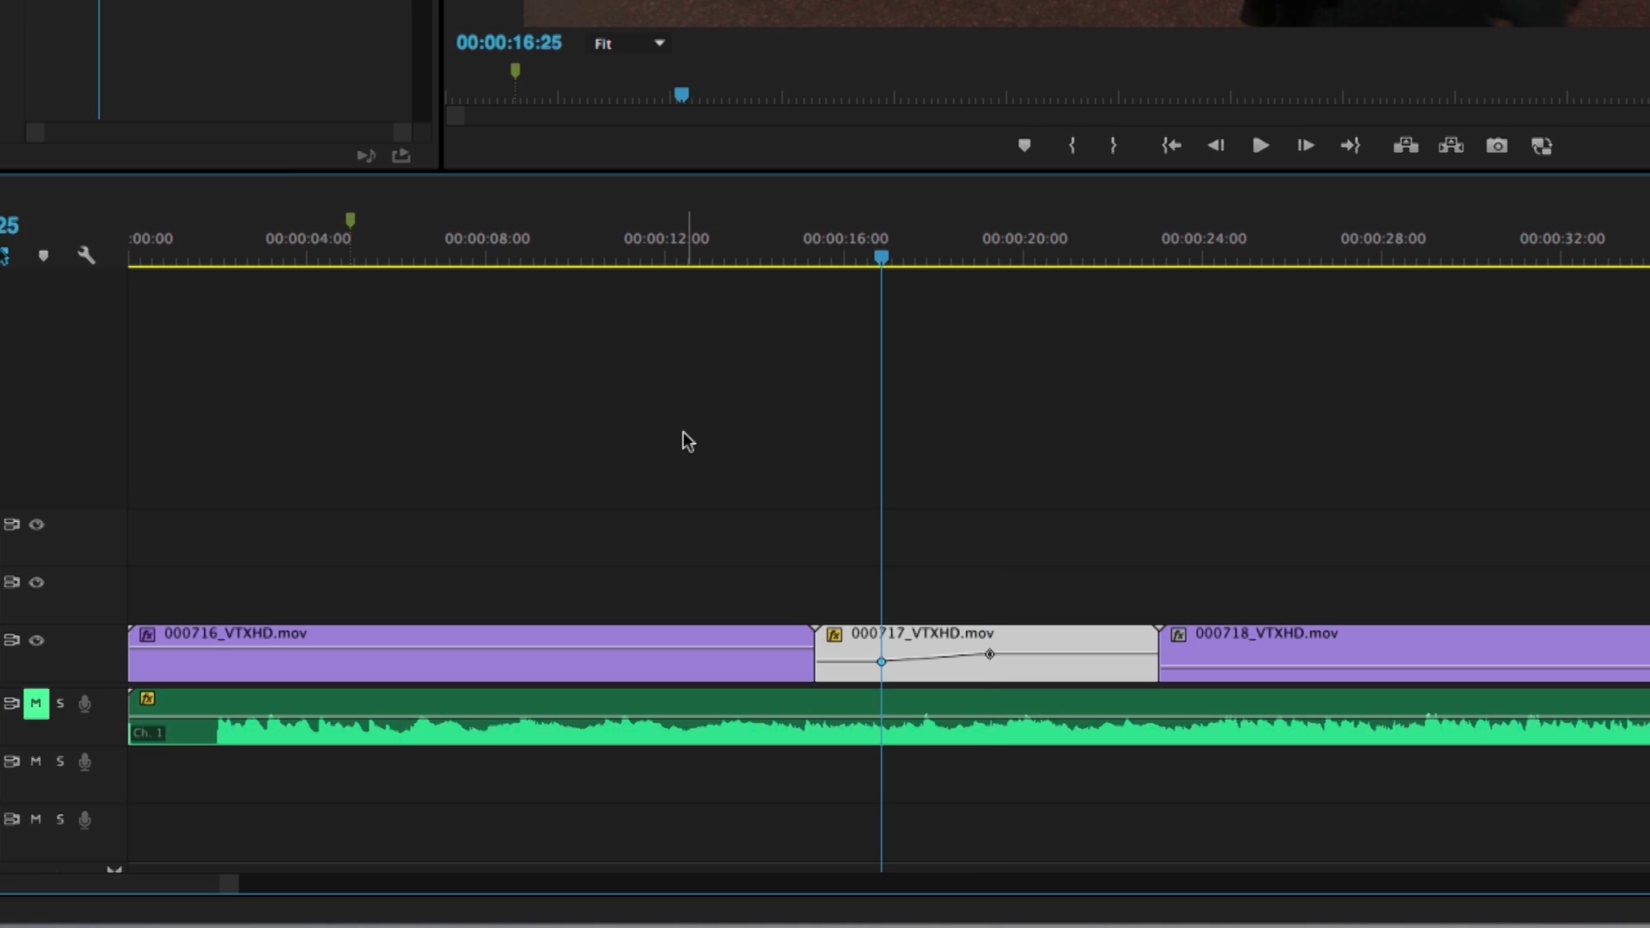
{"action": "key", "text": "shift+k"}
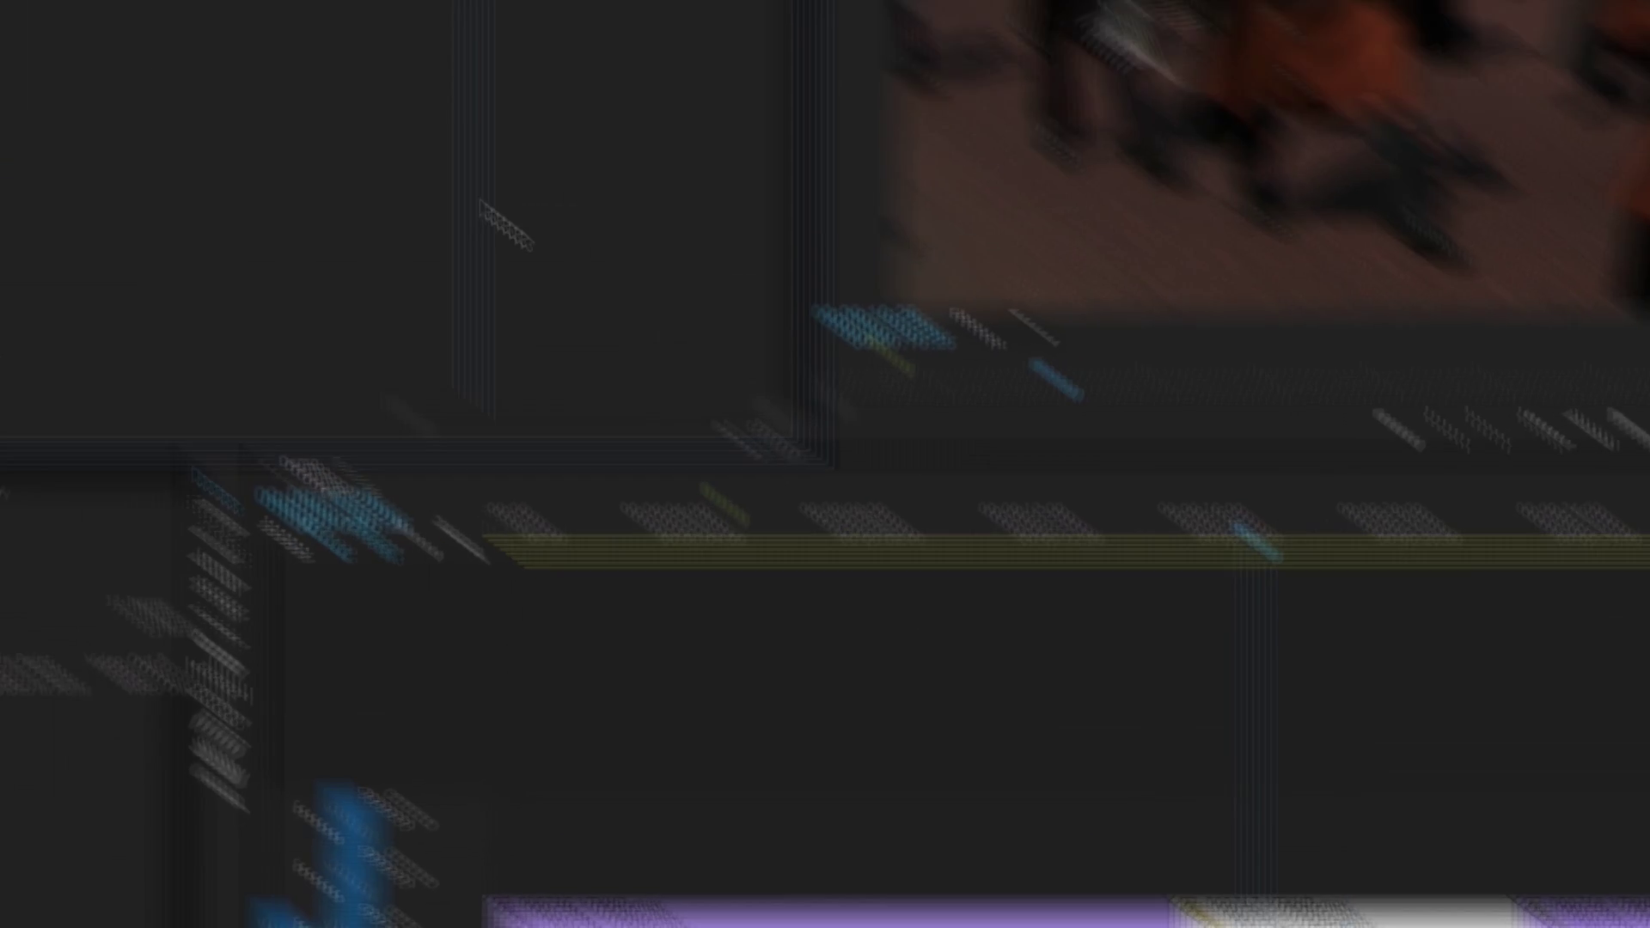
{"action": "key", "text": "grave"}
{"action": "key", "text": "shift+j"}
{"action": "key", "text": "shift+k"}
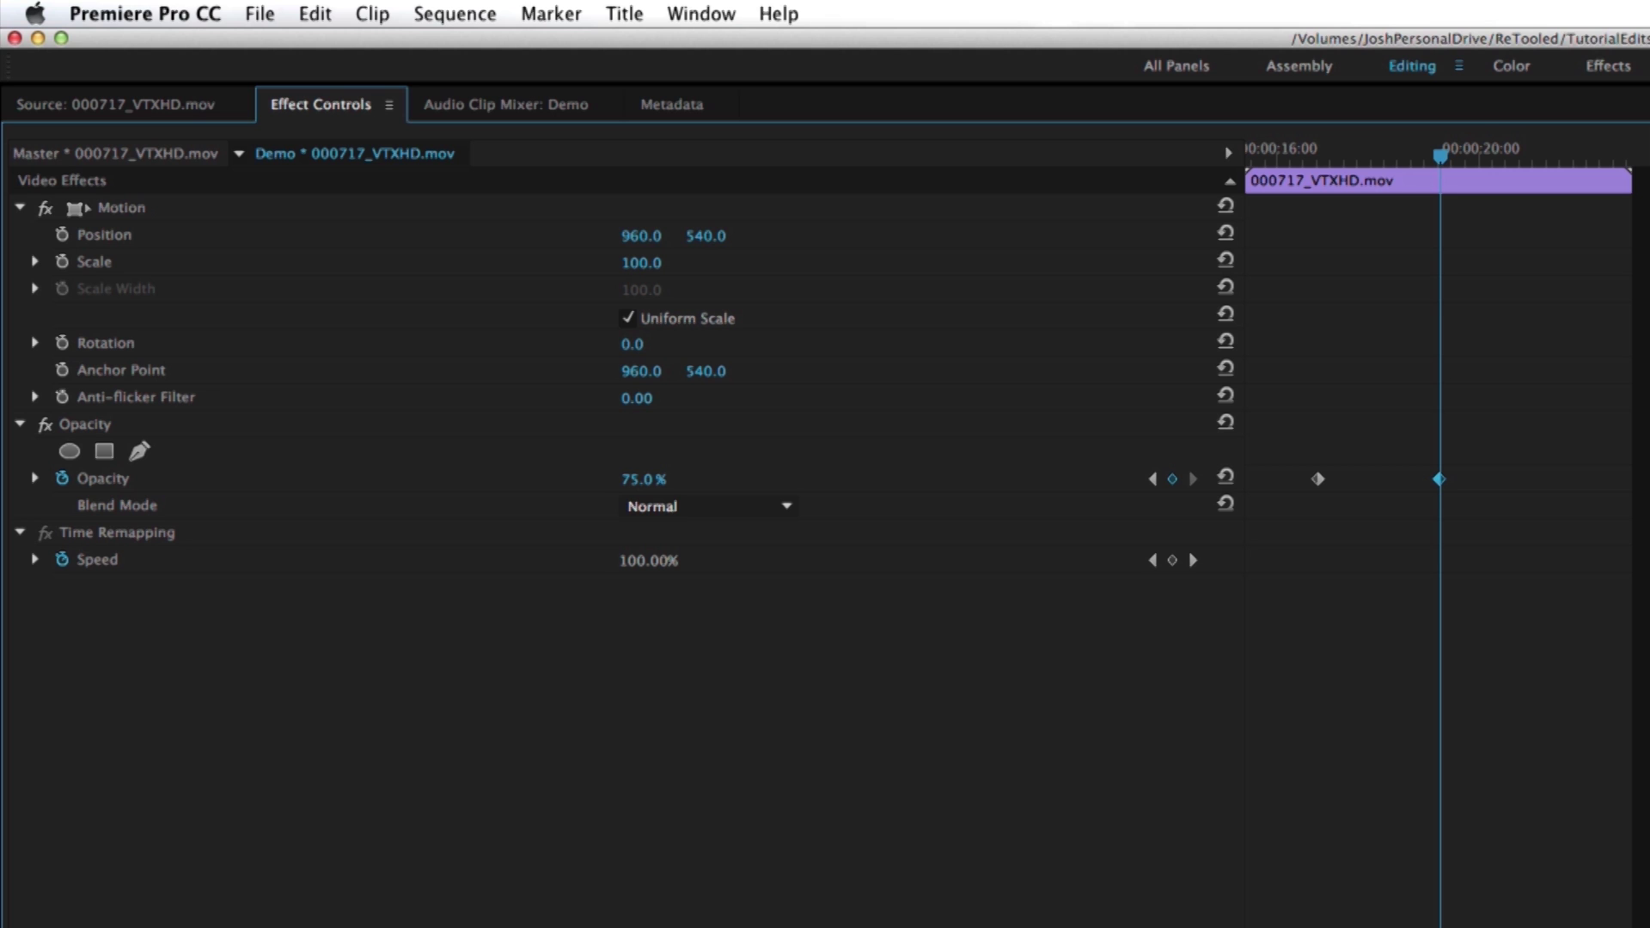
- Search the keyboard shortcuts for "move key" and open the shortcut assignment of Move Video Keyframe 1 Frame earlier
{"action": "key", "text": "super+alt+k"}
{"action": "type", "text": "move"}
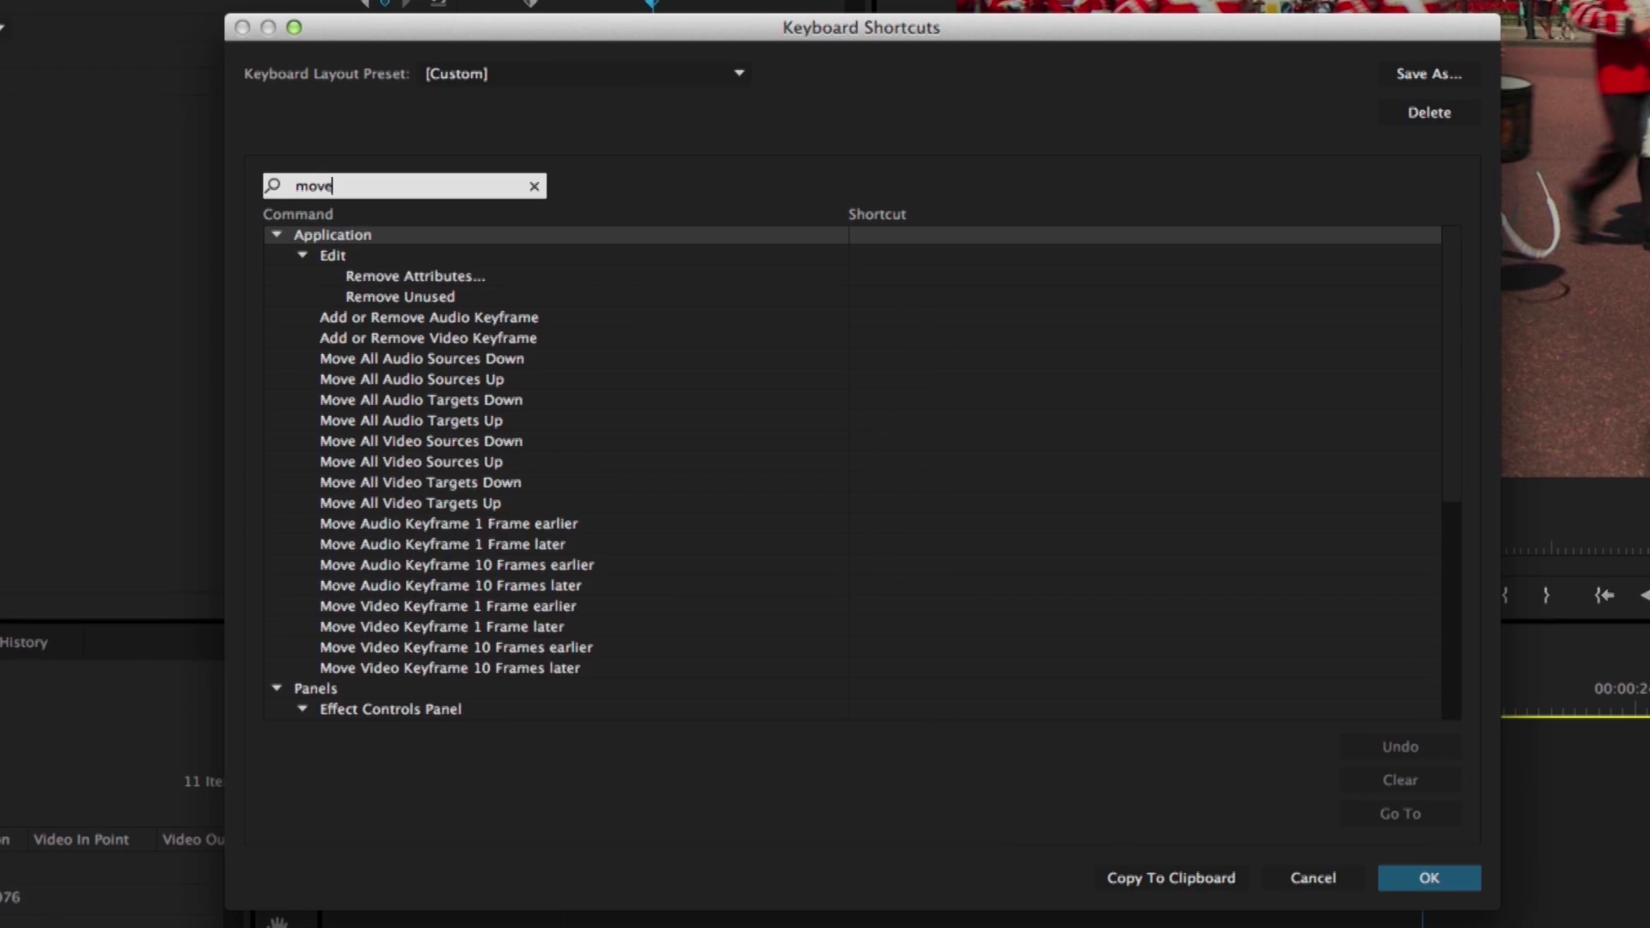
{"action": "type", "text": " key"}
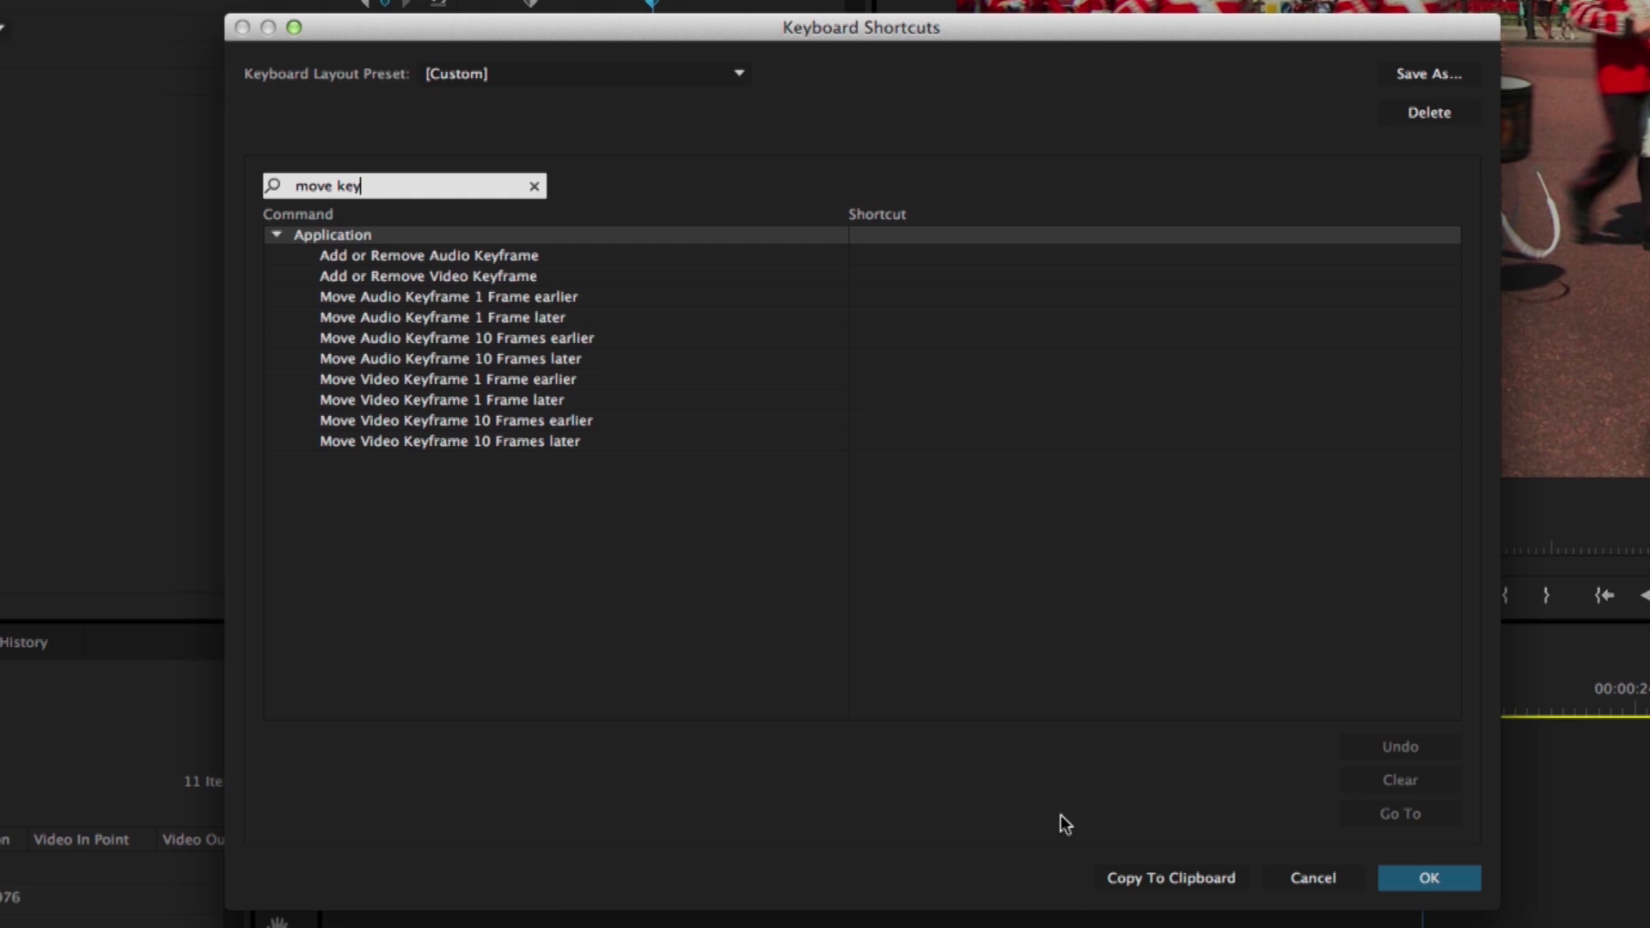
{"action": "left_click", "coordinate": [646, 379]}
{"action": "left_click", "coordinate": [860, 381]}
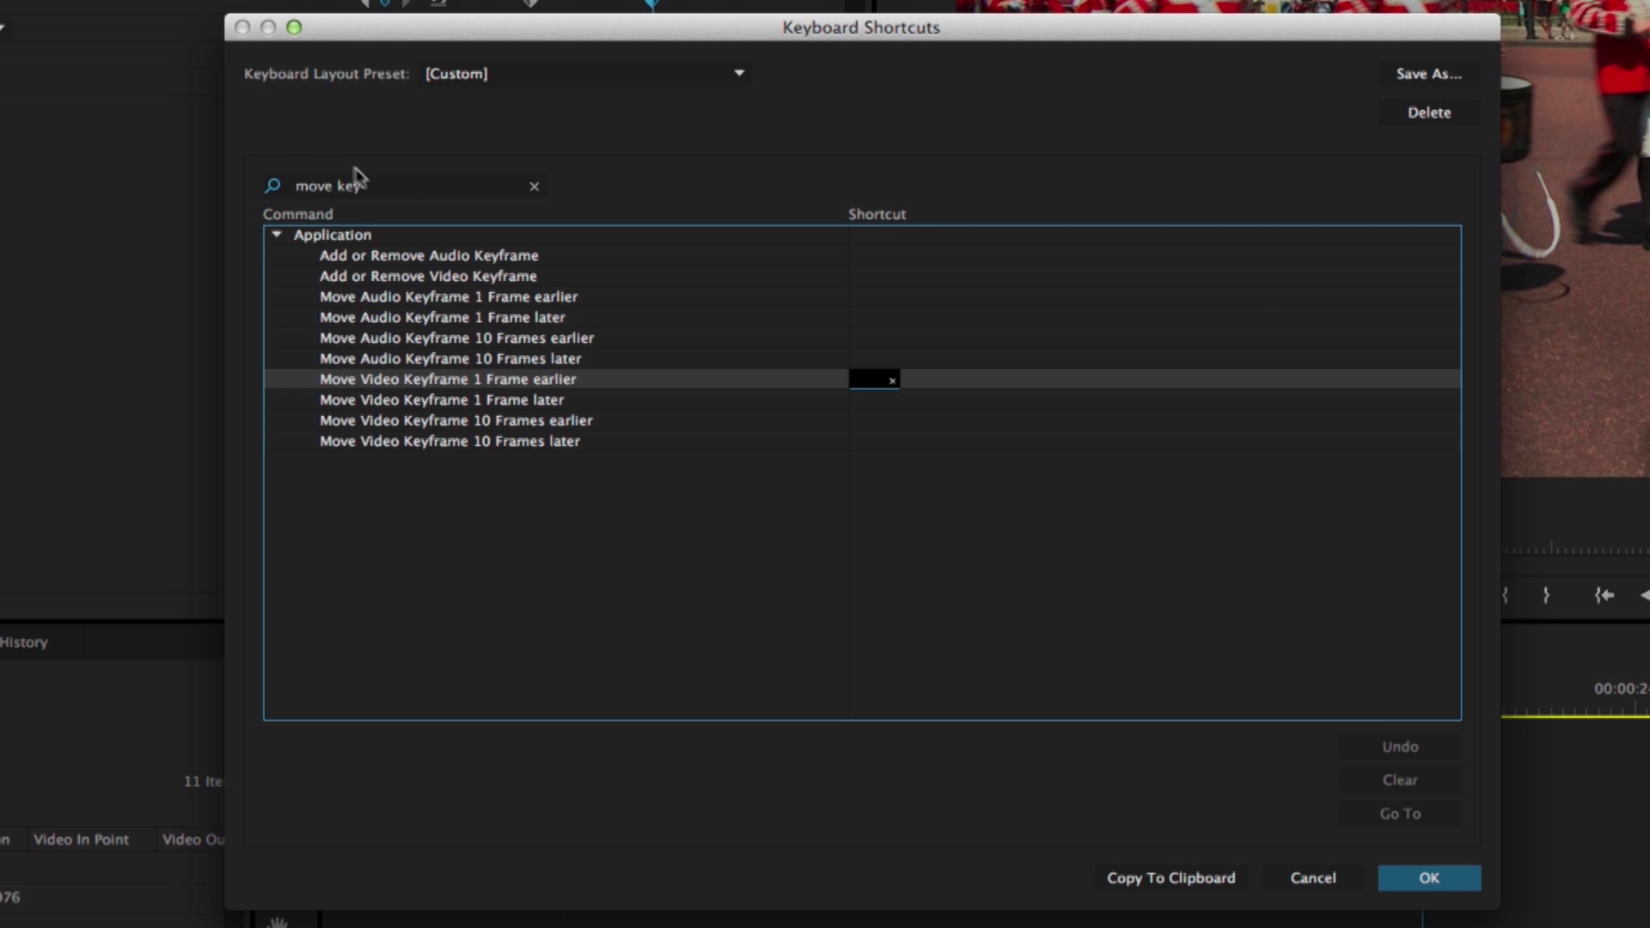
- Search the keyboard shortcuts for "increase key" and "decrease key" and close the shortcut settings without saving
{"action": "left_click", "coordinate": [403, 183]}
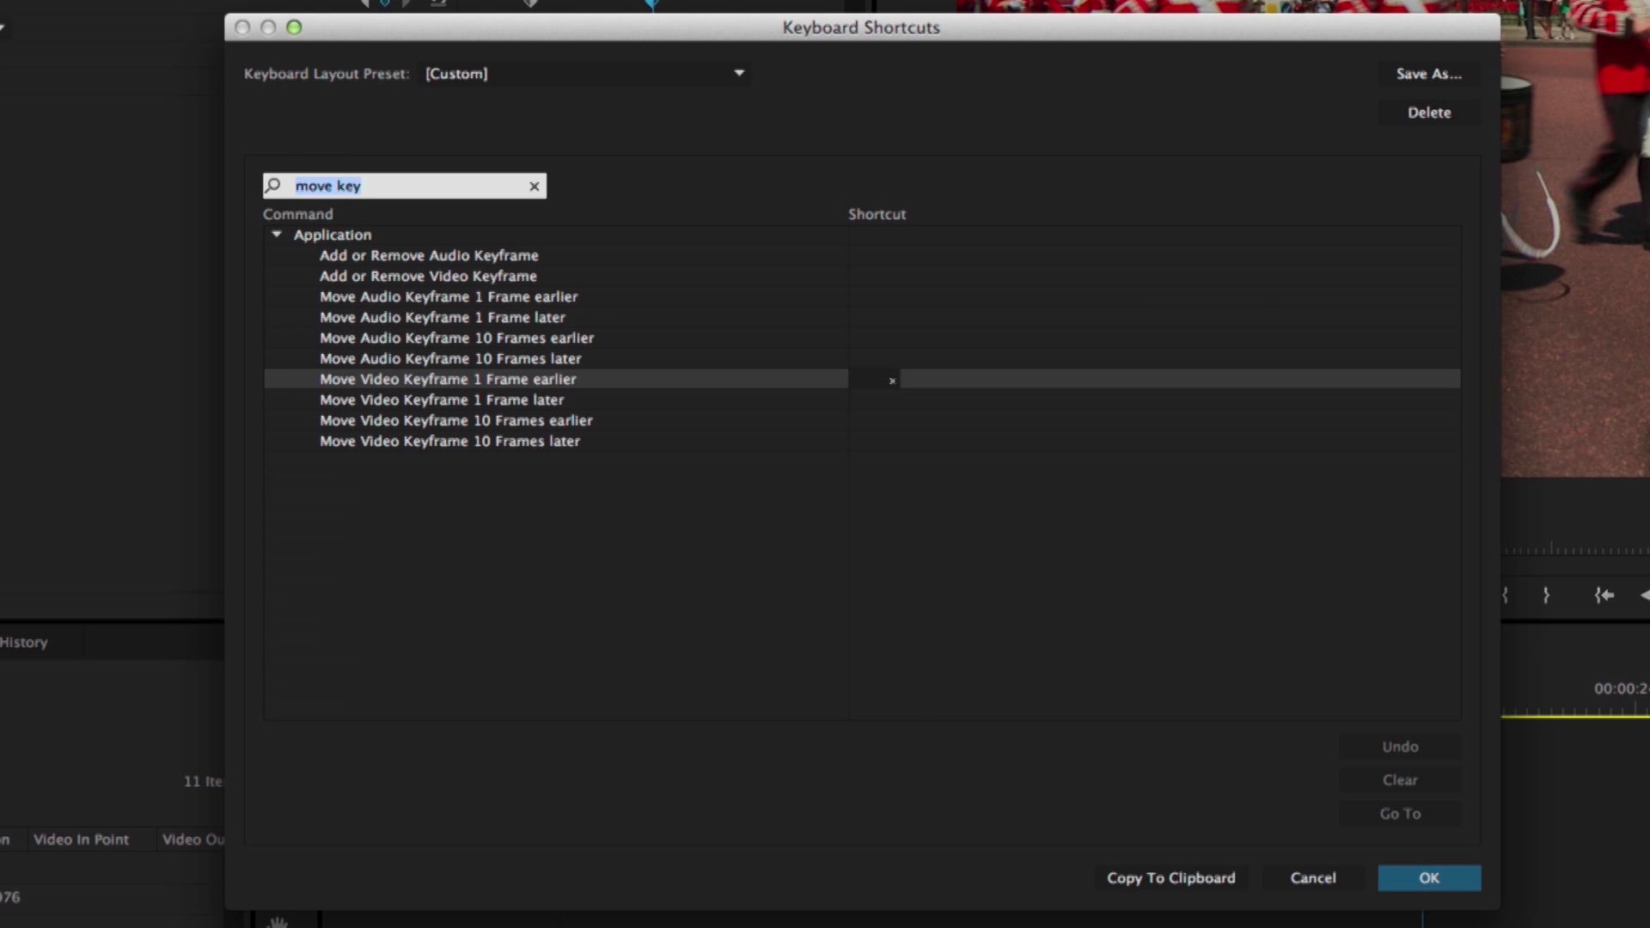
{"action": "type", "text": "increase key"}
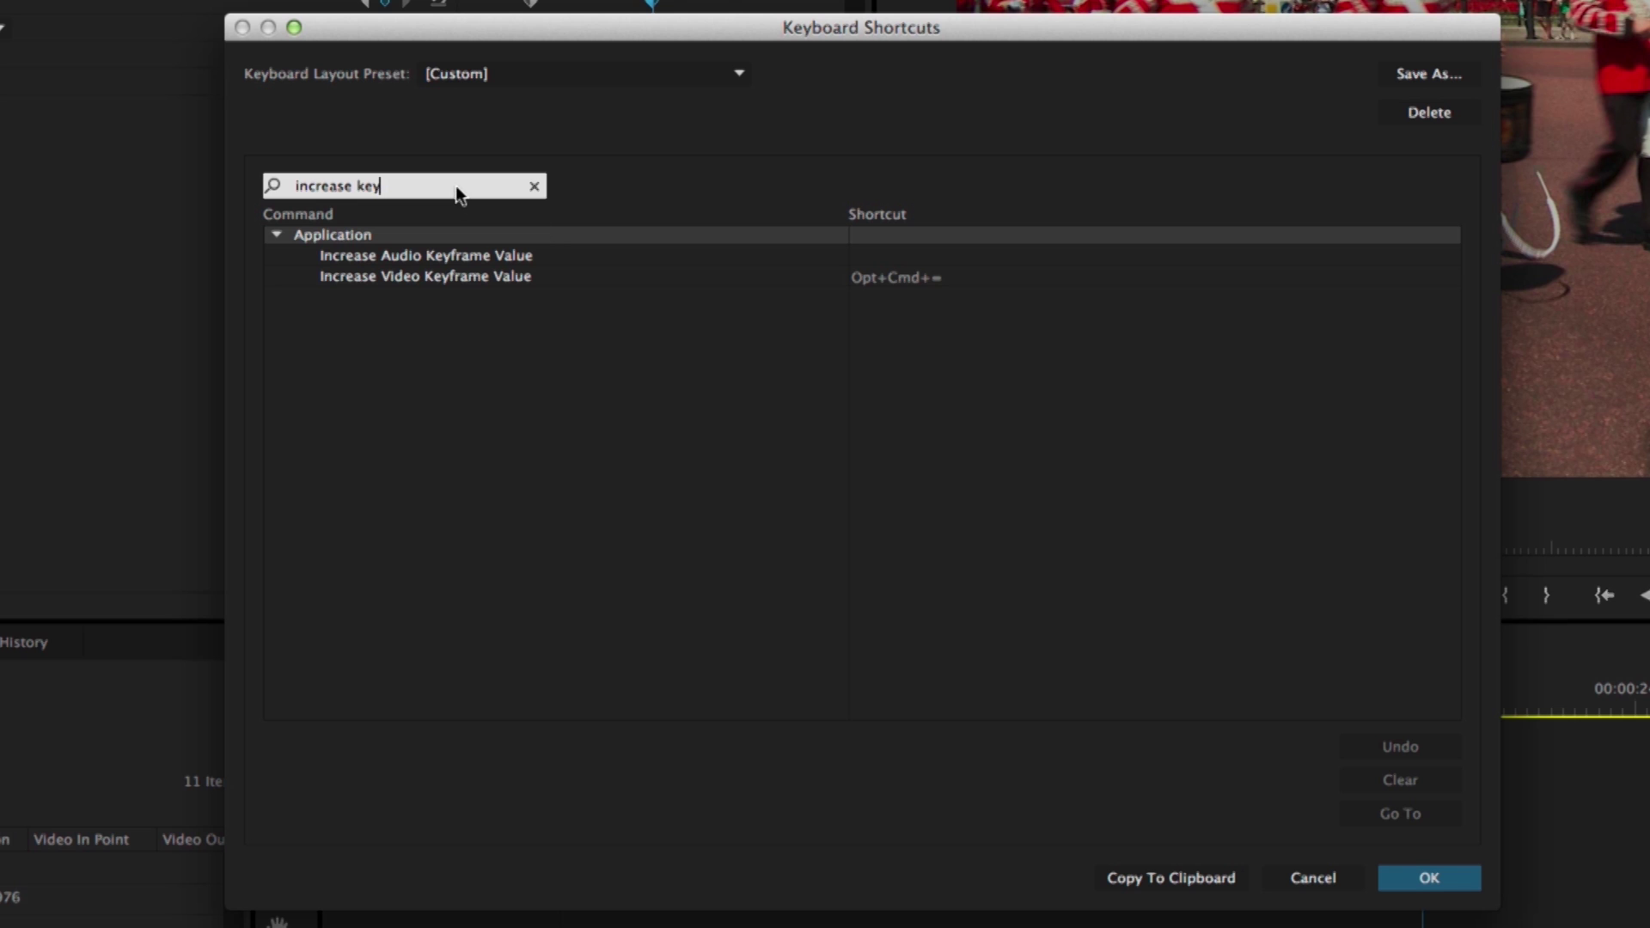
{"action": "left_click_drag", "start_coordinate": [434, 184], "coordinate": [122, 117]}
{"action": "type", "text": "decrease key"}
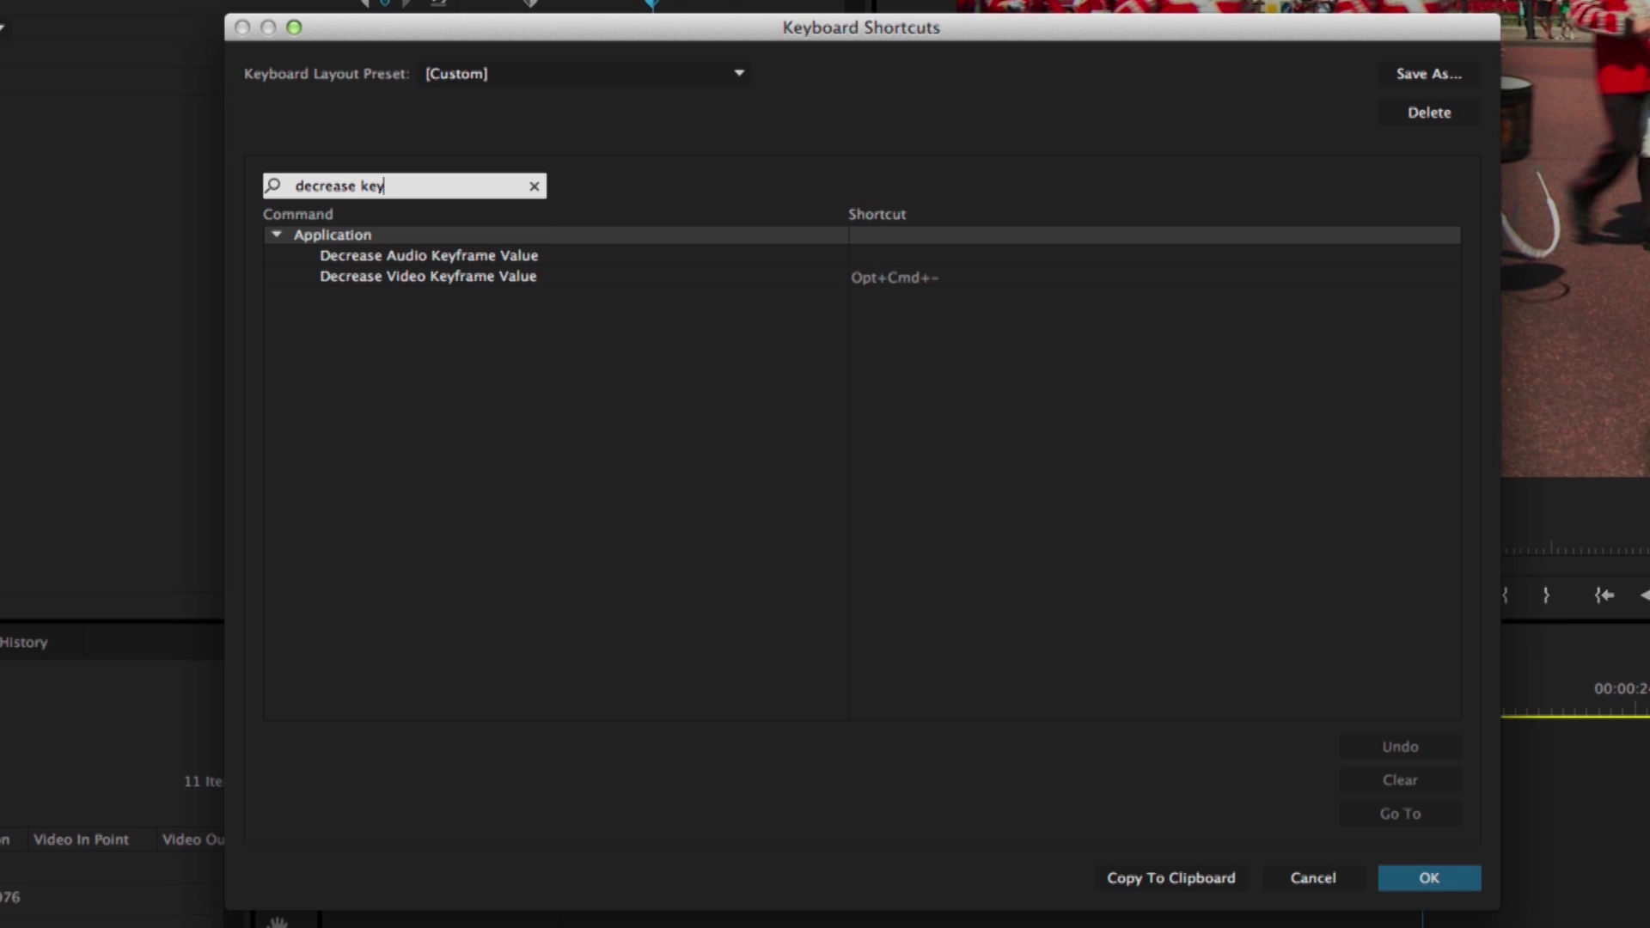
{"action": "left_click", "coordinate": [1312, 877]}
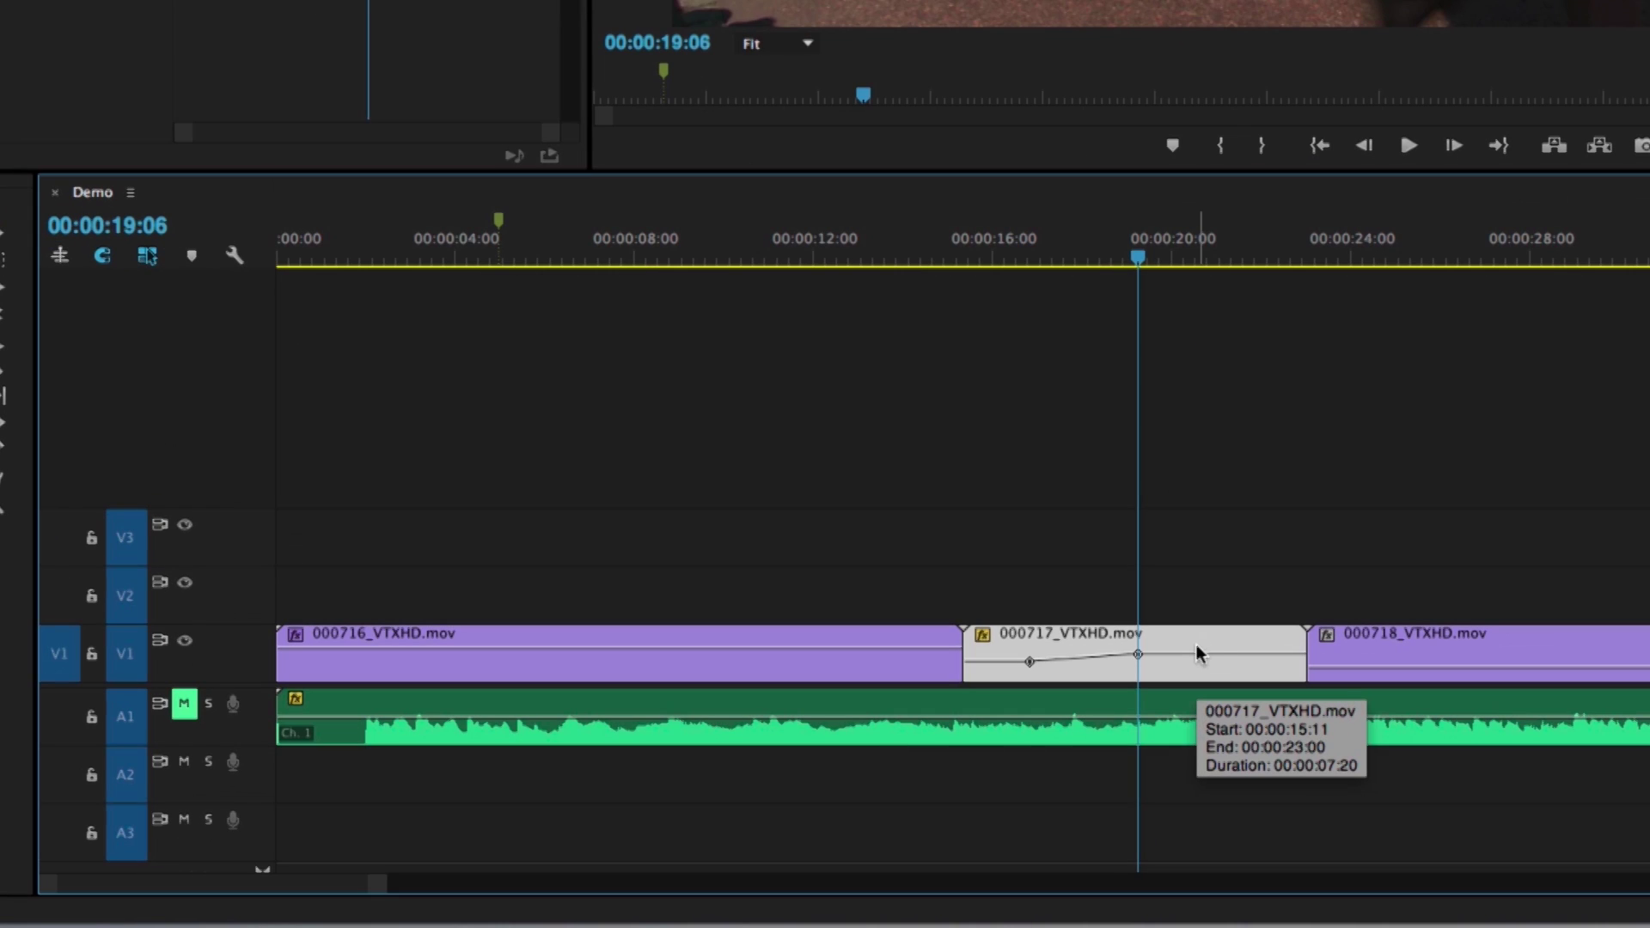
- Raise the opacity line of clip 000717_VTXHD.mov slightly in the timeline
{"action": "left_click_drag", "start_coordinate": [1196, 645], "coordinate": [1206, 640]}
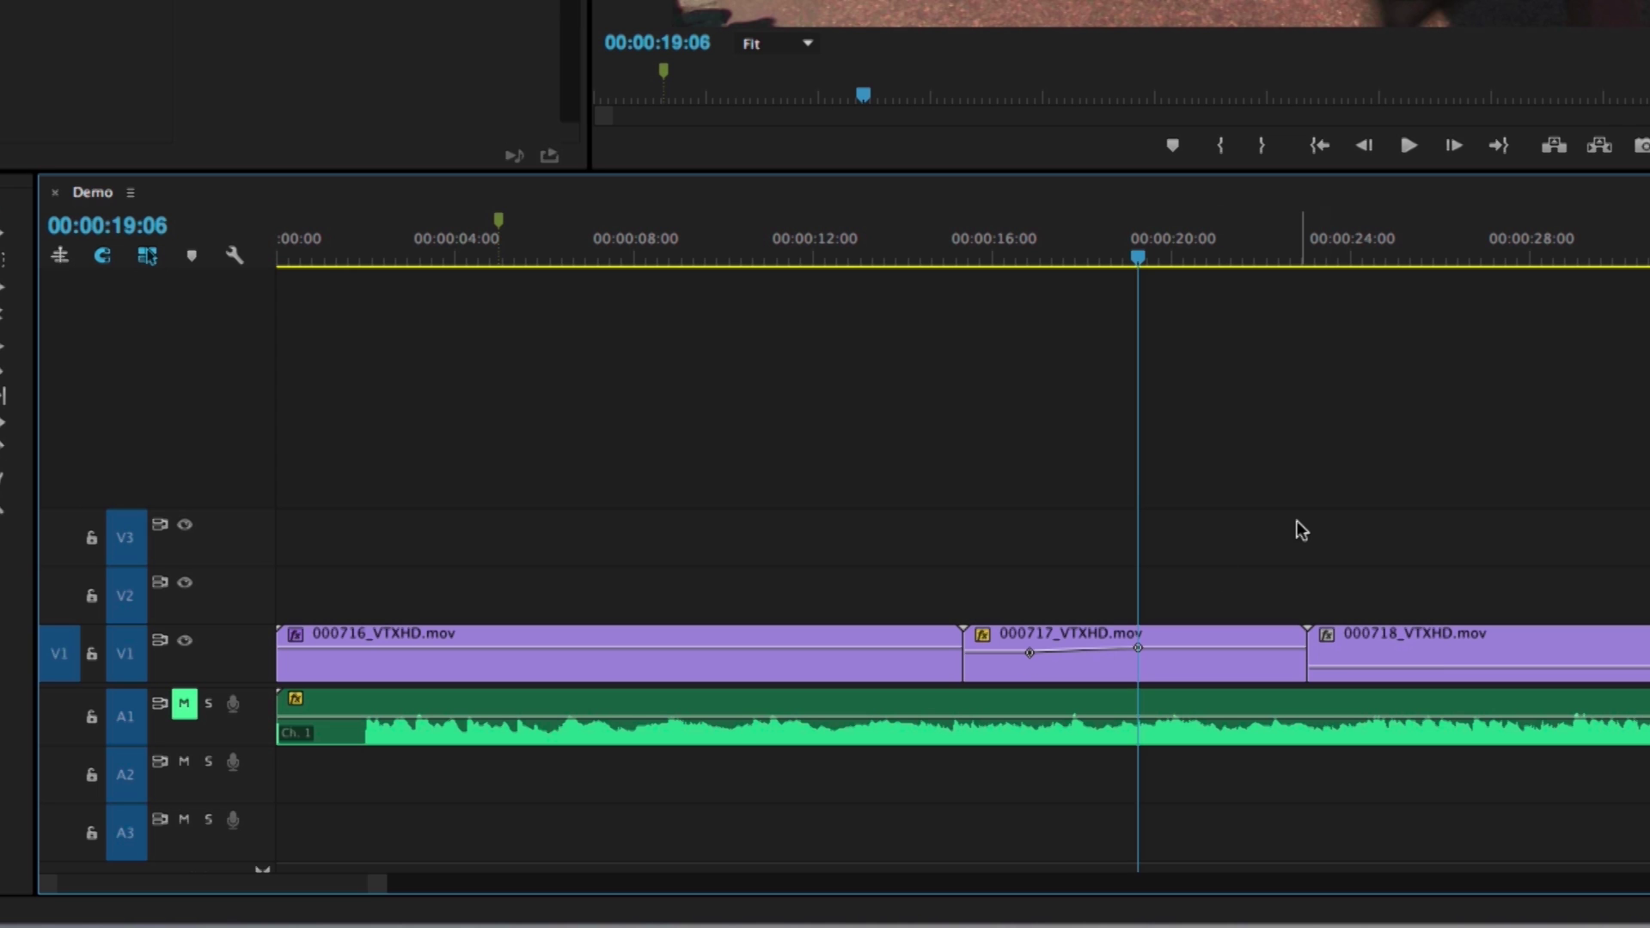
- Find the Add or Remove Video Keyframe command in the keyboard shortcuts by searching "add key" and close the settings without saving
{"action": "key", "text": "alt+super+k"}
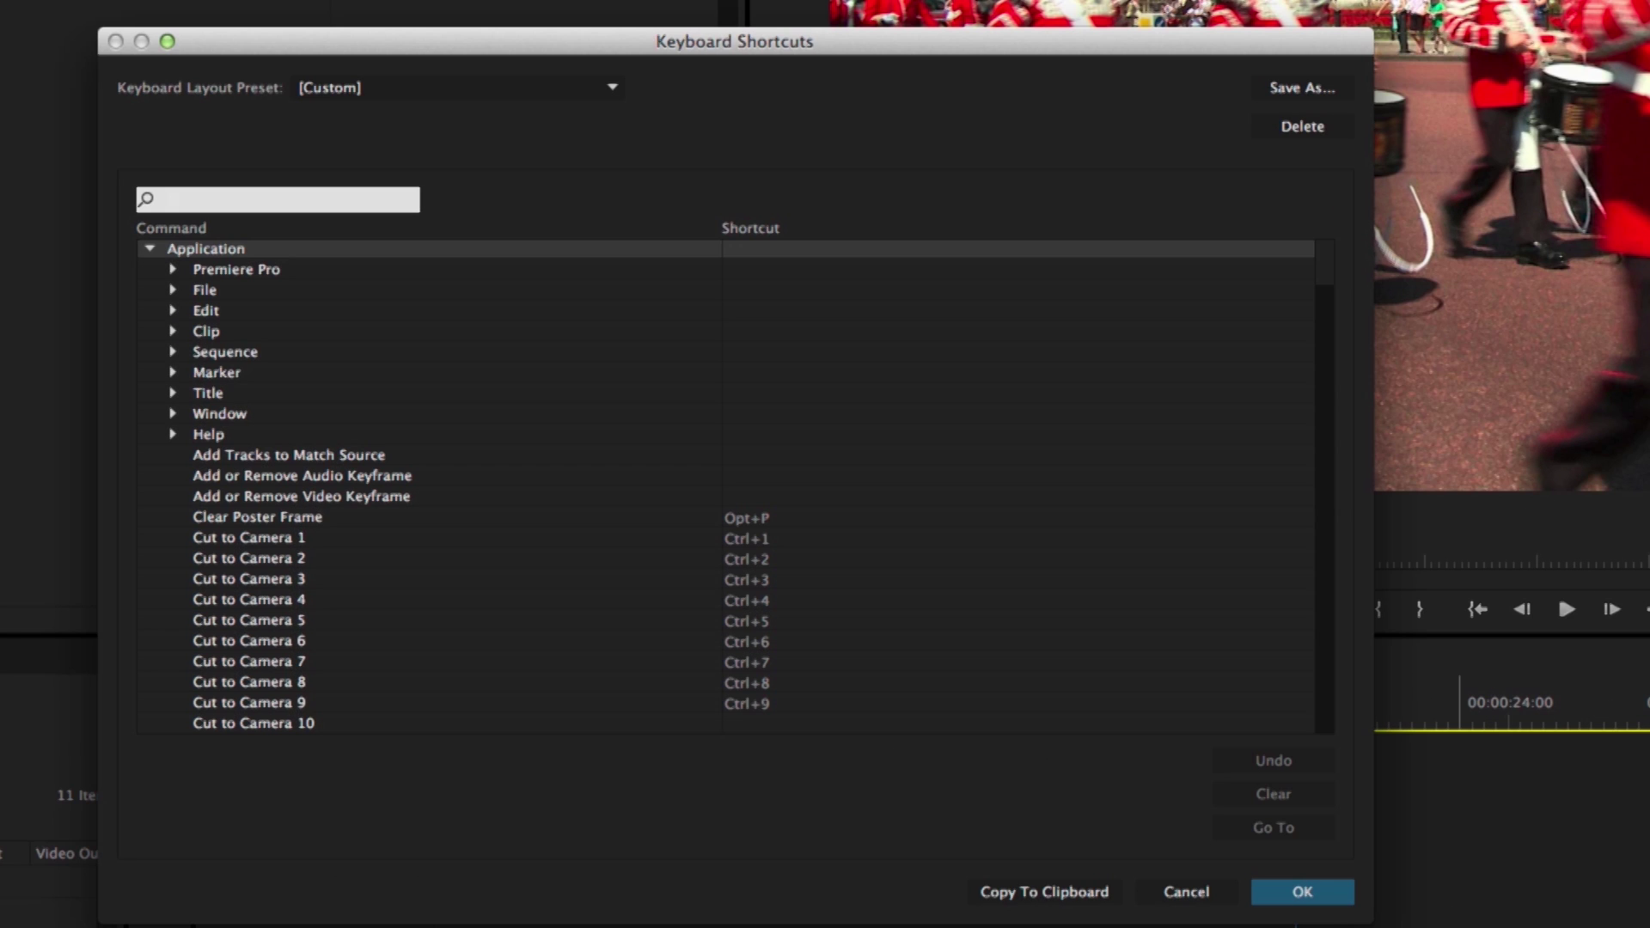
{"action": "type", "text": "a"}
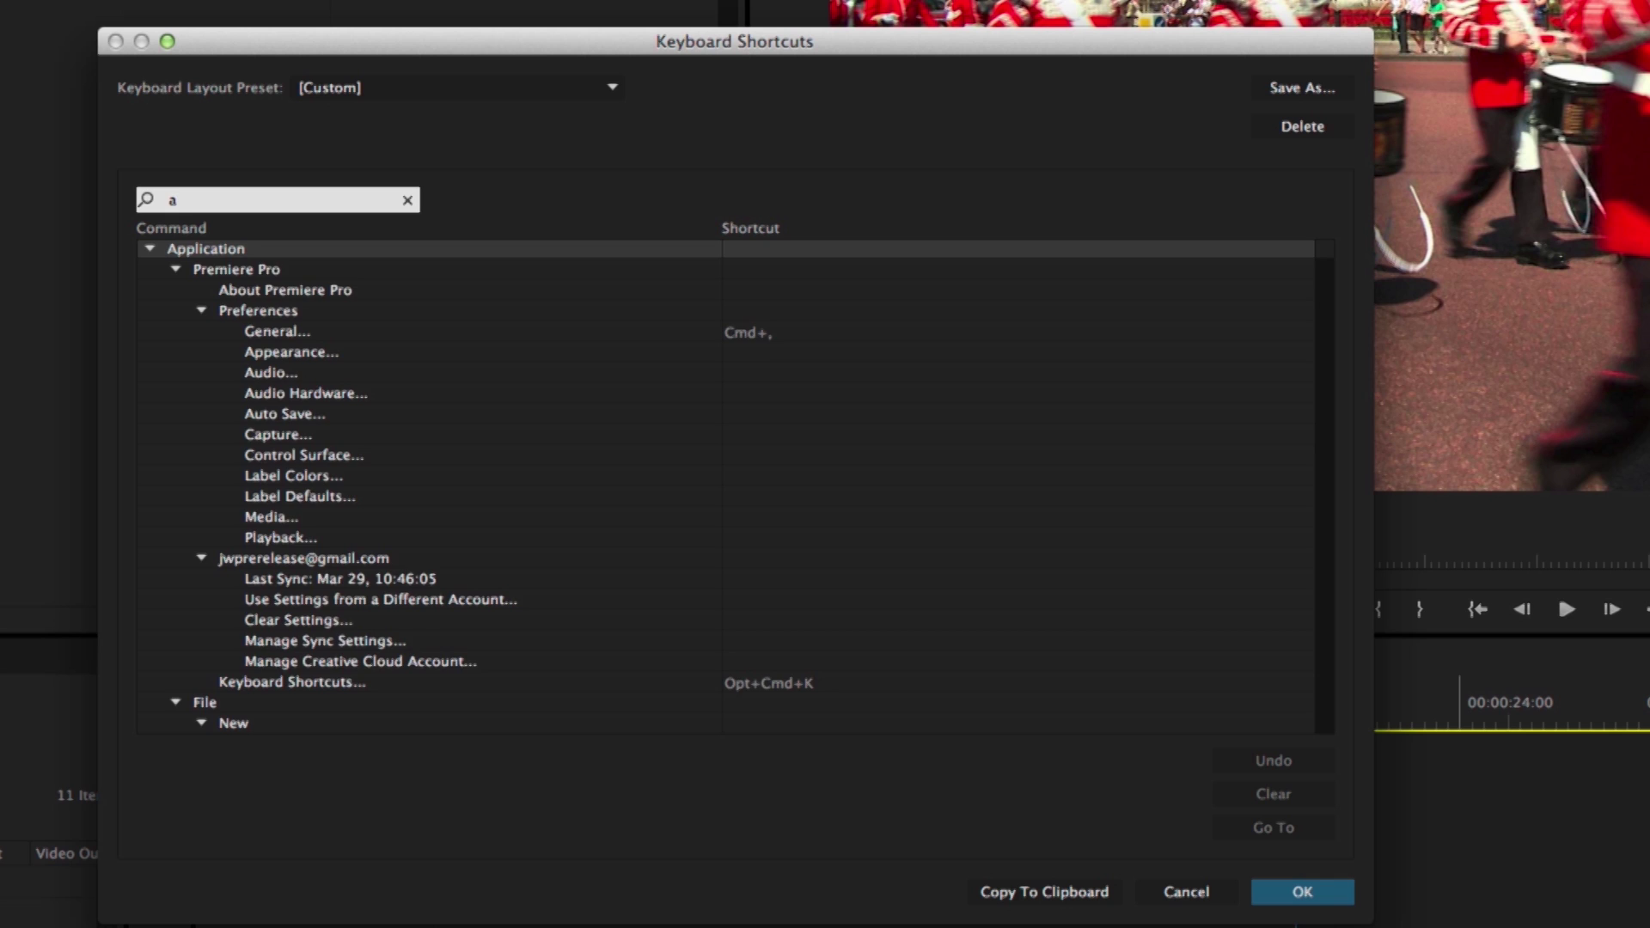
{"action": "type", "text": "dd key"}
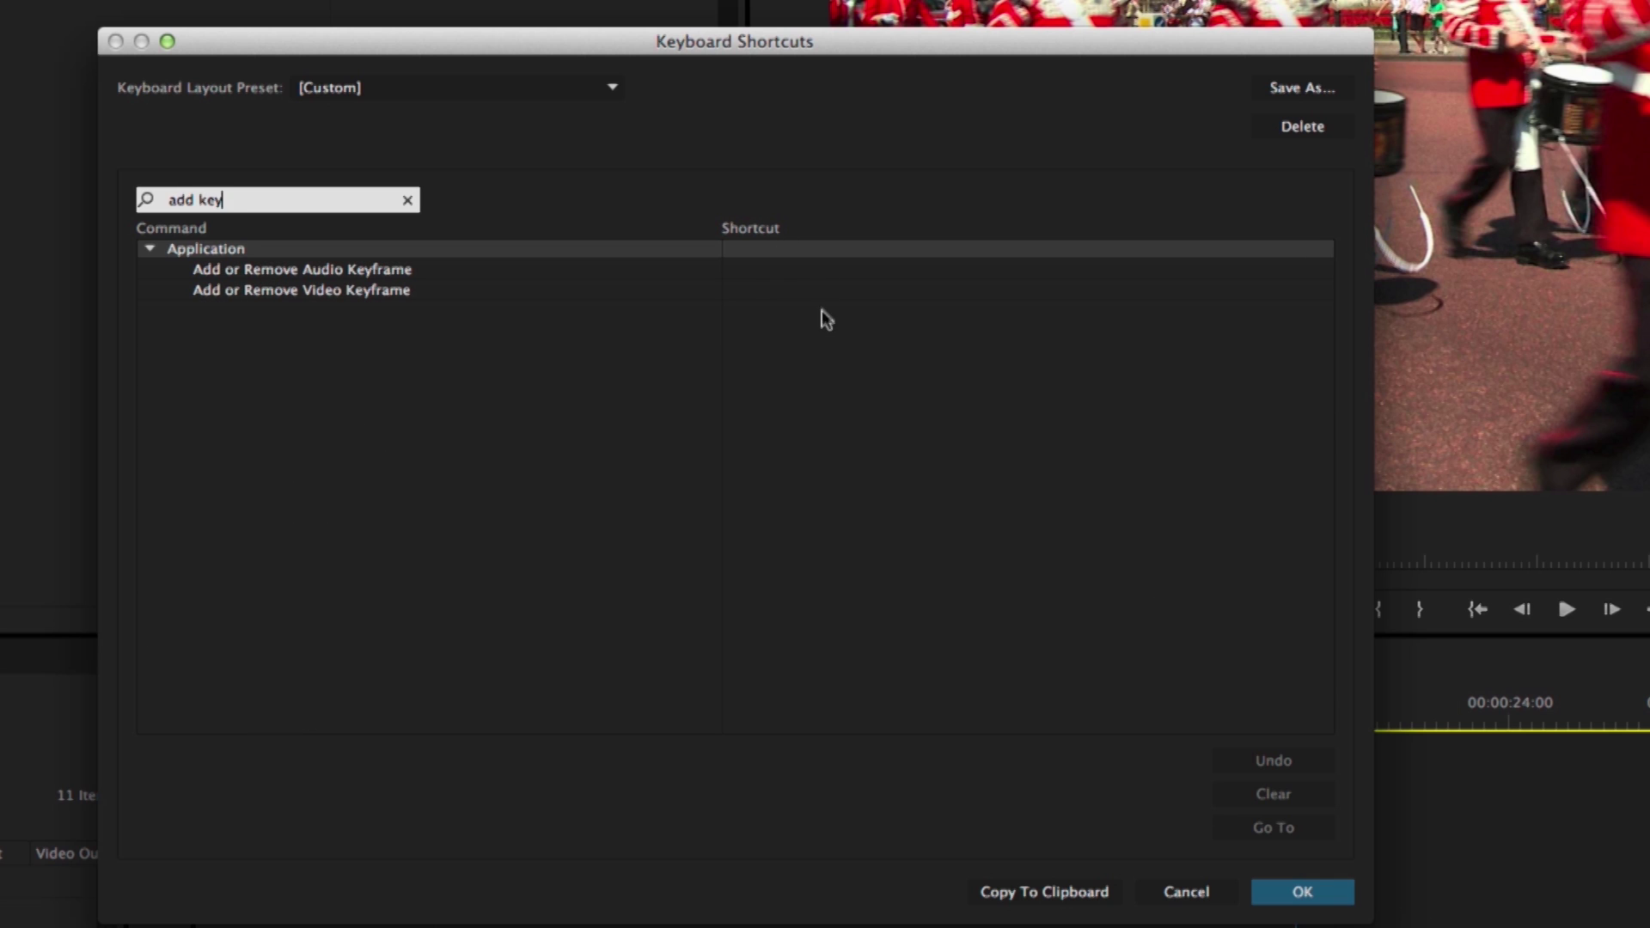
{"action": "left_click", "coordinate": [746, 292]}
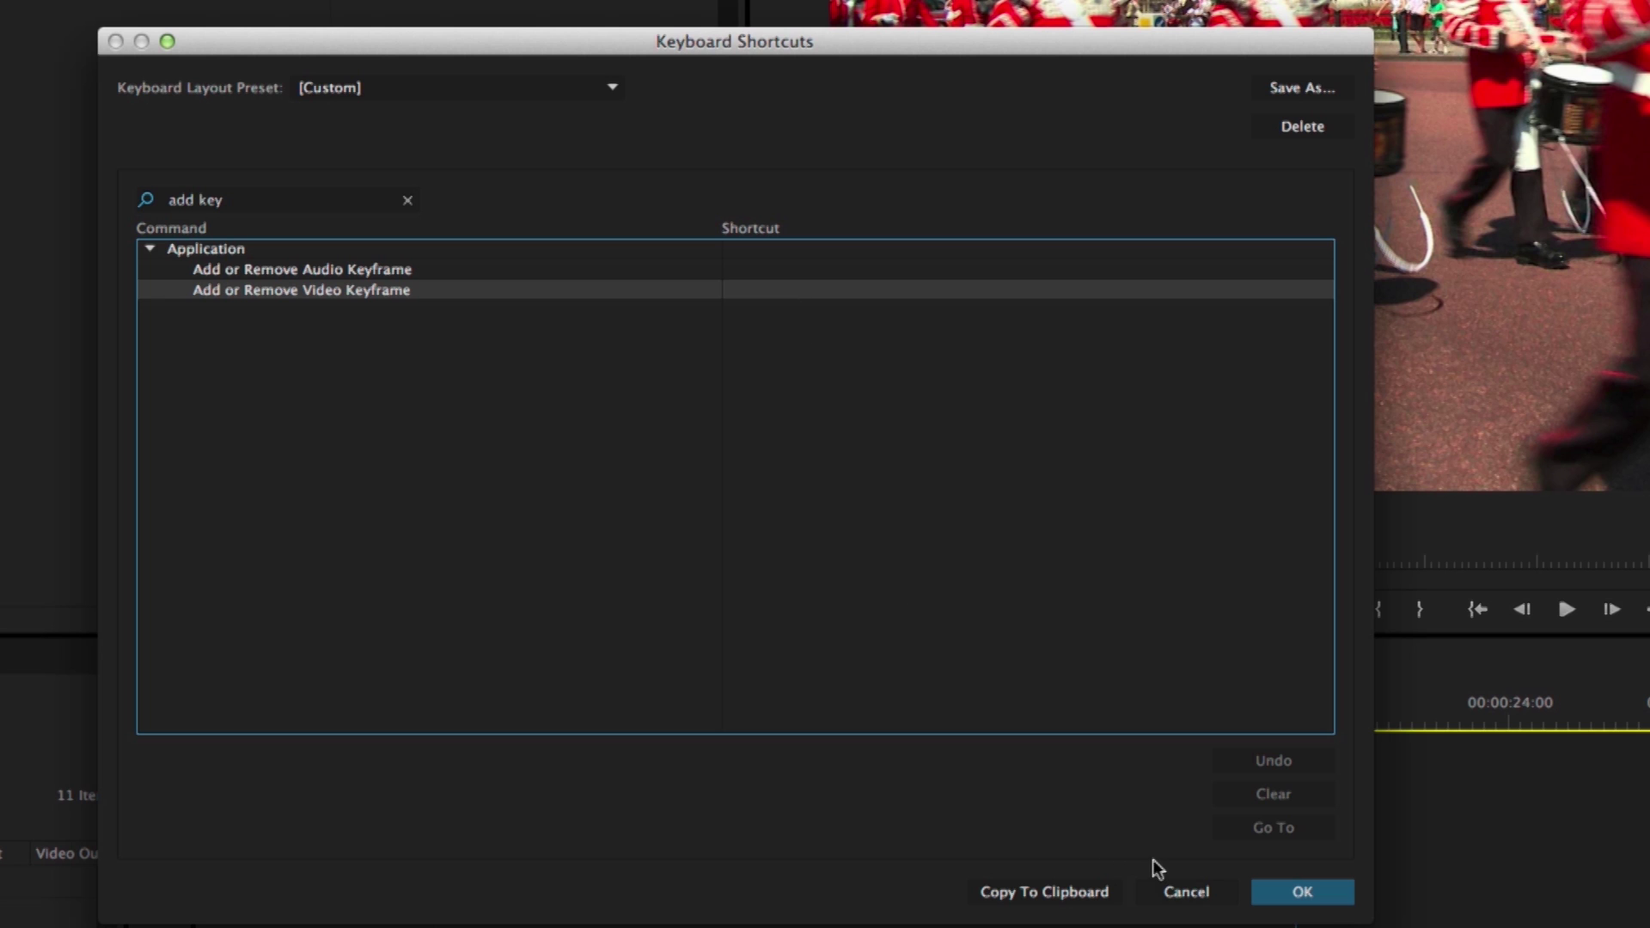
{"action": "left_click", "coordinate": [1181, 892]}
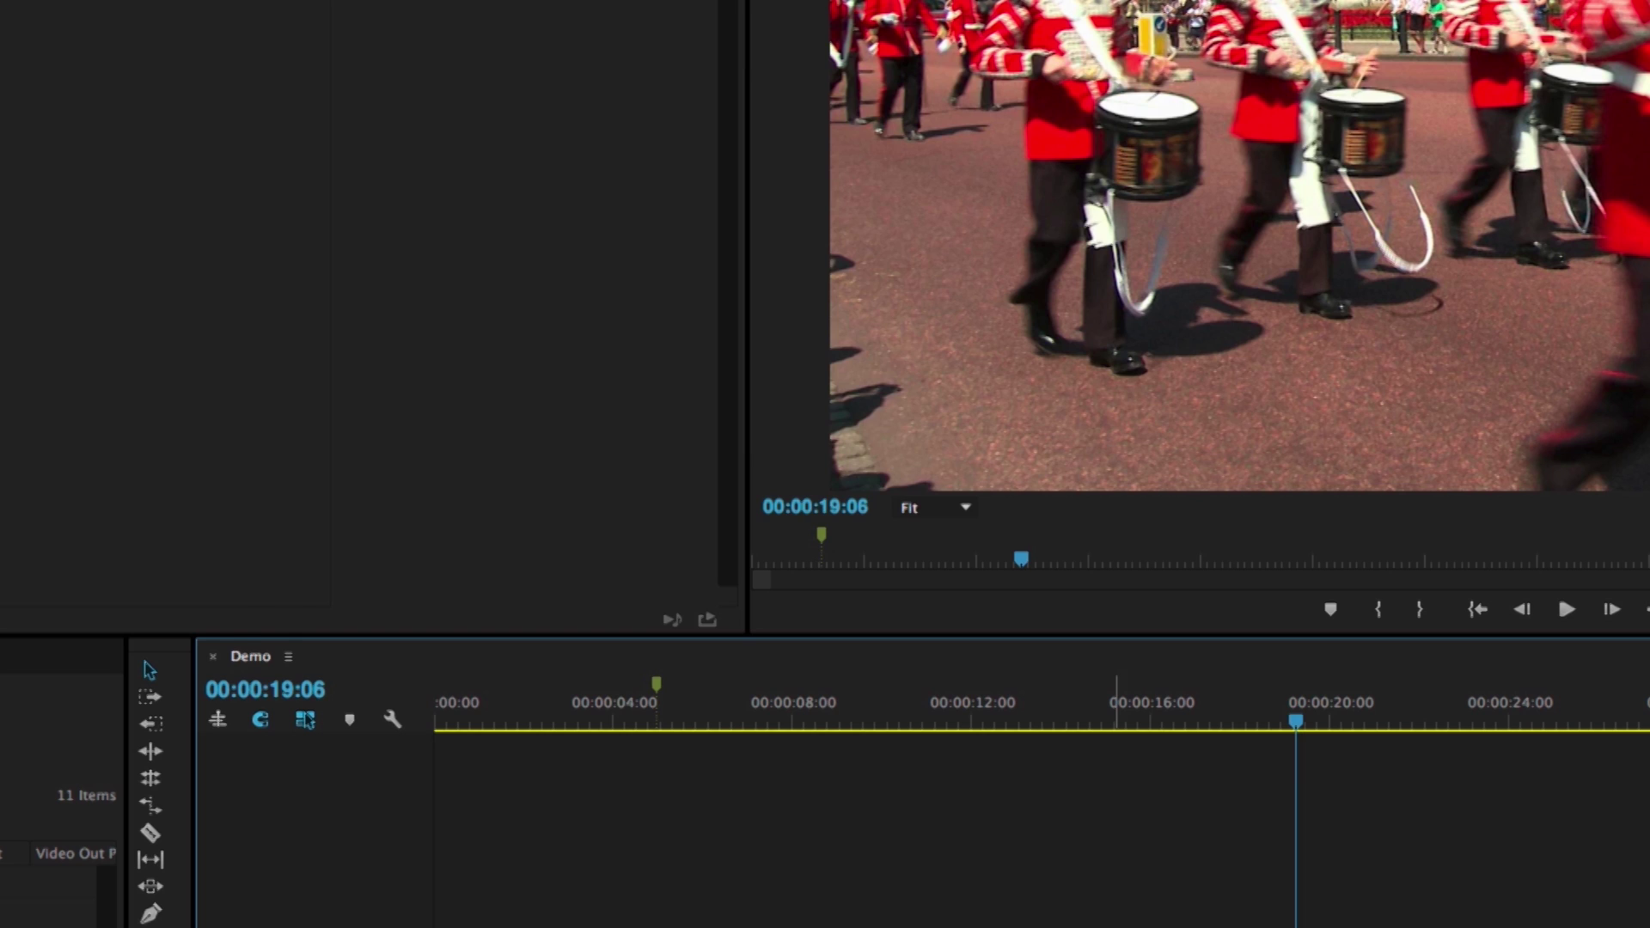
- Find the Zoom to Frame command in the keyboard shortcuts by searching "zoom to" and close the settings without saving
{"action": "key", "text": "super+alt+k"}
{"action": "type", "text": "zoom "}
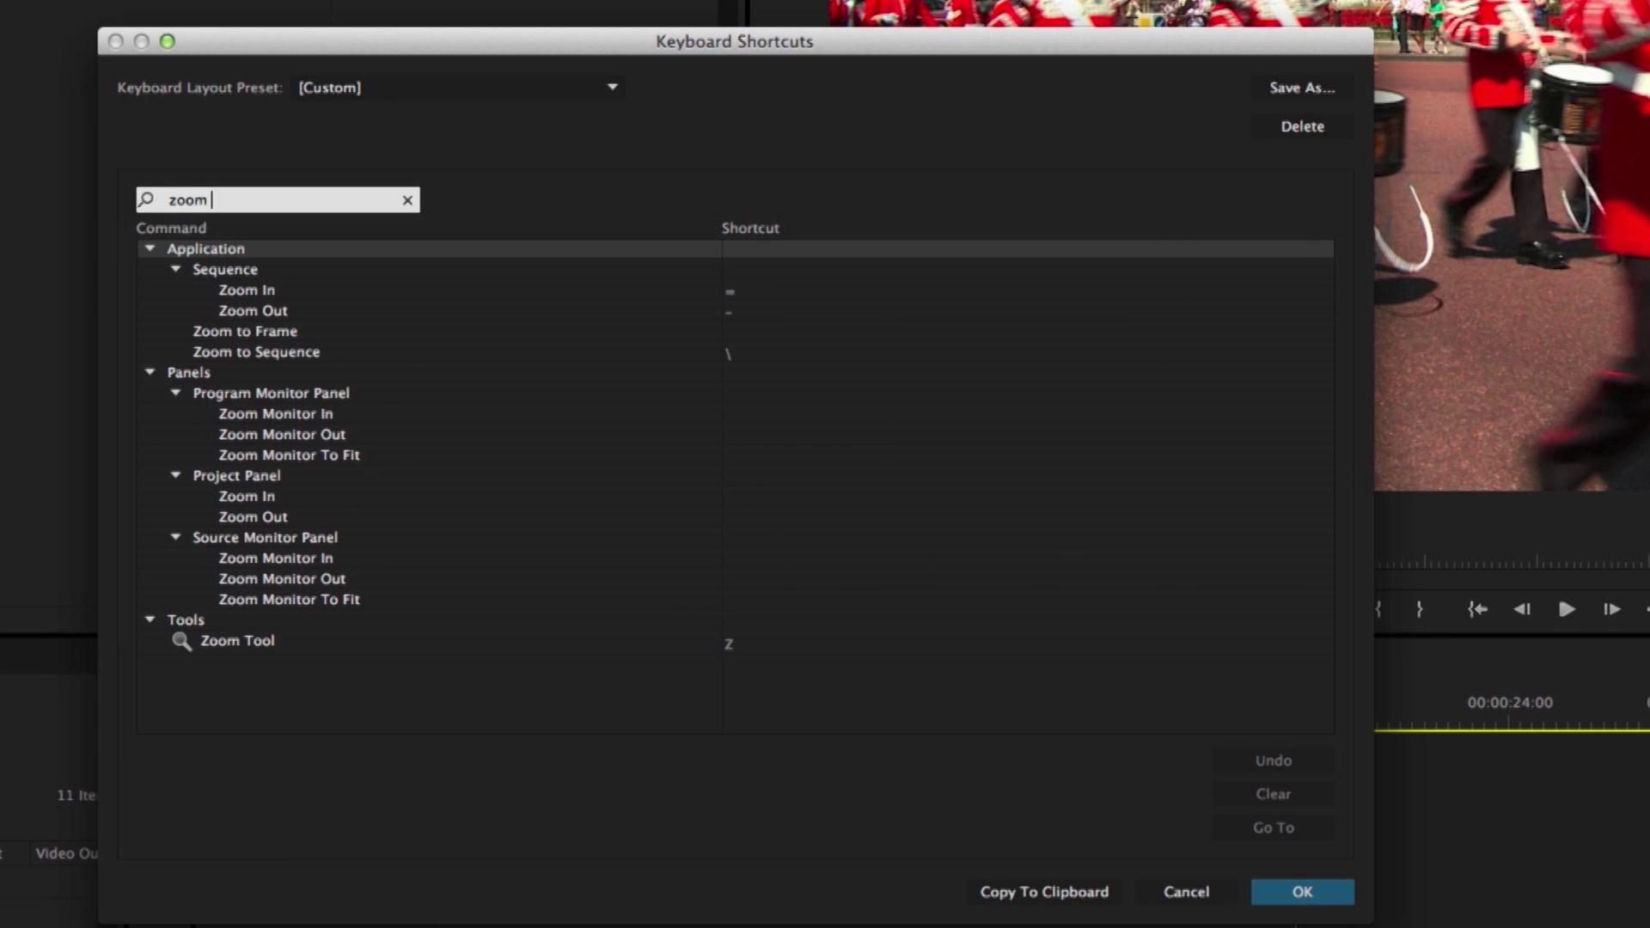
{"action": "type", "text": "to"}
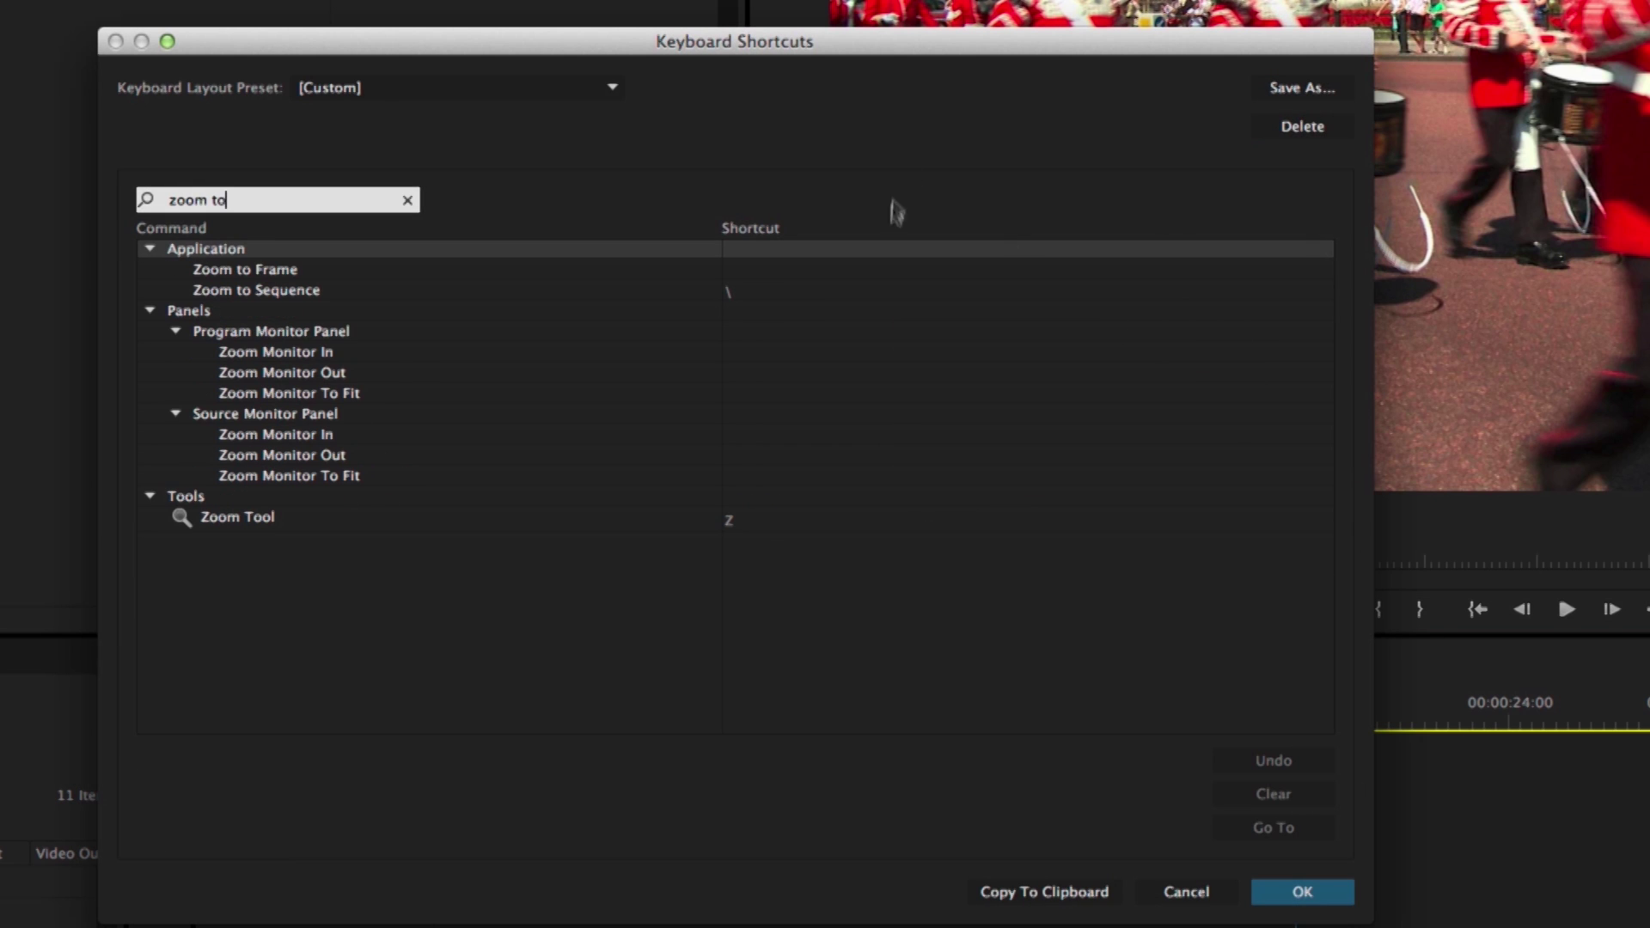
{"action": "left_click", "coordinate": [743, 270]}
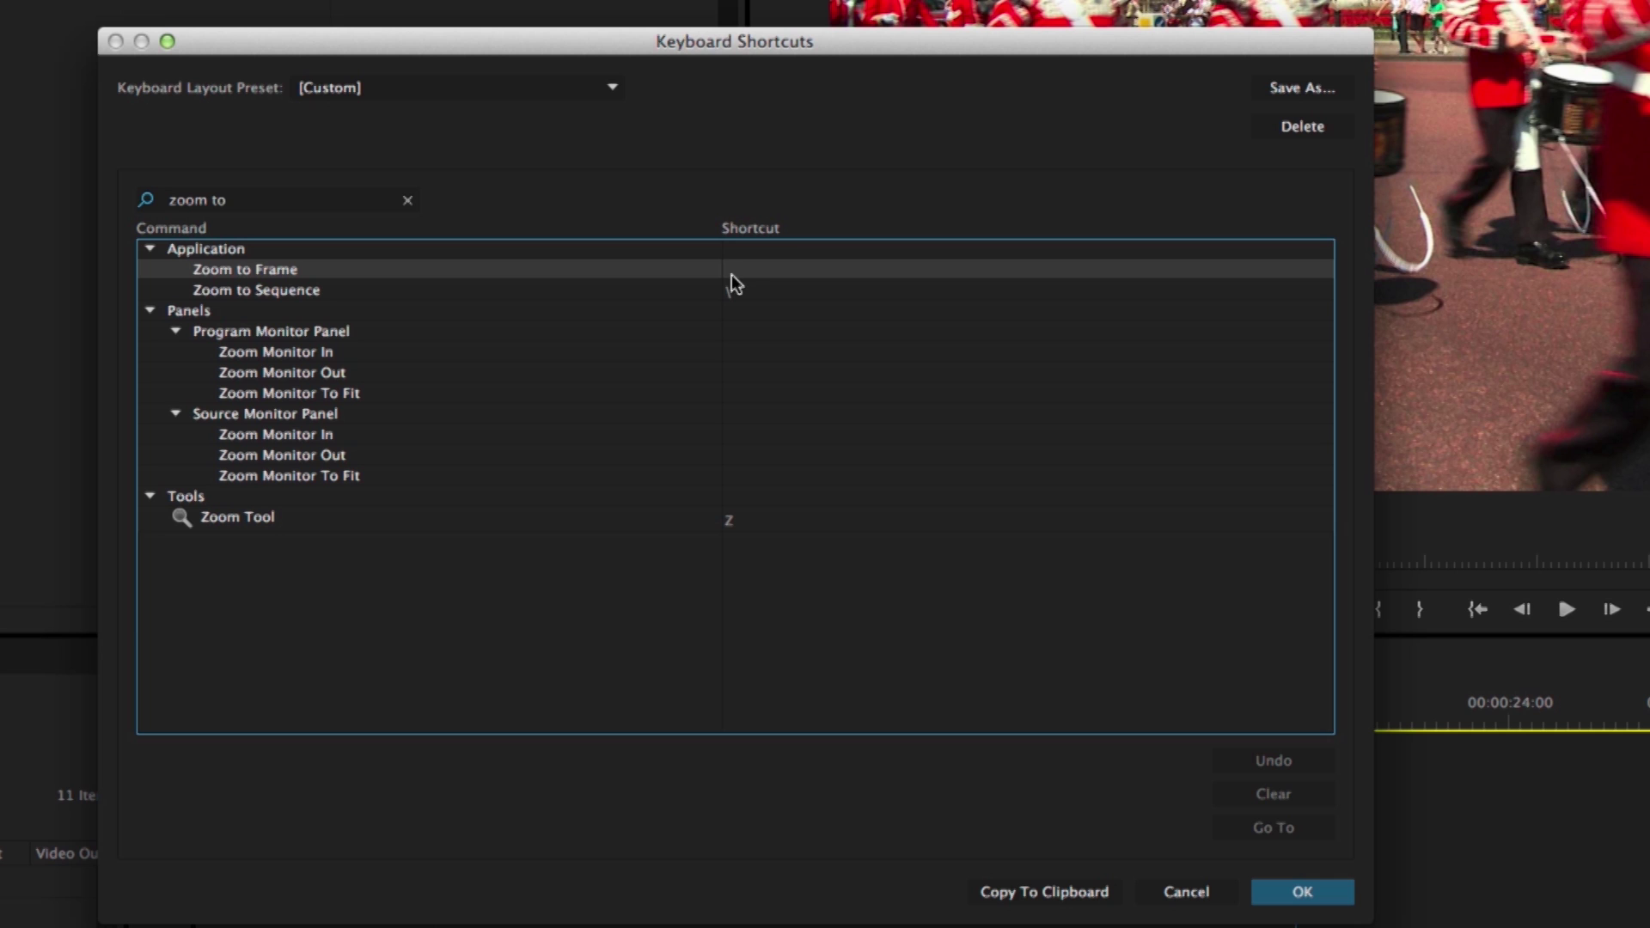
{"action": "left_click", "coordinate": [1183, 894]}
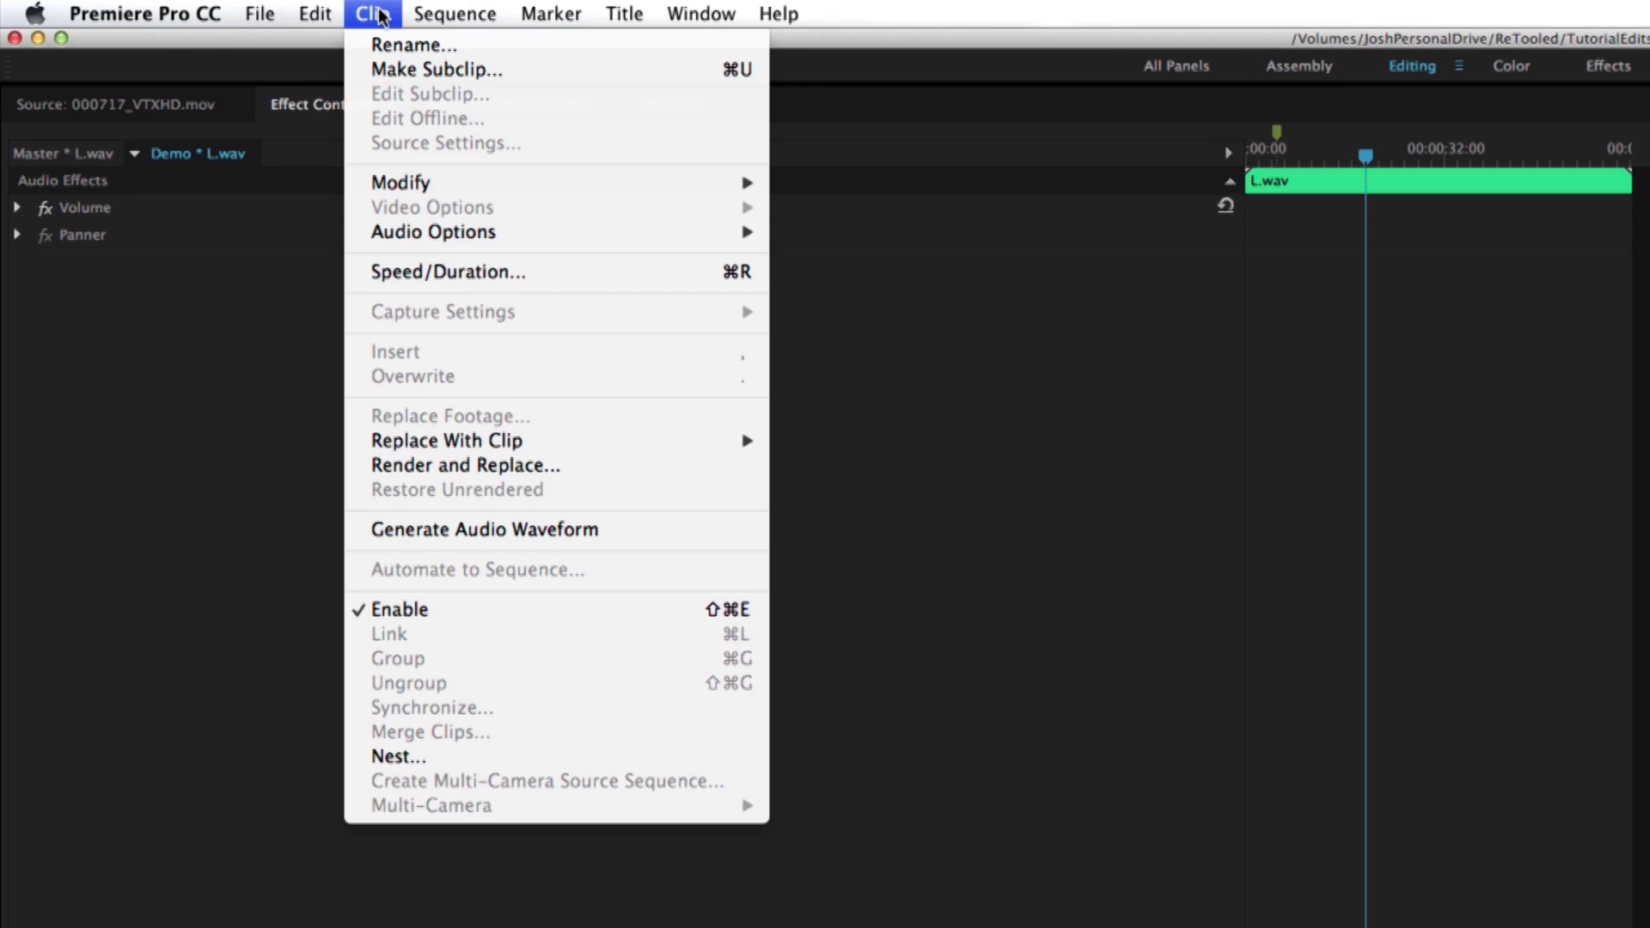
- Generate the audio waveform for the L.wav clip
{"action": "left_click", "coordinate": [376, 14]}
{"action": "left_click", "coordinate": [375, 13]}
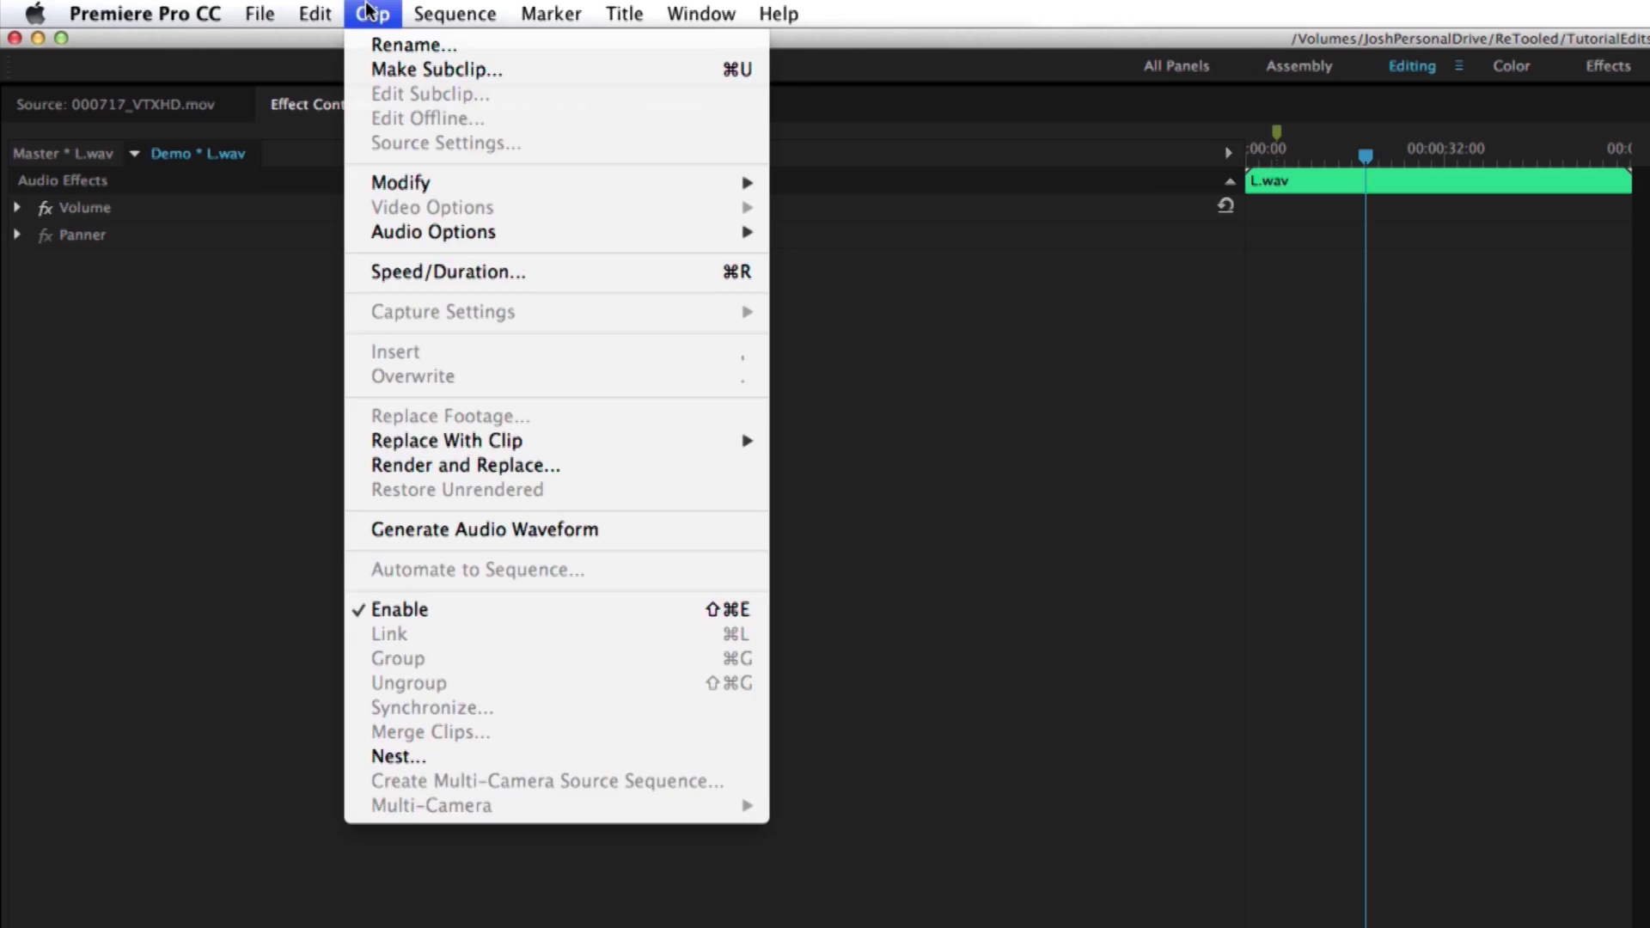
{"action": "left_click", "coordinate": [529, 533]}
{"action": "left_click", "coordinate": [510, 532]}
{"action": "left_click", "coordinate": [507, 532]}
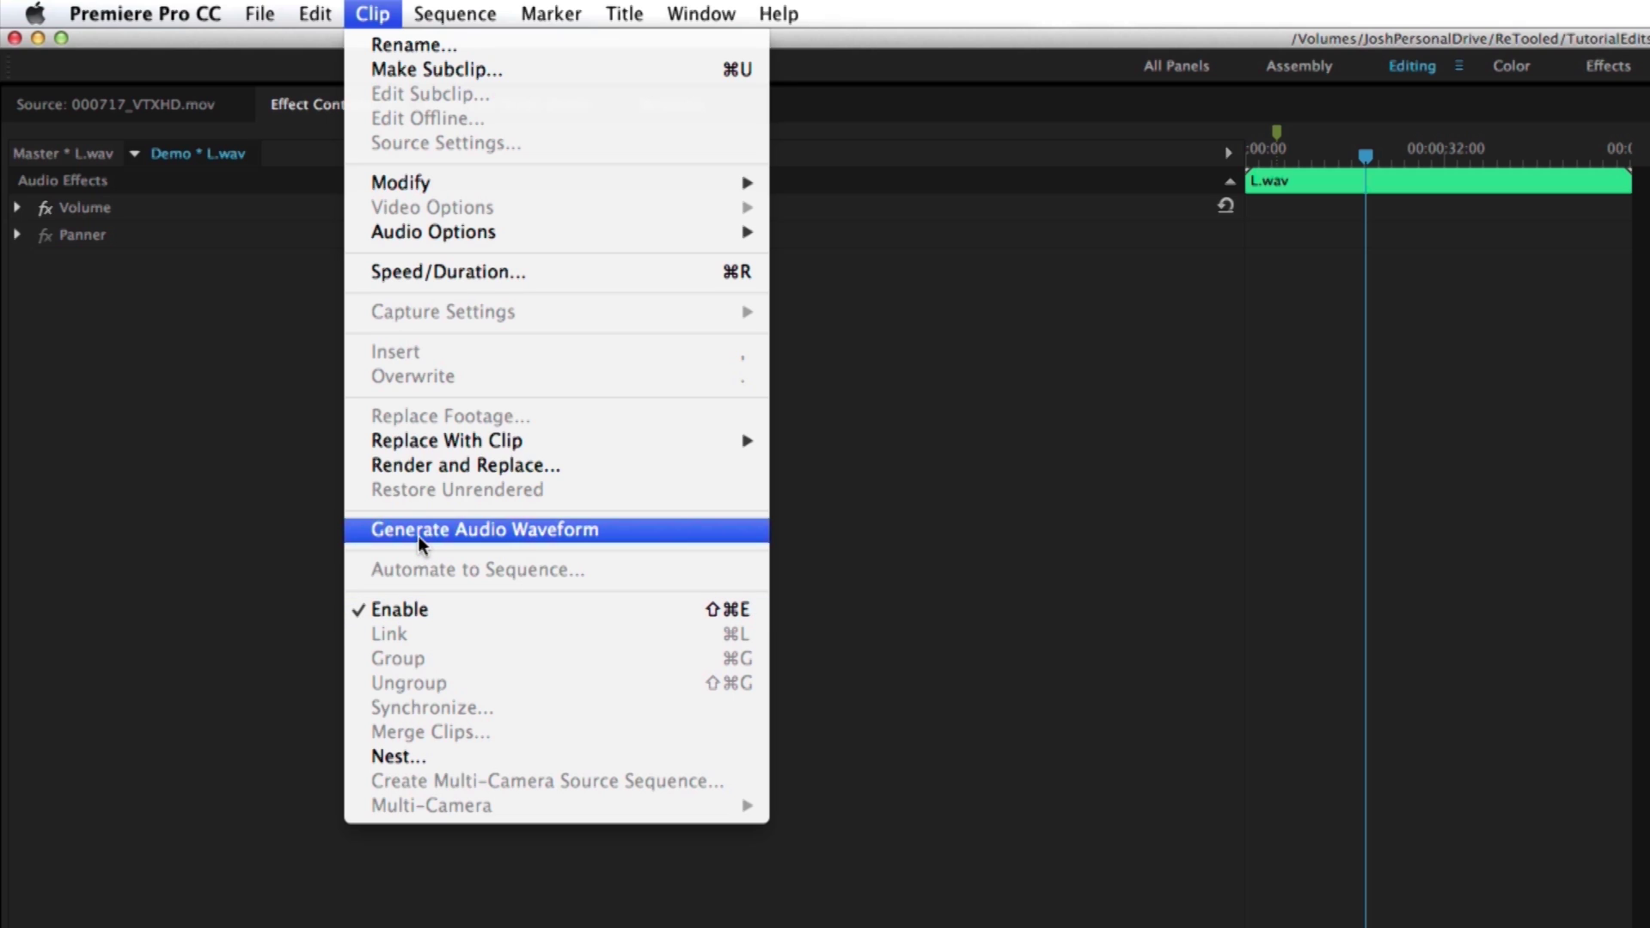
{"action": "left_click", "coordinate": [418, 535]}
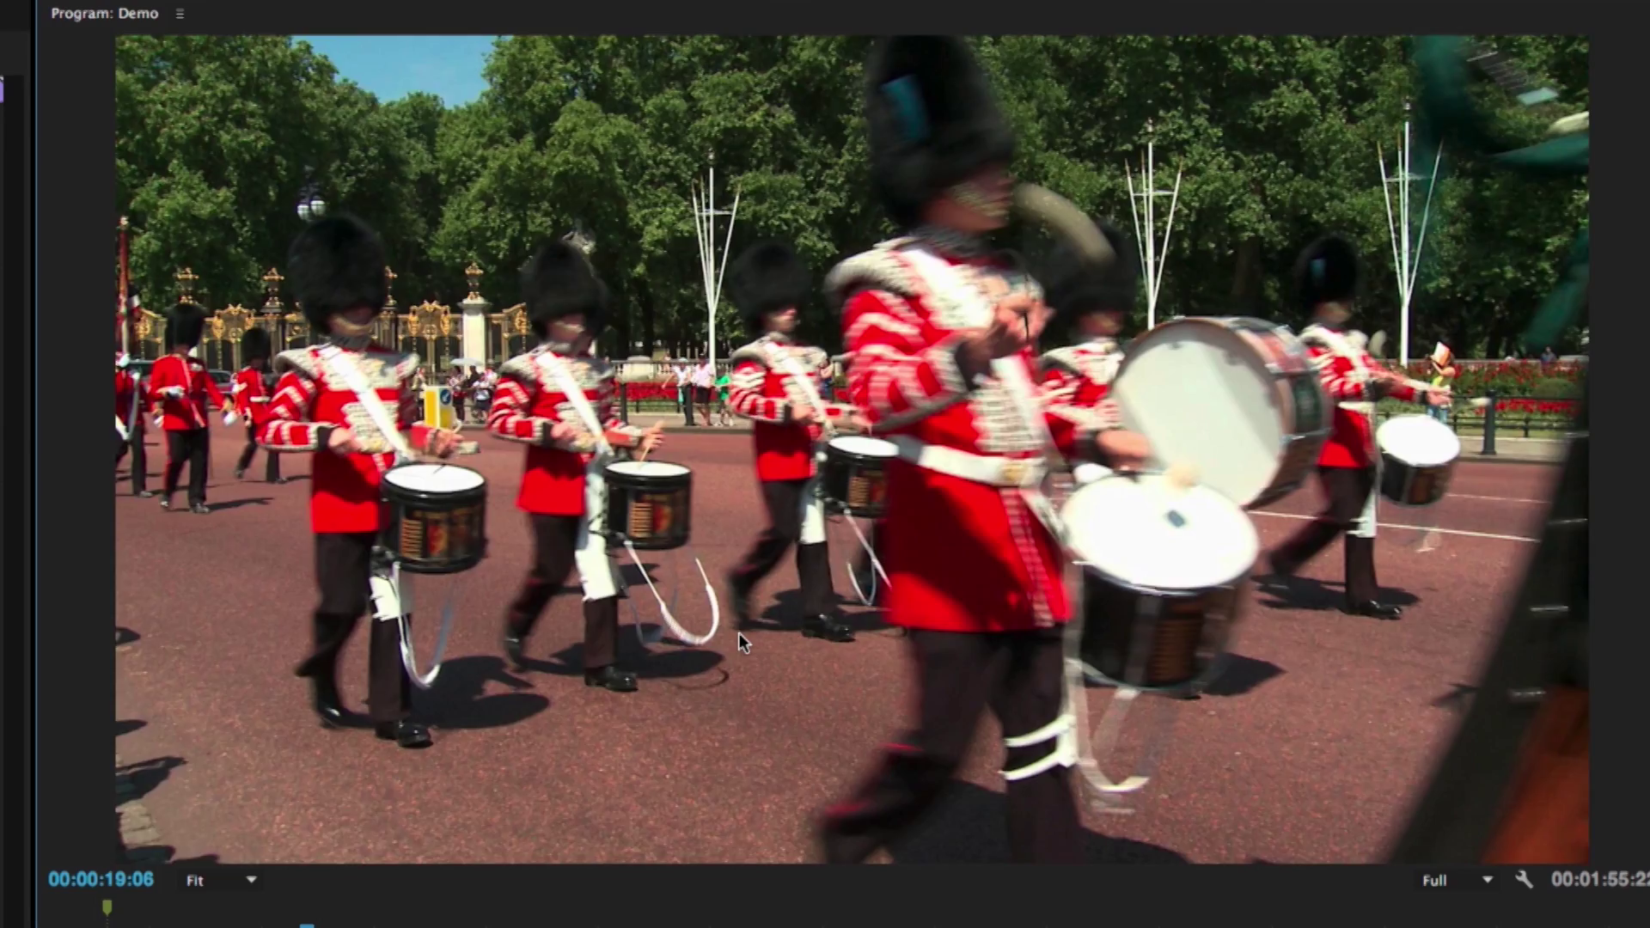
- Reposition clip 000717_VTXHD.mov directly in the program monitor so its frame sits slightly left and noticeably higher
{"action": "left_click_drag", "start_coordinate": [739, 633], "coordinate": [652, 615]}
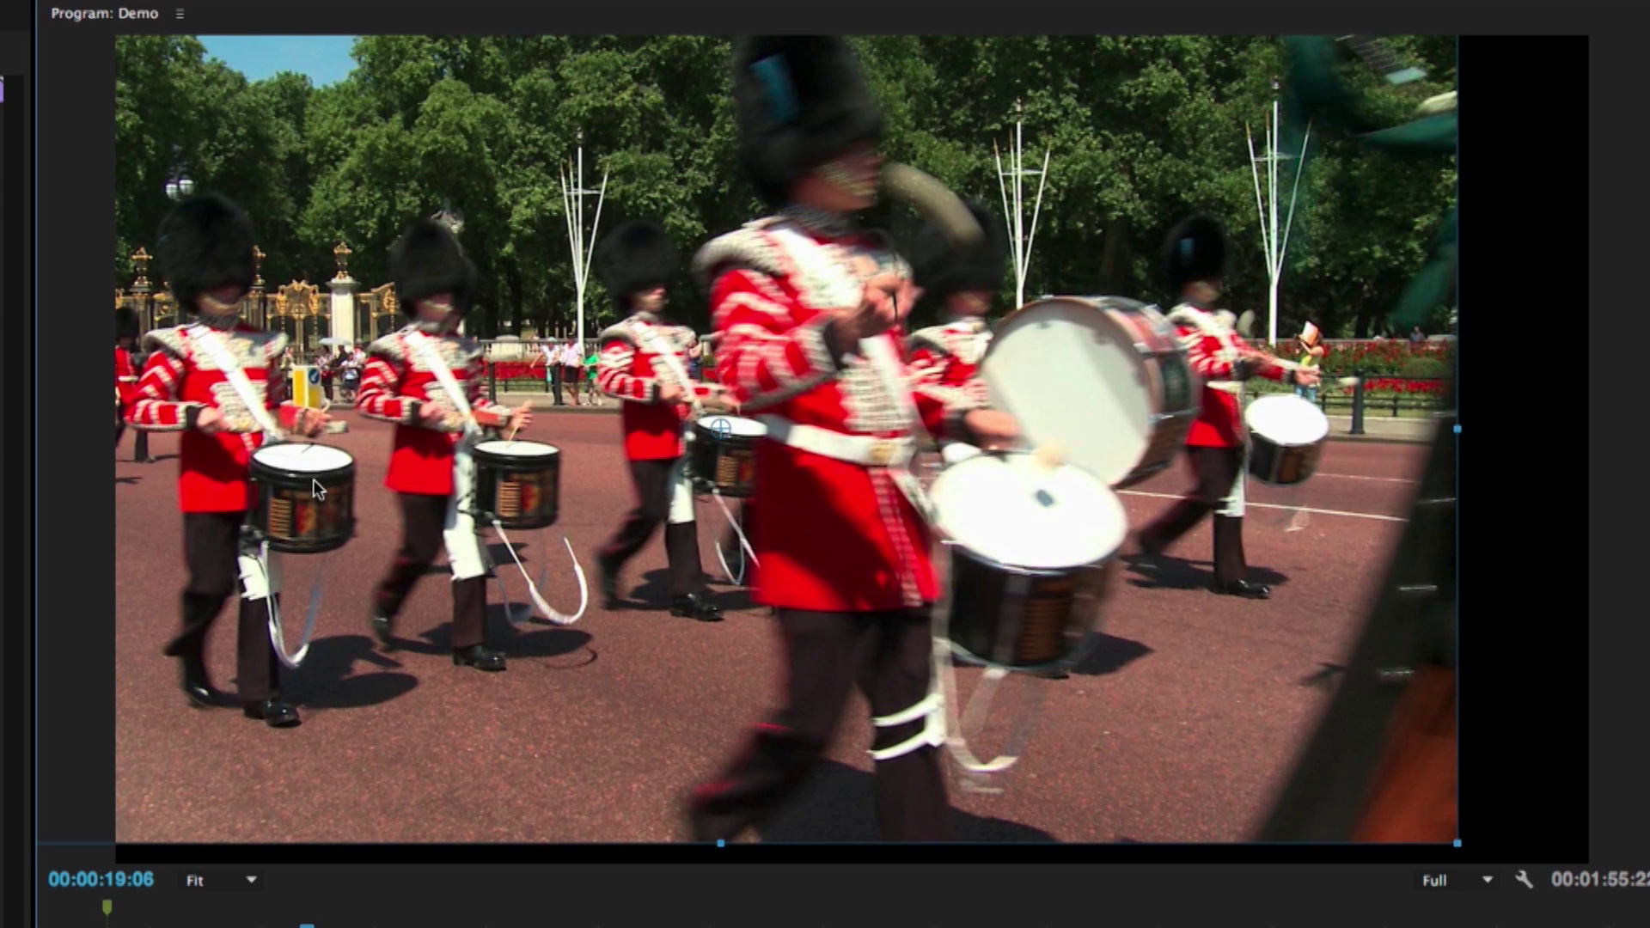
{"action": "left_click_drag", "start_coordinate": [670, 482], "coordinate": [647, 382]}
{"action": "left_click_drag", "start_coordinate": [421, 407], "coordinate": [519, 440]}
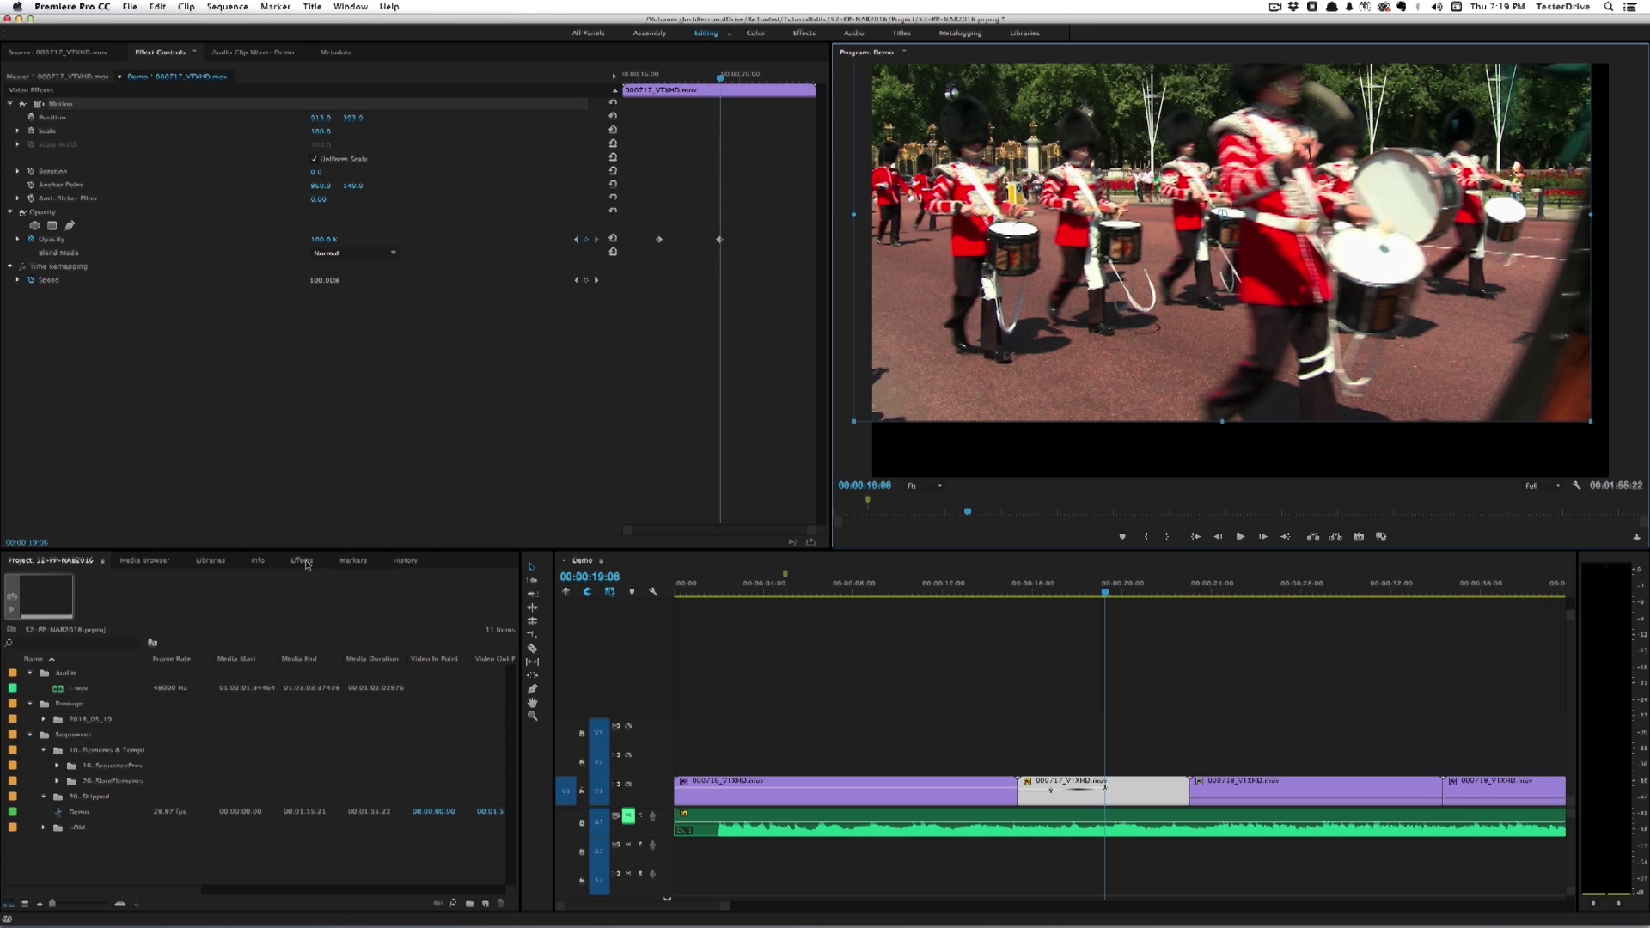
- Search the effects for "three way" and select Three-Way Color Corrector in the Obsolete video effects
{"action": "left_click", "coordinate": [302, 562]}
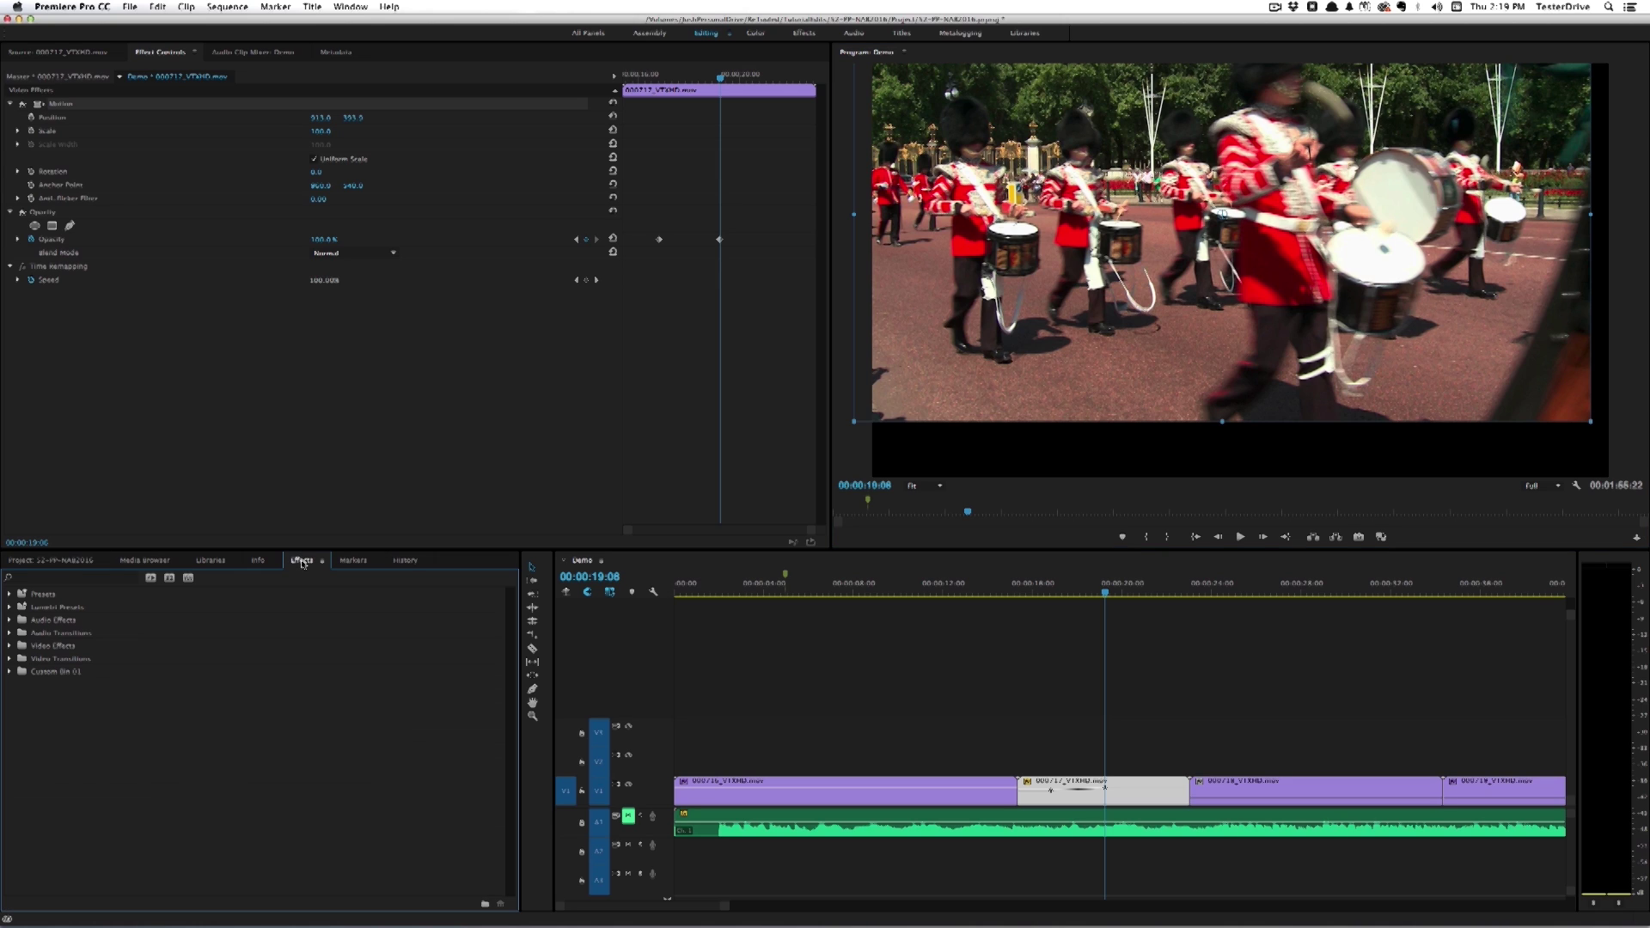
{"action": "left_click", "coordinate": [43, 580]}
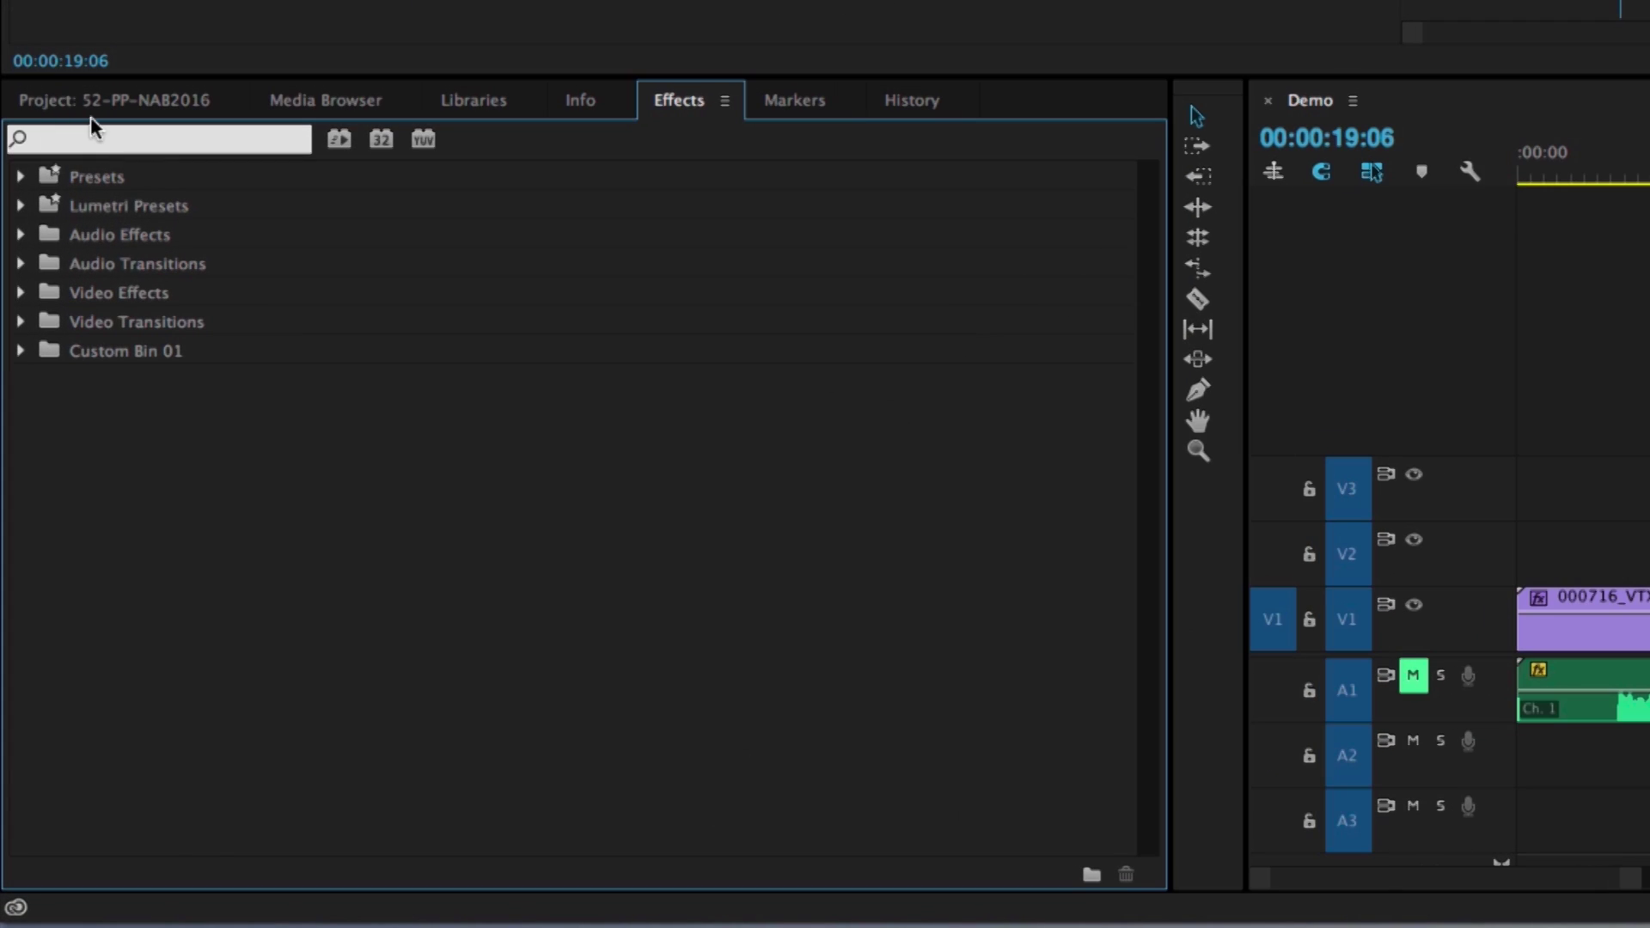
{"action": "type", "text": "three way"}
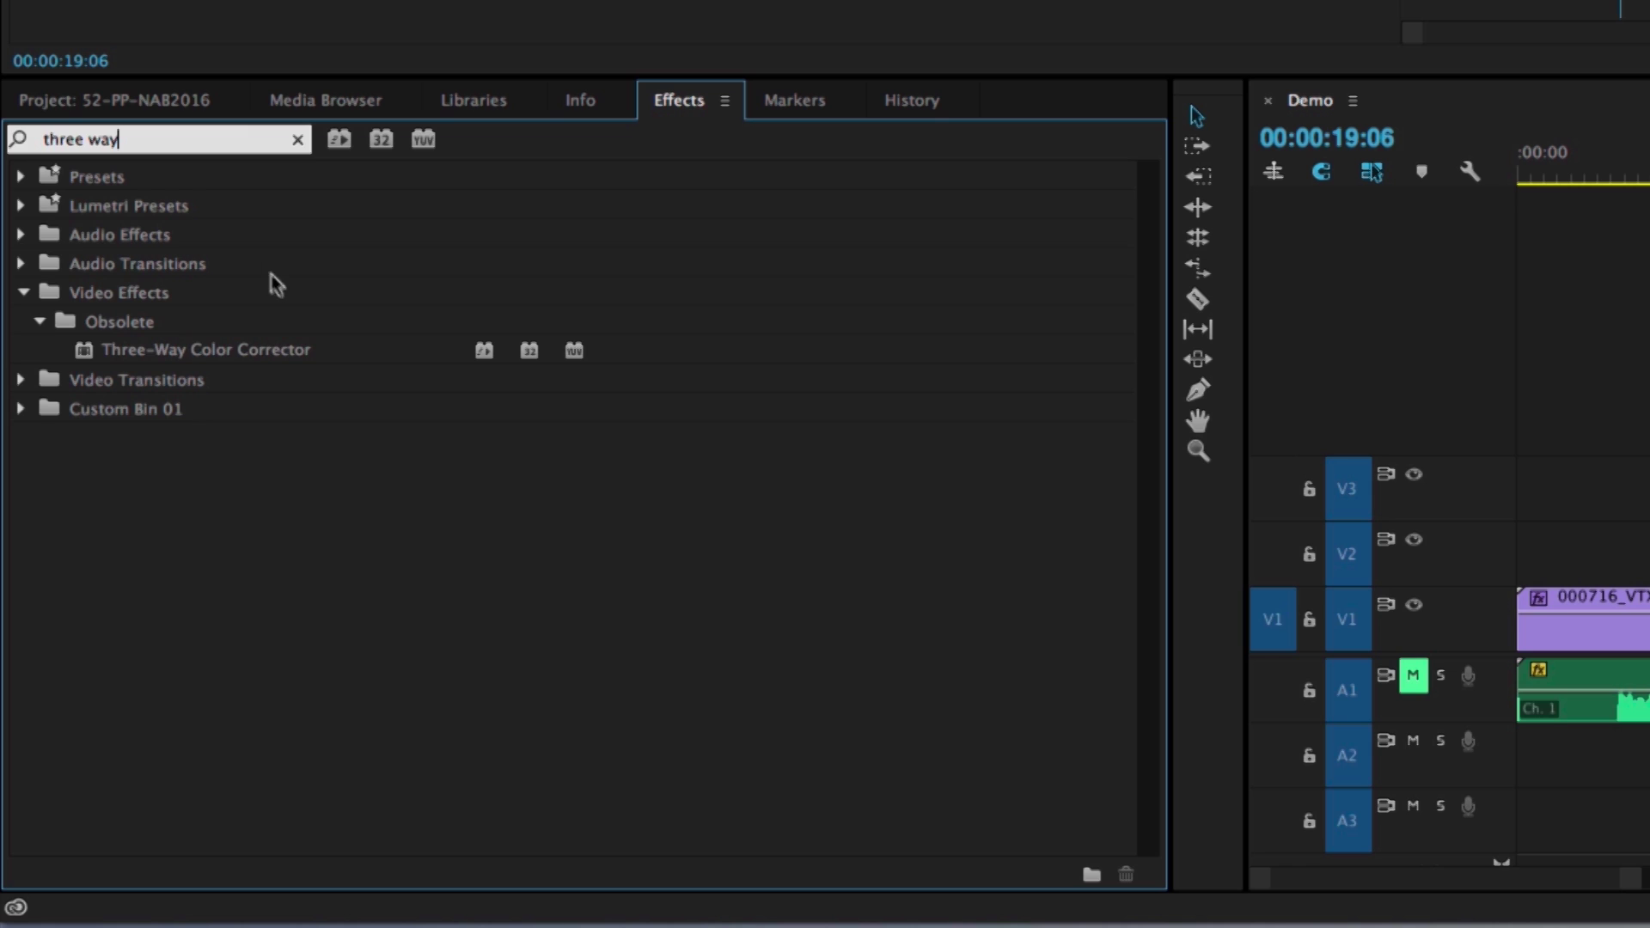
{"action": "left_click", "coordinate": [253, 351]}
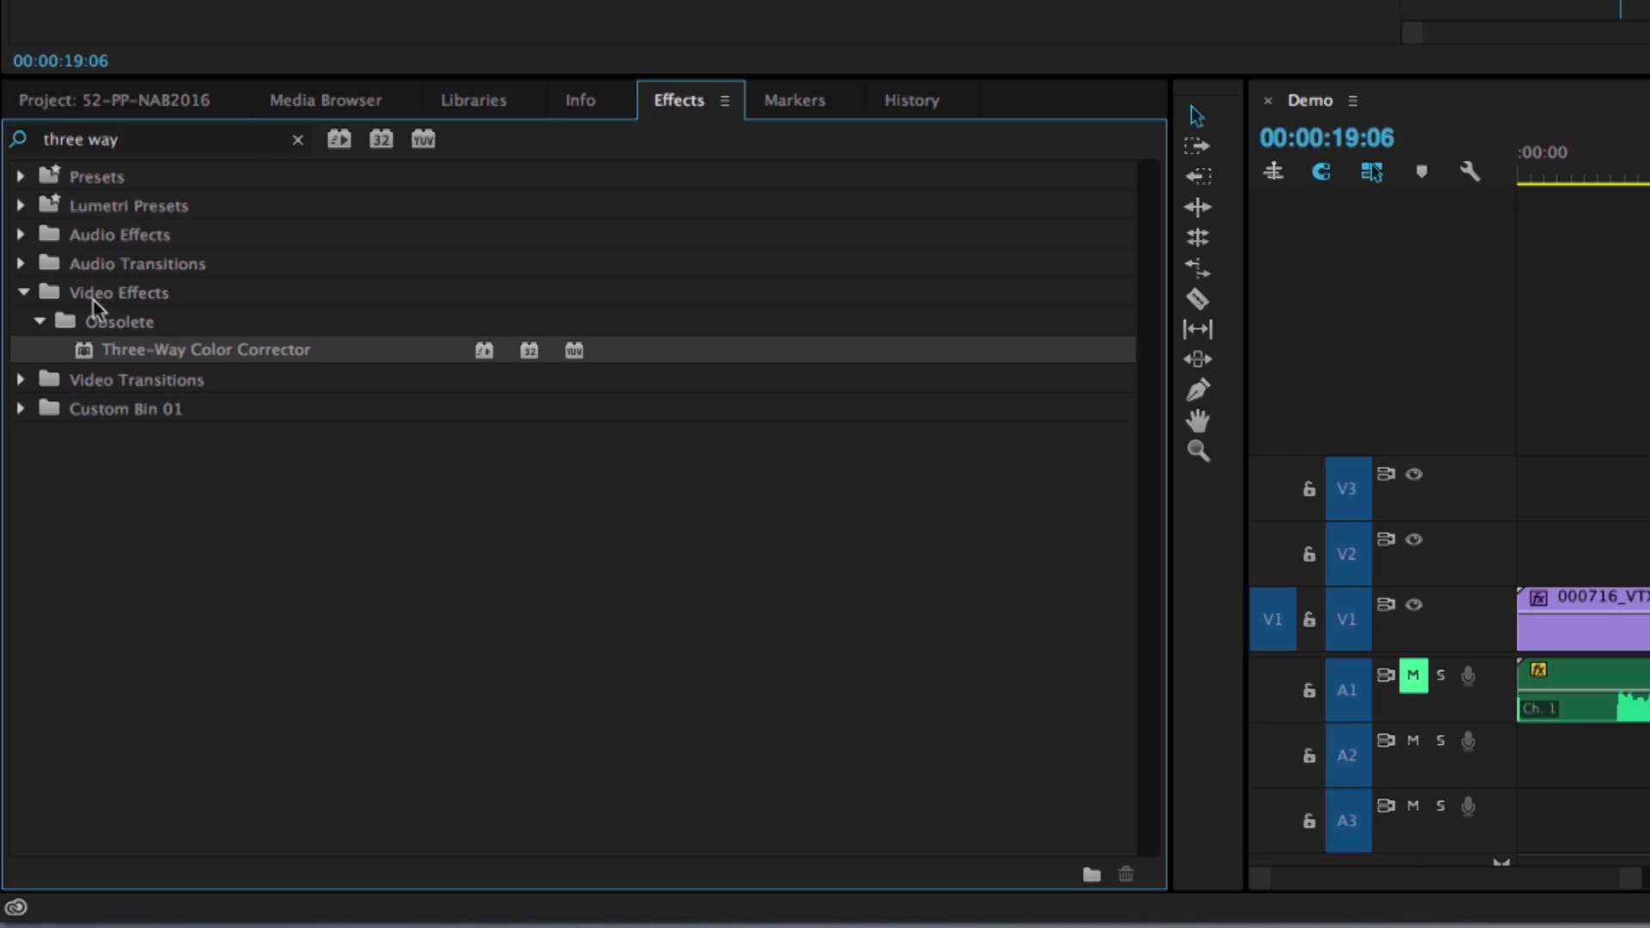
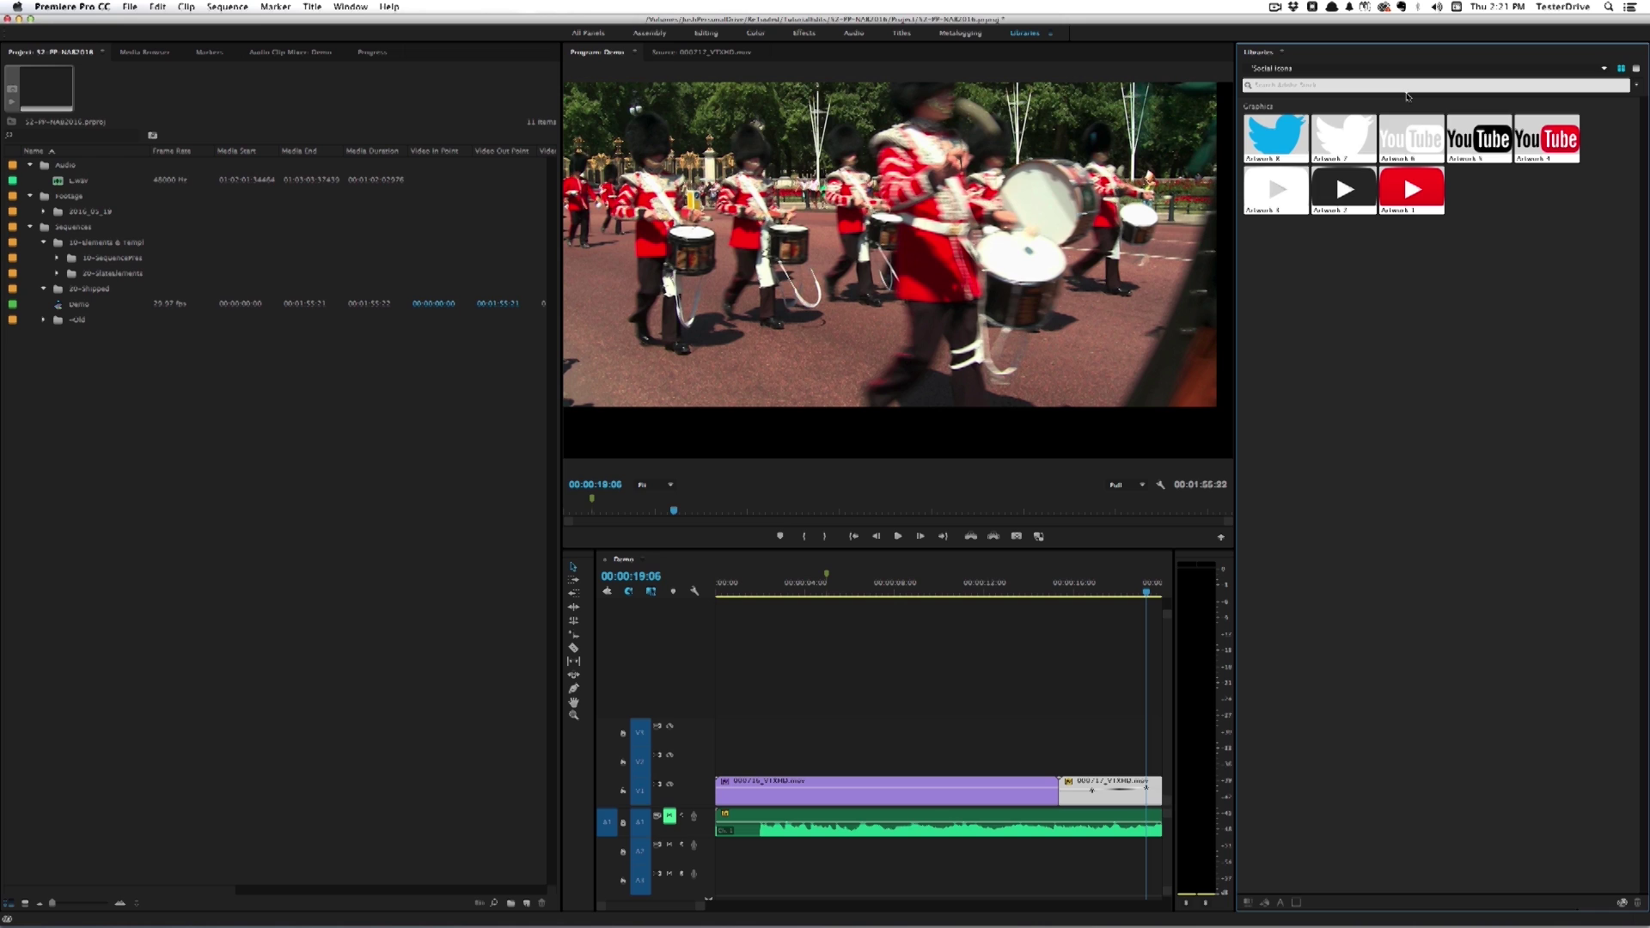
- Search Adobe Stock for horse videos in the library, start licensing the Horse riding video and cancel the purchase
{"action": "type", "text": "N"}
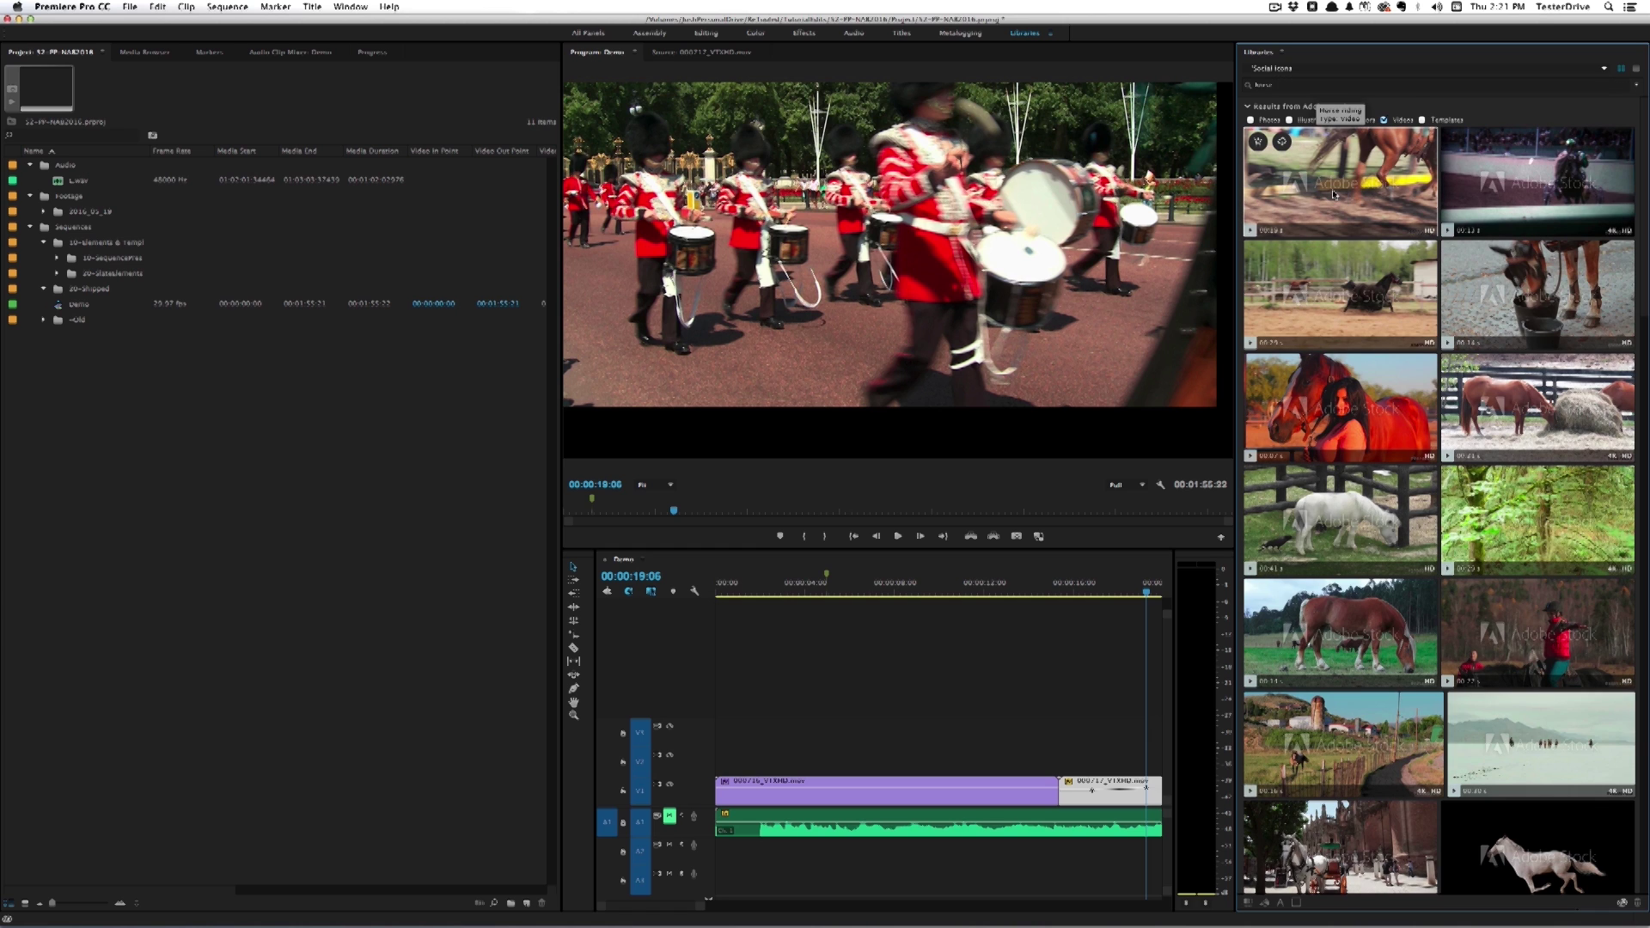
{"action": "left_click", "coordinate": [1256, 144]}
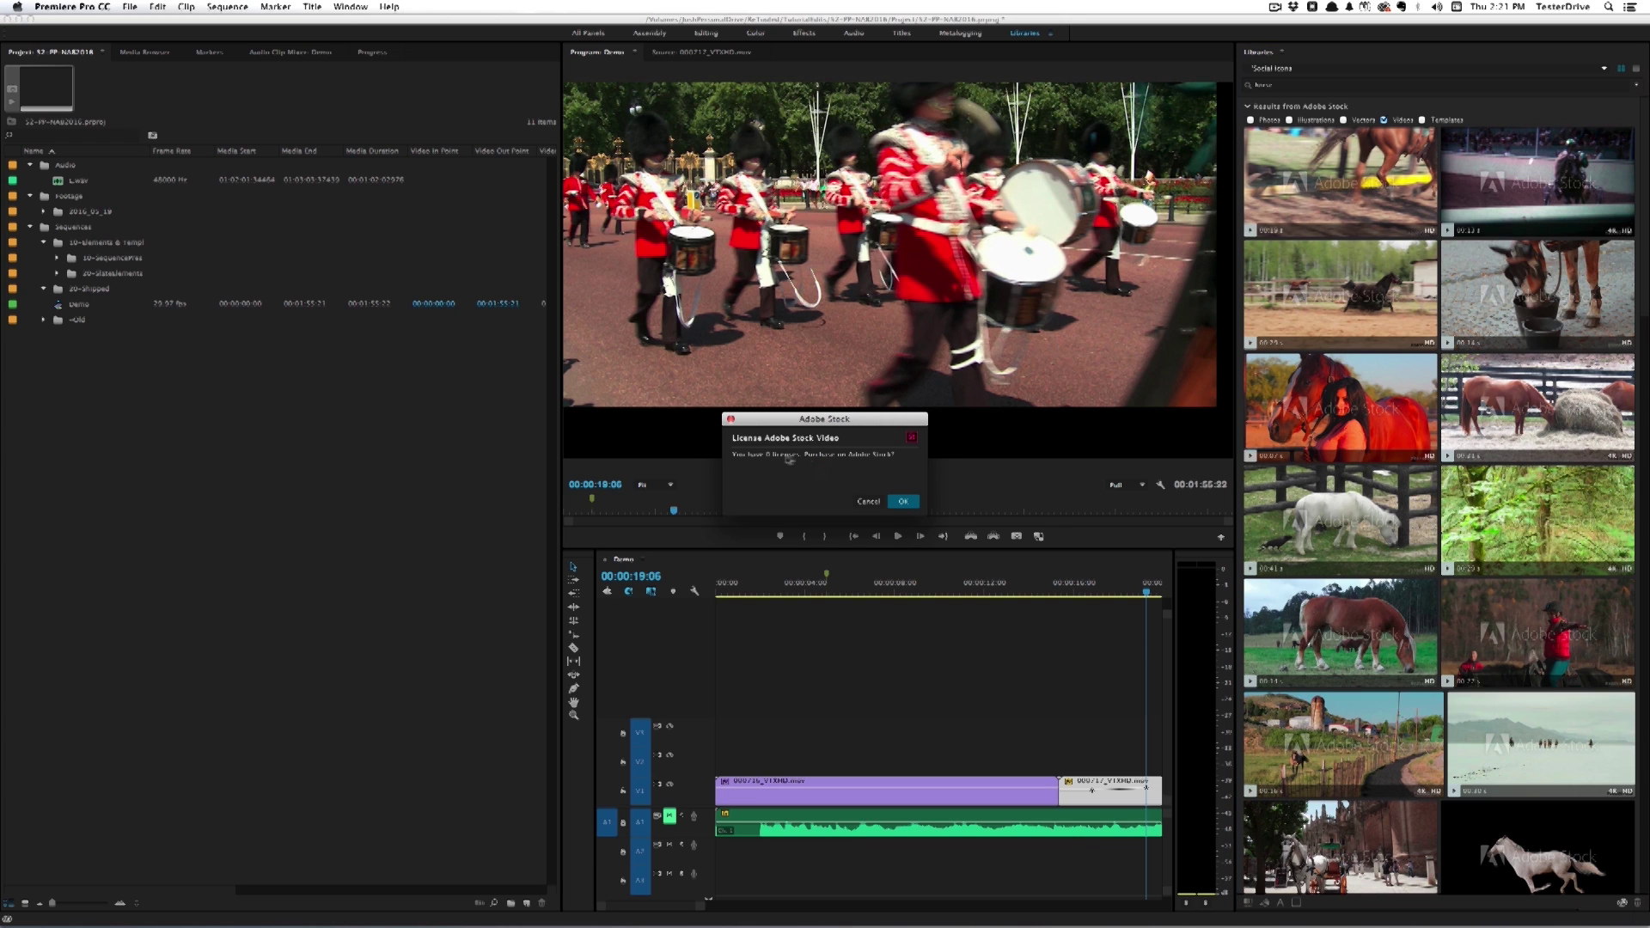
{"action": "left_click", "coordinate": [872, 503]}
- Save a preview of the Horse riding stock video to the Social Icons library and add it to the project
{"action": "right_click", "coordinate": [1301, 196]}
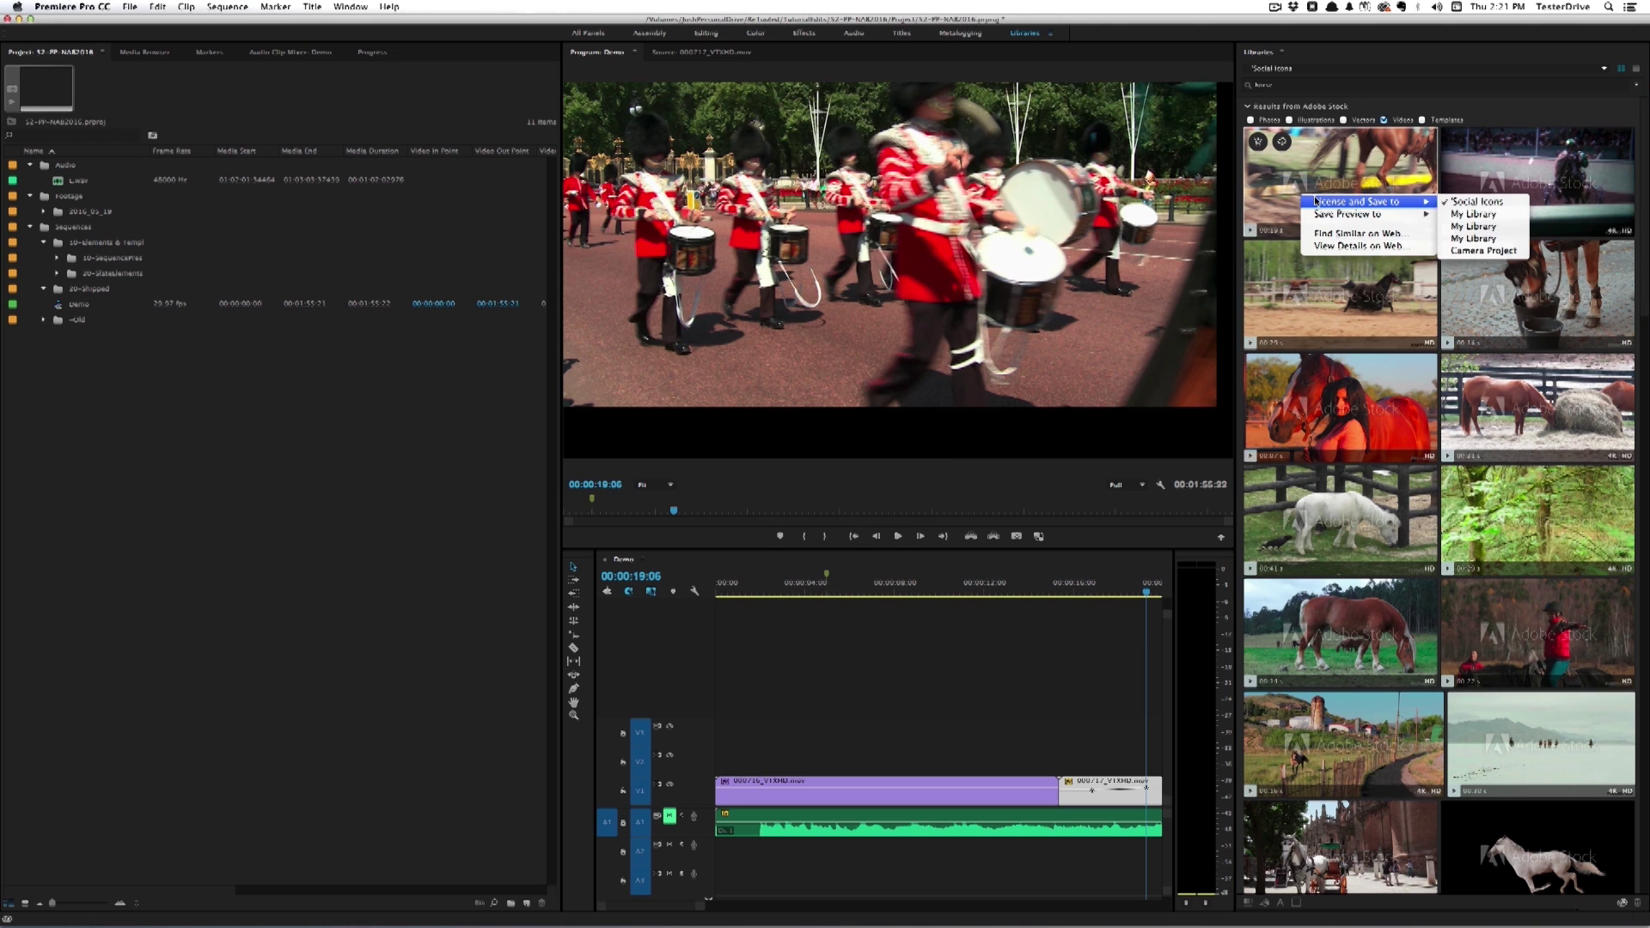
{"action": "left_click", "coordinate": [1315, 201]}
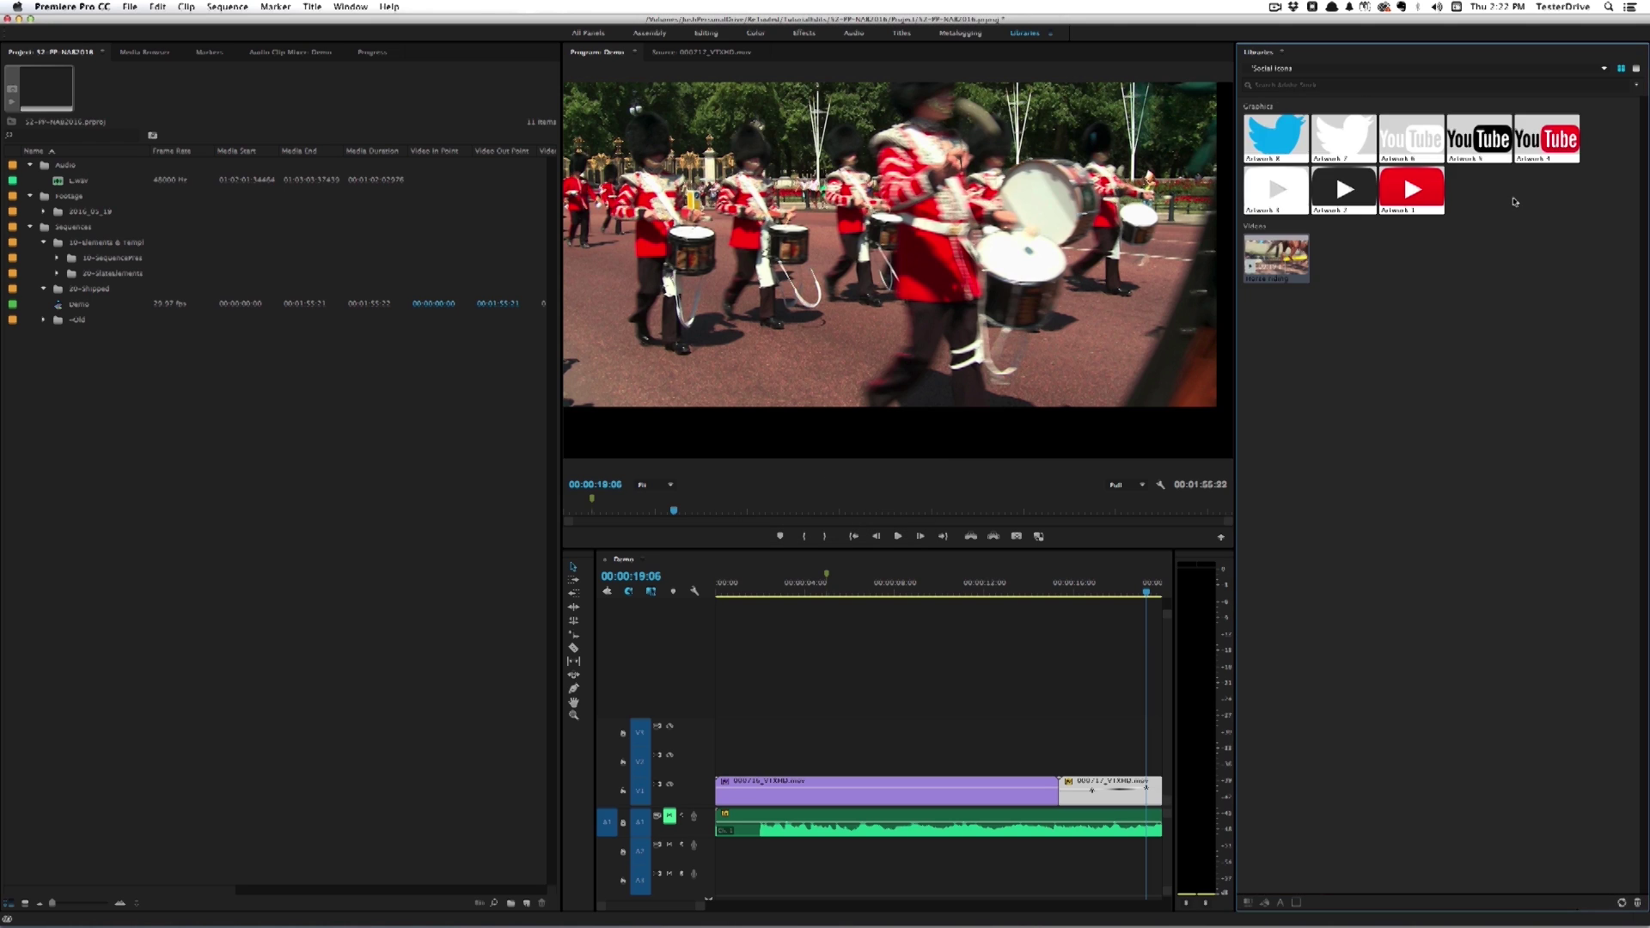
{"action": "right_click", "coordinate": [1304, 268]}
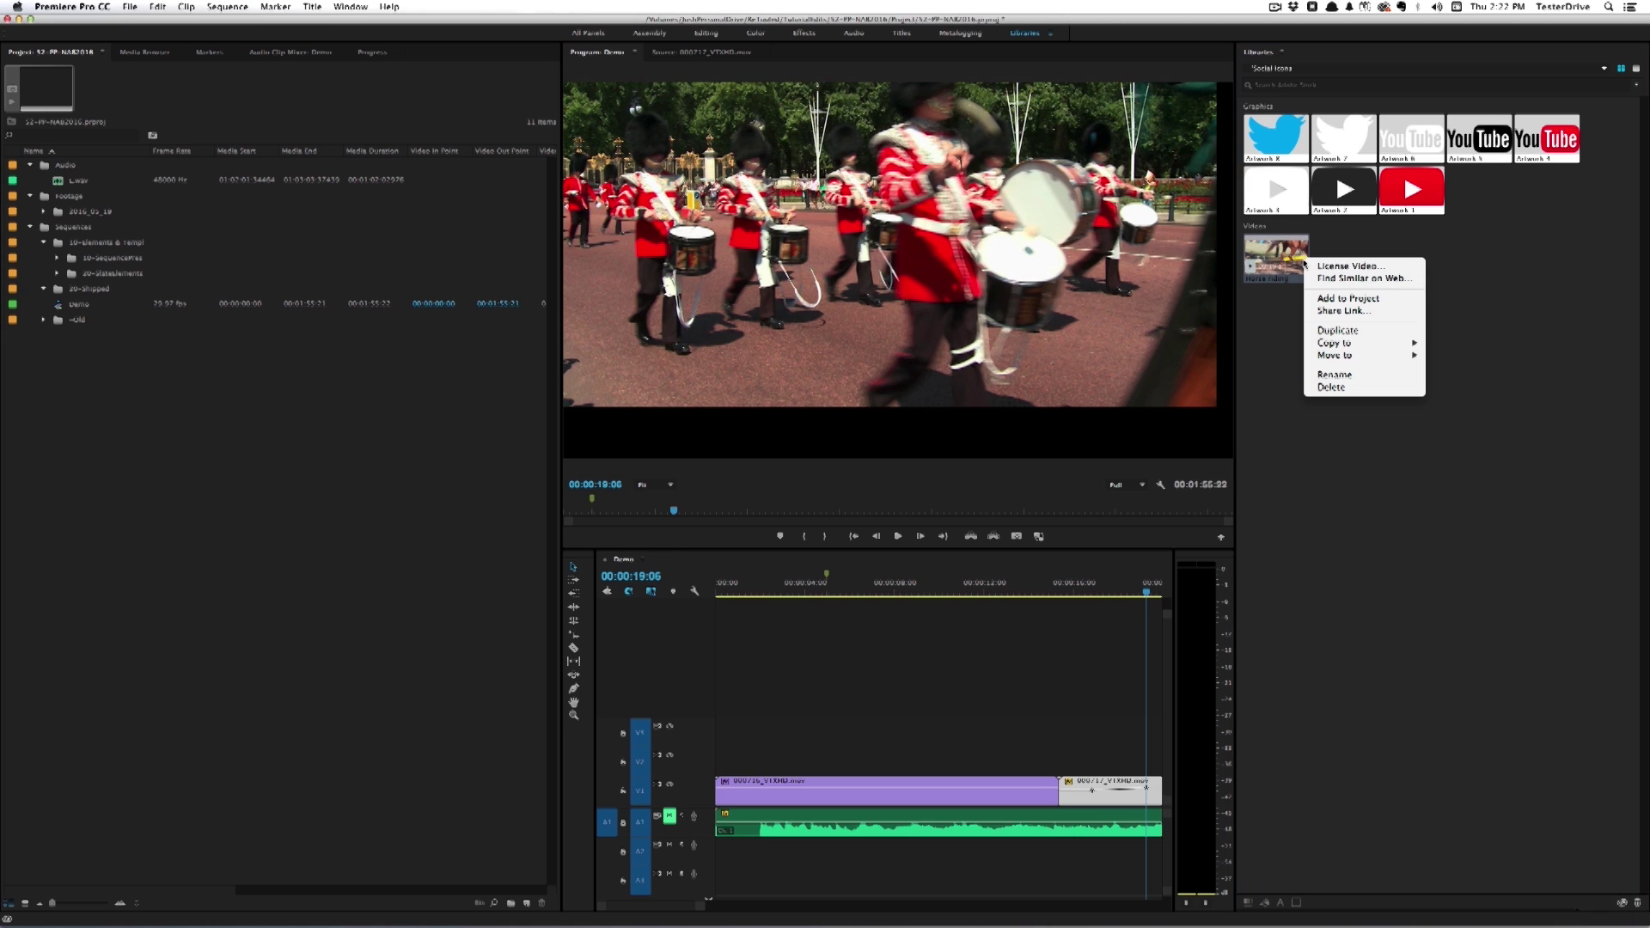
{"action": "left_click", "coordinate": [1331, 297]}
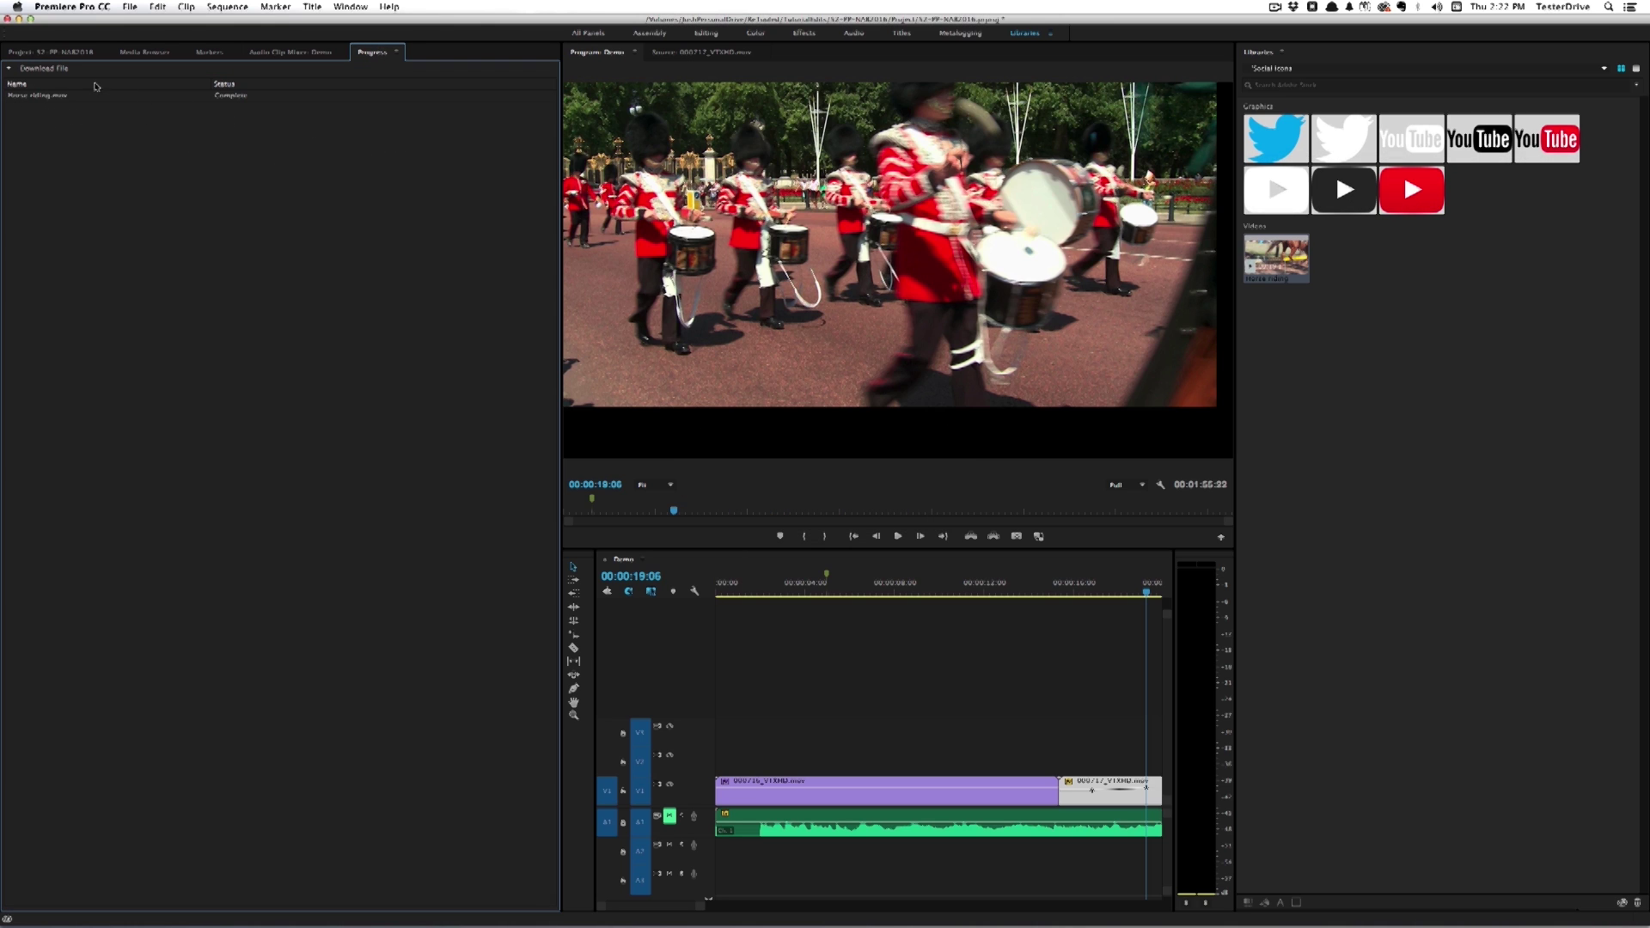
- Play Horse riding.mov in the source monitor, then start licensing it from the project list and cancel the purchase
{"action": "left_click", "coordinate": [58, 54]}
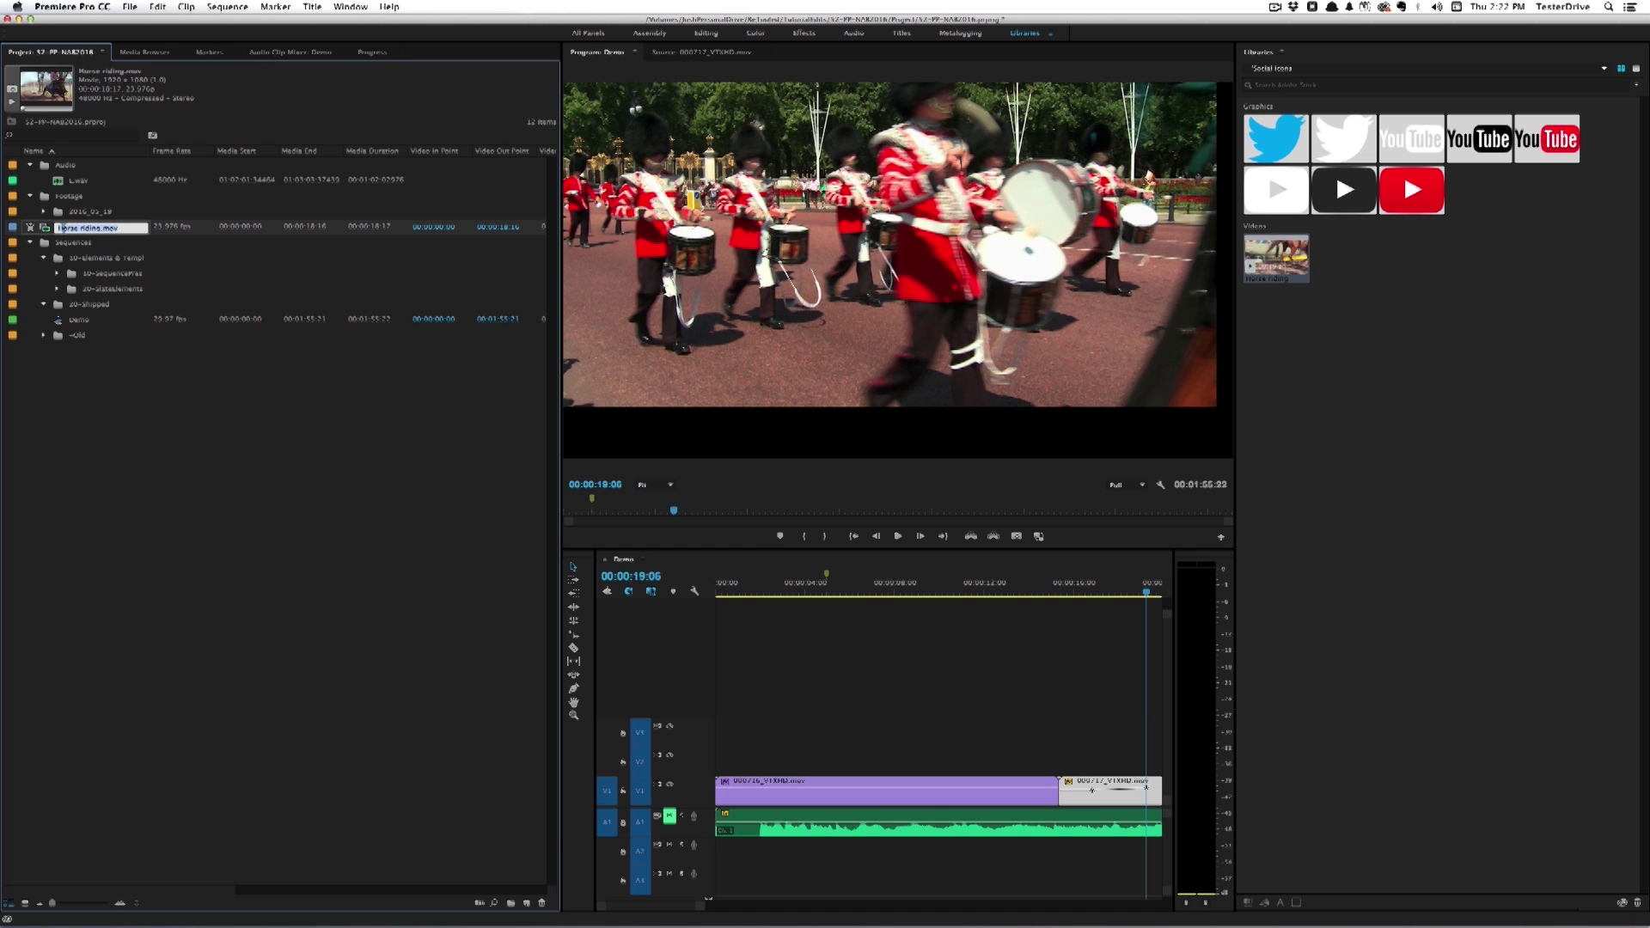
{"action": "double_click", "coordinate": [47, 229]}
{"action": "key", "text": "space"}
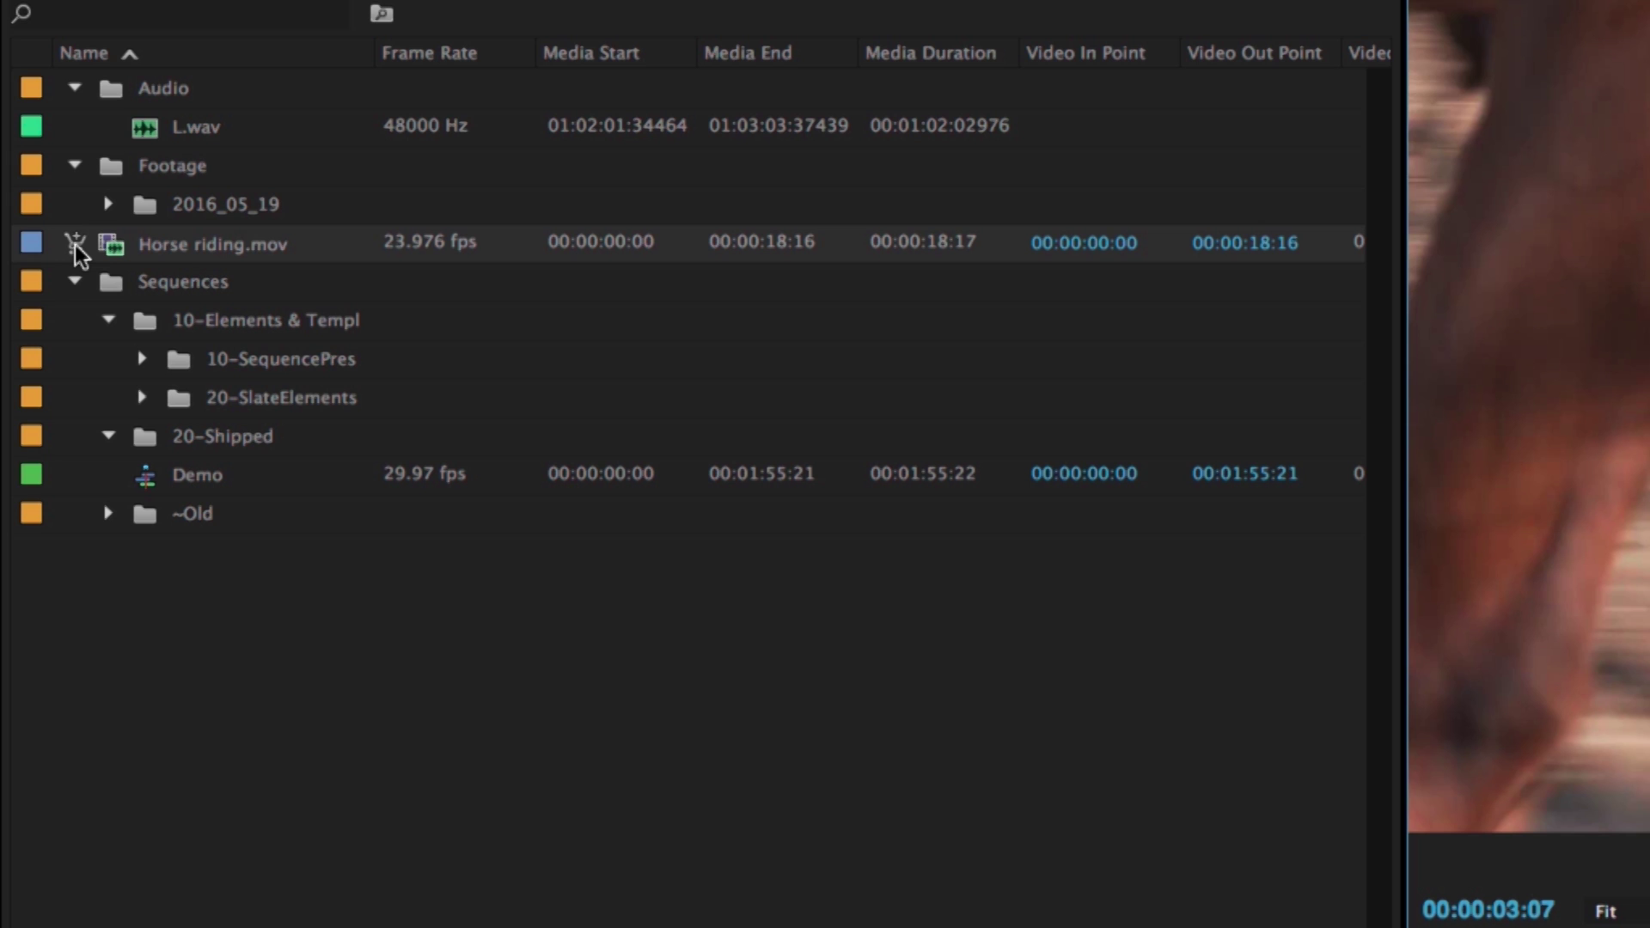
{"action": "left_click", "coordinate": [74, 244]}
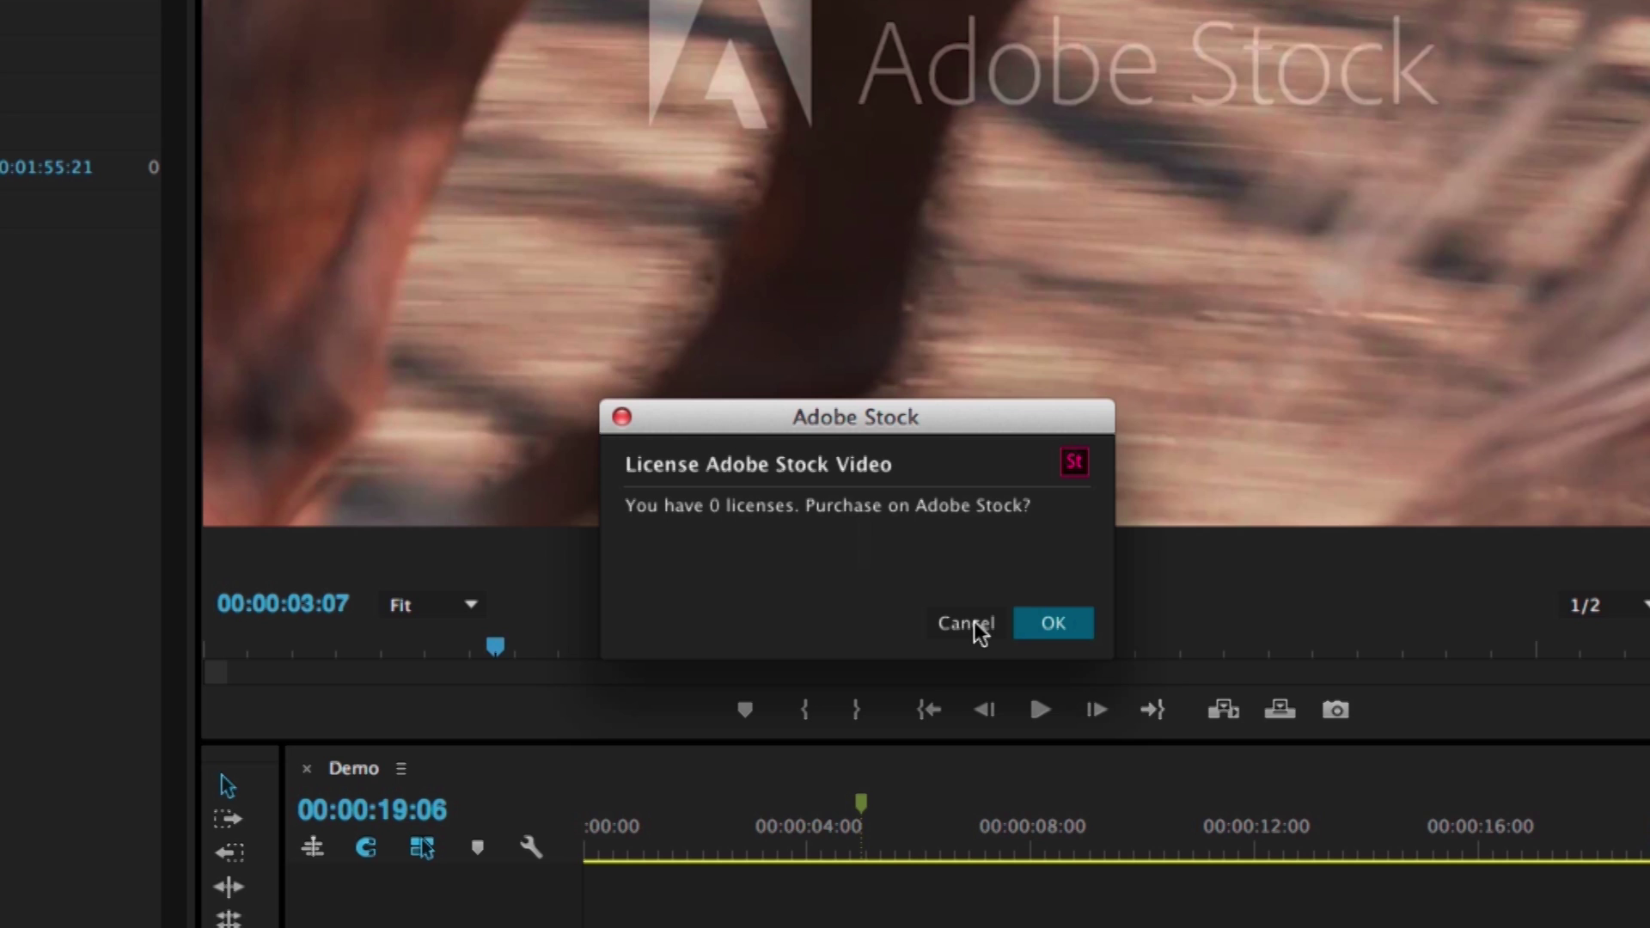
{"action": "left_click", "coordinate": [972, 627]}
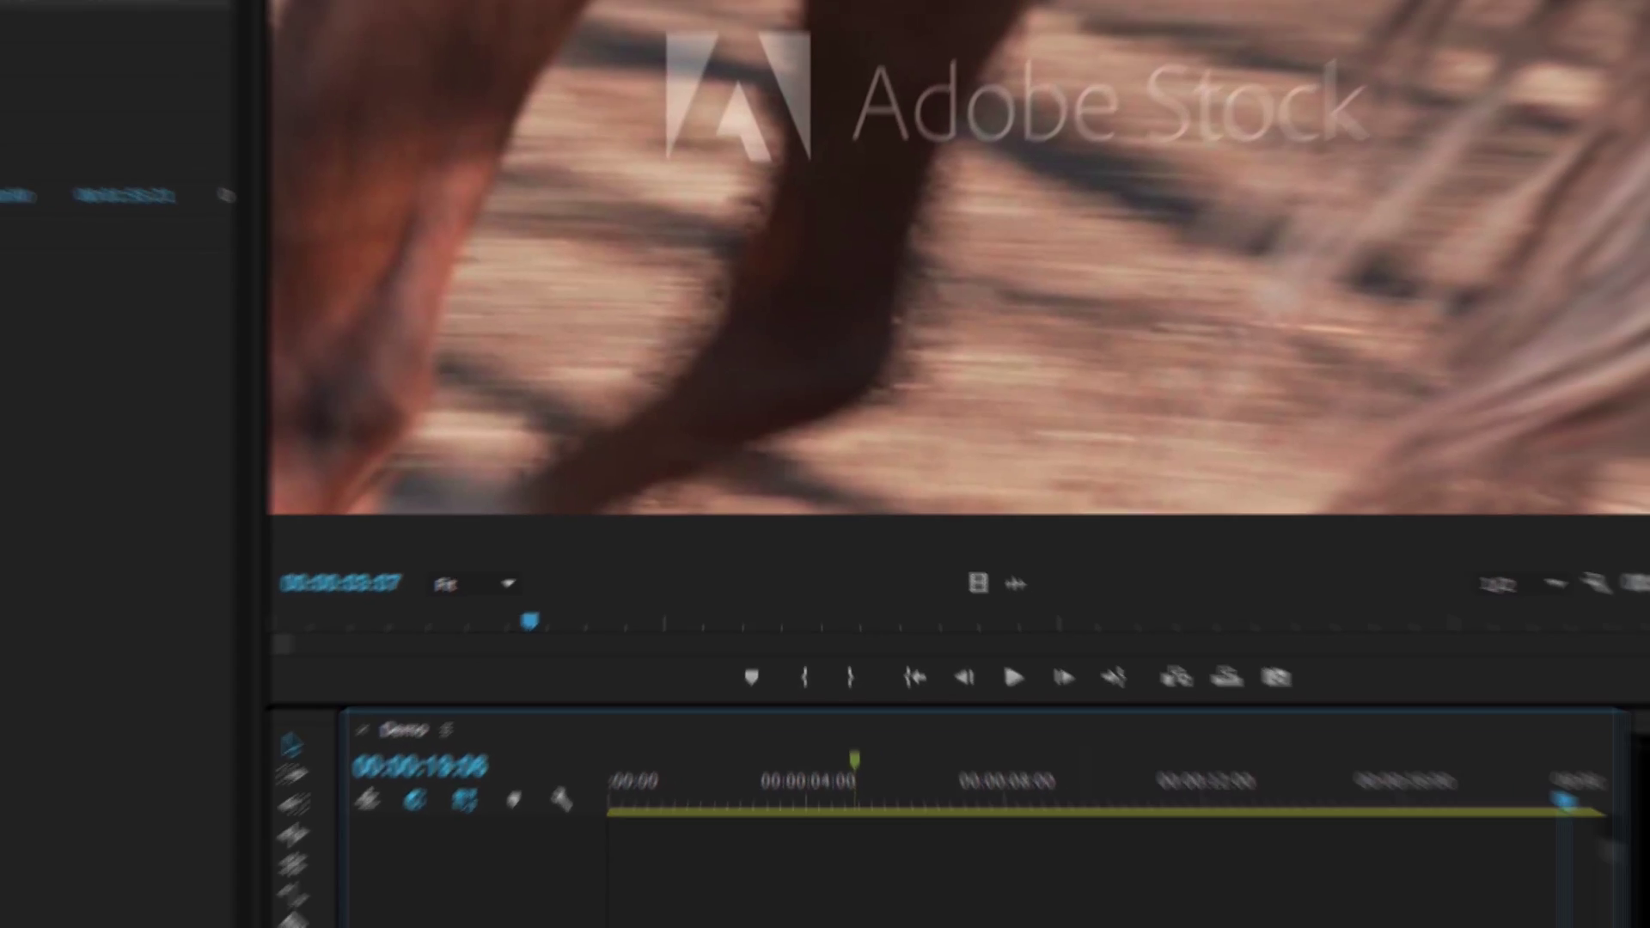
- In the Editing workspace, move the playhead to 00:00:06:09 and select clip 000716_VTXHD.mov
{"action": "left_click", "coordinate": [706, 34]}
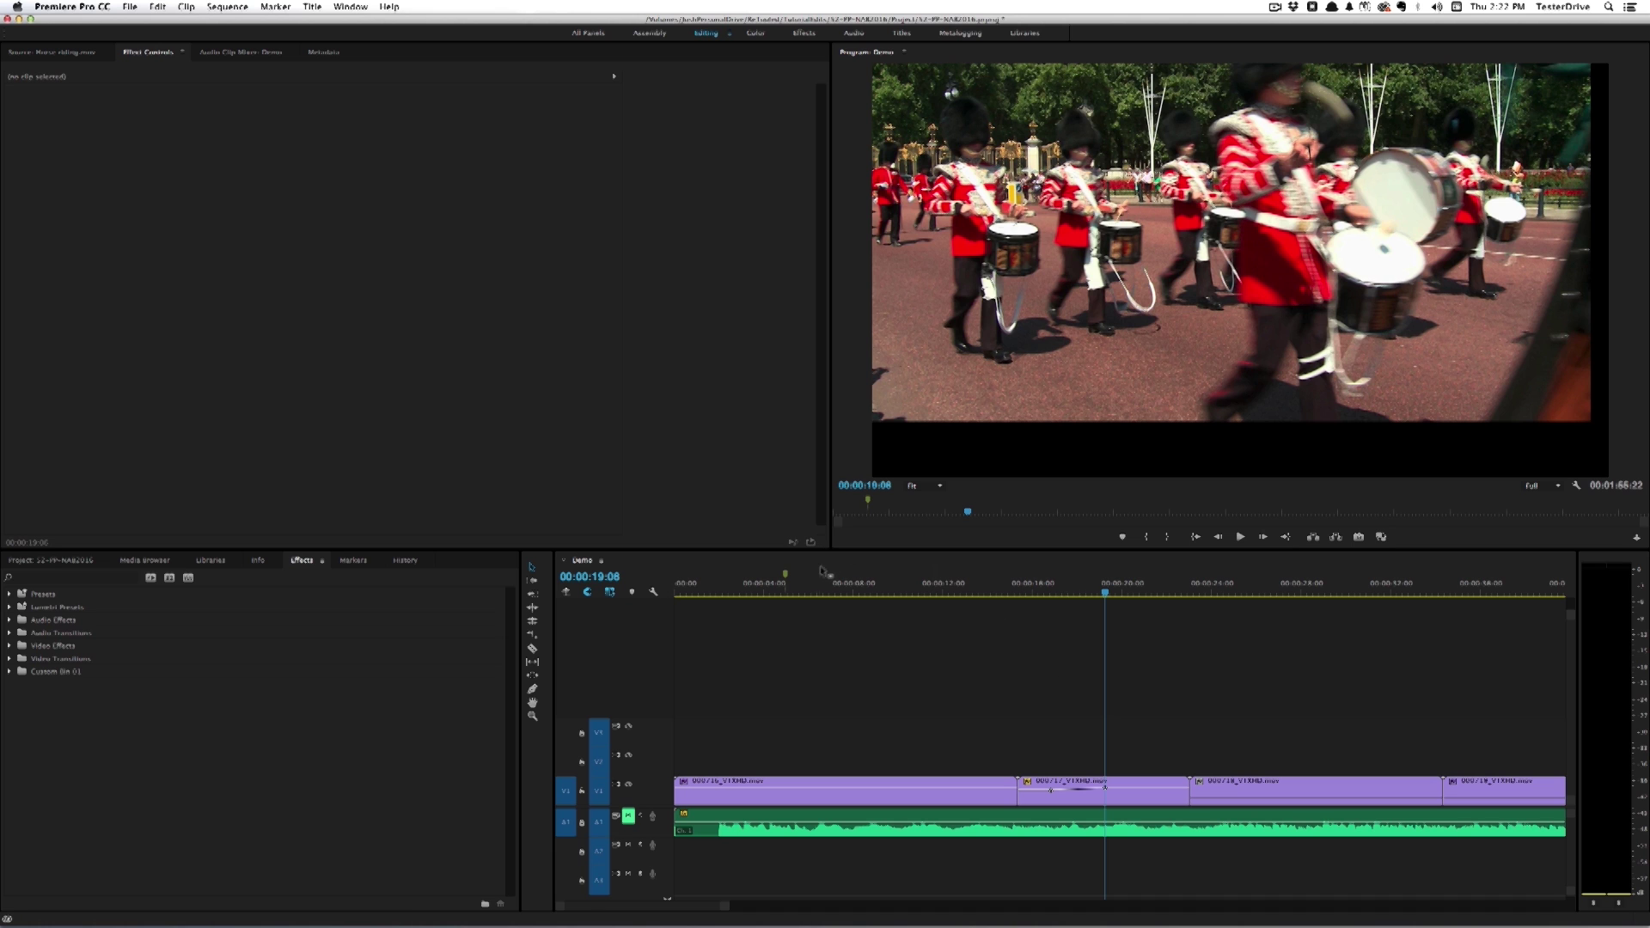
{"action": "left_click", "coordinate": [808, 591]}
{"action": "left_click_drag", "start_coordinate": [809, 591], "coordinate": [817, 595]}
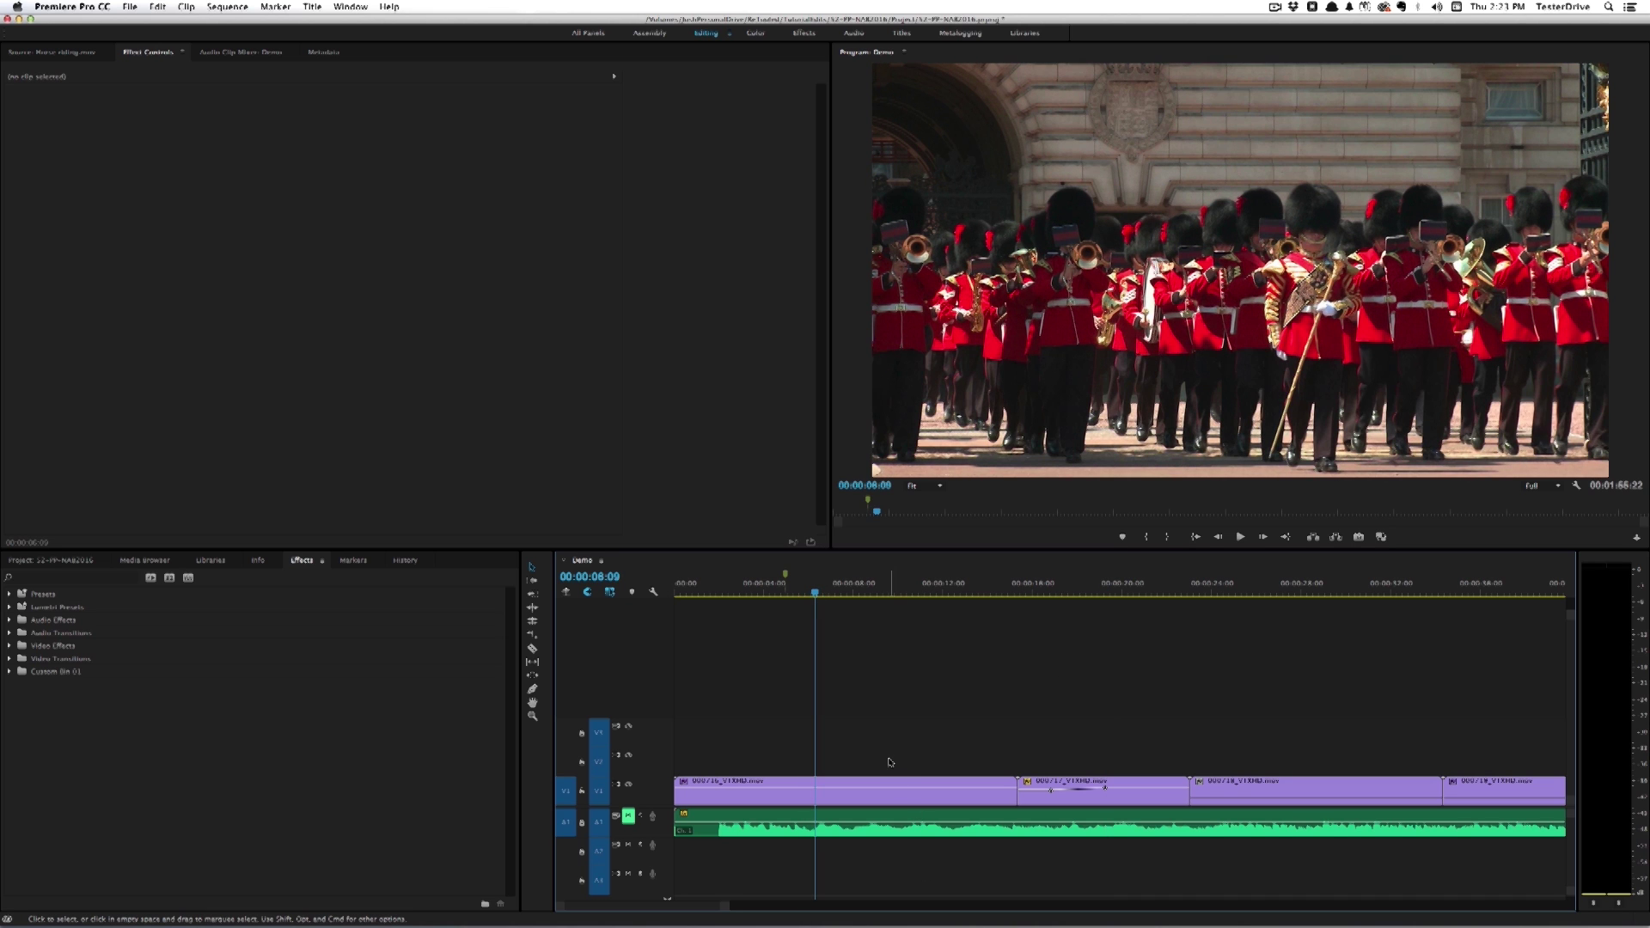
{"action": "left_click", "coordinate": [874, 788]}
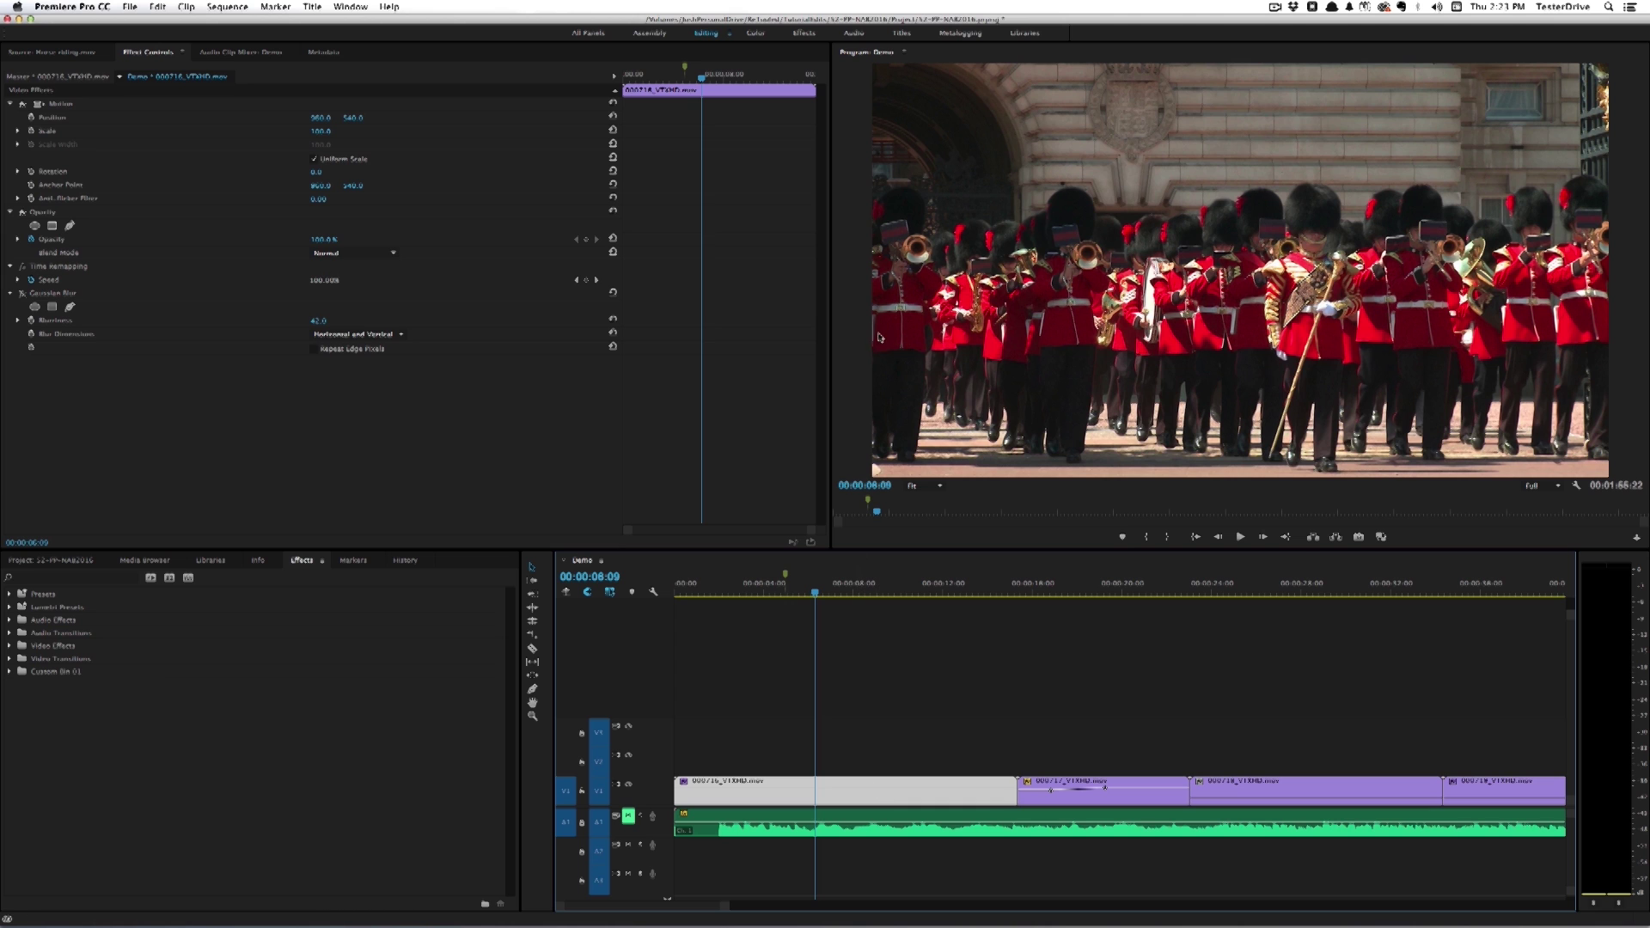
- In the Color workspace, sample a soldier's red uniform as the HSL Secondary key color and show the Color/Gray mask
{"action": "left_click", "coordinate": [756, 33]}
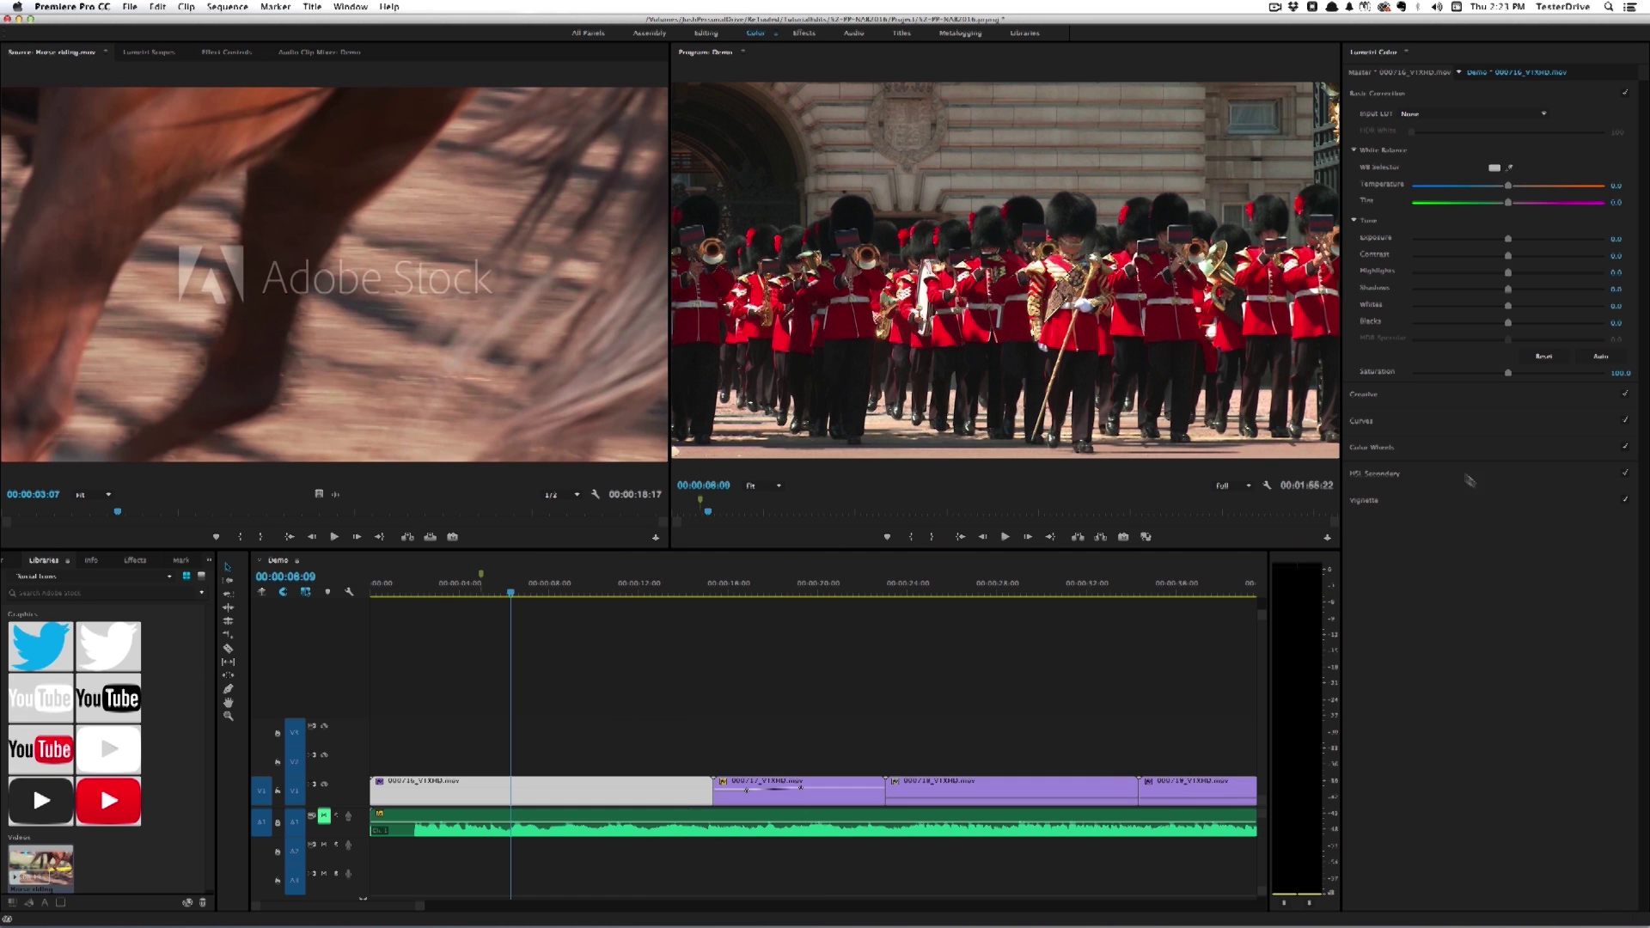
{"action": "left_click", "coordinate": [1411, 477]}
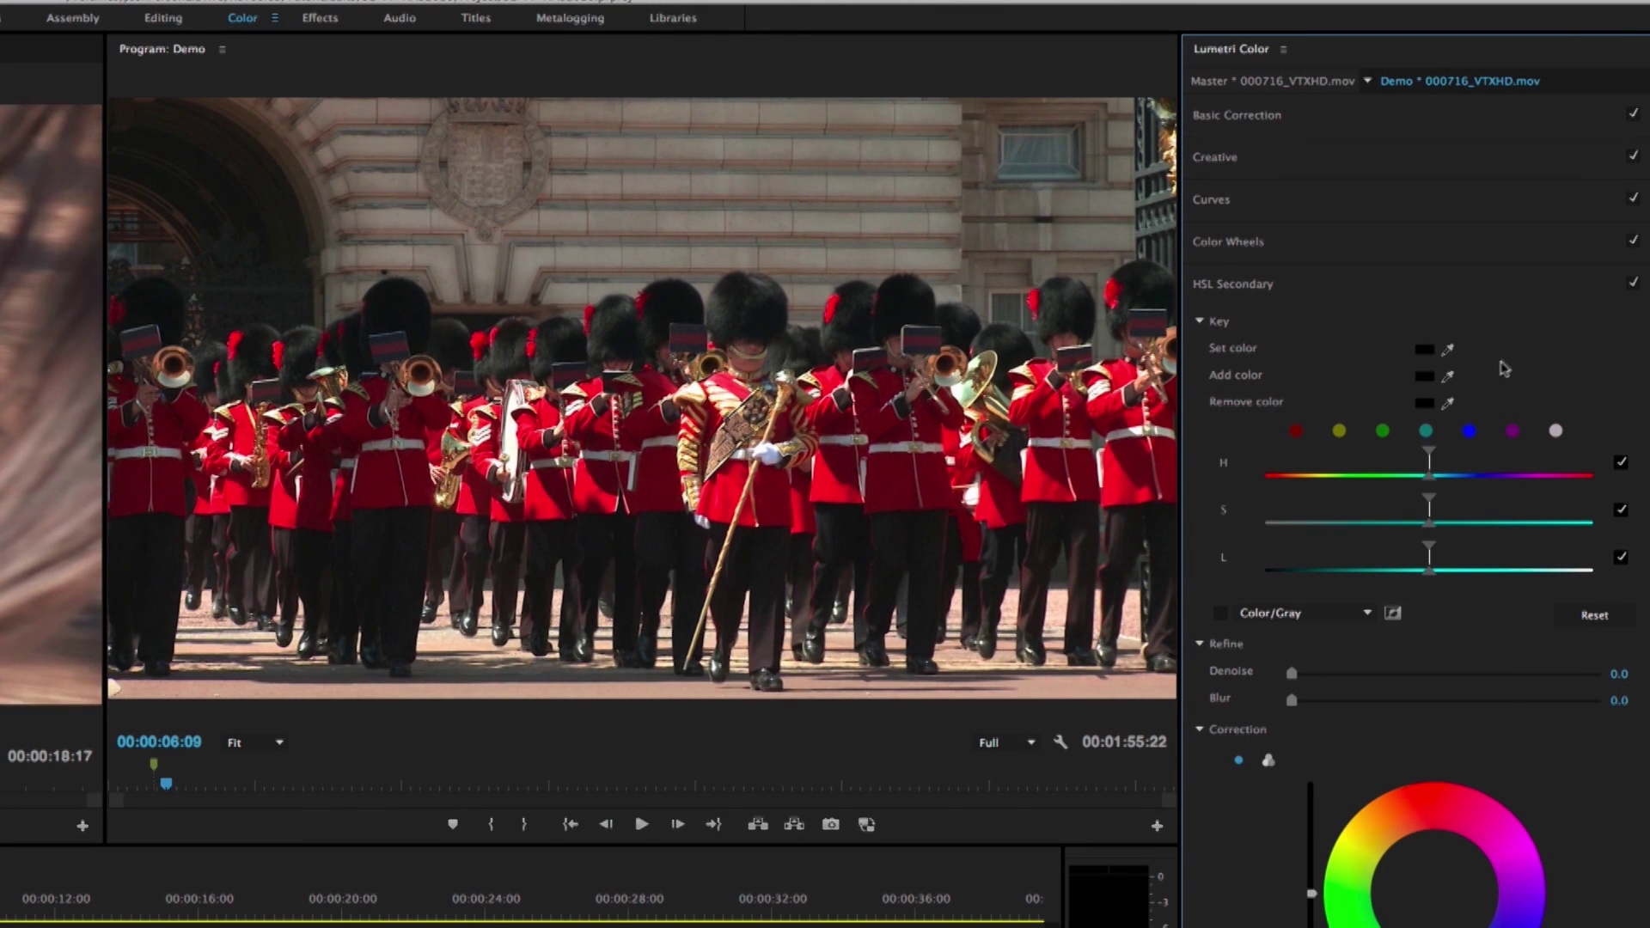
{"action": "left_click", "coordinate": [1450, 347]}
{"action": "left_click", "coordinate": [731, 496]}
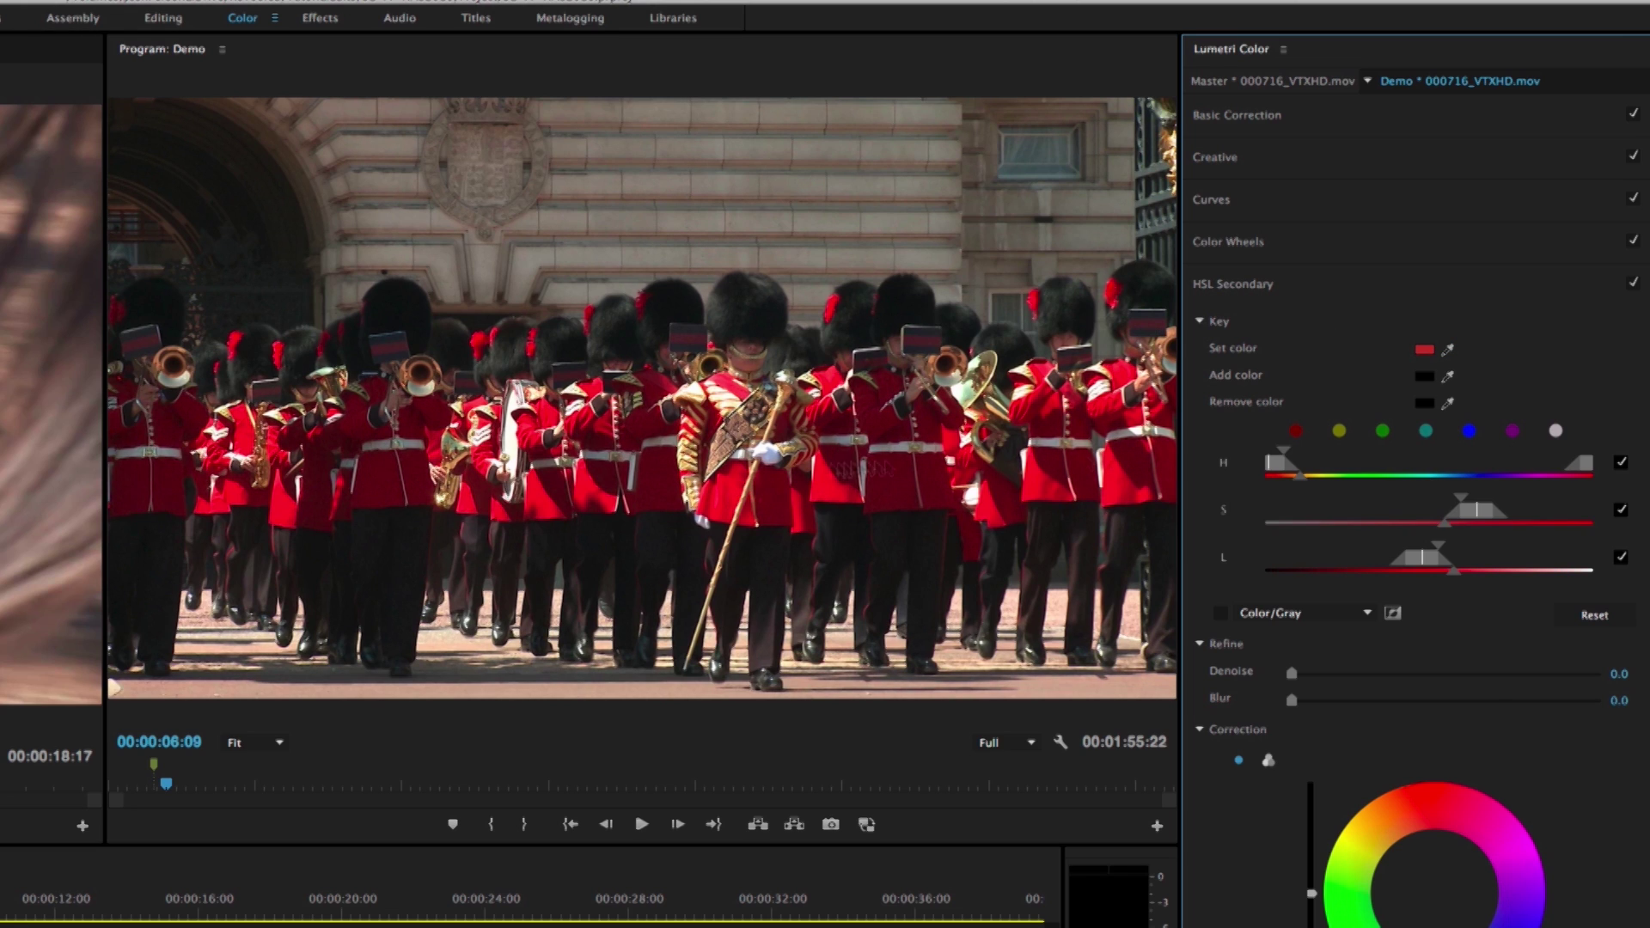
{"action": "left_click", "coordinate": [1220, 616]}
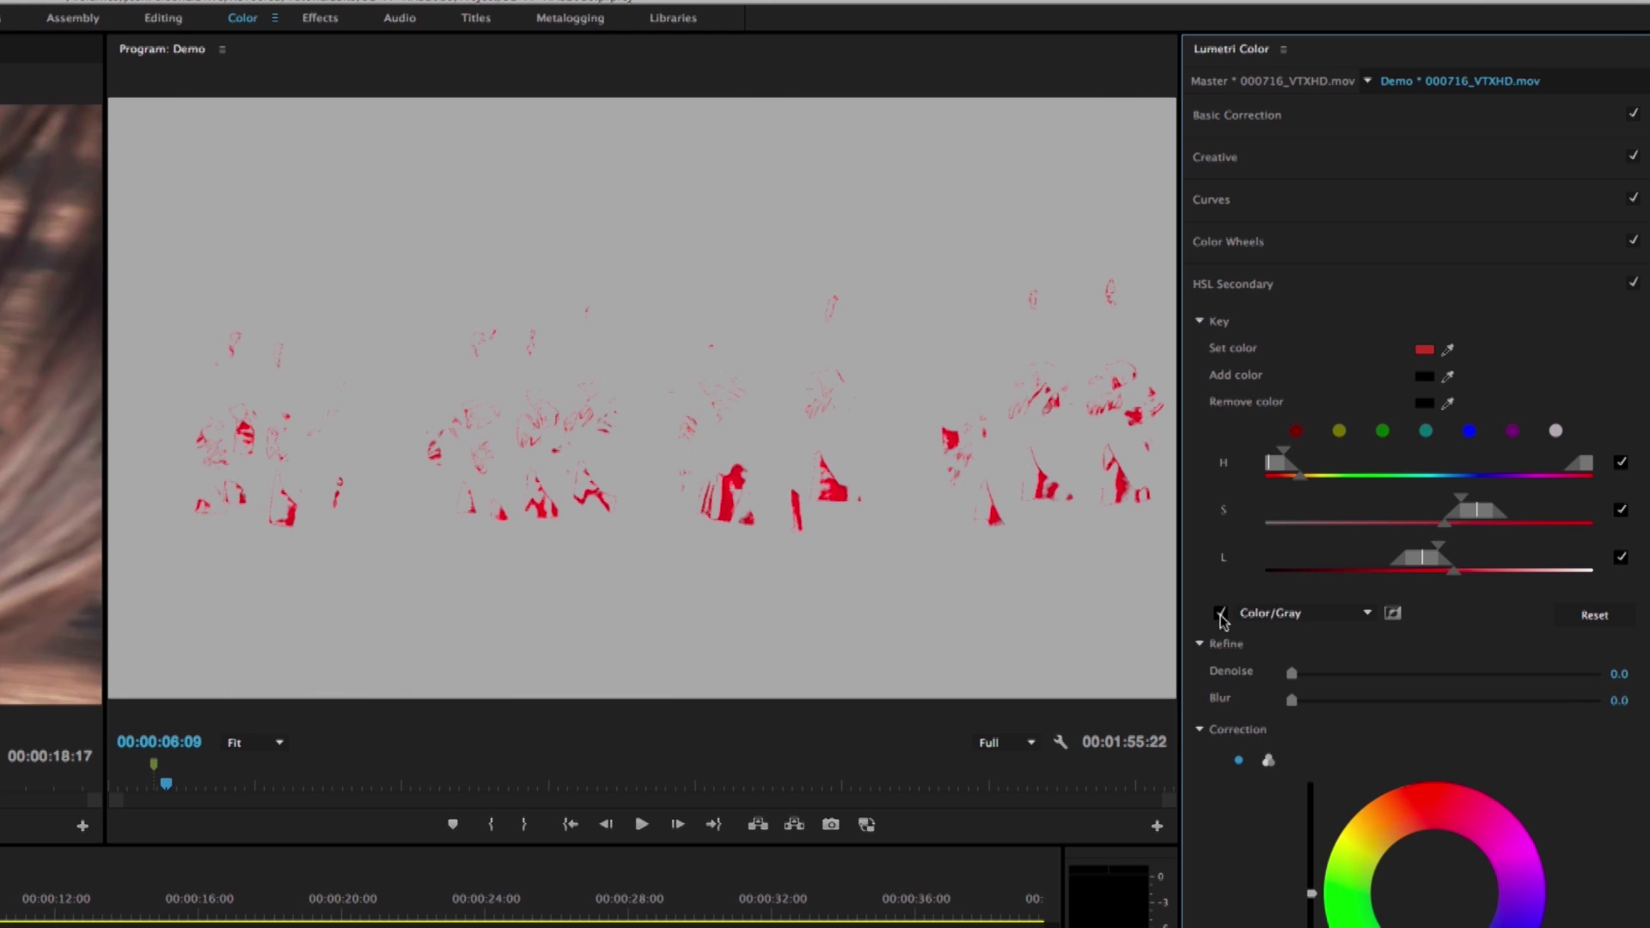
- Add two more shades of the soldiers' red uniforms to the HSL Secondary key and widen its hue range
{"action": "left_click", "coordinate": [1452, 371]}
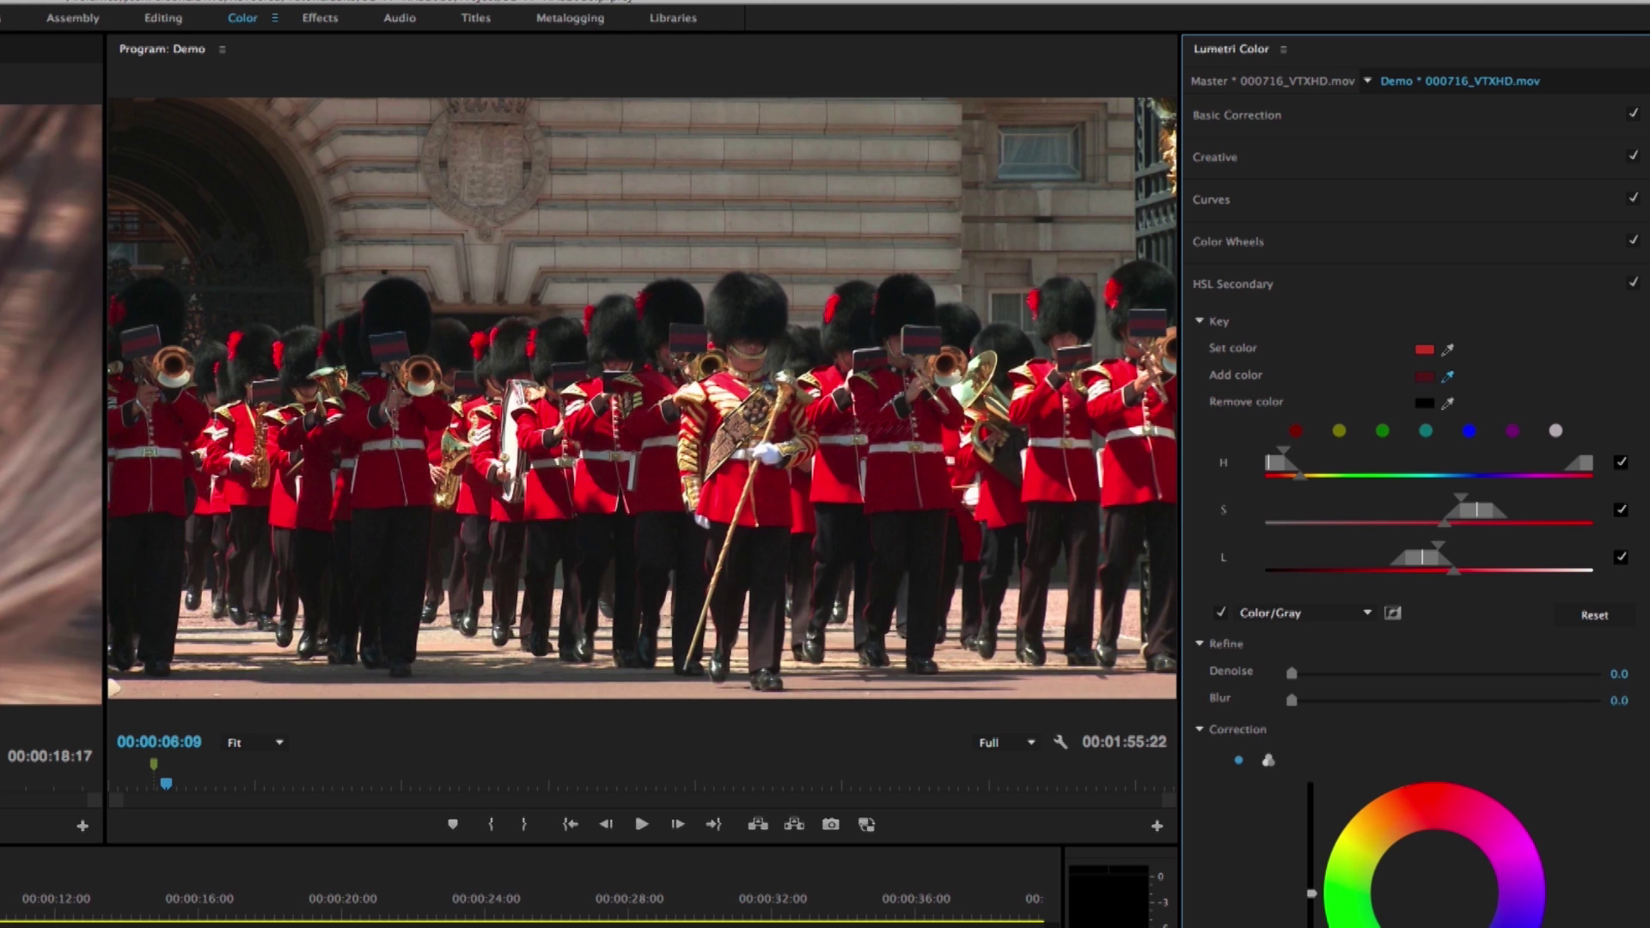
{"action": "left_click", "coordinate": [775, 493]}
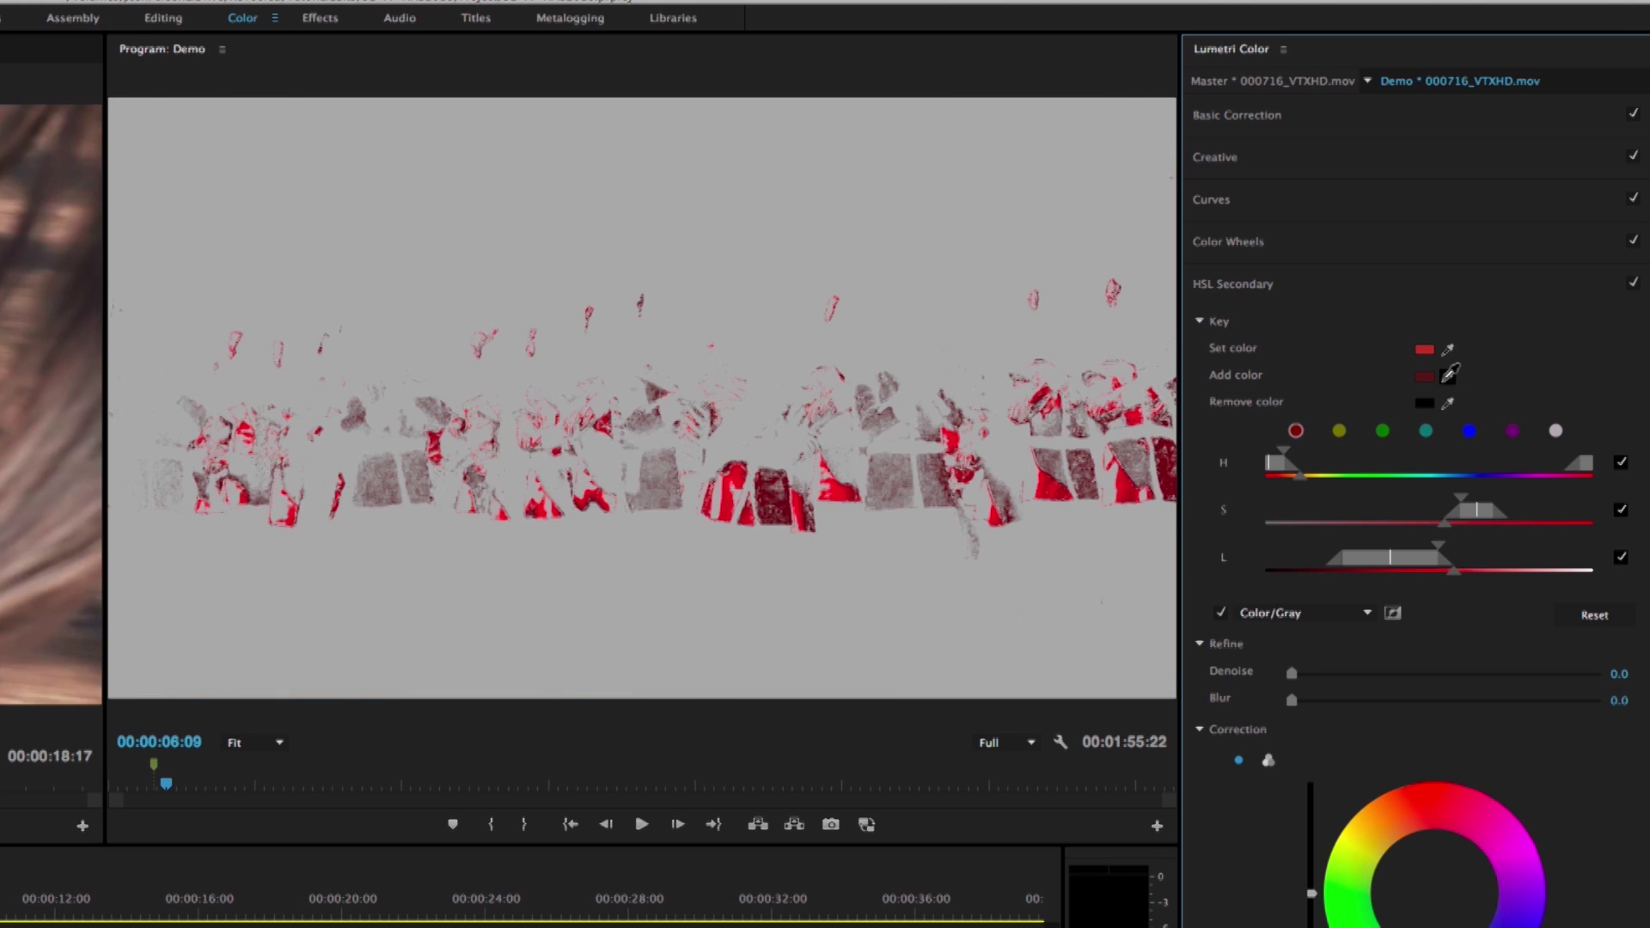
{"action": "left_click", "coordinate": [1448, 374]}
{"action": "left_click", "coordinate": [895, 478]}
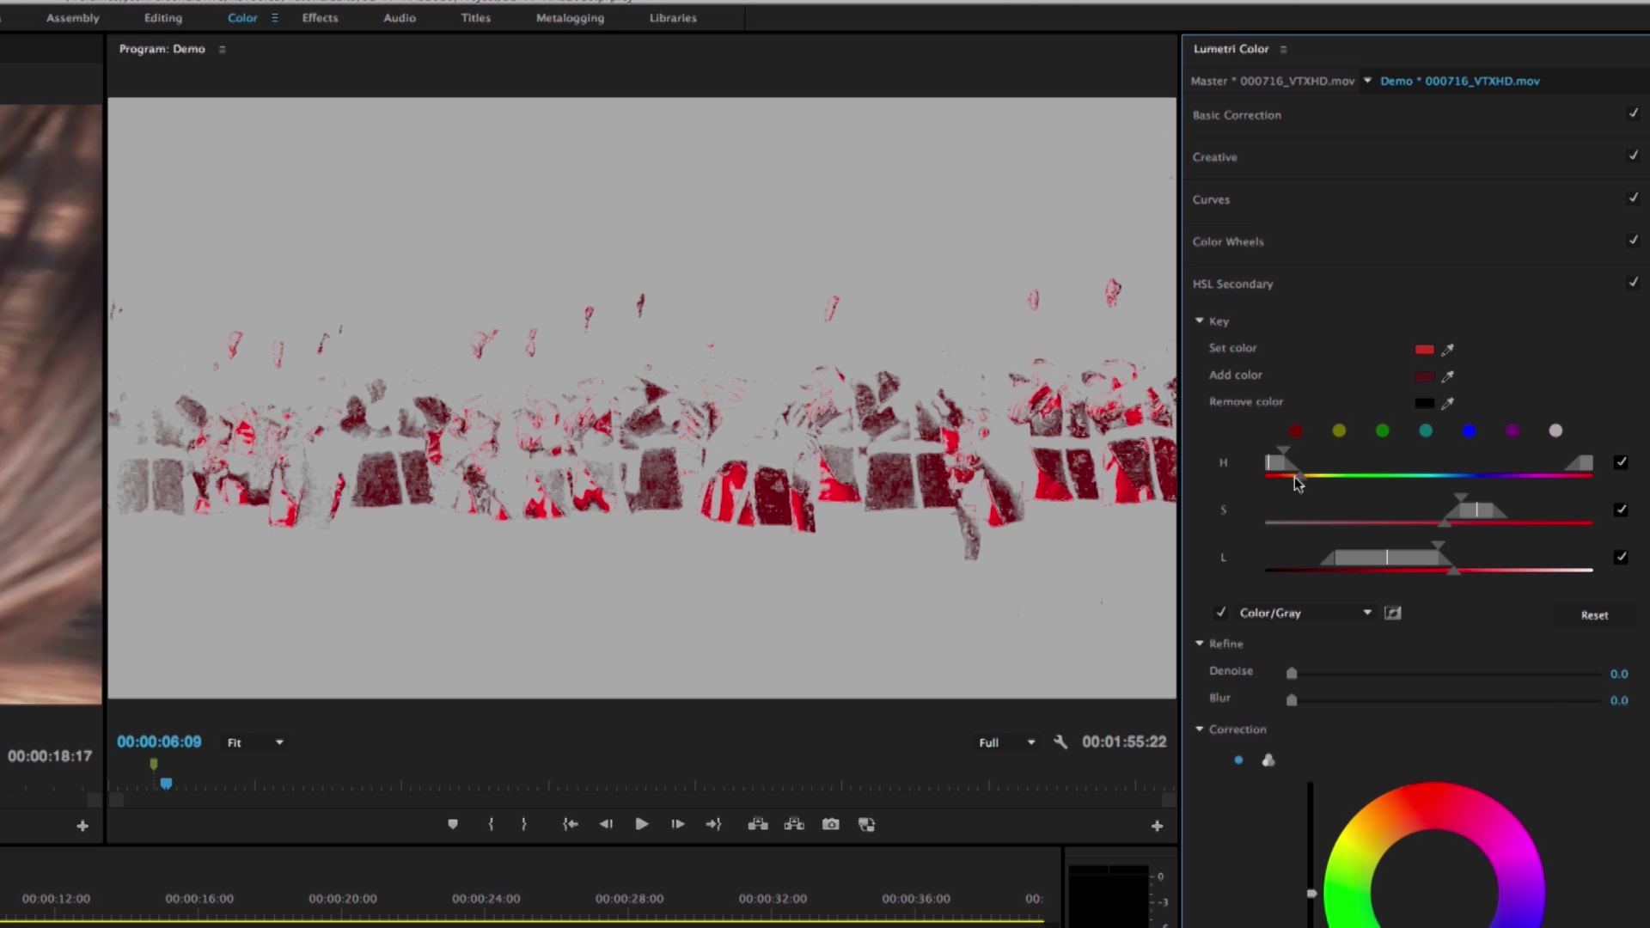
{"action": "left_click_drag", "start_coordinate": [1286, 472], "coordinate": [1317, 461]}
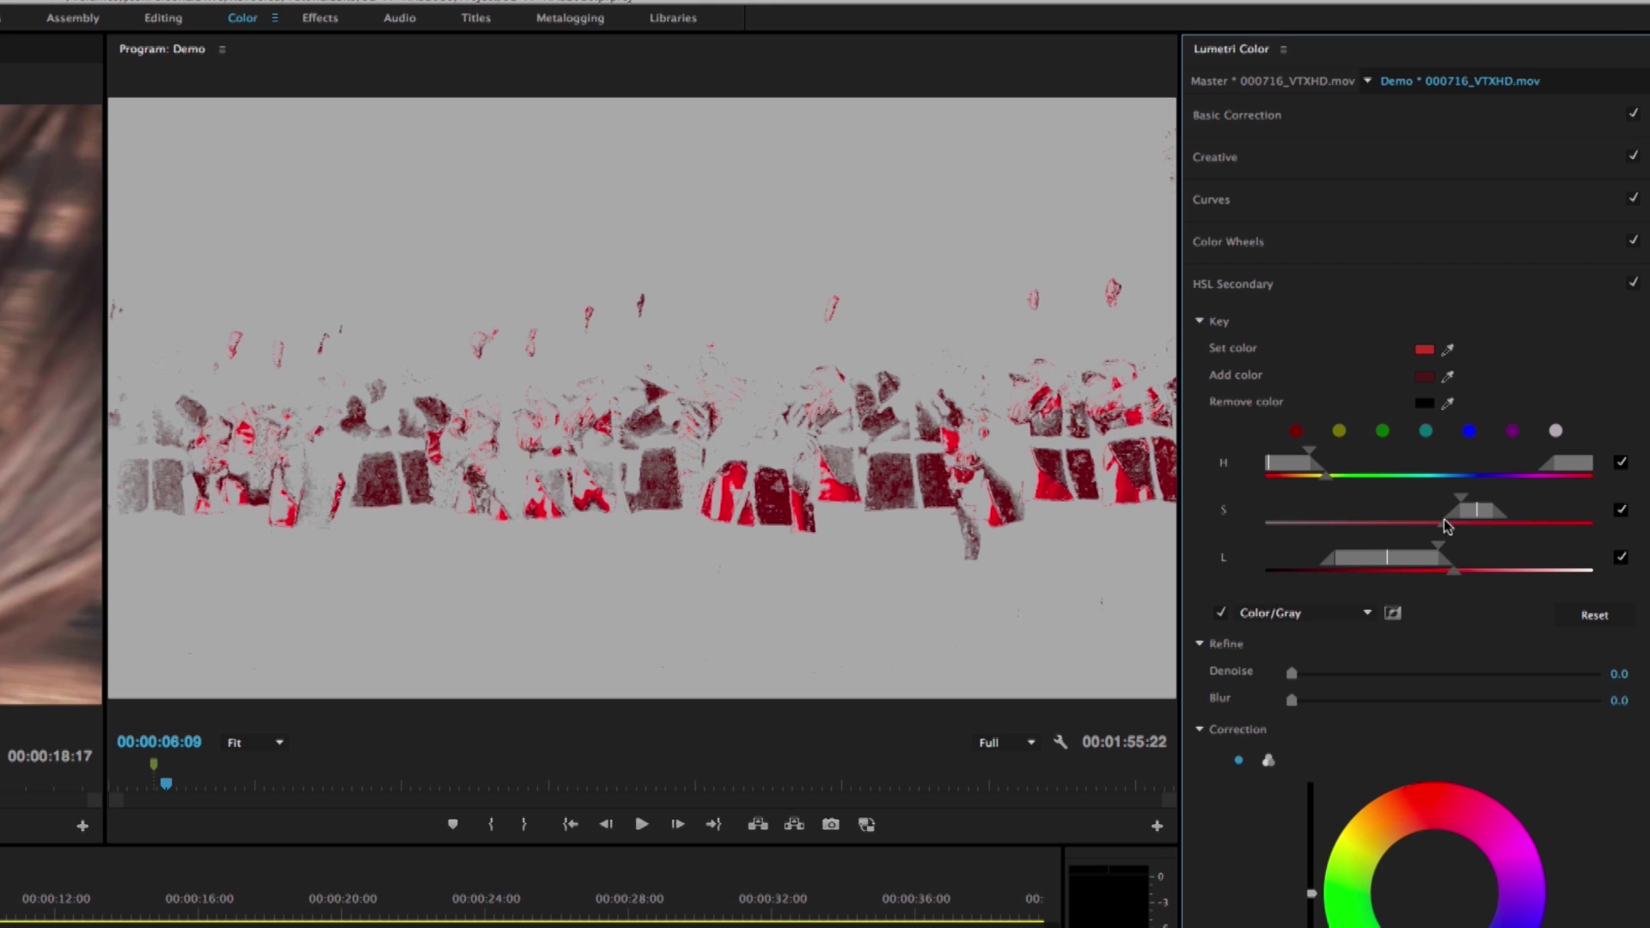
- Widen the key's saturation and luminance ranges, refine it with Denoise 5.7 and Blur 3.0, and play the masked clip briefly
{"action": "left_click_drag", "start_coordinate": [1440, 530], "coordinate": [1492, 557]}
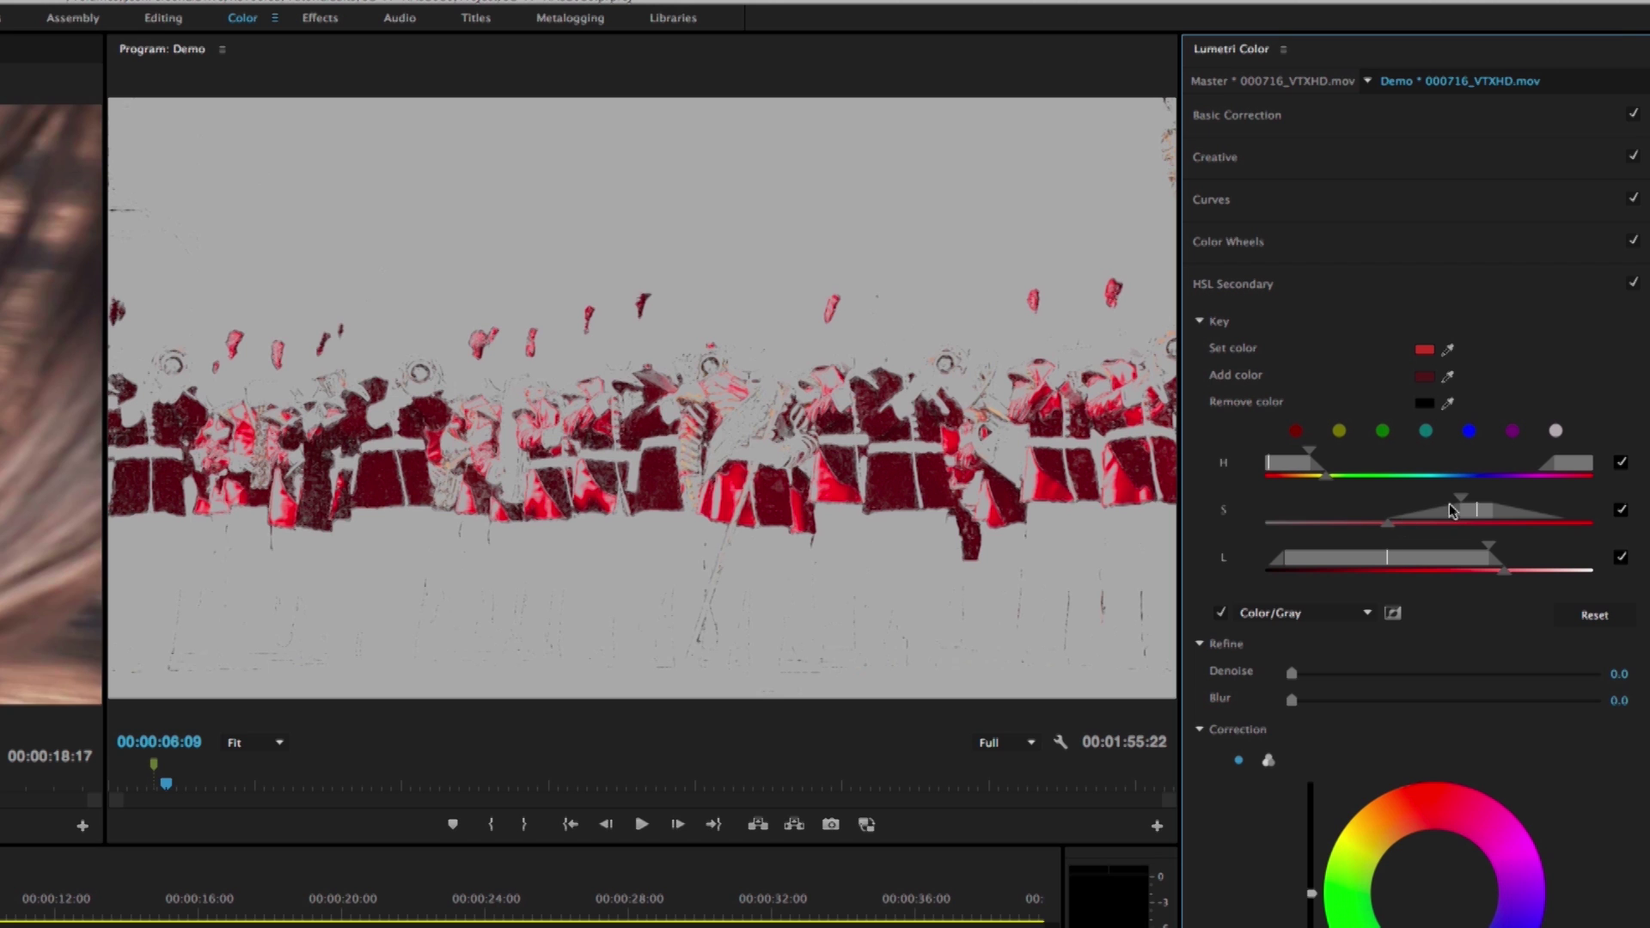
{"action": "left_click_drag", "start_coordinate": [1462, 503], "coordinate": [1428, 504]}
{"action": "left_click_drag", "start_coordinate": [1345, 674], "coordinate": [1324, 700]}
{"action": "key", "text": "space"}
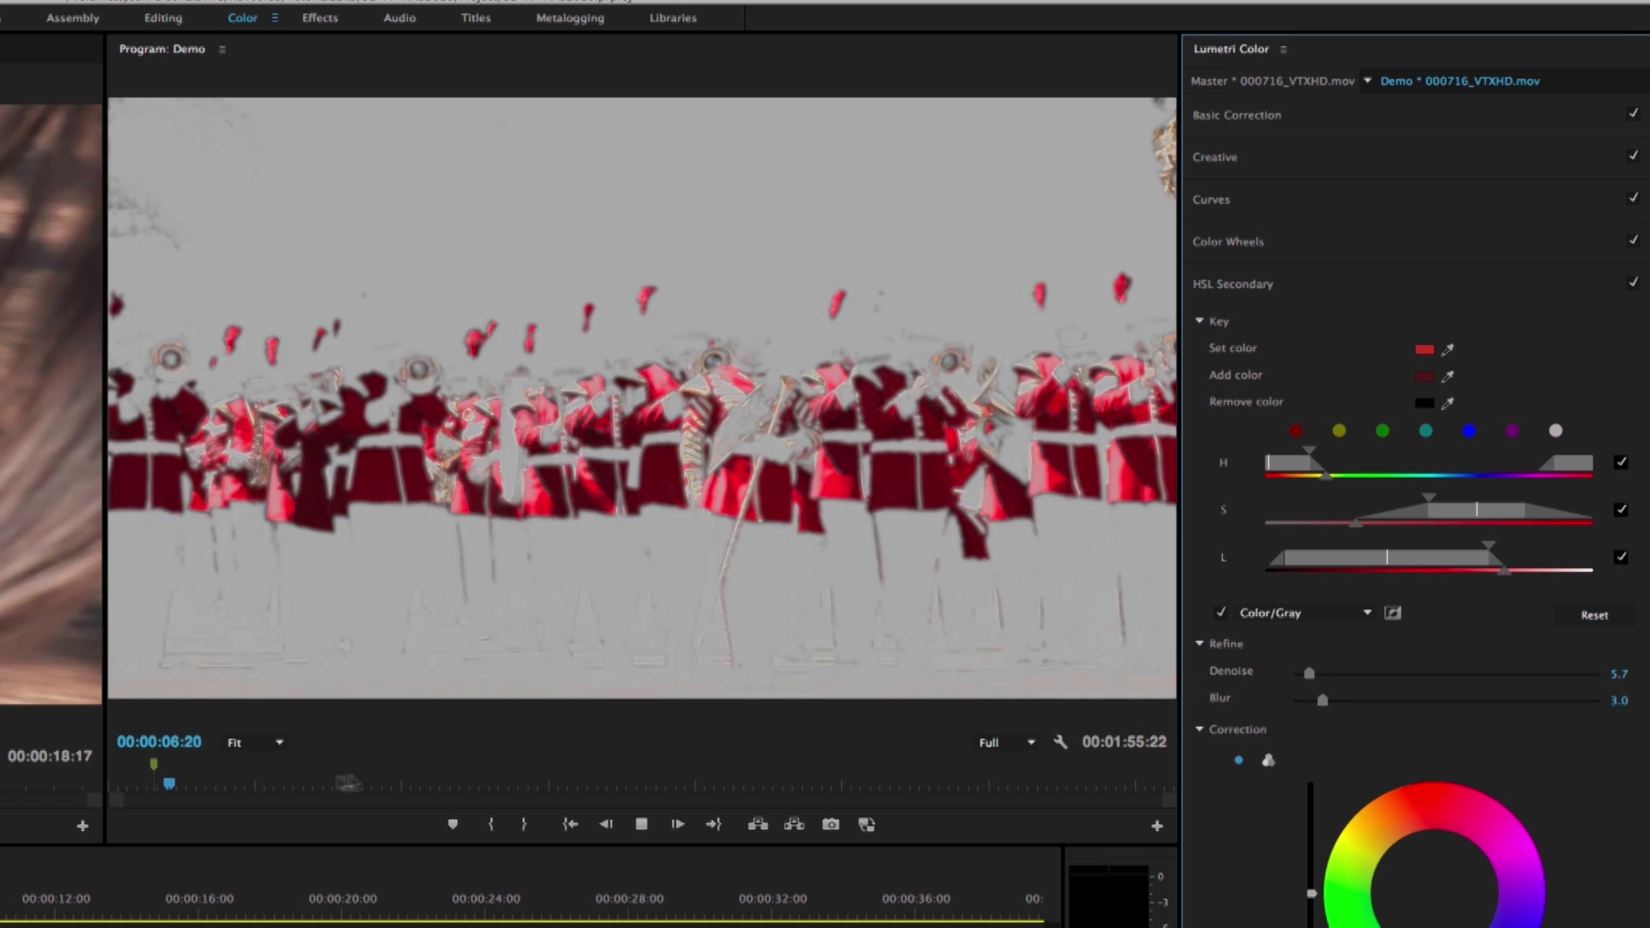
{"action": "key", "text": "space"}
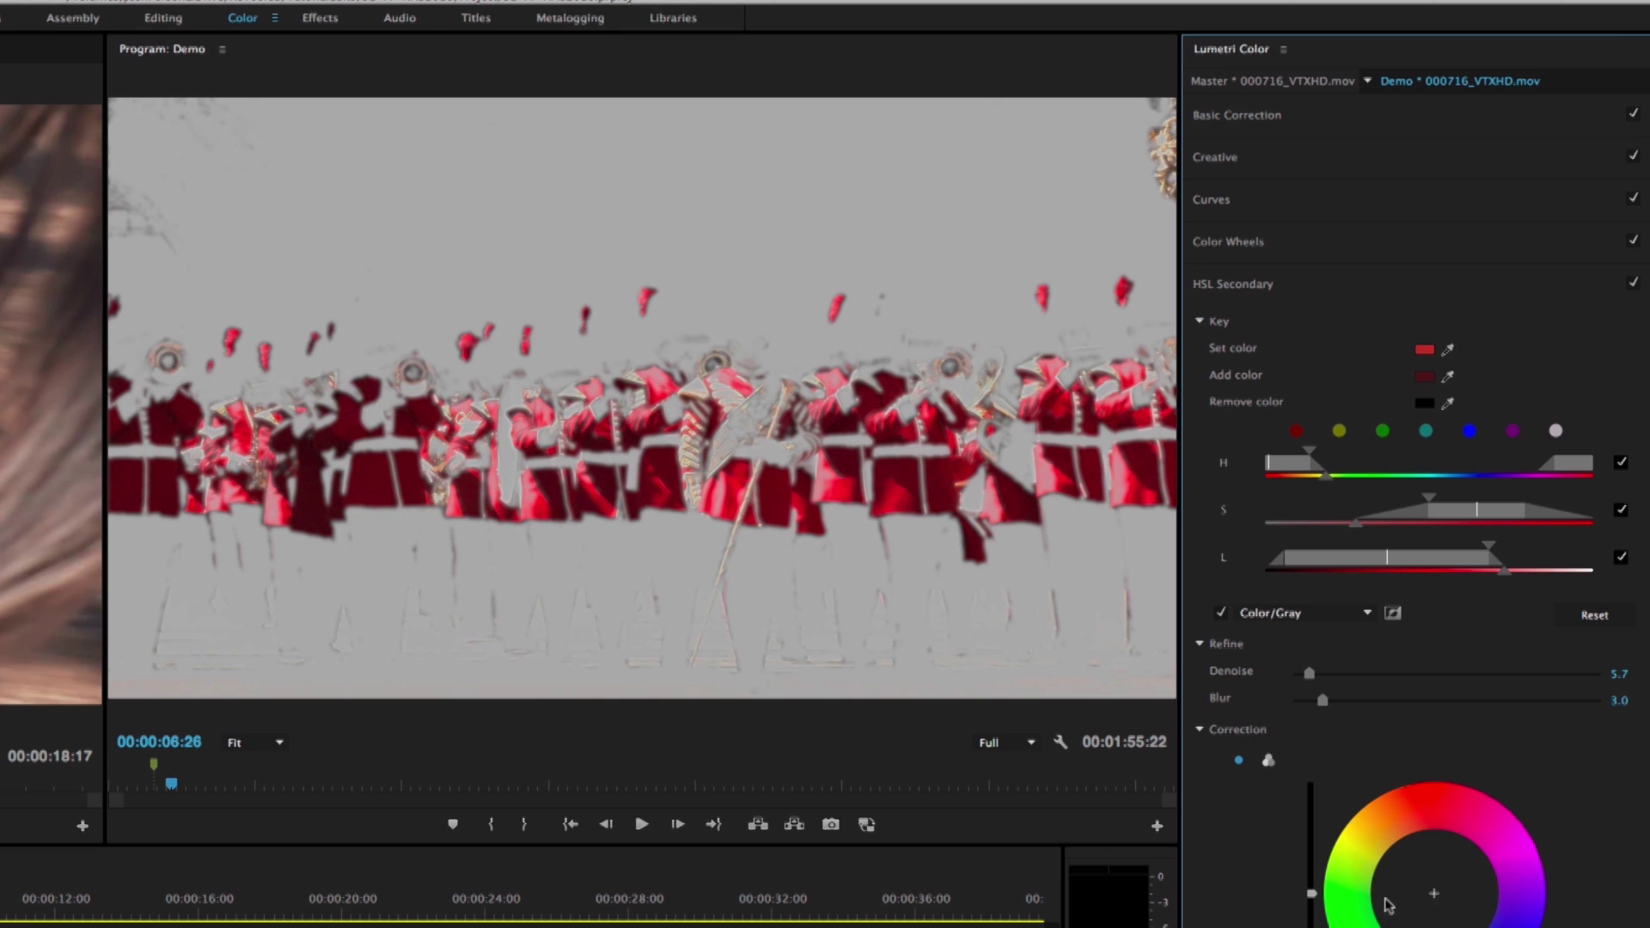
- Hide the Color/Gray mask and shift the keyed red uniforms to purple with the HSL Secondary correction wheel
{"action": "left_click", "coordinate": [1221, 612]}
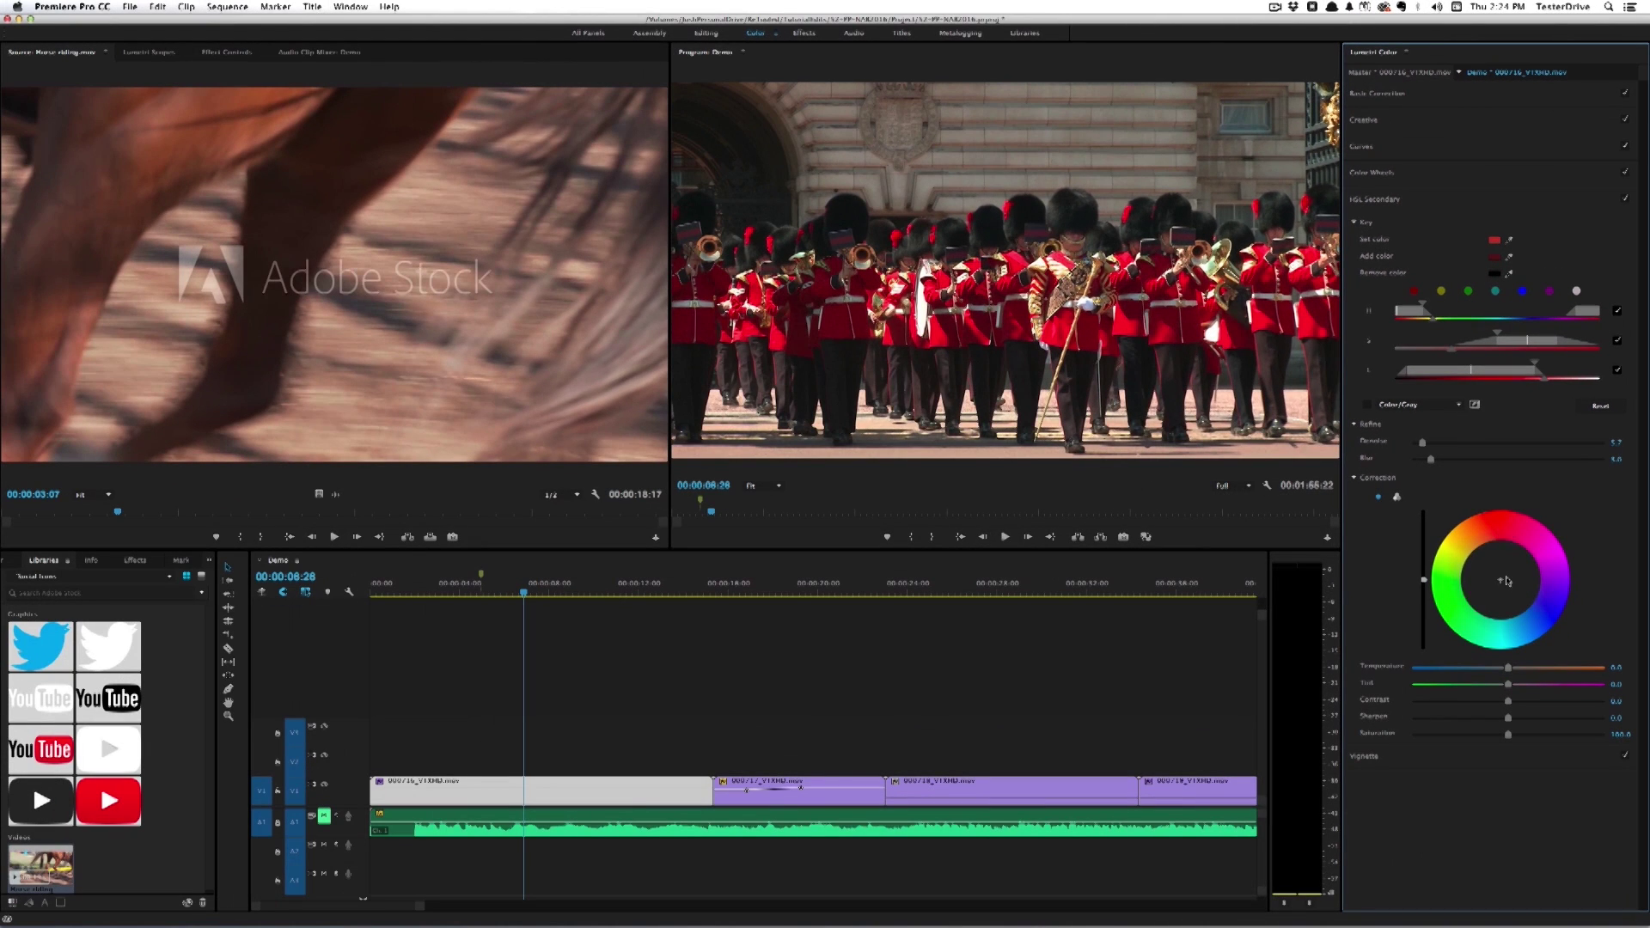
{"action": "left_click_drag", "start_coordinate": [1514, 739], "coordinate": [1530, 747]}
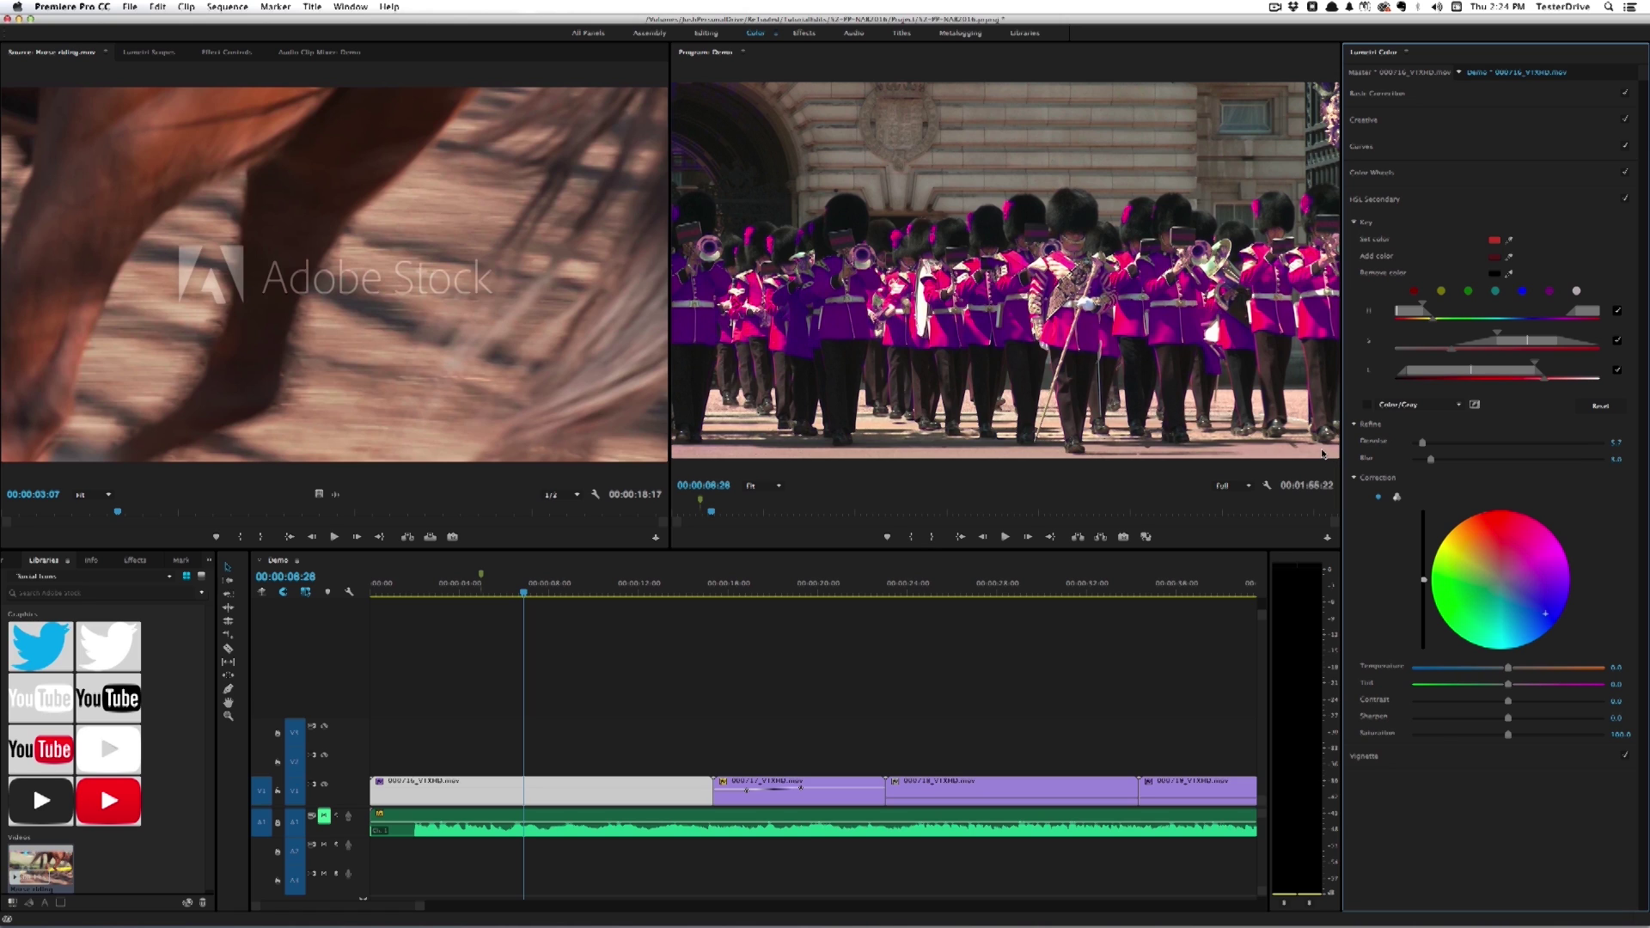
- On the master clip 000716_VTXHD.mov, set Basic Correction temperature and tint to -100 and strongly lower the exposure
{"action": "left_click", "coordinate": [1364, 75]}
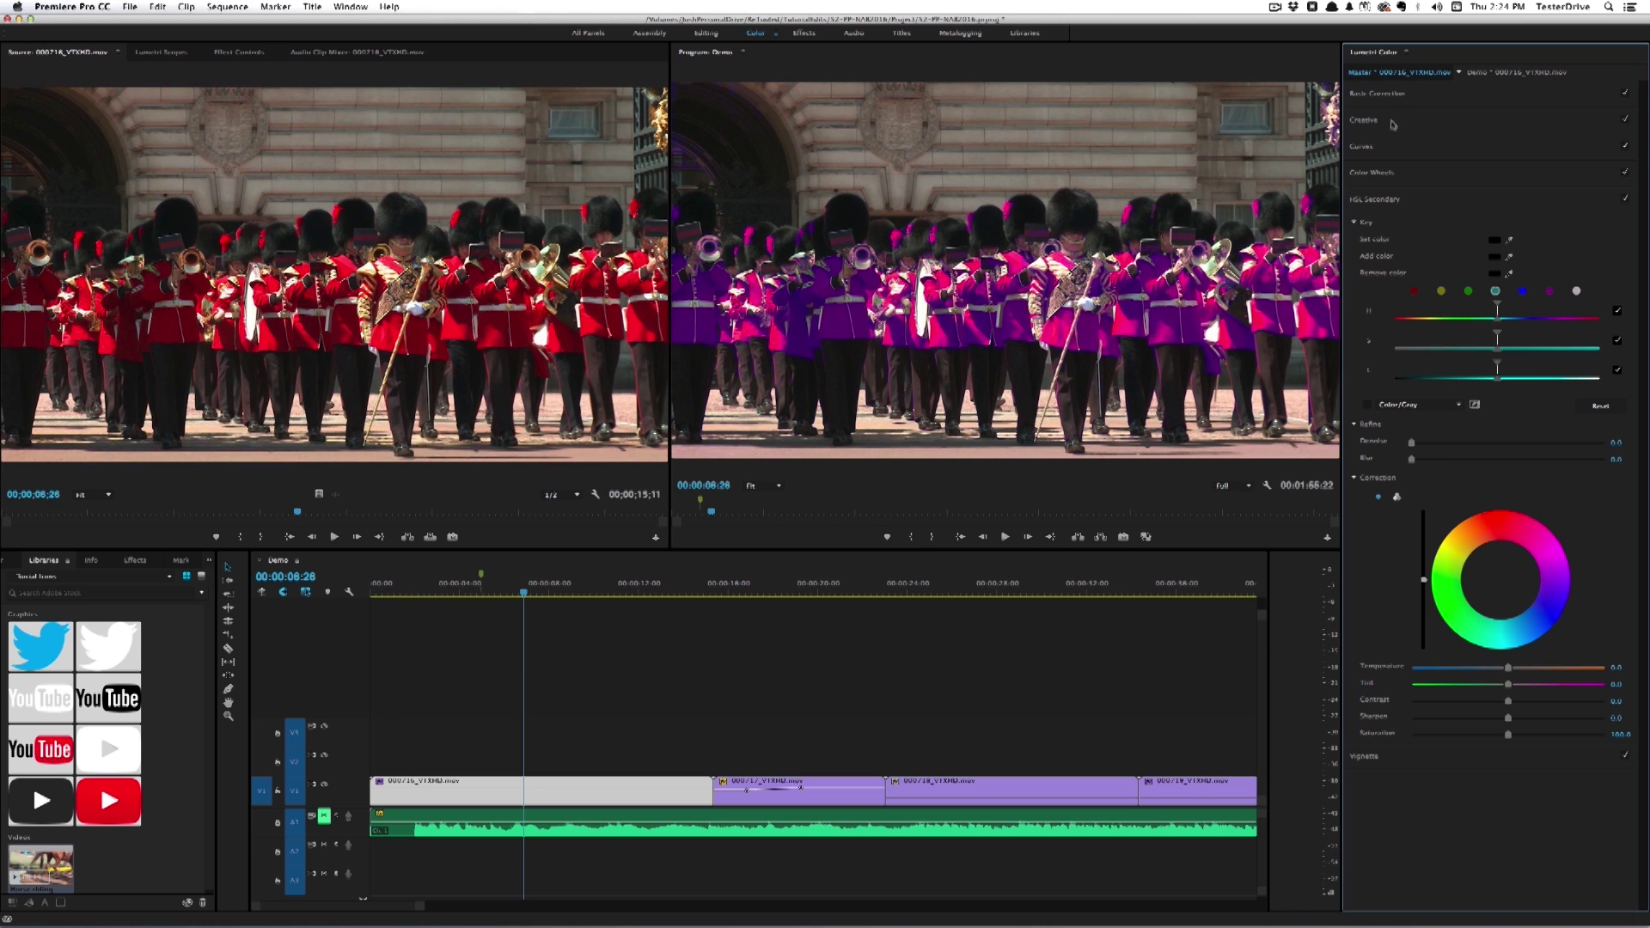
{"action": "left_click", "coordinate": [1377, 93]}
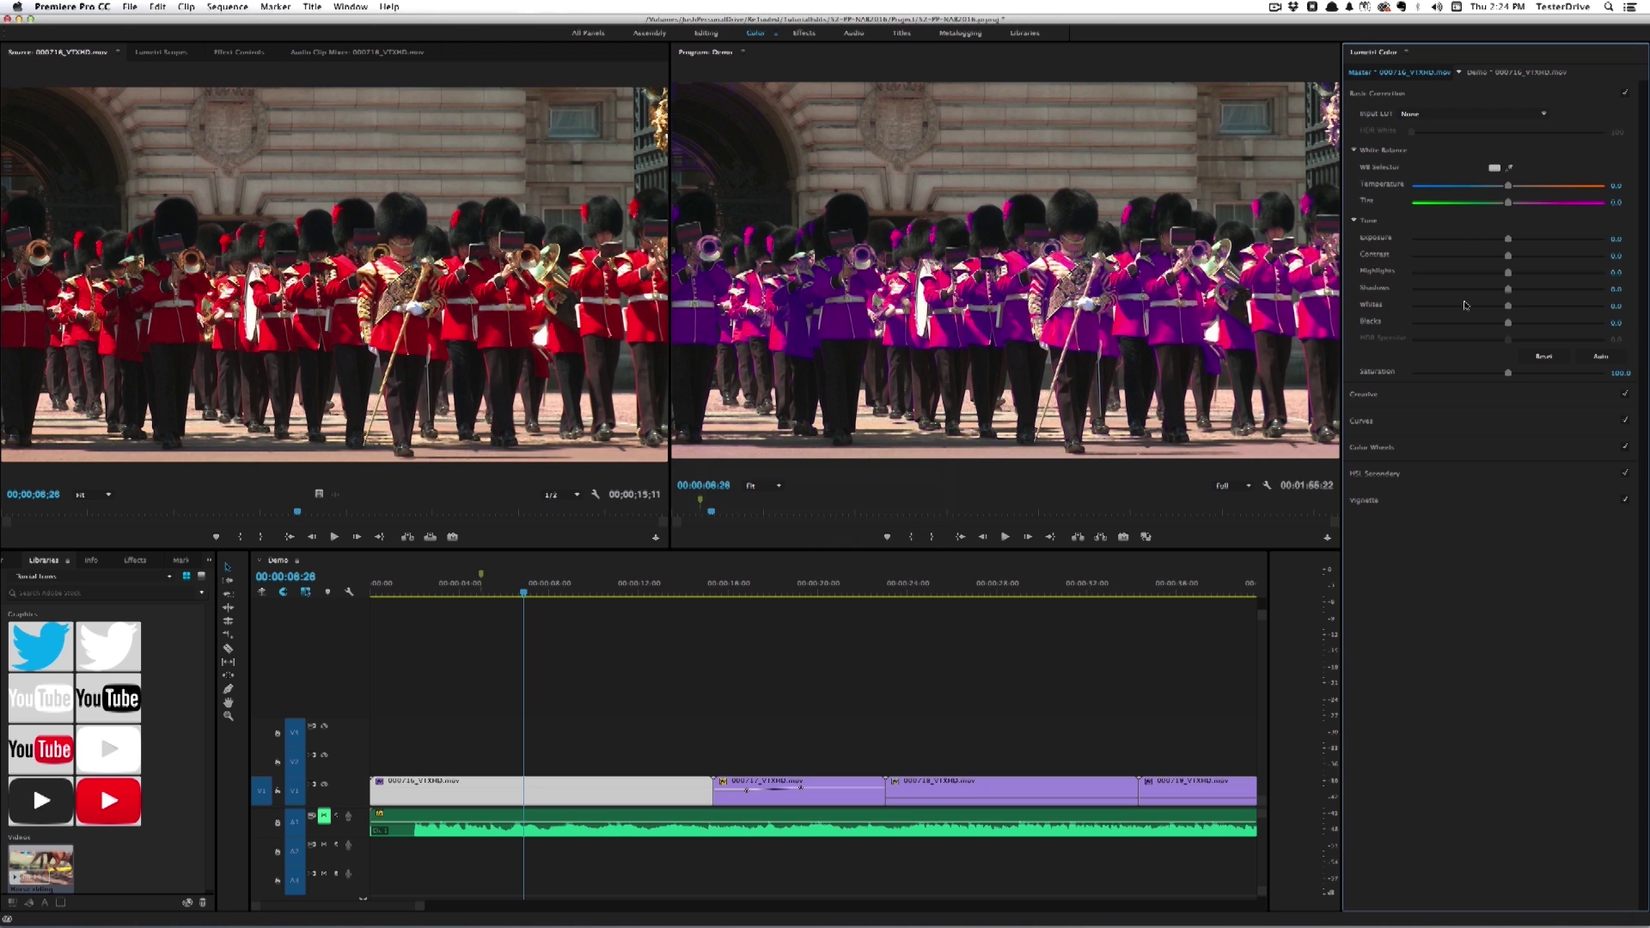
{"action": "left_click", "coordinate": [1506, 77]}
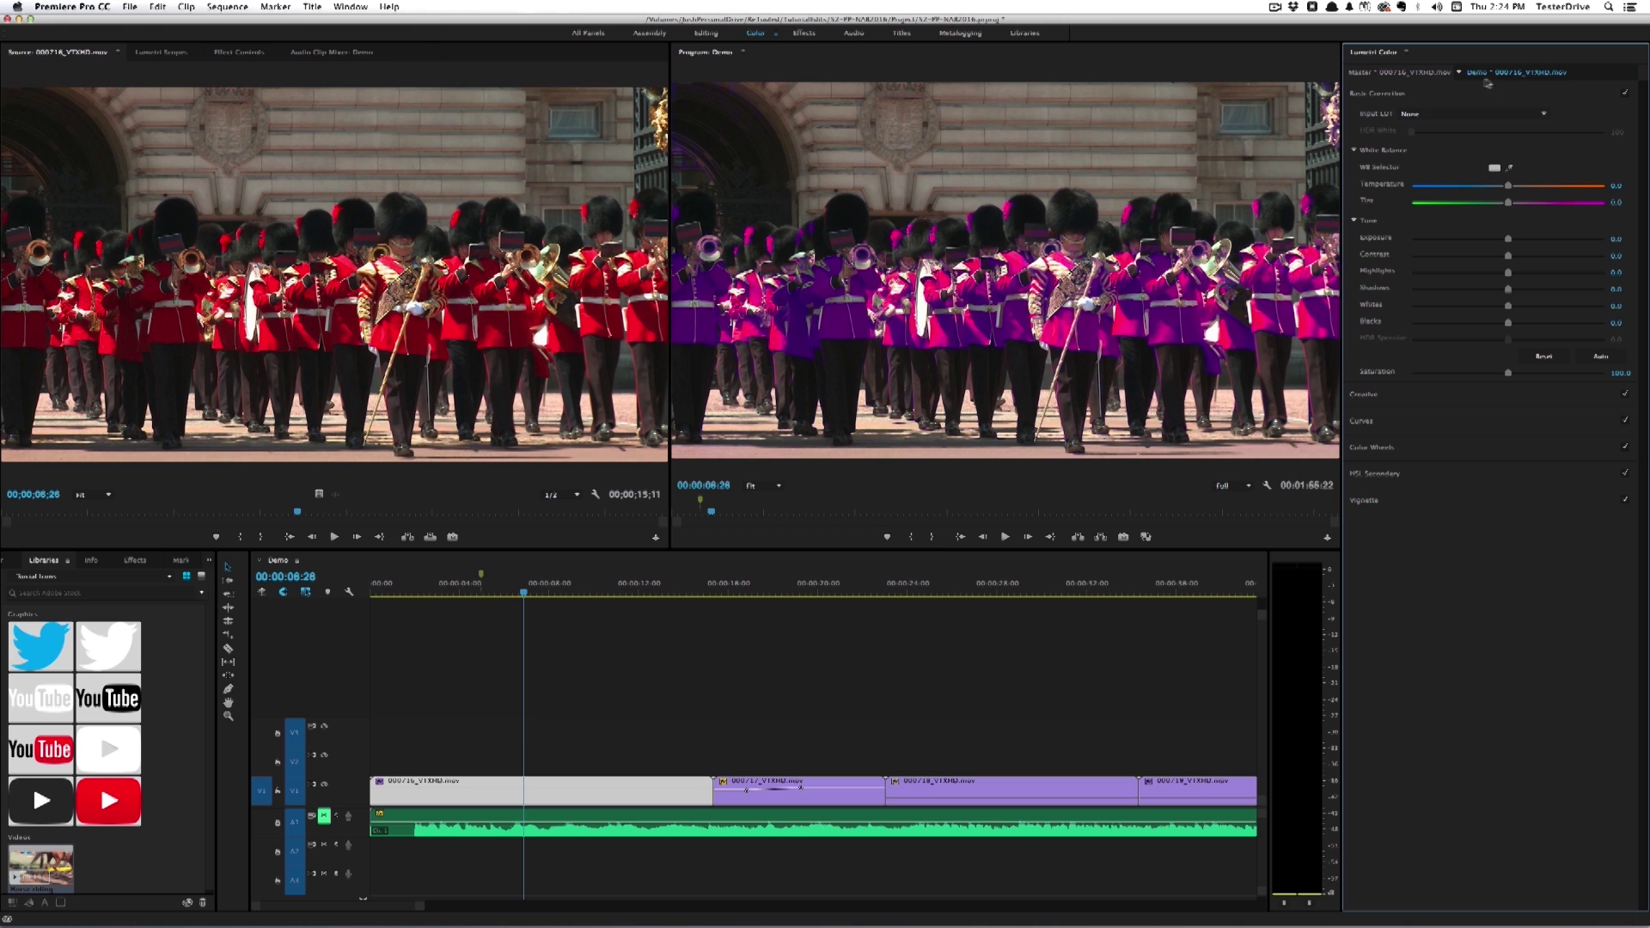
{"action": "left_click", "coordinate": [1403, 75]}
{"action": "left_click_drag", "start_coordinate": [1508, 186], "coordinate": [1411, 186]}
{"action": "left_click_drag", "start_coordinate": [1508, 202], "coordinate": [1402, 206]}
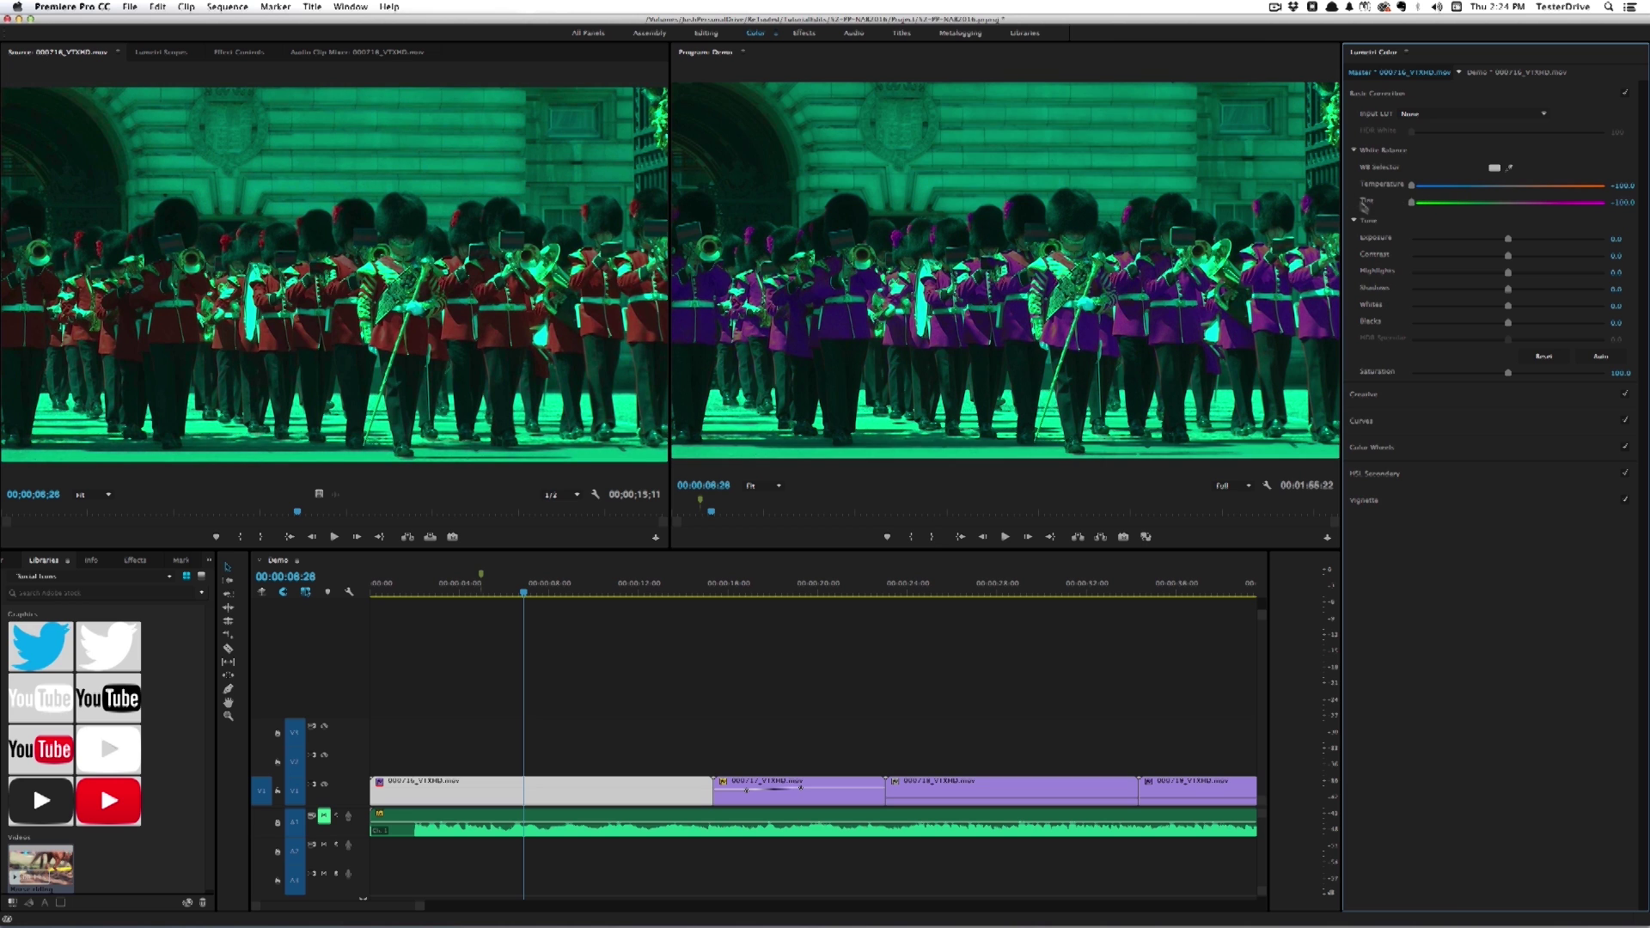
{"action": "left_click", "coordinate": [1418, 240]}
{"action": "left_click_drag", "start_coordinate": [1418, 240], "coordinate": [1441, 244]}
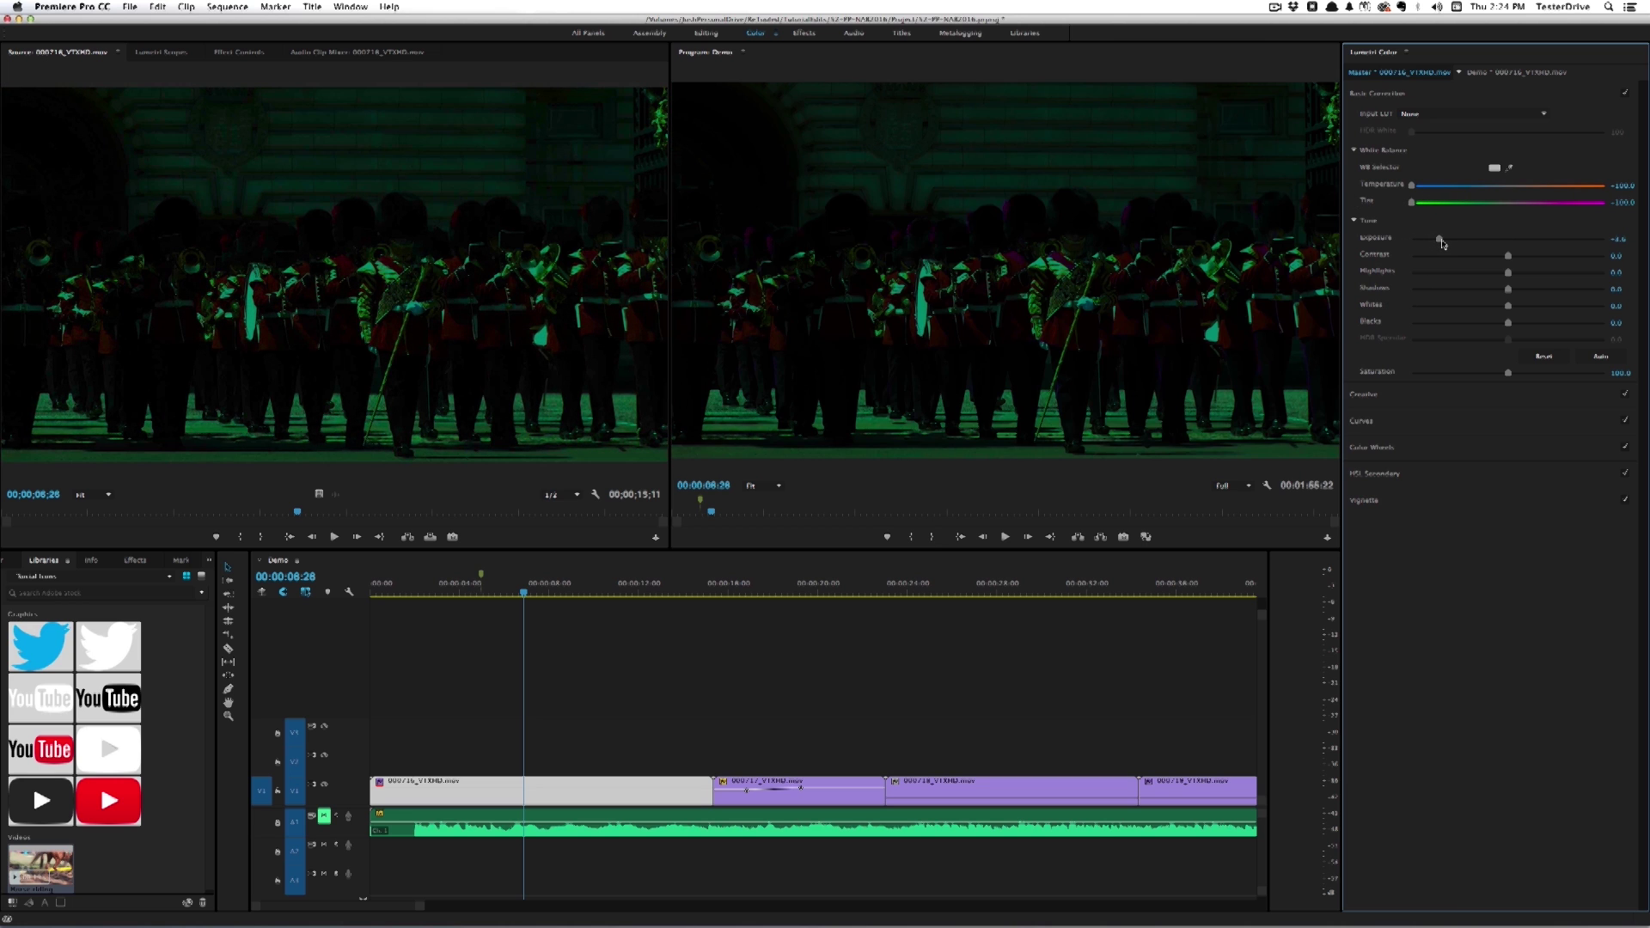
- Return to the Demo sequence clip's HSL Secondary settings and show its Color/Gray mask to examine the key under the master correction
{"action": "left_click", "coordinate": [1502, 73]}
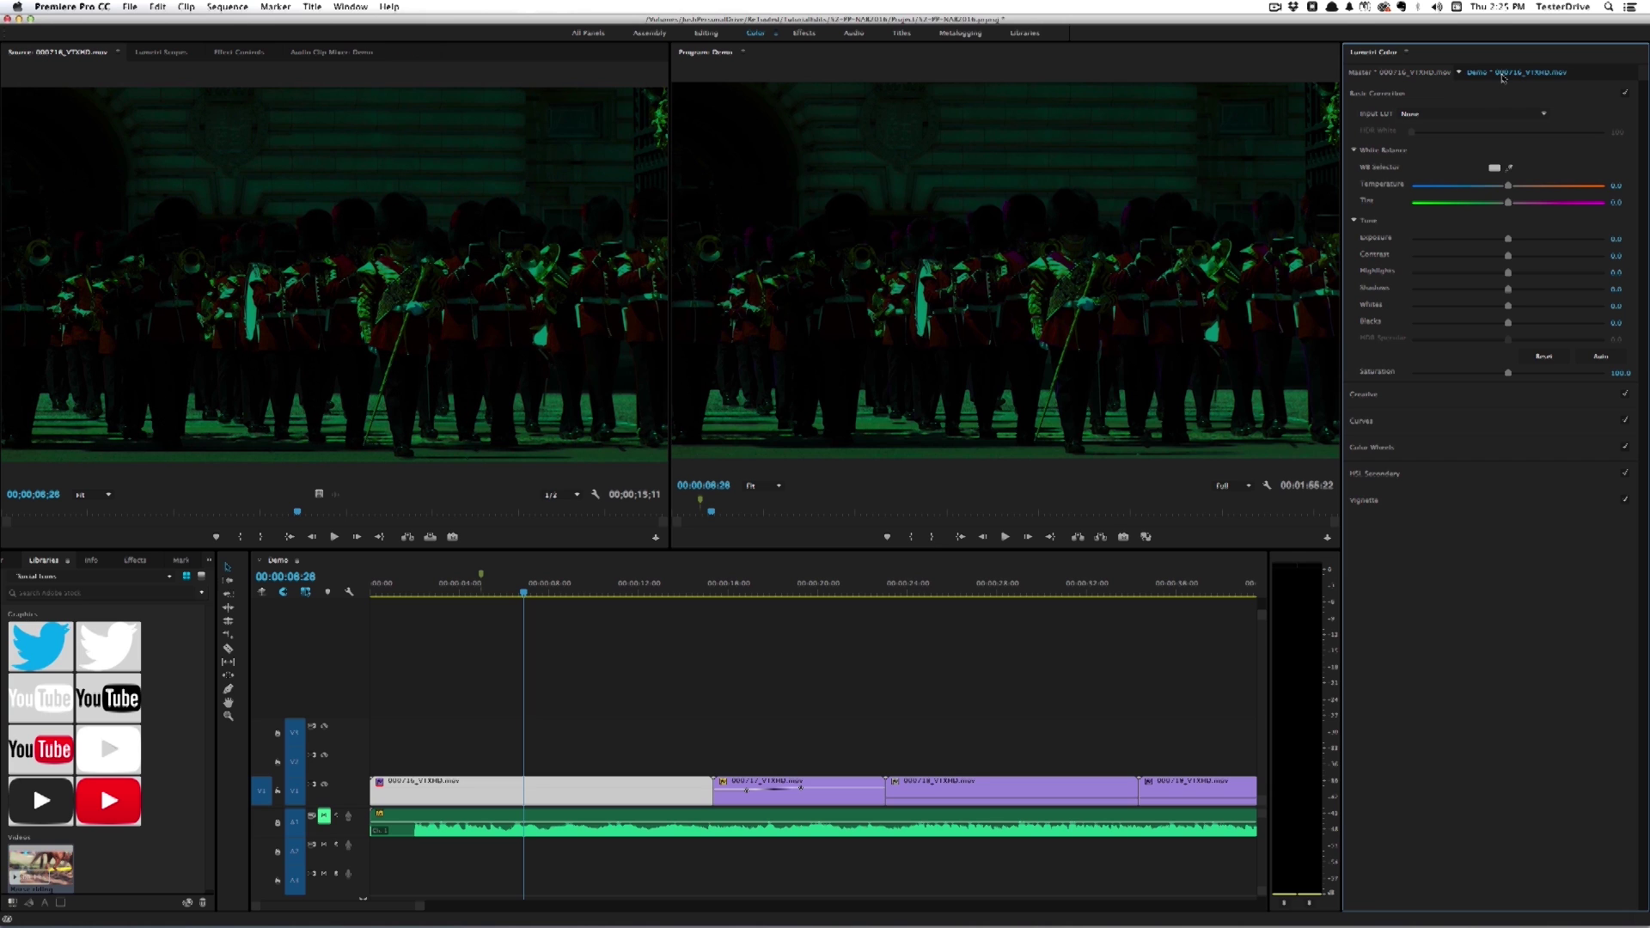
{"action": "left_click", "coordinate": [1382, 474]}
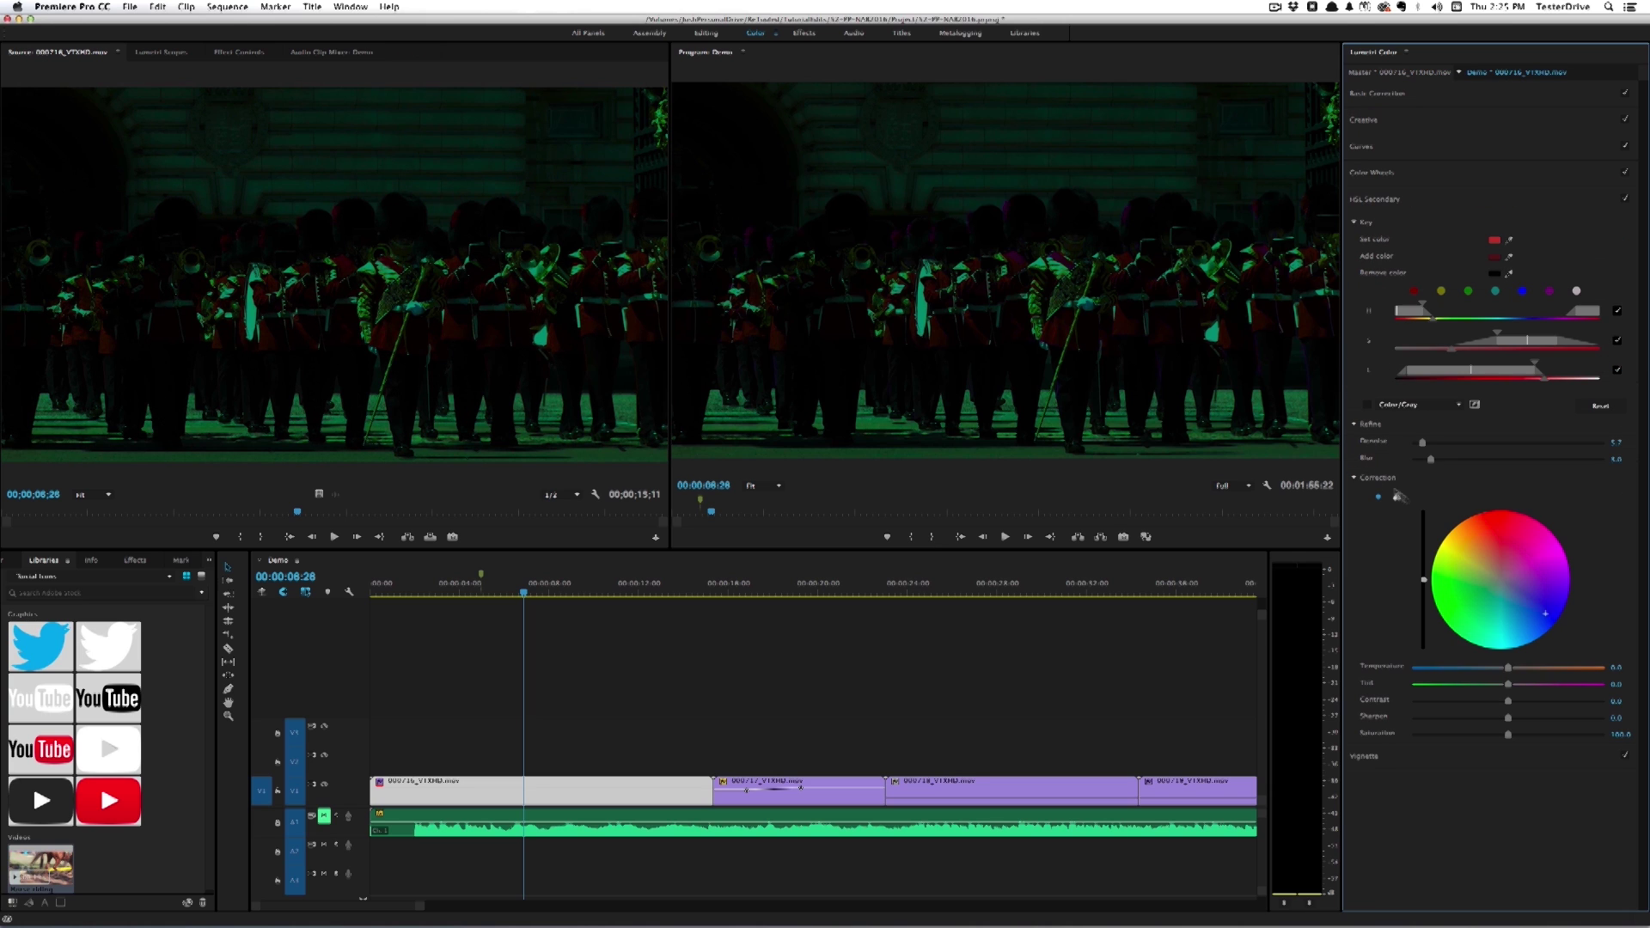
{"action": "left_click", "coordinate": [1367, 404]}
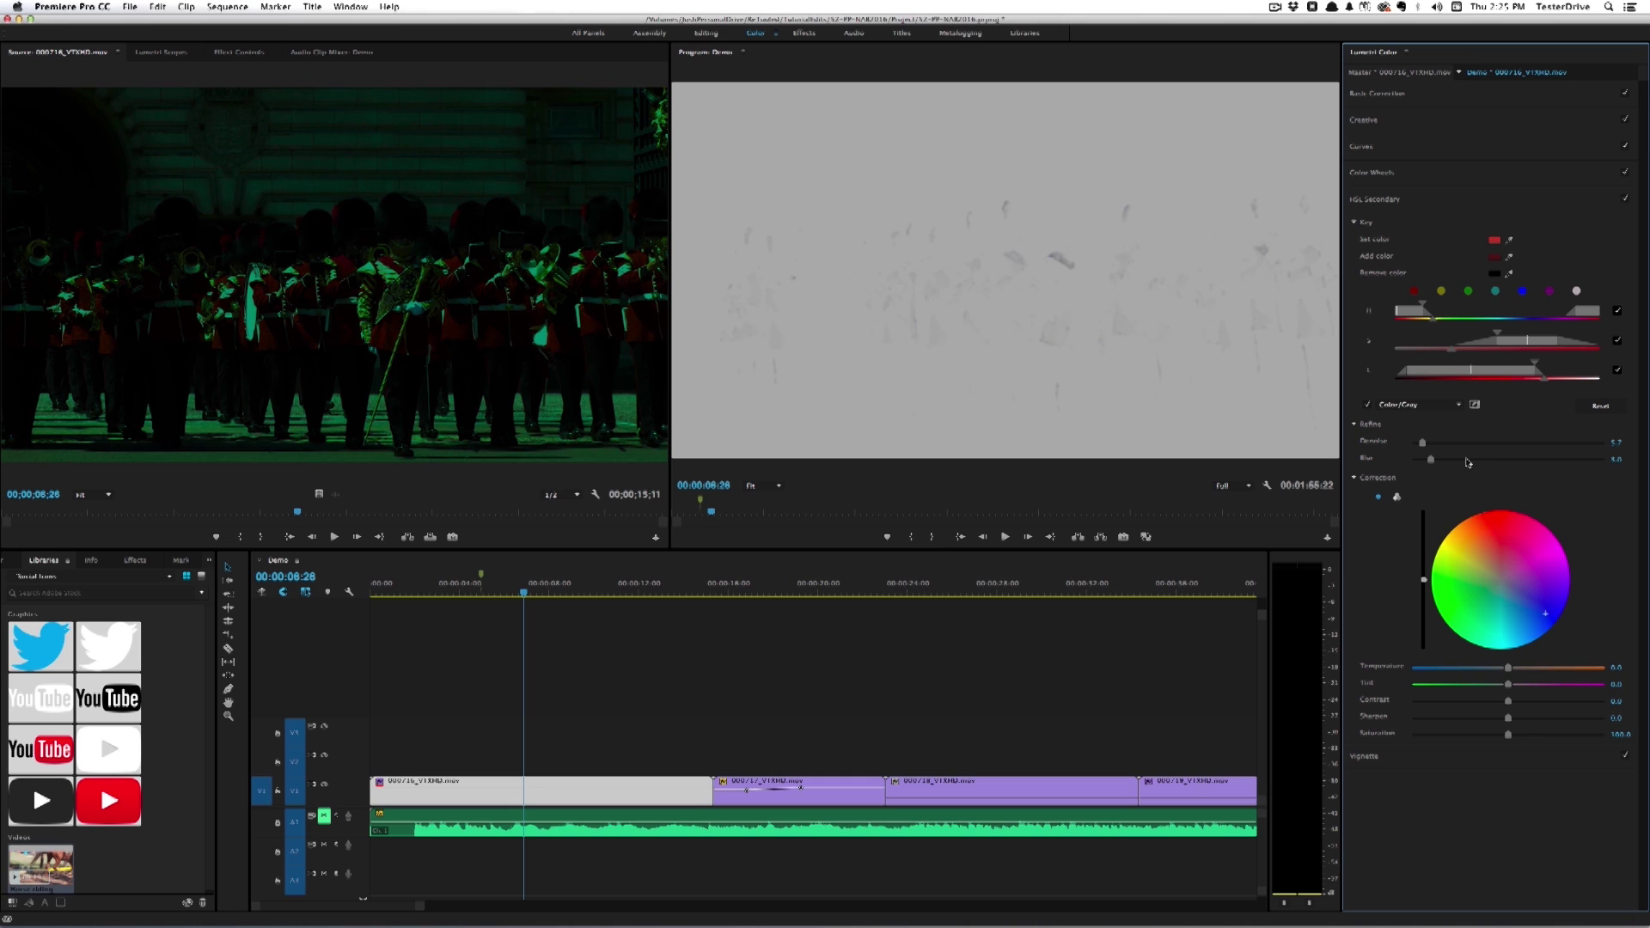
- Delete the Lumetri Color effect from the master clip and hide the Color/Gray mask on the Demo sequence clip
{"action": "left_click", "coordinate": [1366, 72]}
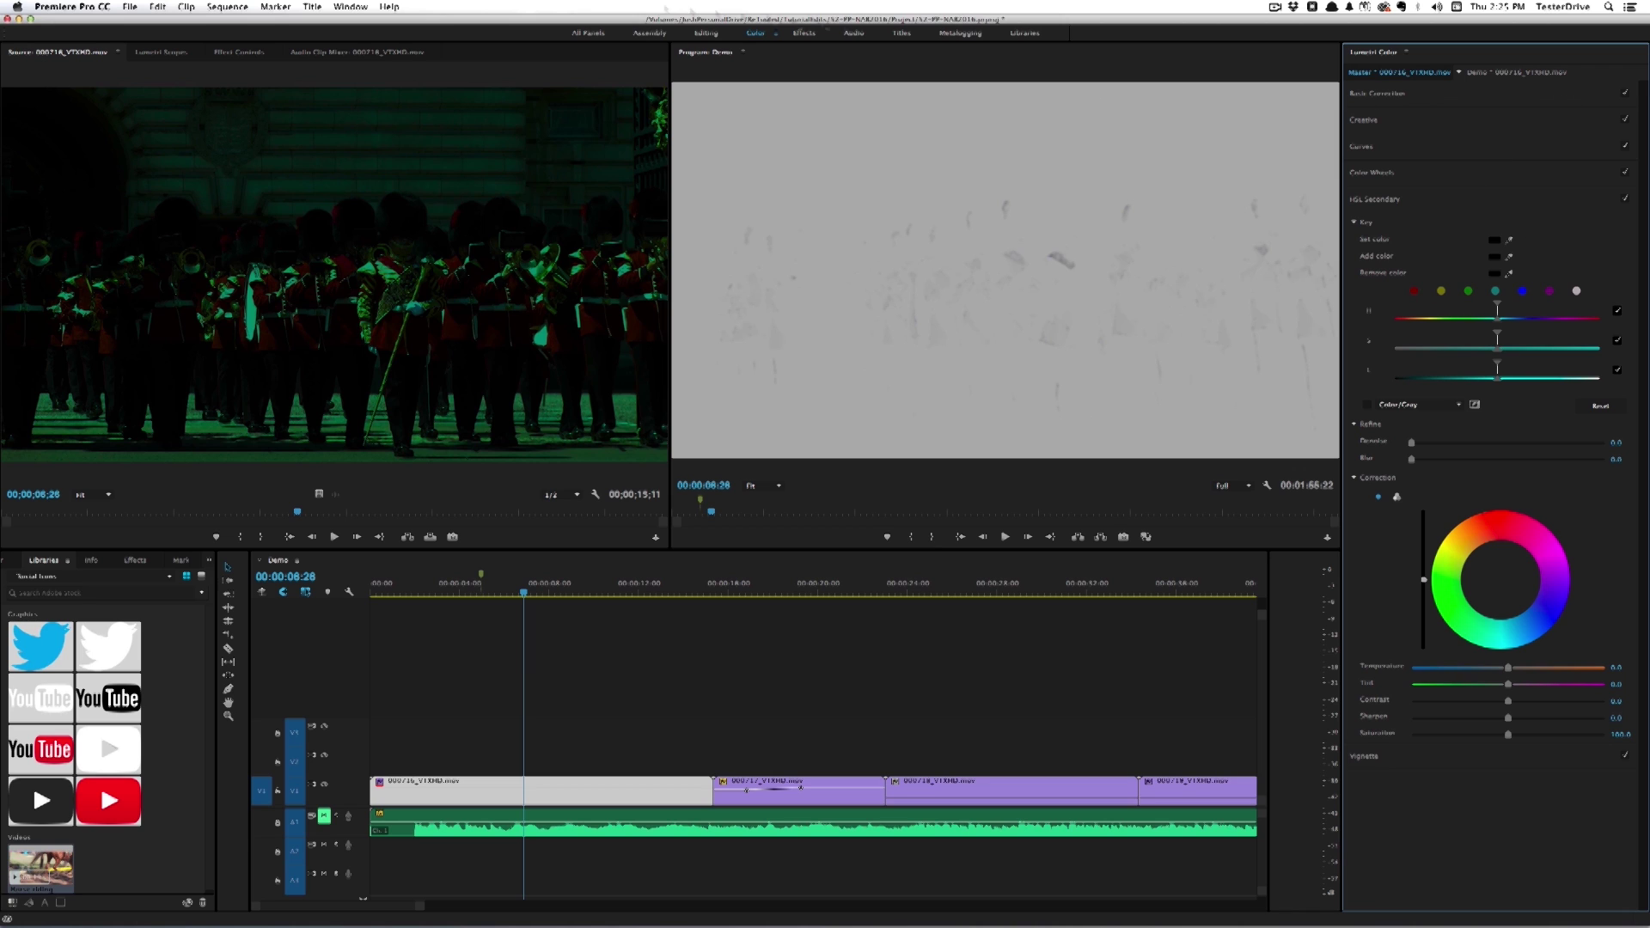
{"action": "left_click", "coordinate": [197, 54]}
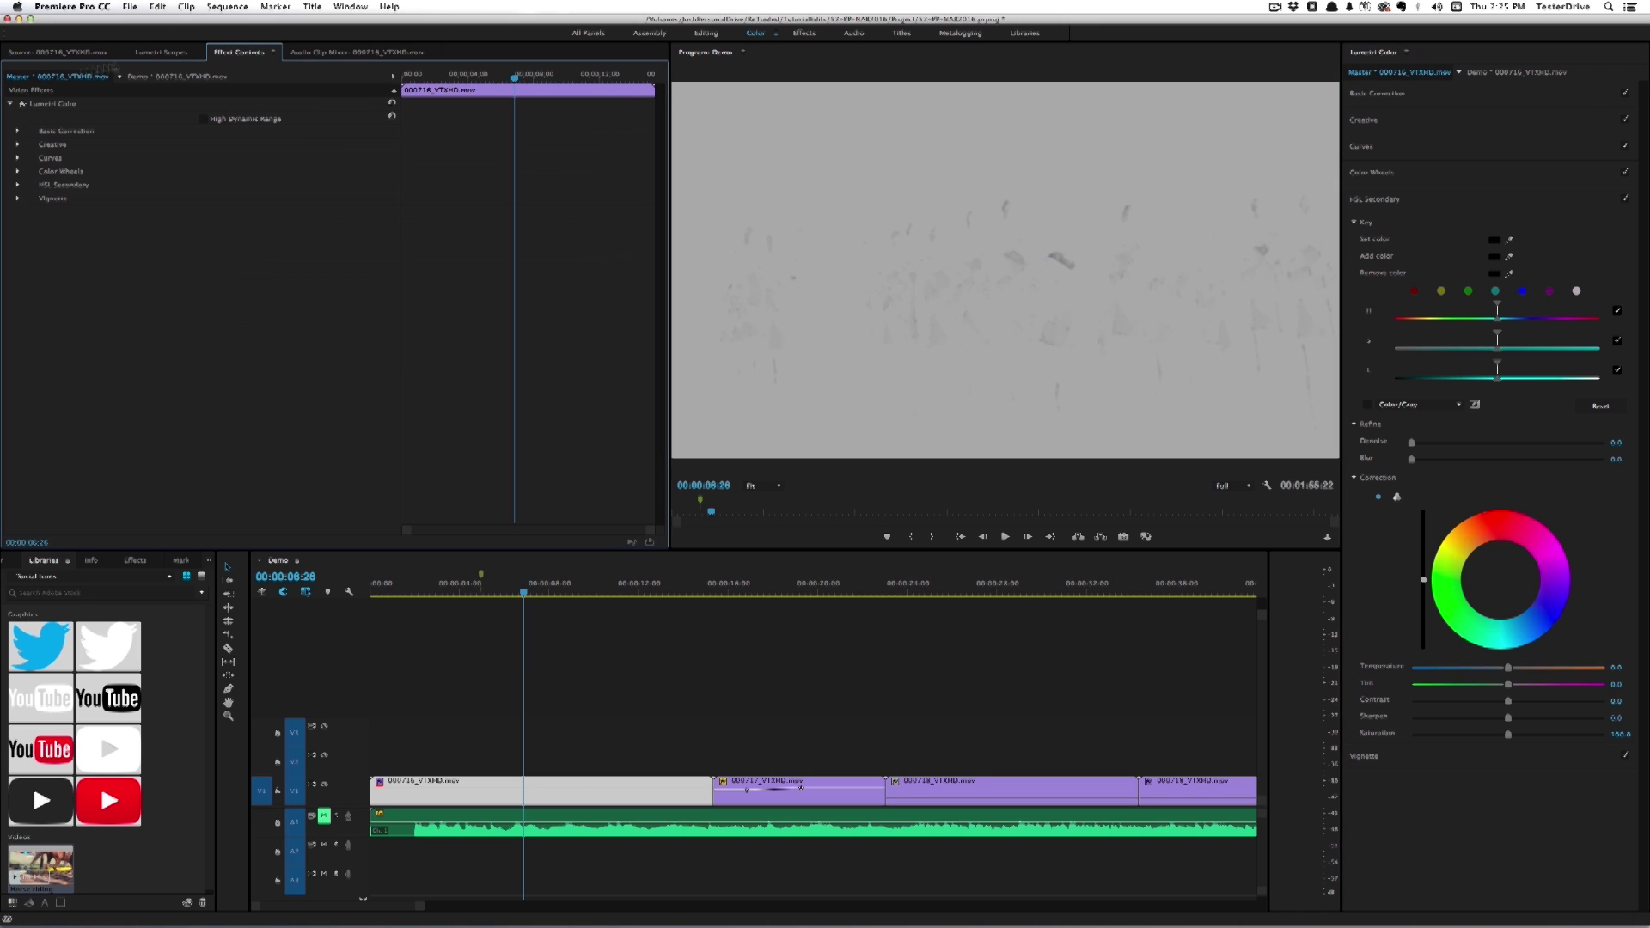
{"action": "left_click", "coordinate": [49, 107]}
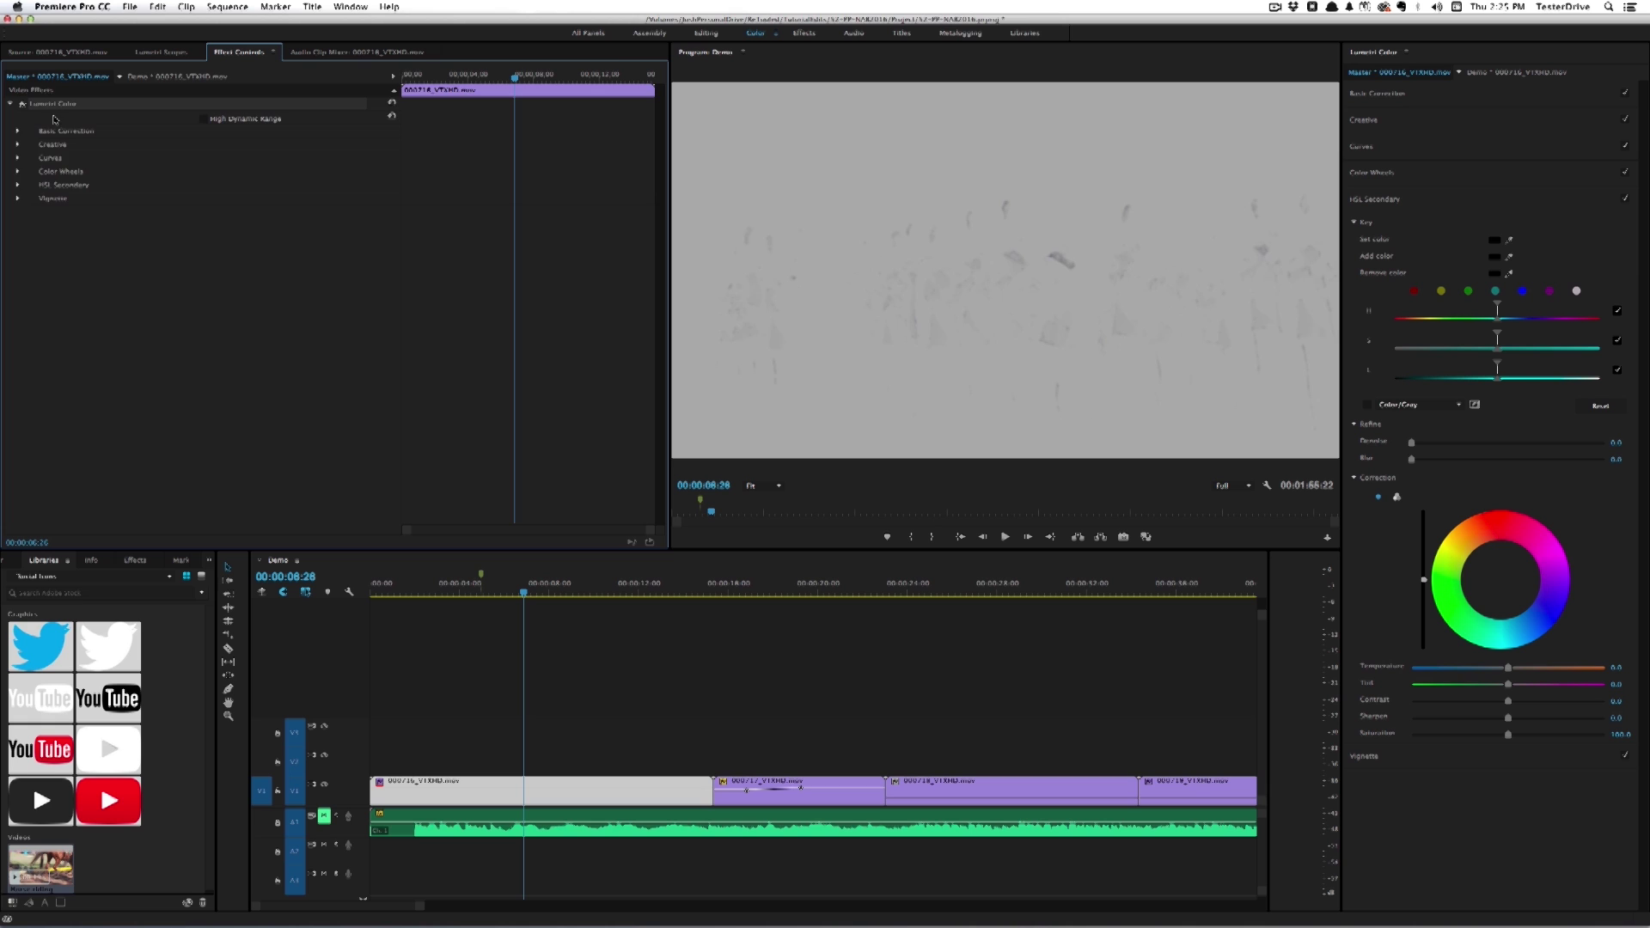
{"action": "key", "text": "Delete"}
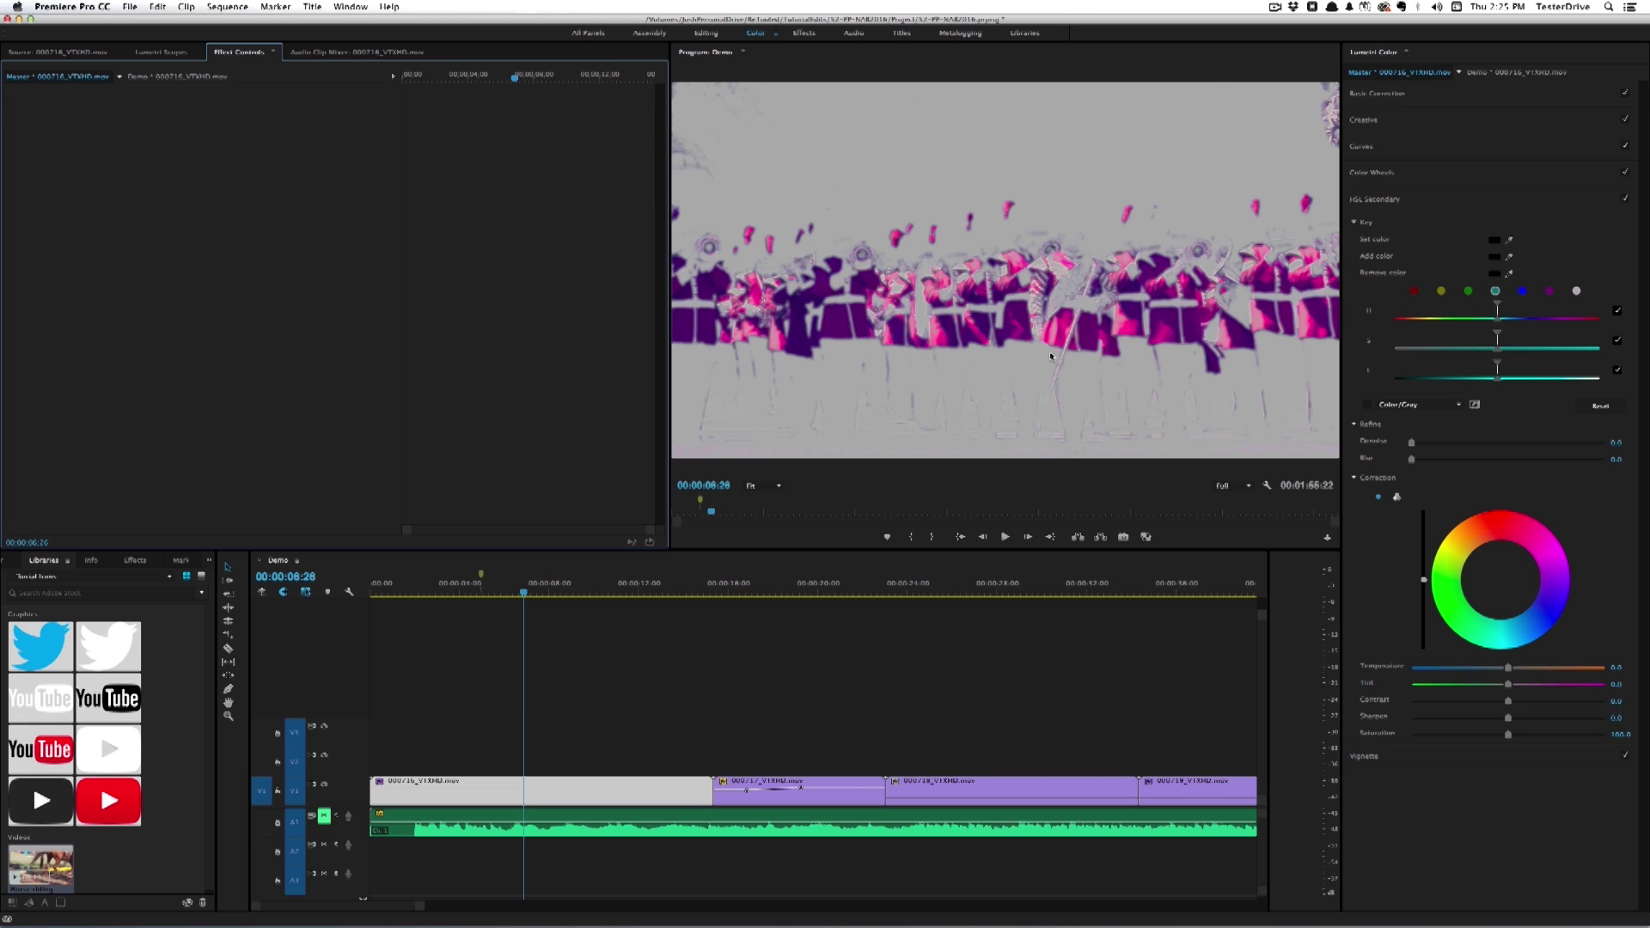
{"action": "key", "text": "super+z"}
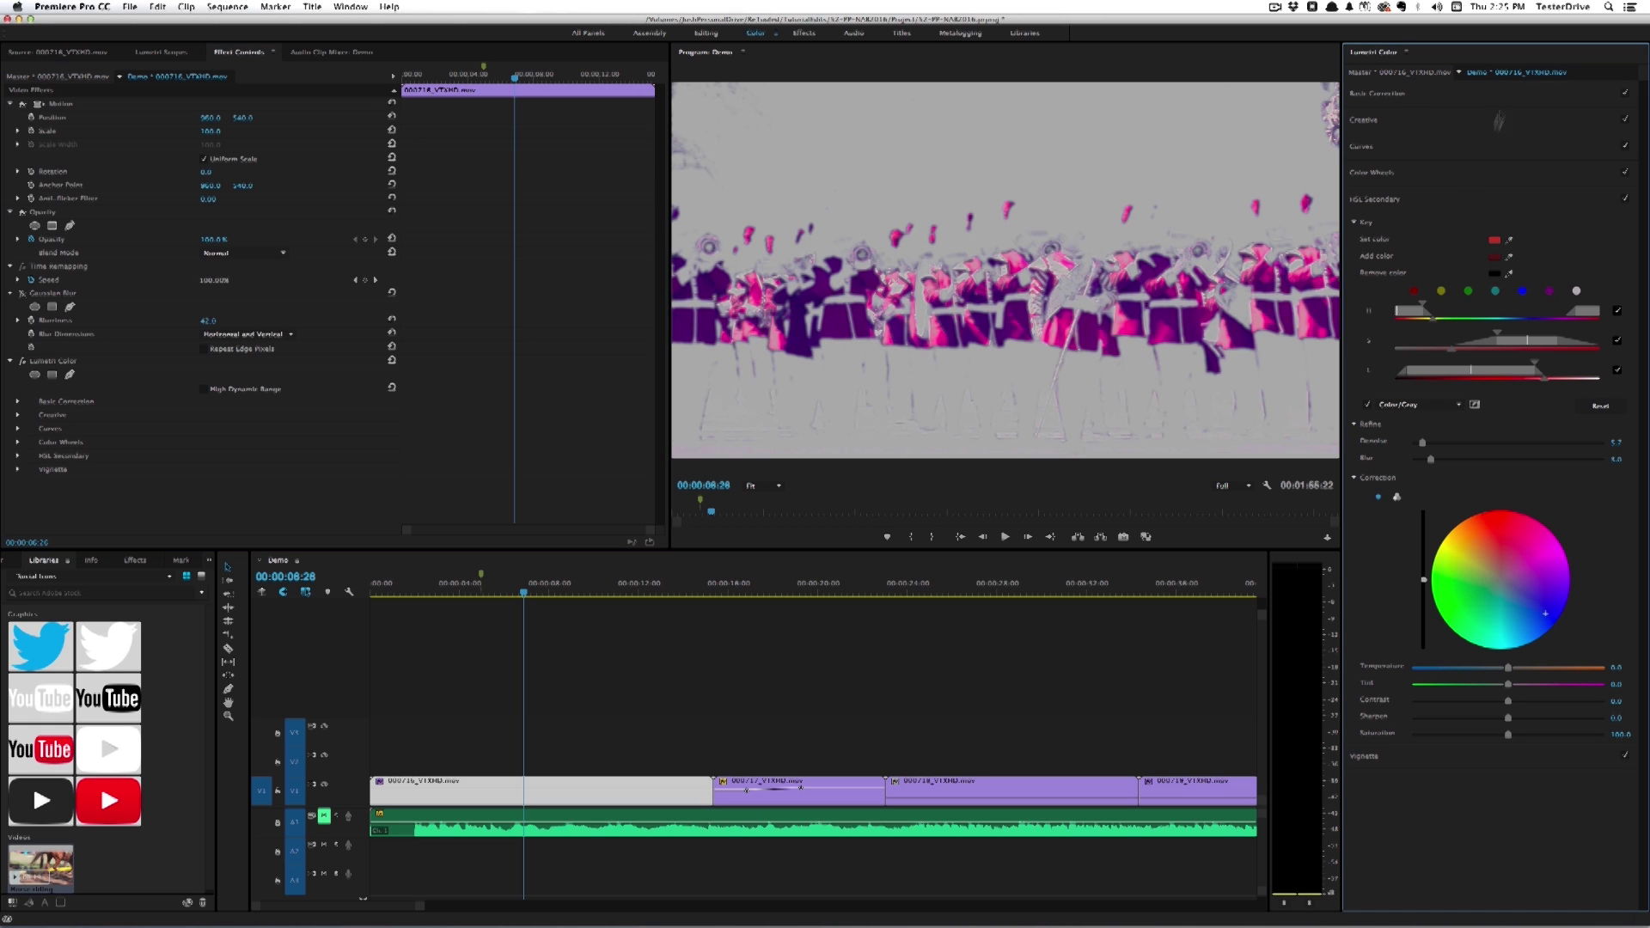
{"action": "left_click", "coordinate": [1368, 404]}
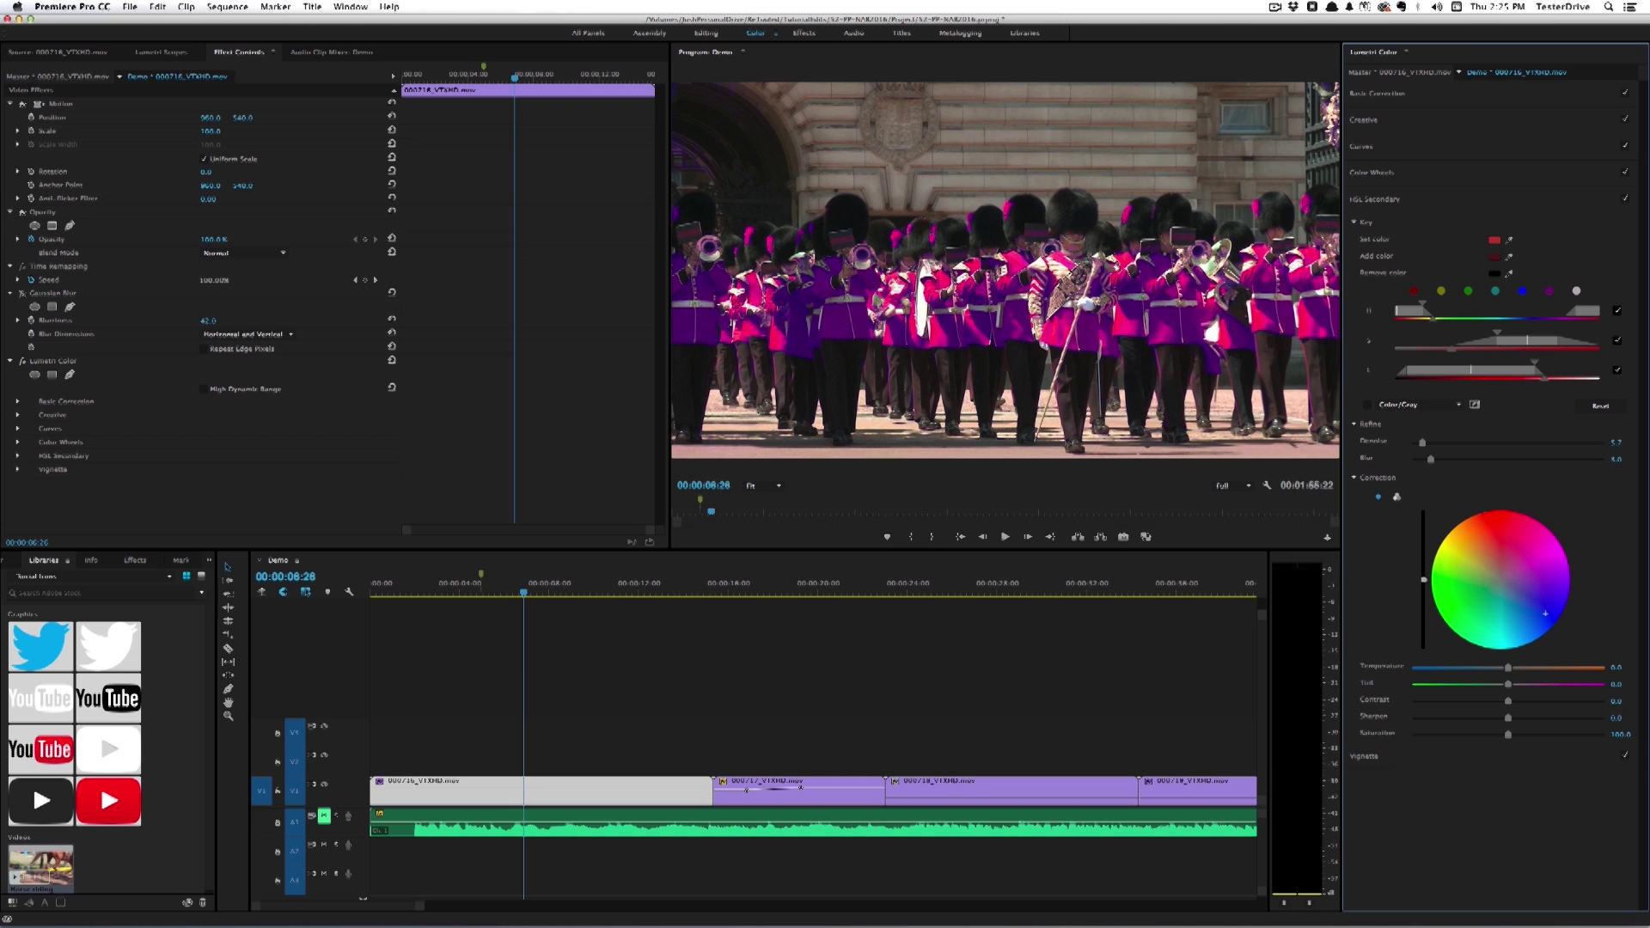
- Find the obsolete Fast Blur effect by searching "fast", apply it above Lumetri Color with strong blurriness, and toggle the Color/Gray mask
{"action": "left_click", "coordinate": [133, 561]}
{"action": "left_click", "coordinate": [61, 578]}
{"action": "type", "text": "fast"}
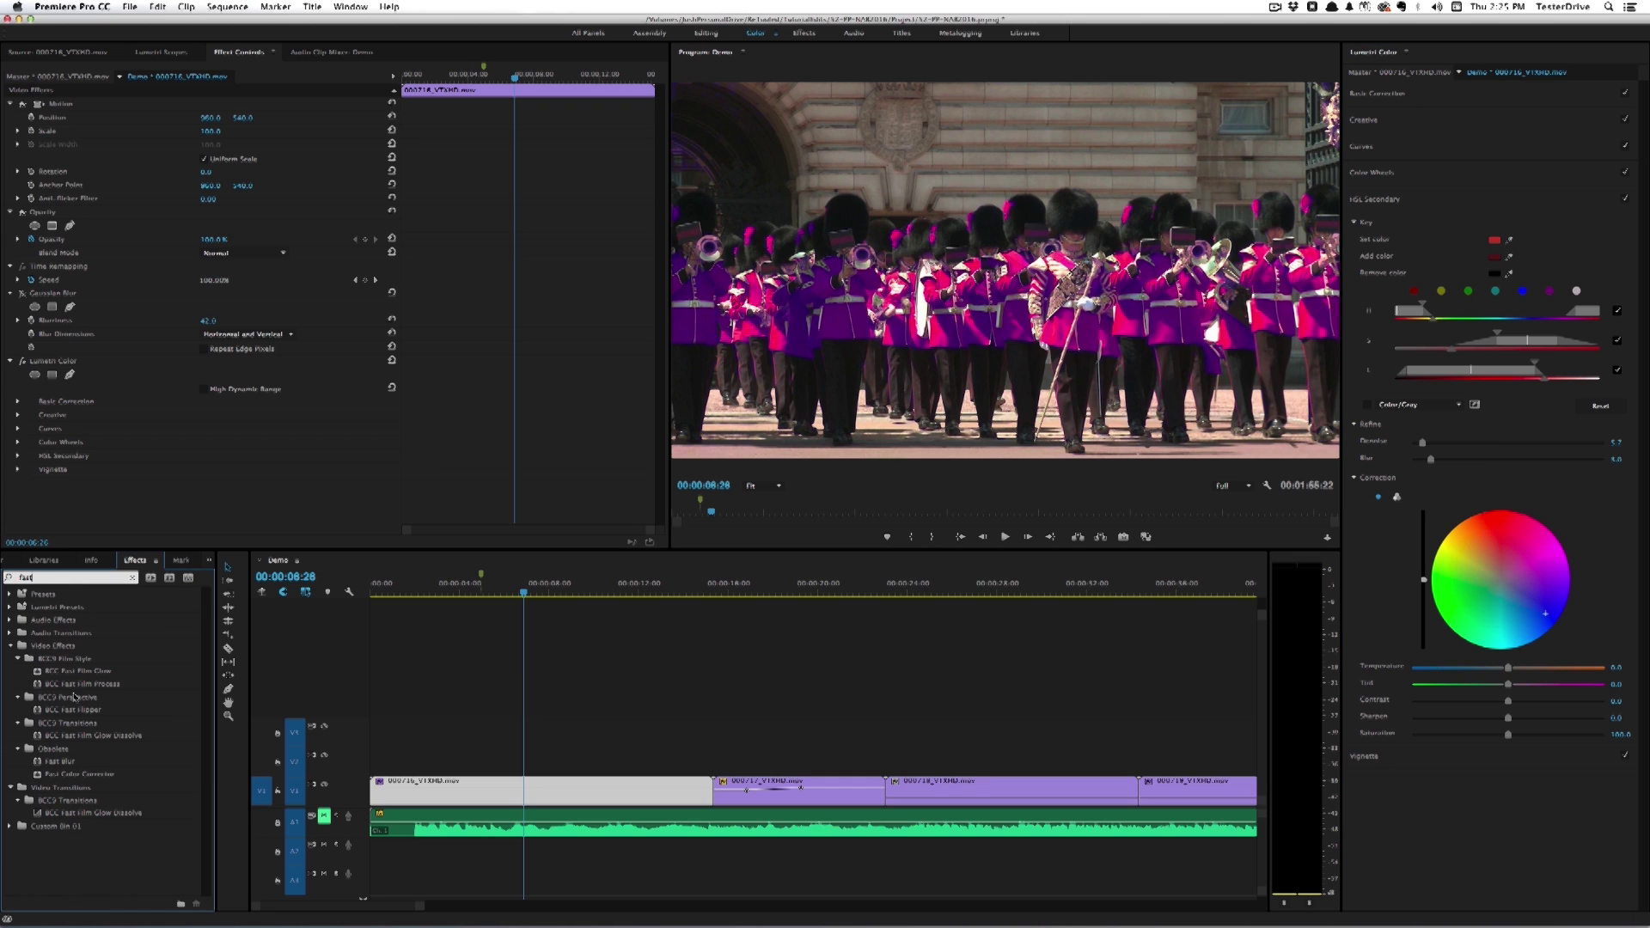
{"action": "left_click", "coordinate": [60, 761]}
{"action": "left_click_drag", "start_coordinate": [55, 624], "coordinate": [95, 342]}
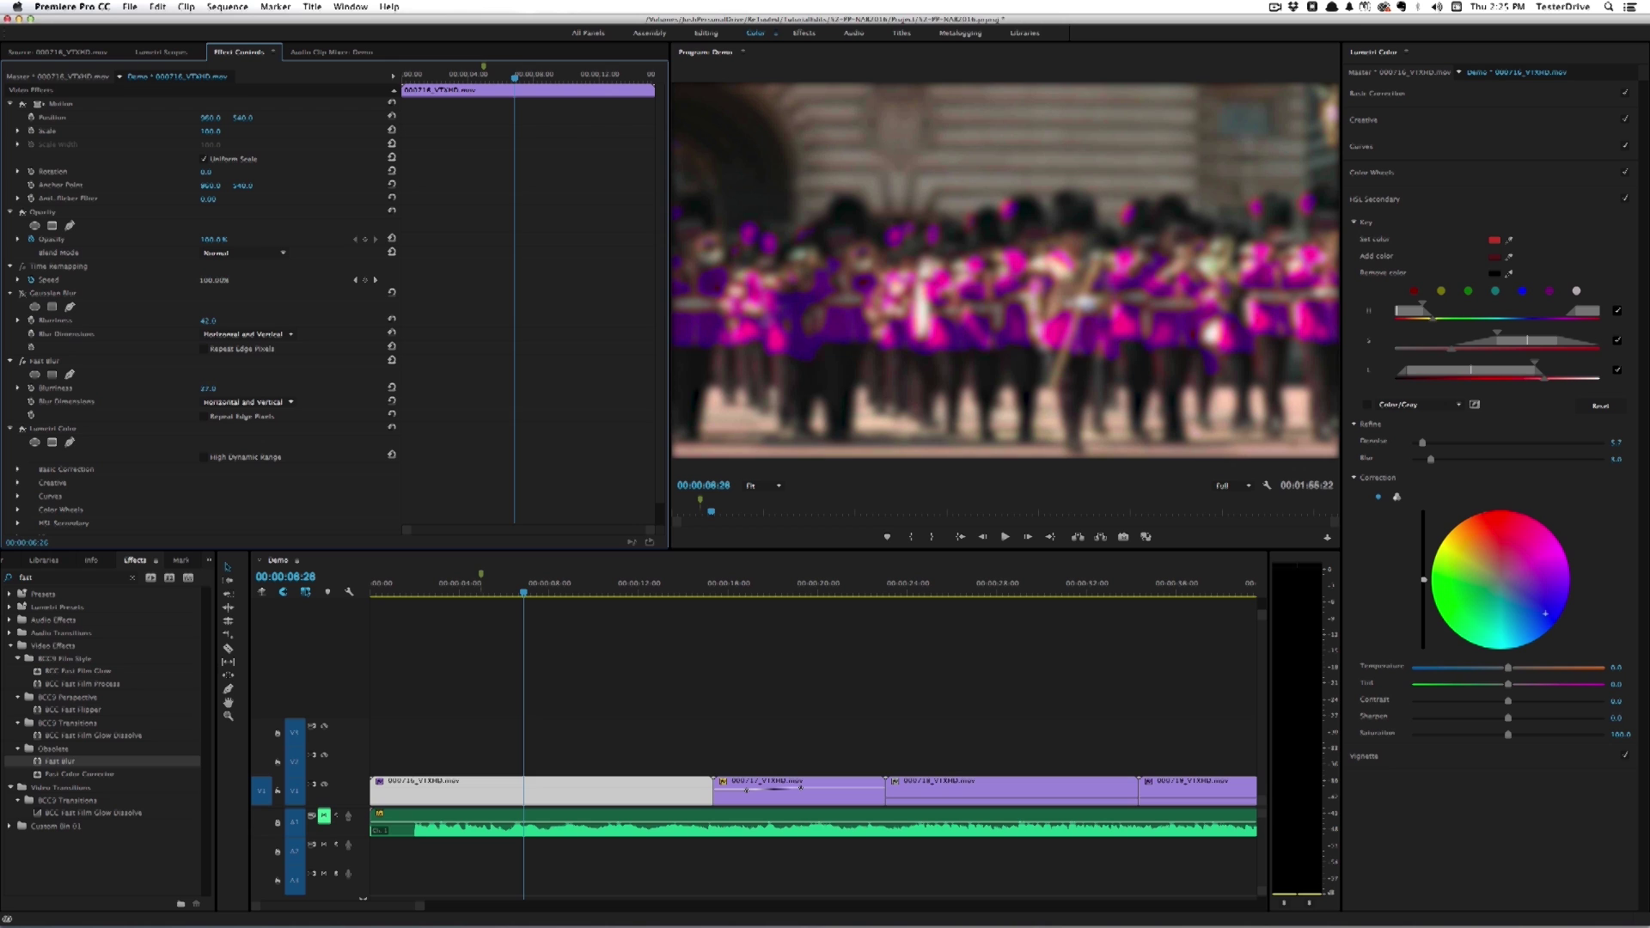
{"action": "left_click", "coordinate": [1367, 404]}
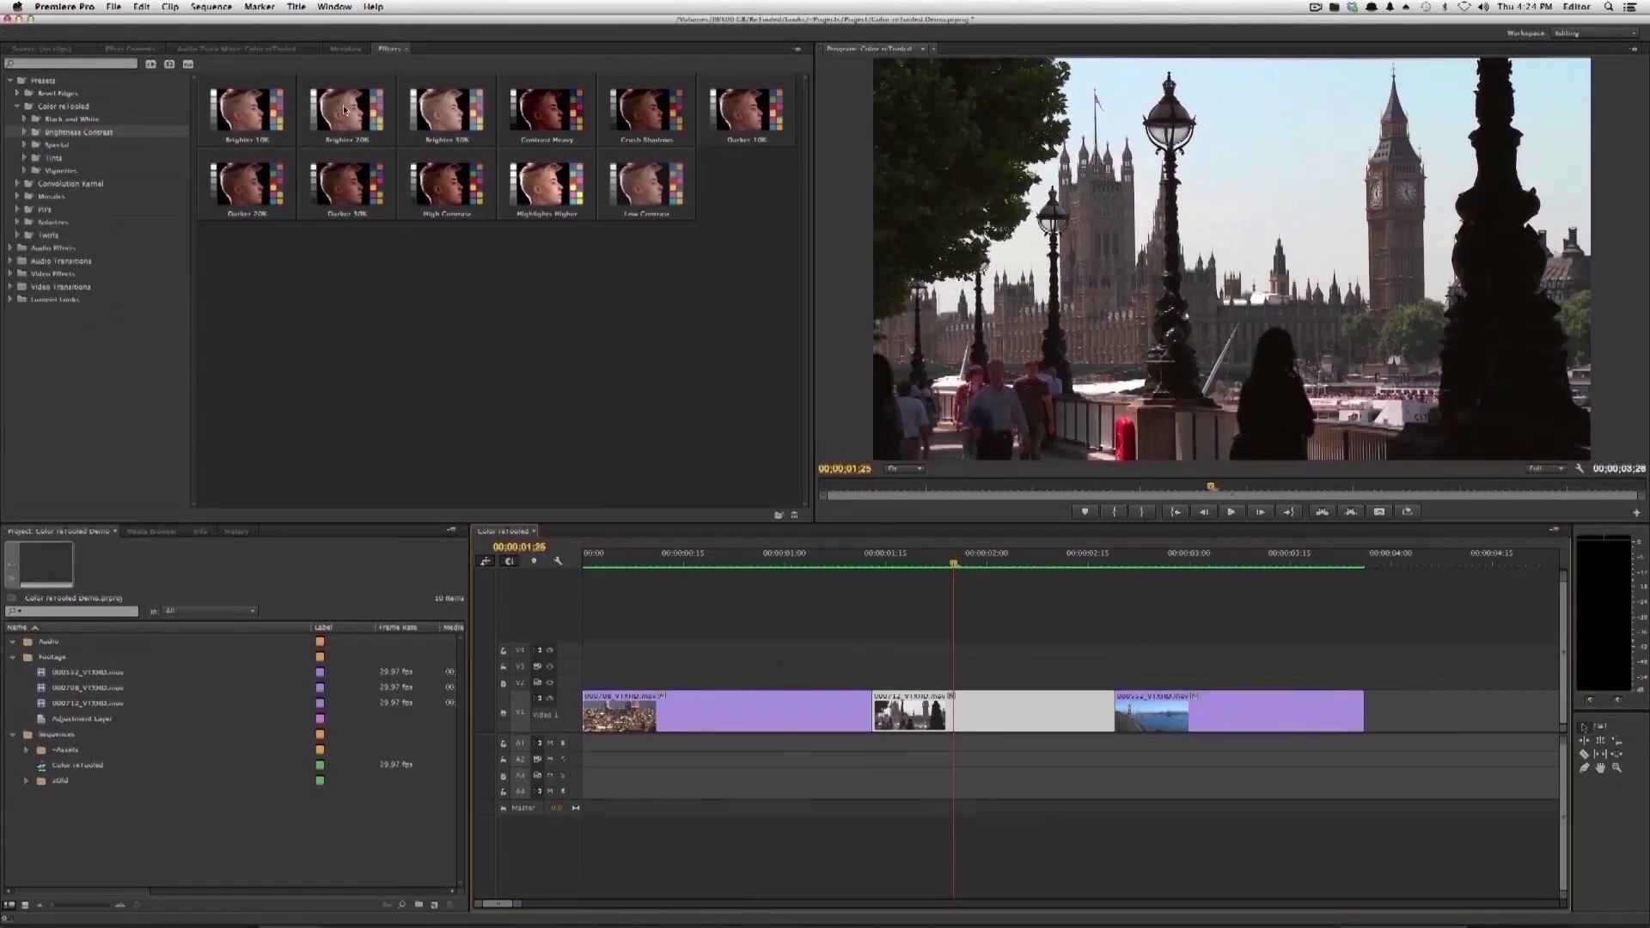
- Try the Brighter 20%, Blurry Vignette Heavy and Vignette Oval 80% presets on the Big Ben clip in the Color reTooled project
{"action": "left_click", "coordinate": [718, 258]}
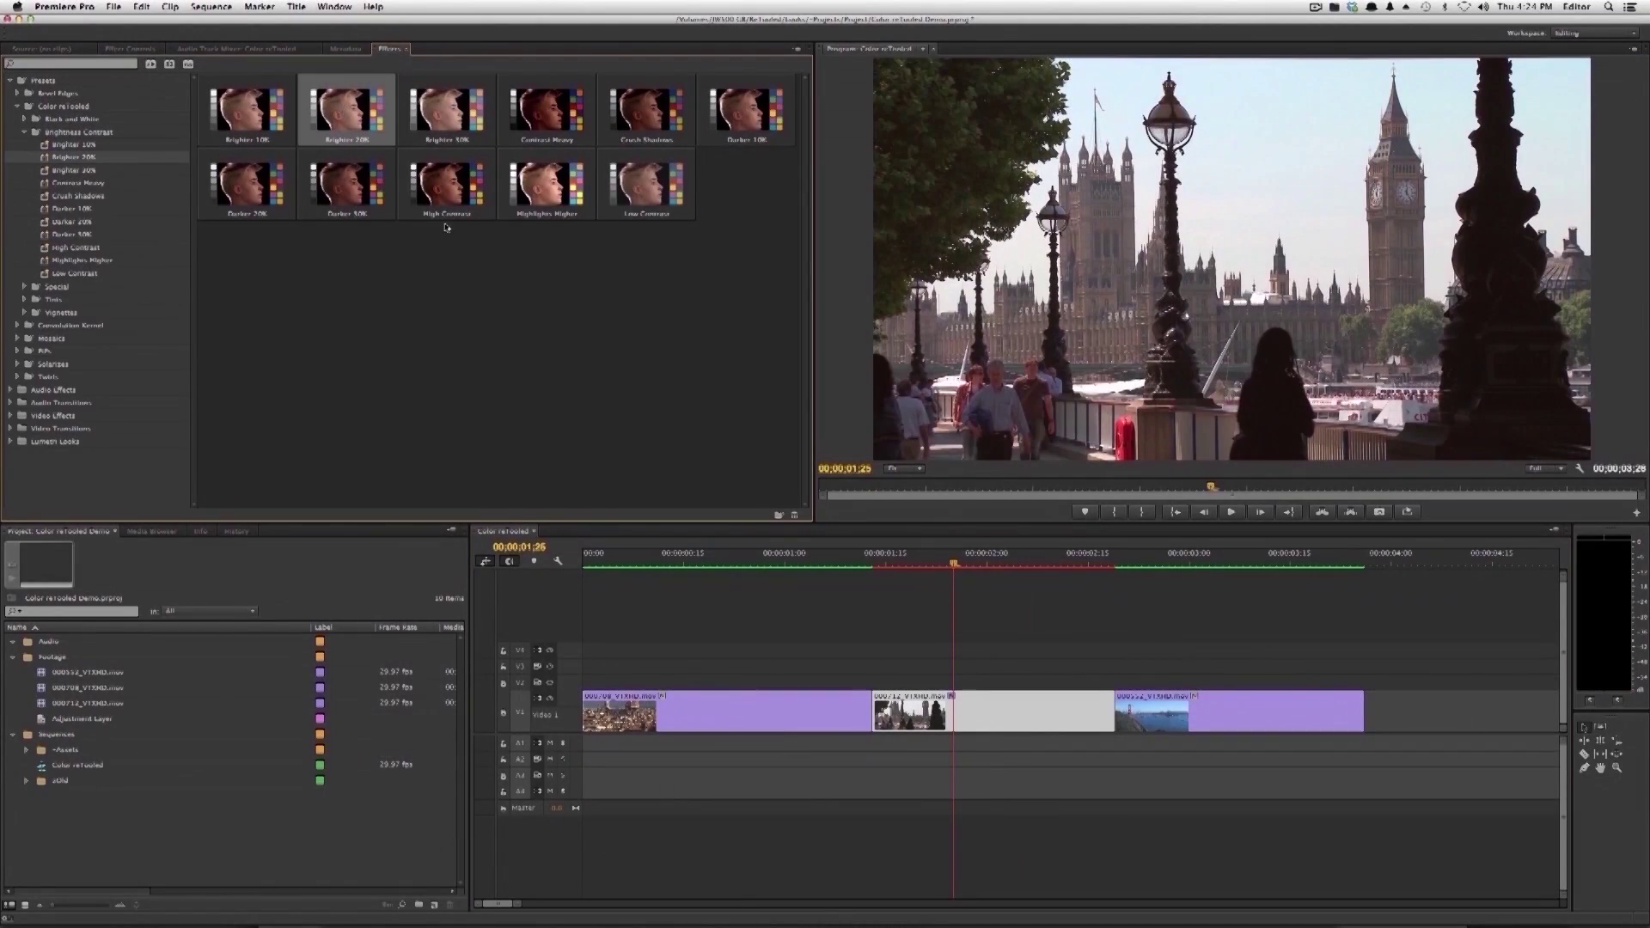
{"action": "left_click", "coordinate": [73, 314]}
{"action": "left_click", "coordinate": [255, 134]}
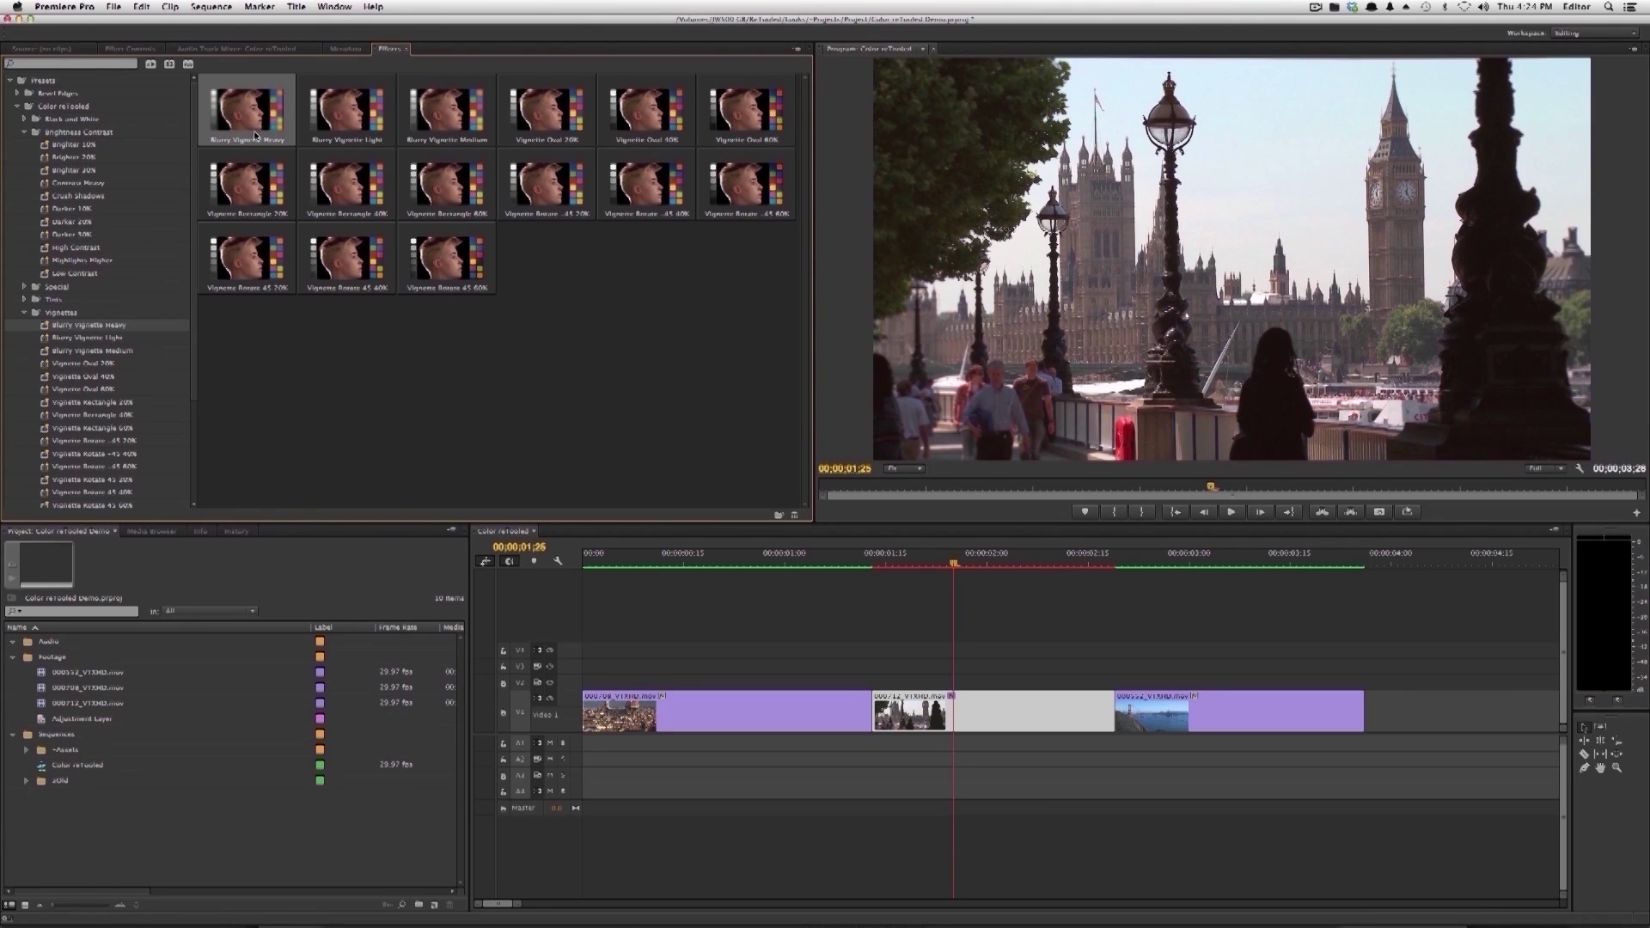
{"action": "left_click", "coordinate": [739, 120]}
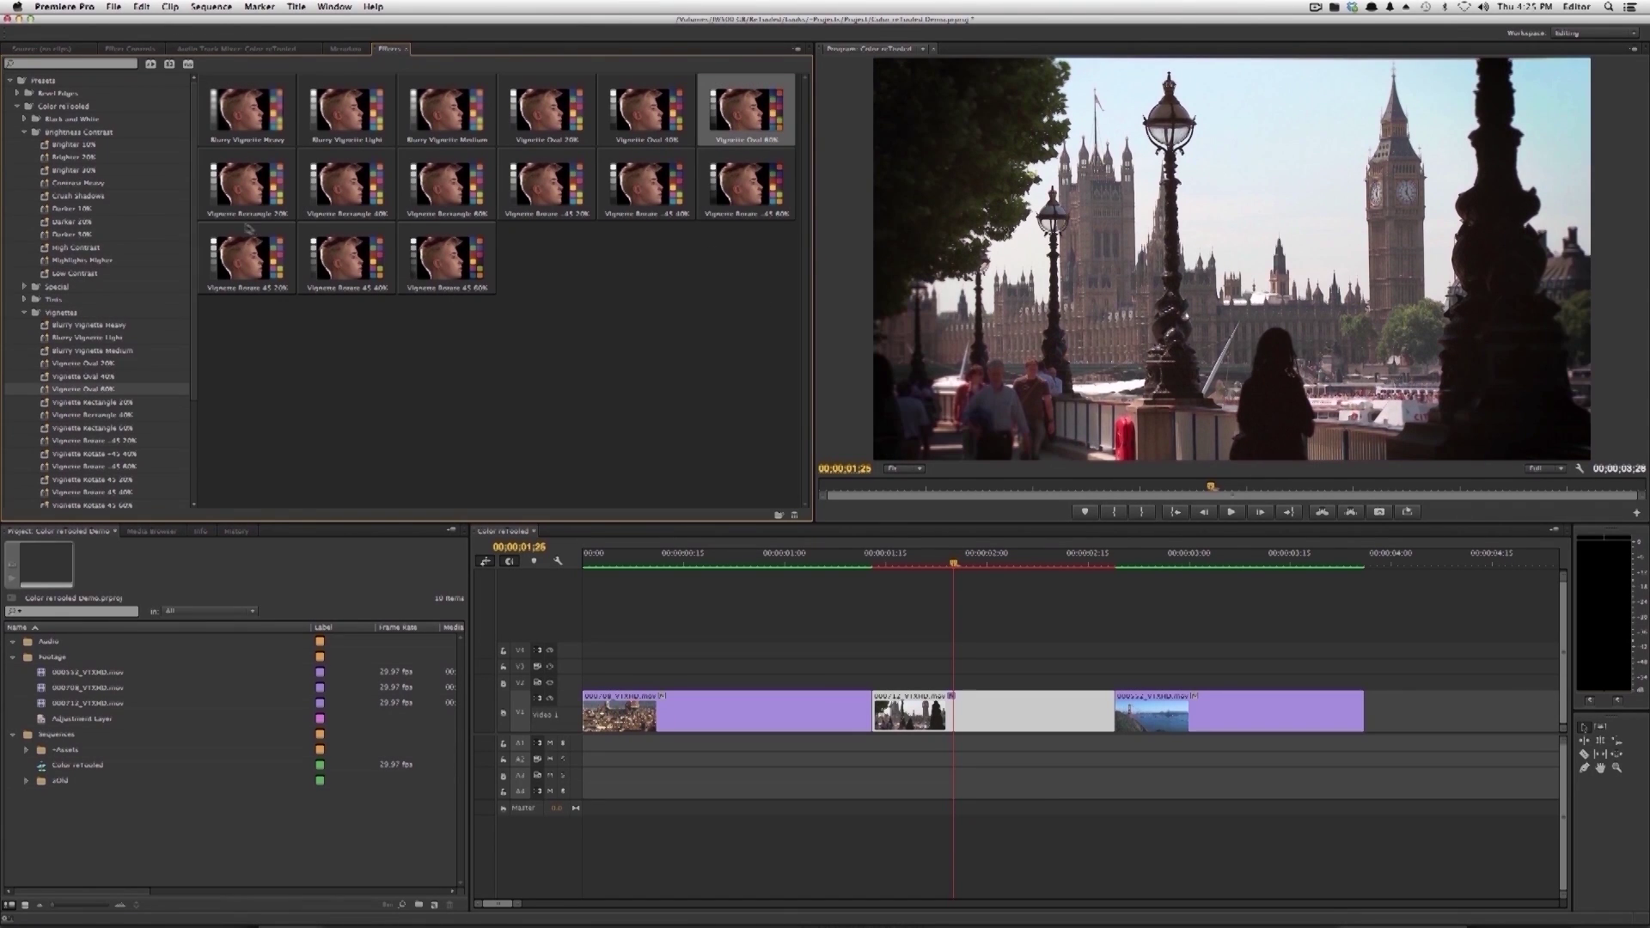
- Try tint presets including Golden Glow and Cool Shadow Warm Highlight w Glow on the Big Ben clip
{"action": "left_click", "coordinate": [53, 299]}
{"action": "left_click", "coordinate": [446, 185]}
{"action": "left_click", "coordinate": [545, 109]}
{"action": "left_click", "coordinate": [746, 109]}
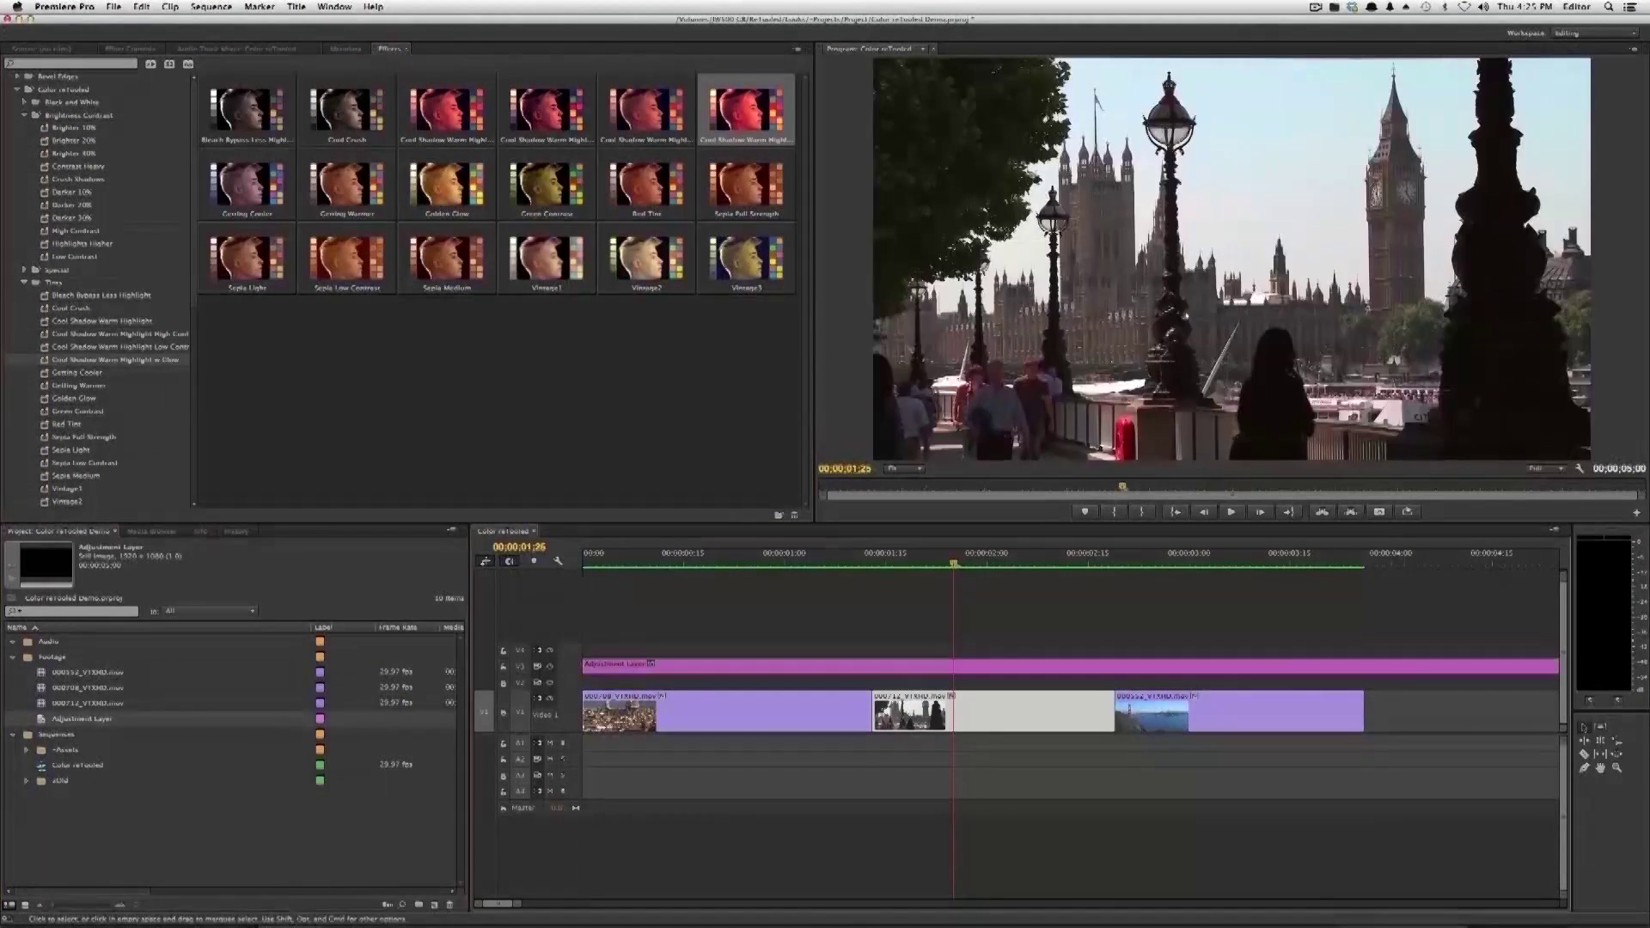
- Trim the adjustment layer to the end of the last clip, apply the Vintage3 preset to it, and check the look across the clips
{"action": "key", "text": "minus"}
{"action": "left_click_drag", "start_coordinate": [1366, 666], "coordinate": [1190, 665]}
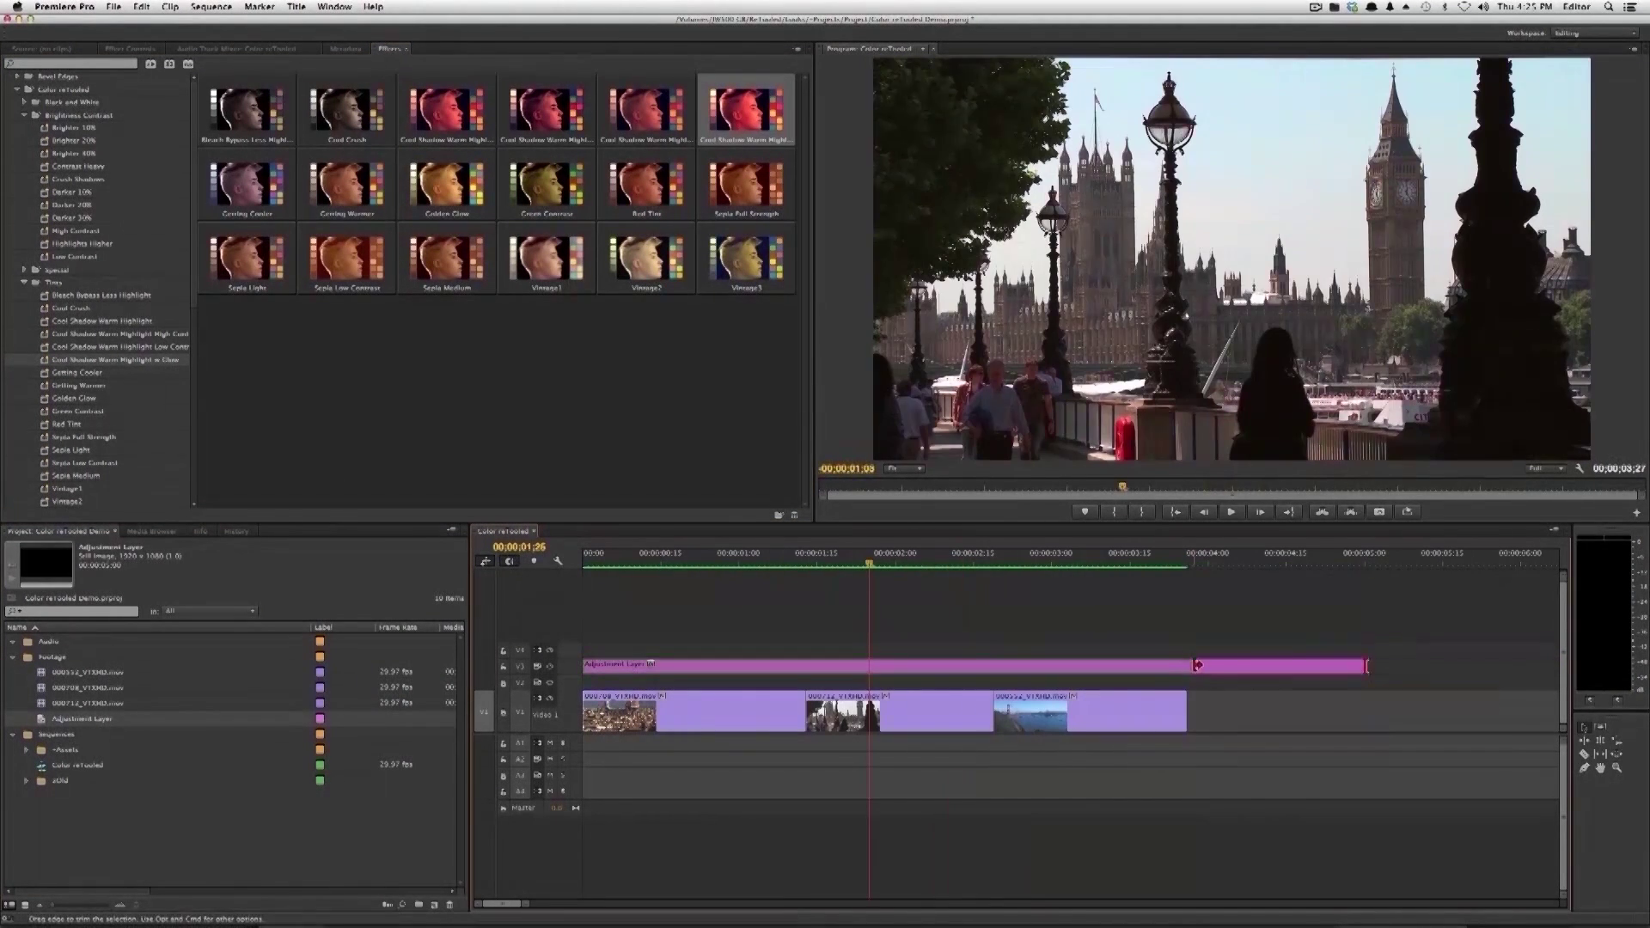
{"action": "left_click_drag", "start_coordinate": [746, 258], "coordinate": [726, 668]}
{"action": "left_click", "coordinate": [1125, 557]}
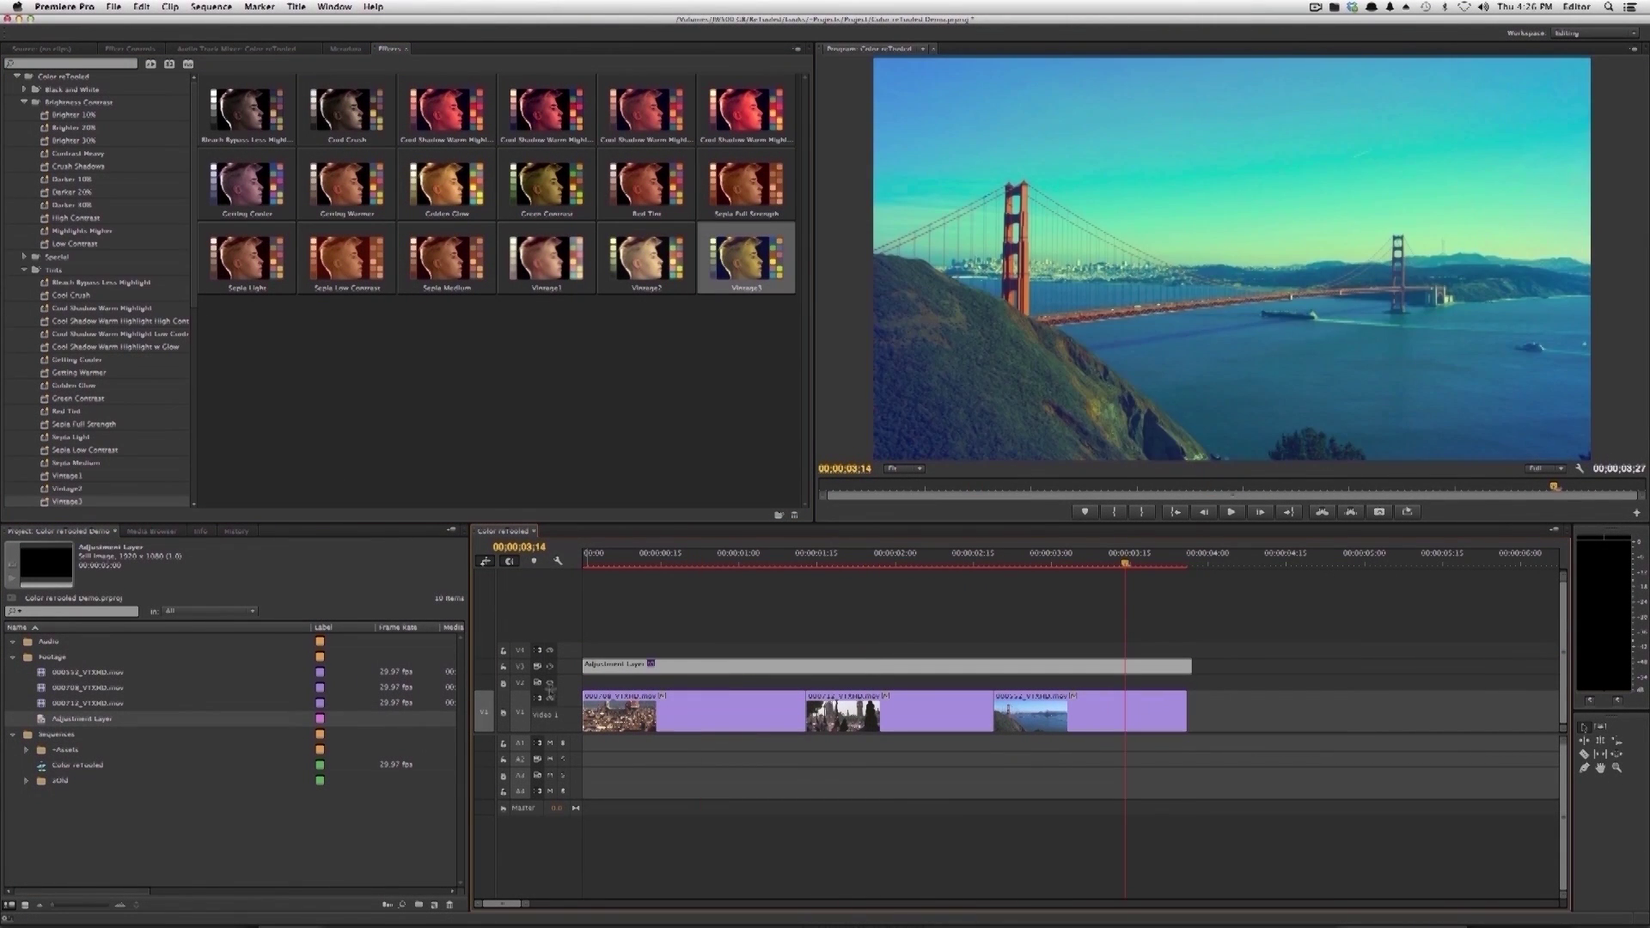
{"action": "left_click_drag", "start_coordinate": [864, 555], "coordinate": [722, 555]}
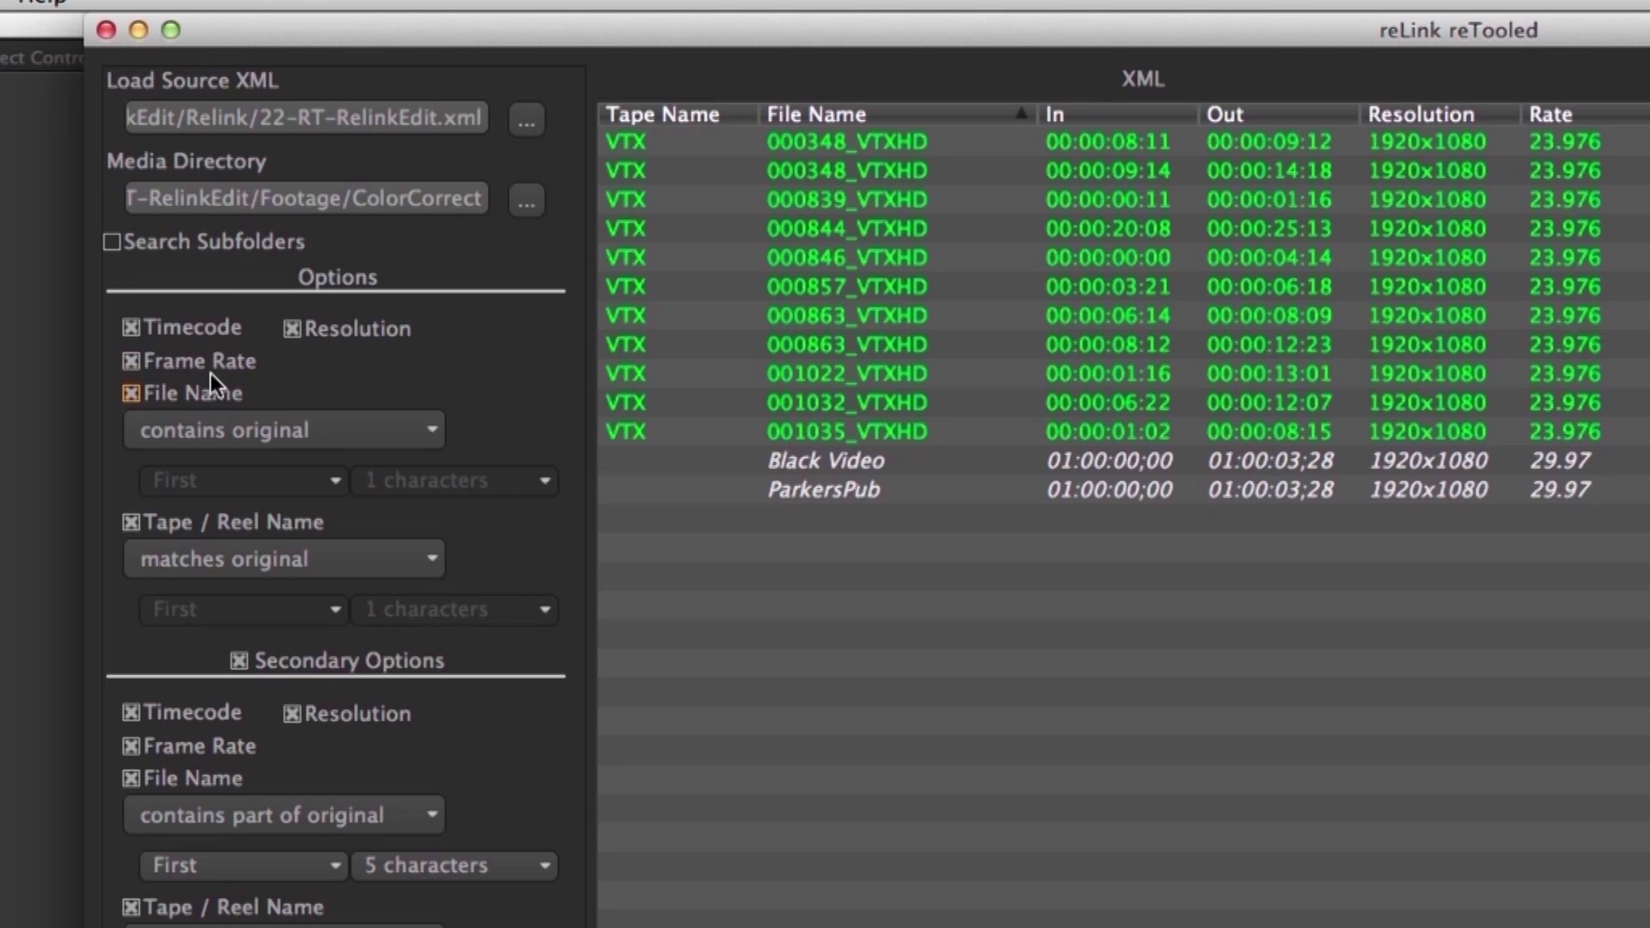
- In reLink reTooled, examine the matching choices for File Name and Tape / Reel Name, keeping the current settings
{"action": "left_click", "coordinate": [276, 436]}
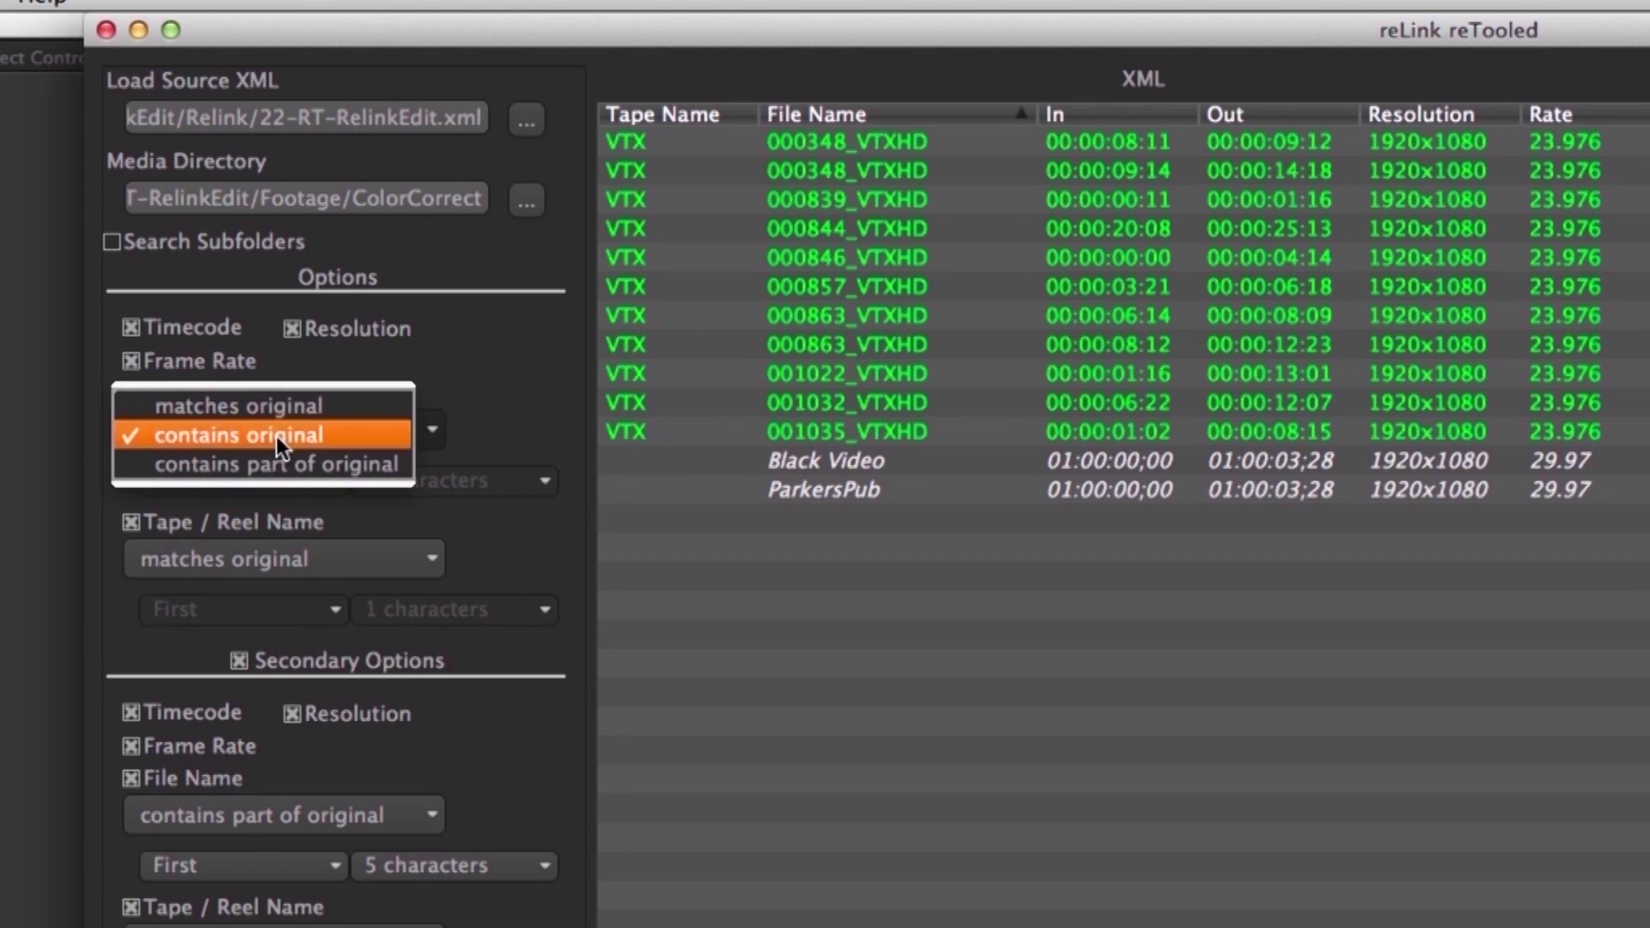
{"action": "left_click", "coordinate": [550, 408]}
{"action": "left_click", "coordinate": [357, 578]}
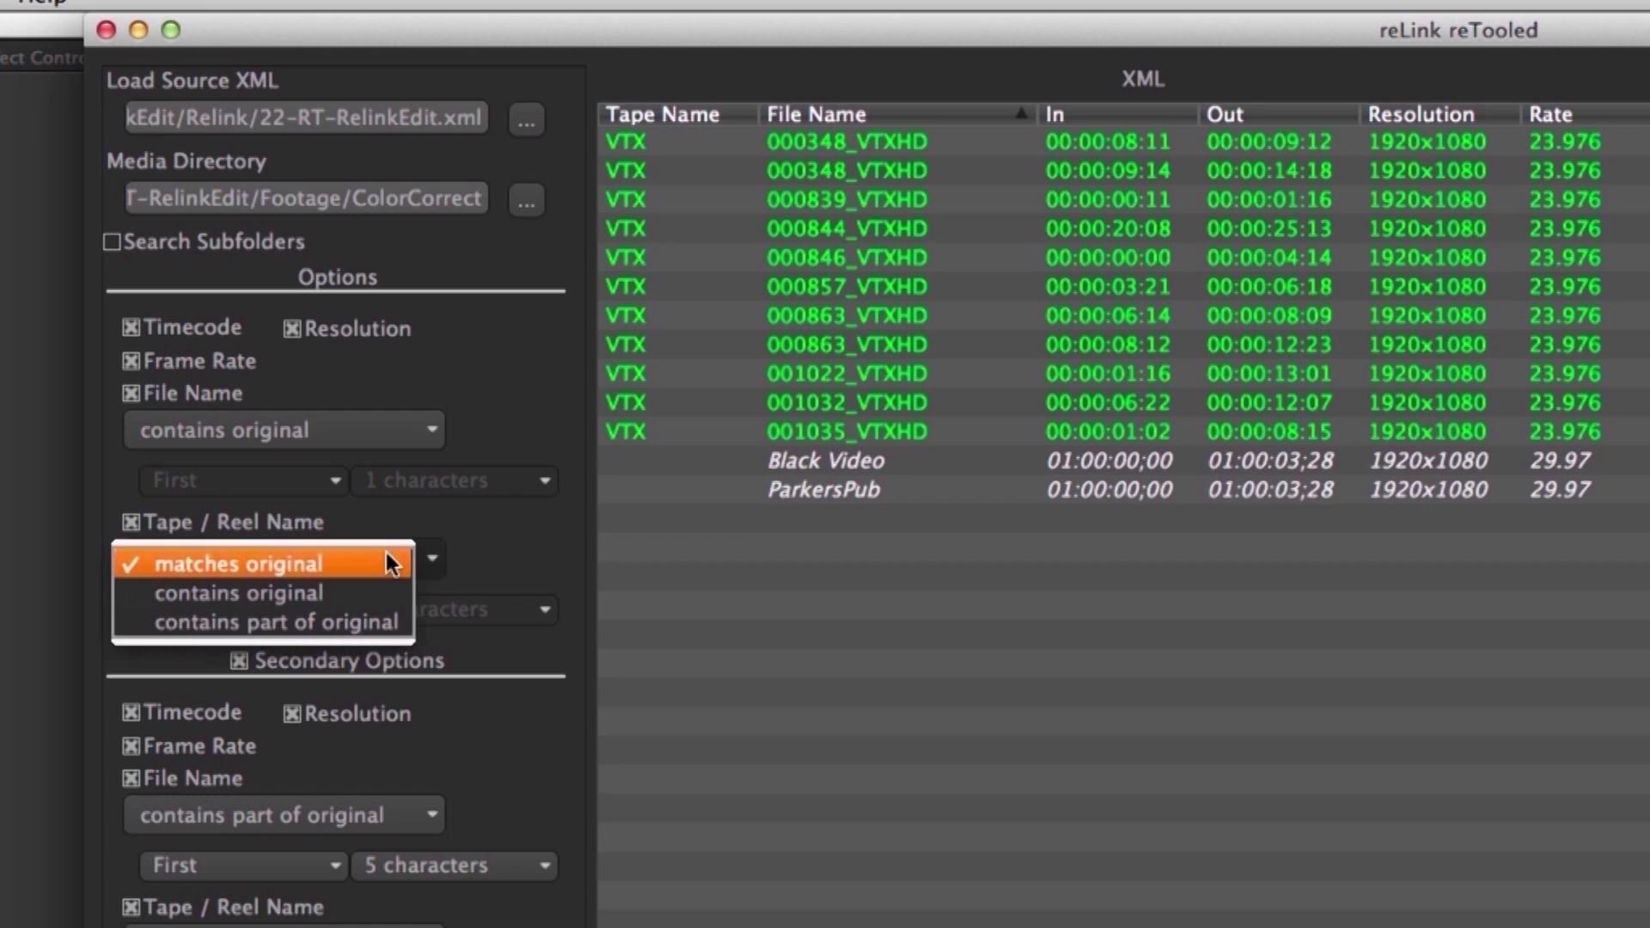
{"action": "left_click", "coordinate": [436, 558]}
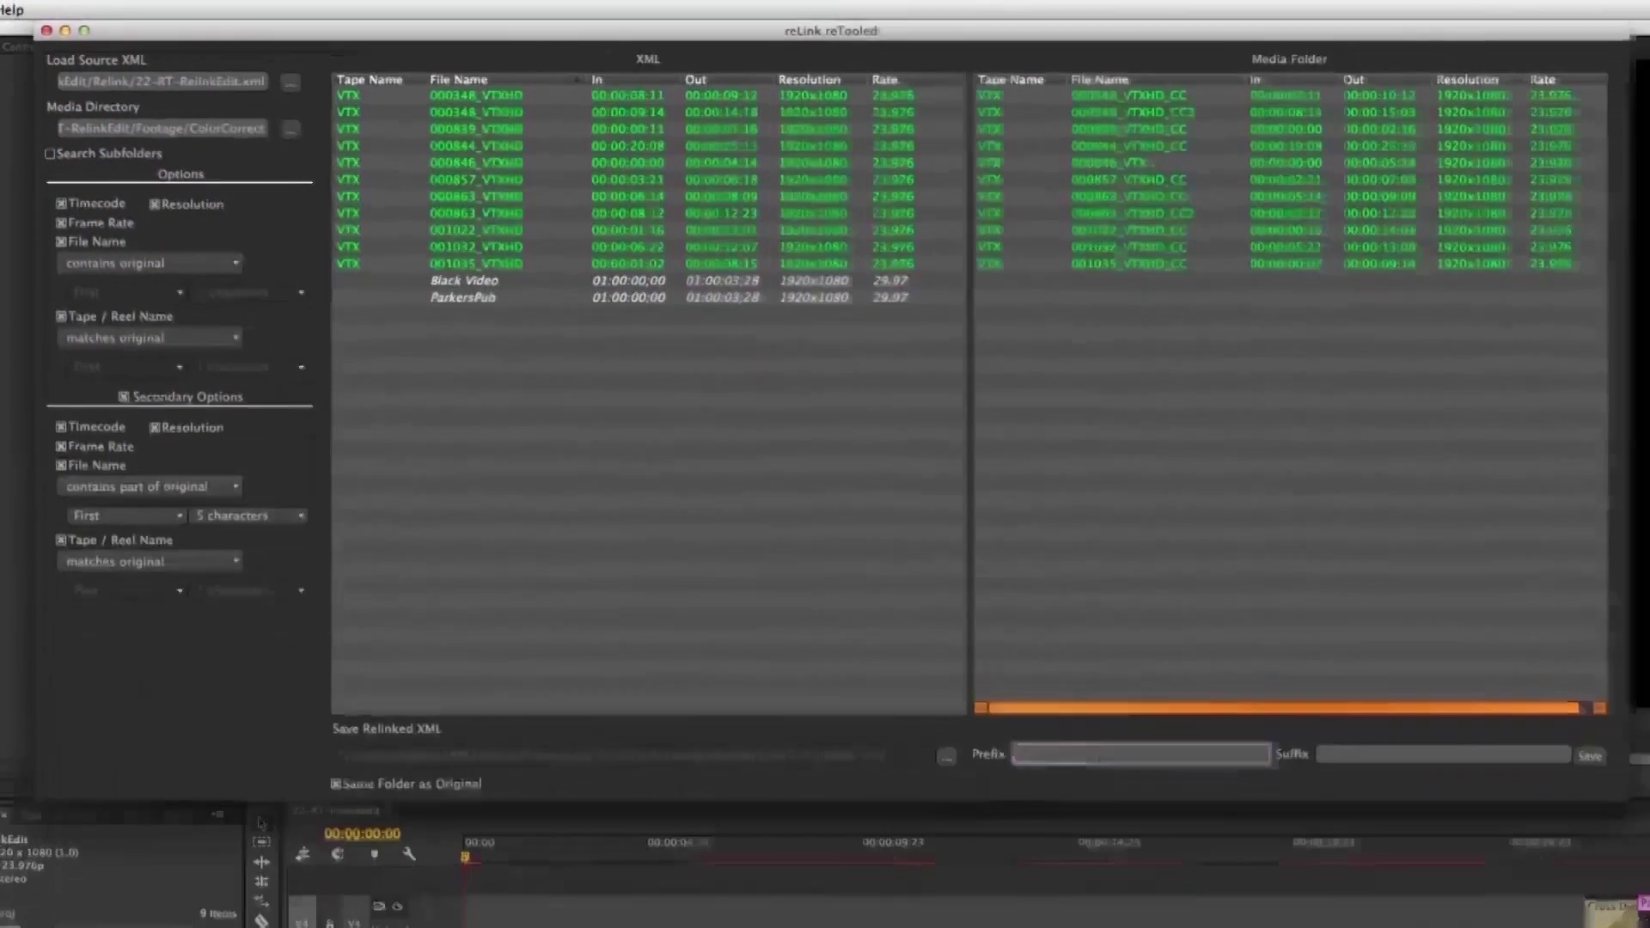
- Set the relinked XML's prefix to "relinked", save it in the same folder as the original, and close the save notice
{"action": "left_click", "coordinate": [1099, 755]}
{"action": "type", "text": "ed"}
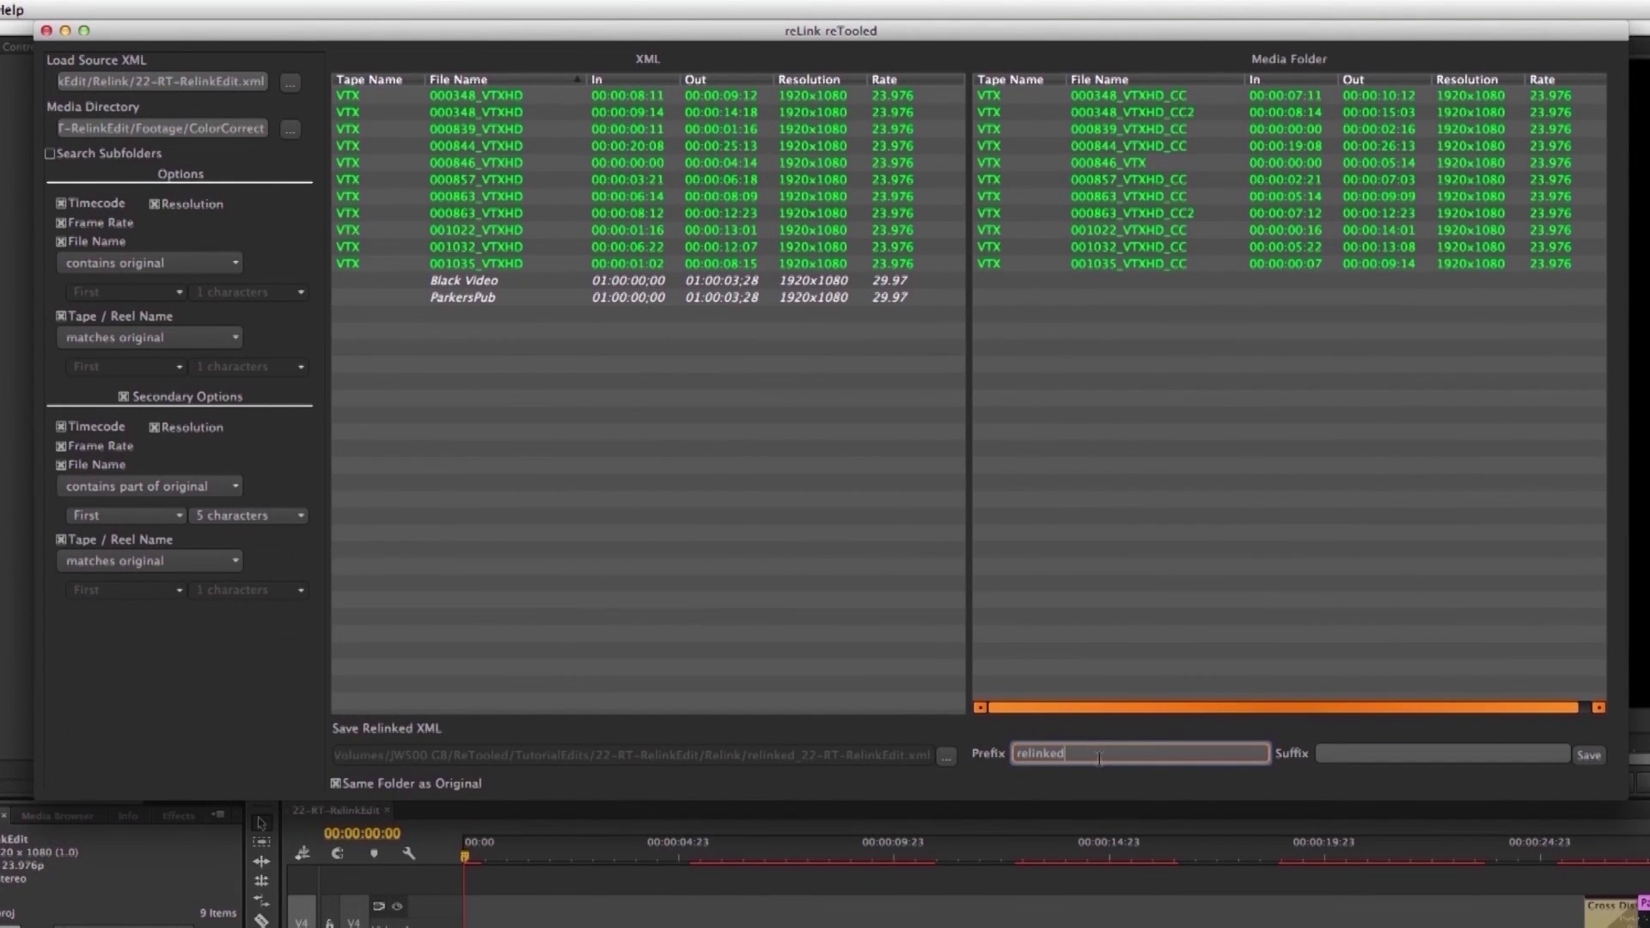
{"action": "left_click", "coordinate": [1589, 756]}
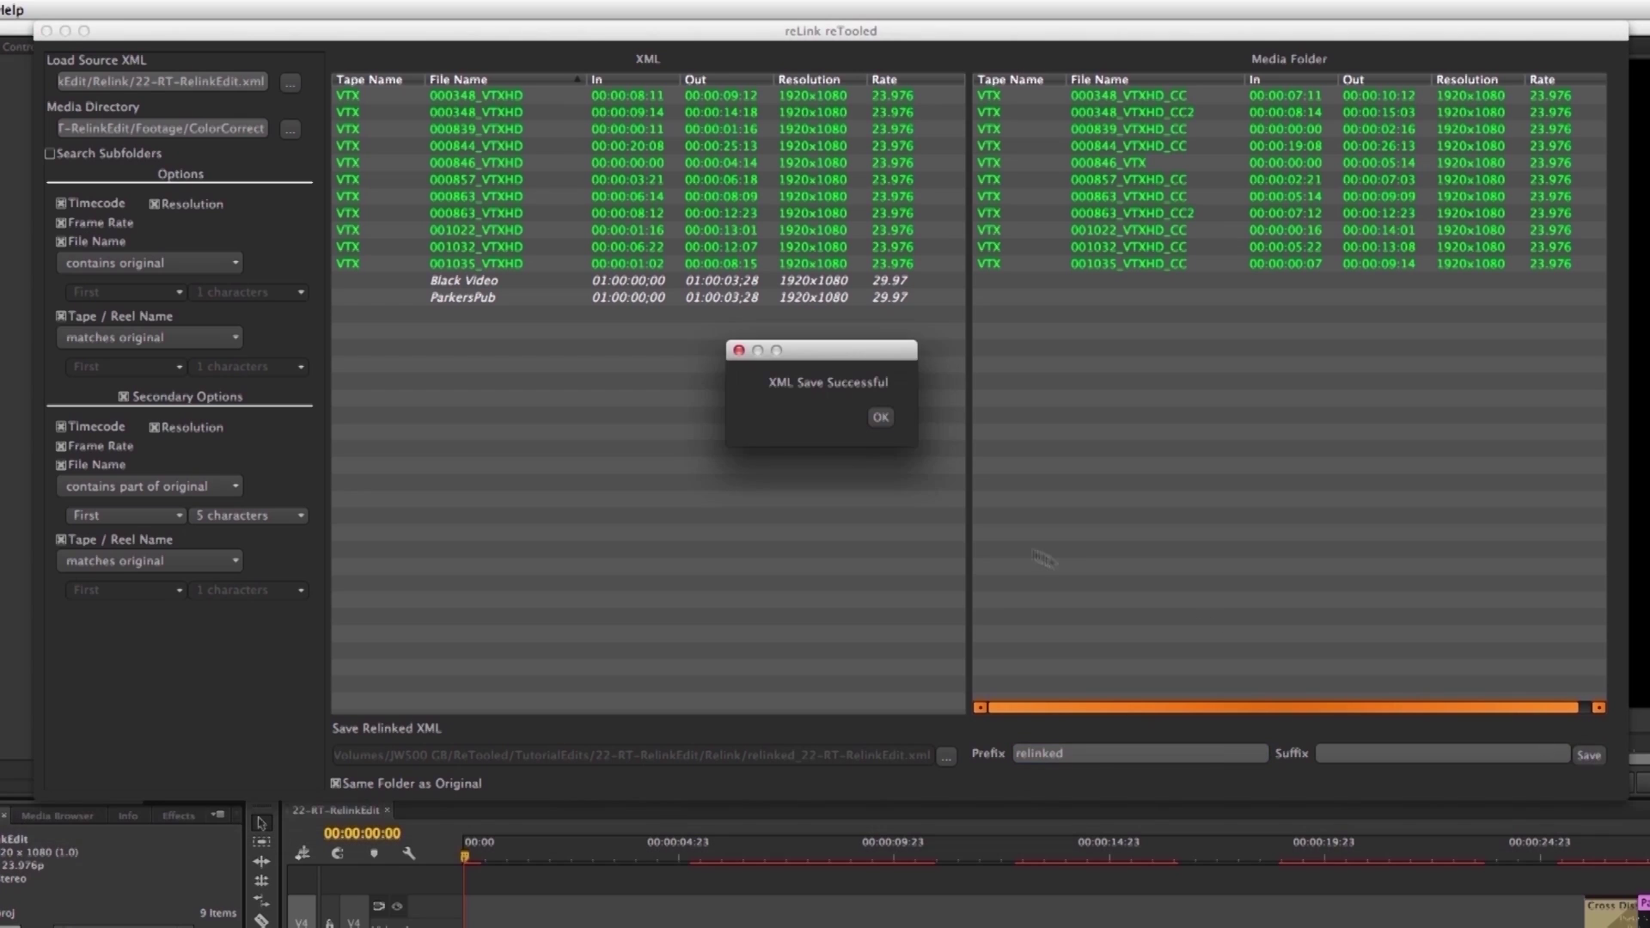
{"action": "left_click", "coordinate": [880, 416]}
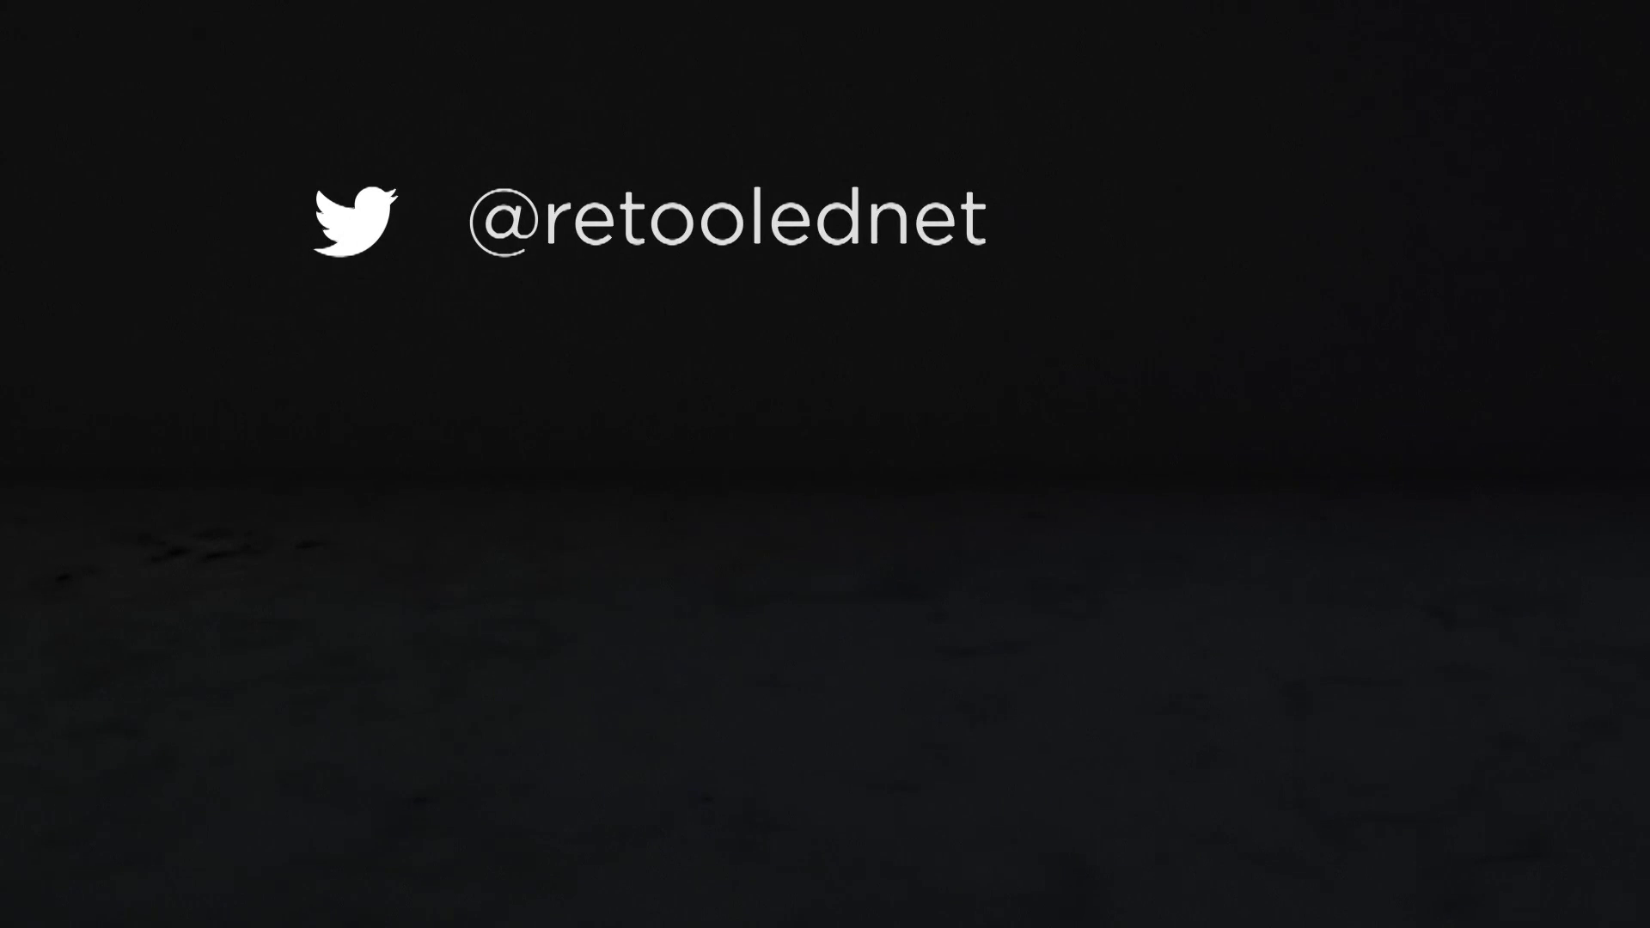